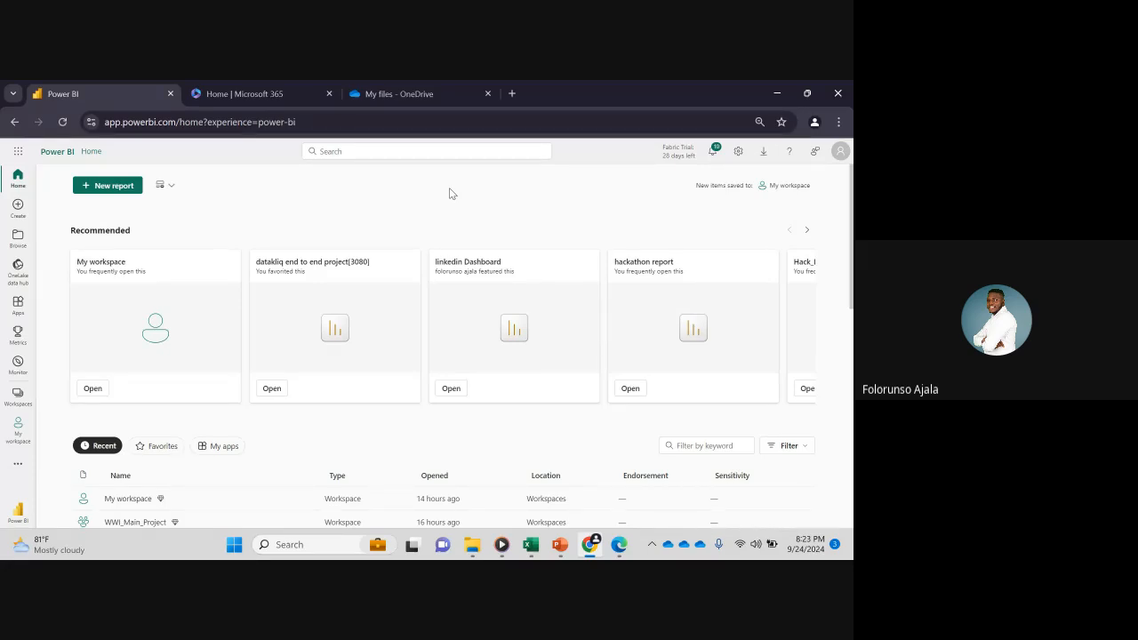
{"action": "left_click", "coordinate": [18, 394]}
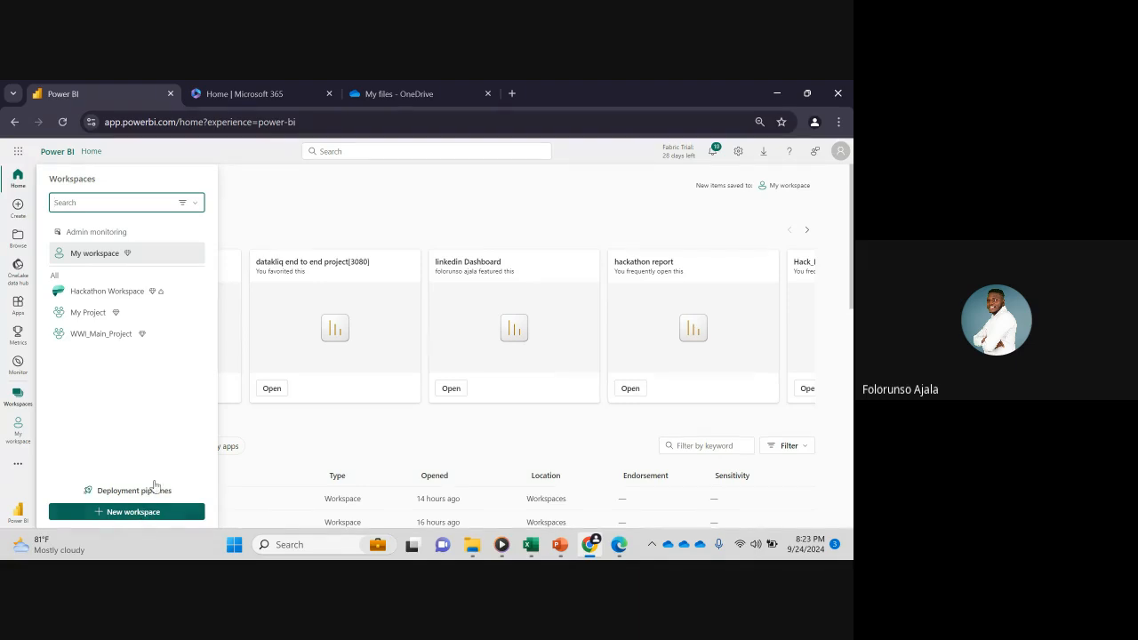
{"action": "left_click", "coordinate": [17, 515]}
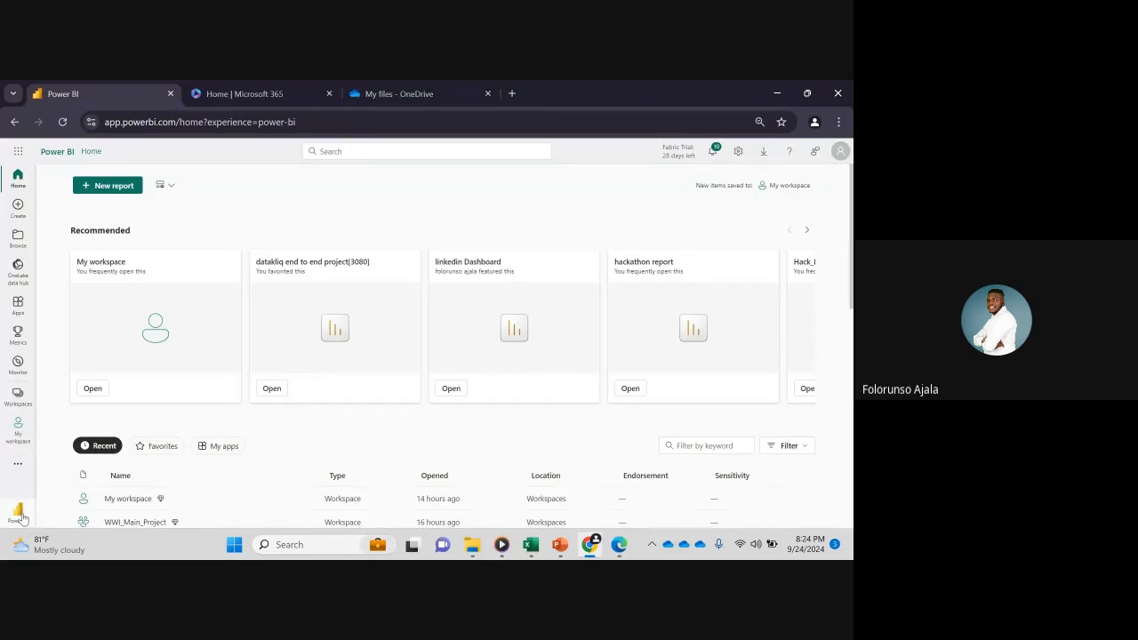
{"action": "left_click", "coordinate": [19, 514]}
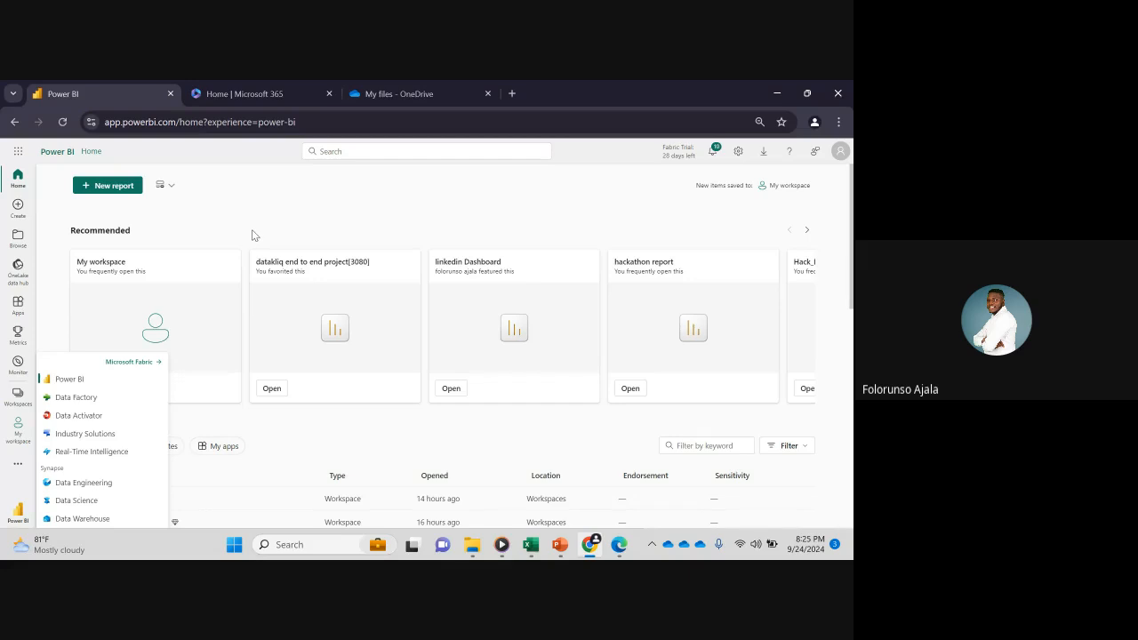
{"action": "left_click", "coordinate": [227, 226]}
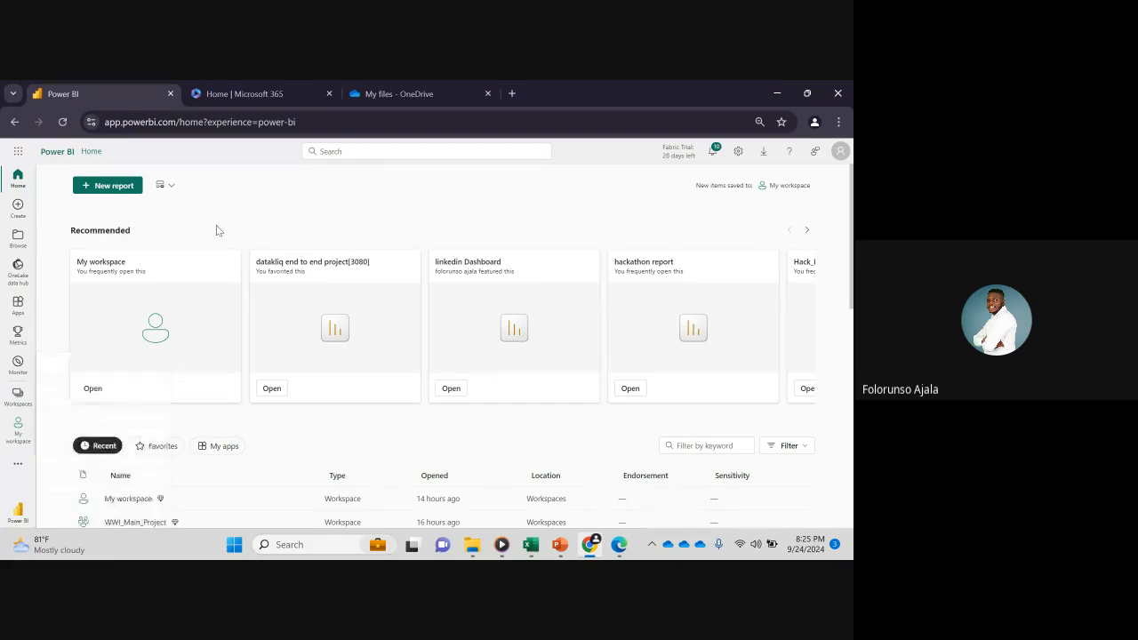
- Start a new workspace and name it DataElites
{"action": "left_click", "coordinate": [17, 394]}
{"action": "left_click", "coordinate": [132, 511]}
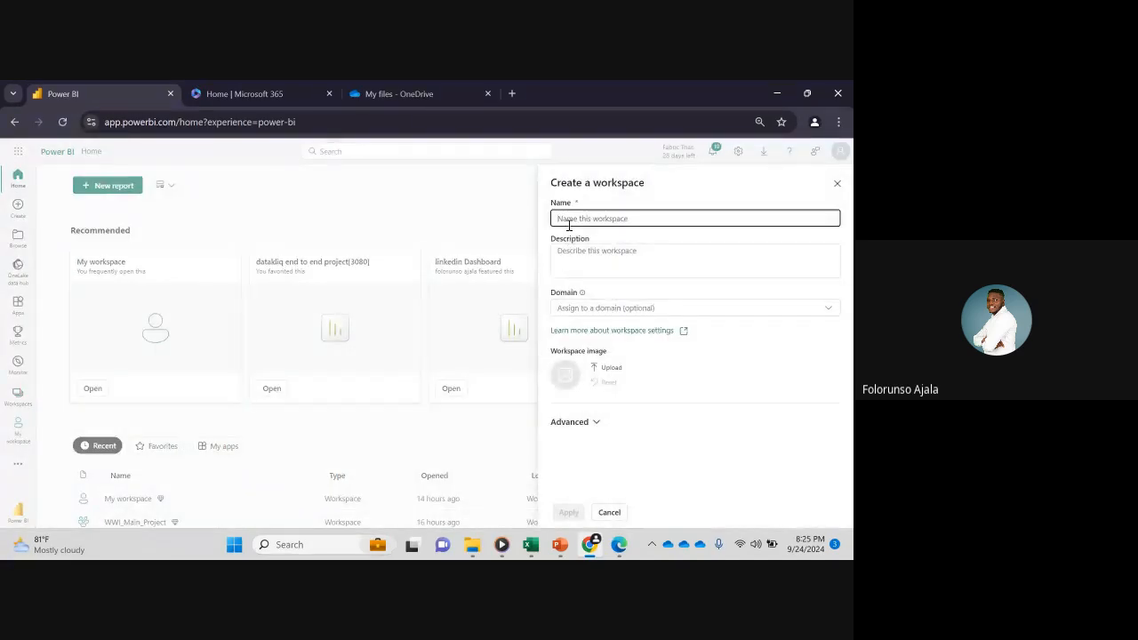
{"action": "type", "text": "Data"}
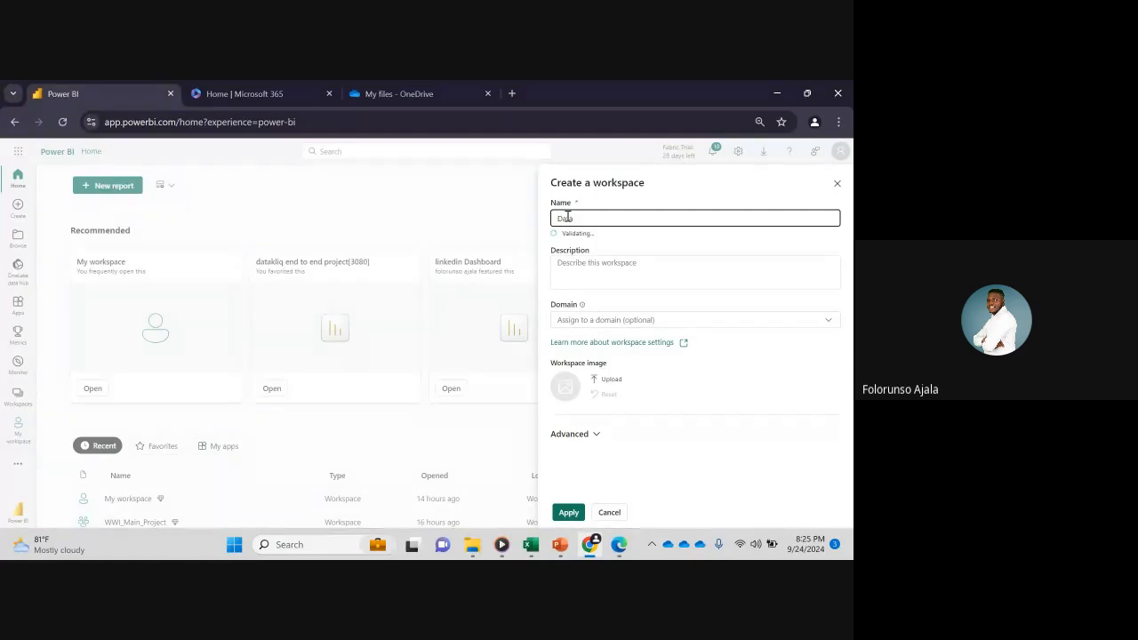
{"action": "key", "text": "BackSpace"}
{"action": "key", "text": "BackSpace"}
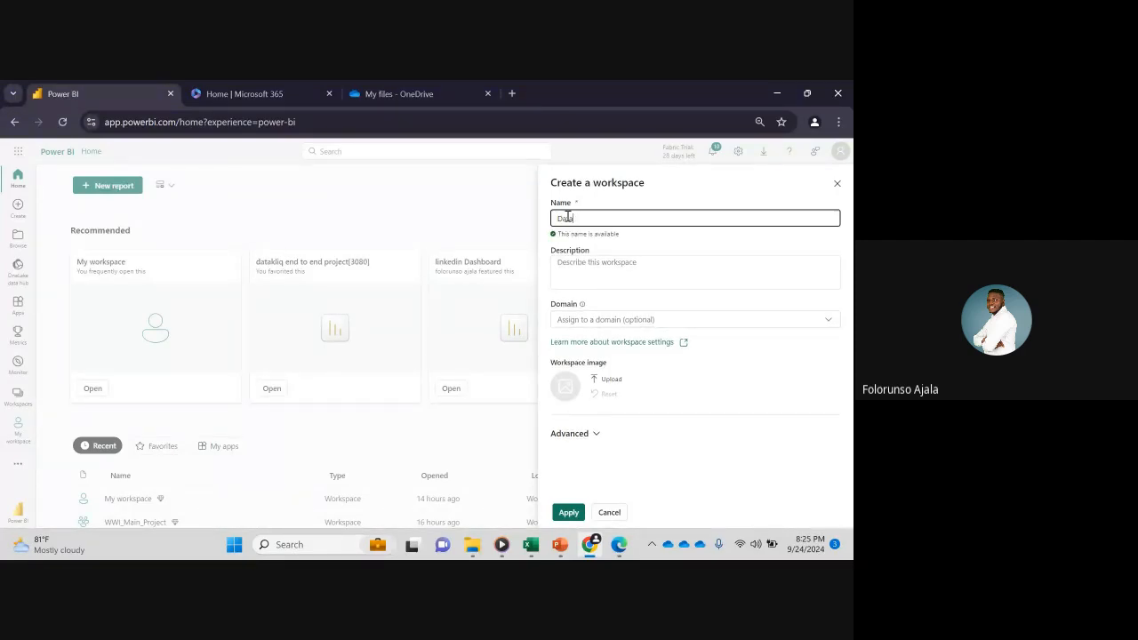
{"action": "type", "text": "Elites"}
- Create the workspace with Trial license mode and large semantic model storage format, and collapse its task flow area
{"action": "left_click", "coordinate": [595, 435]}
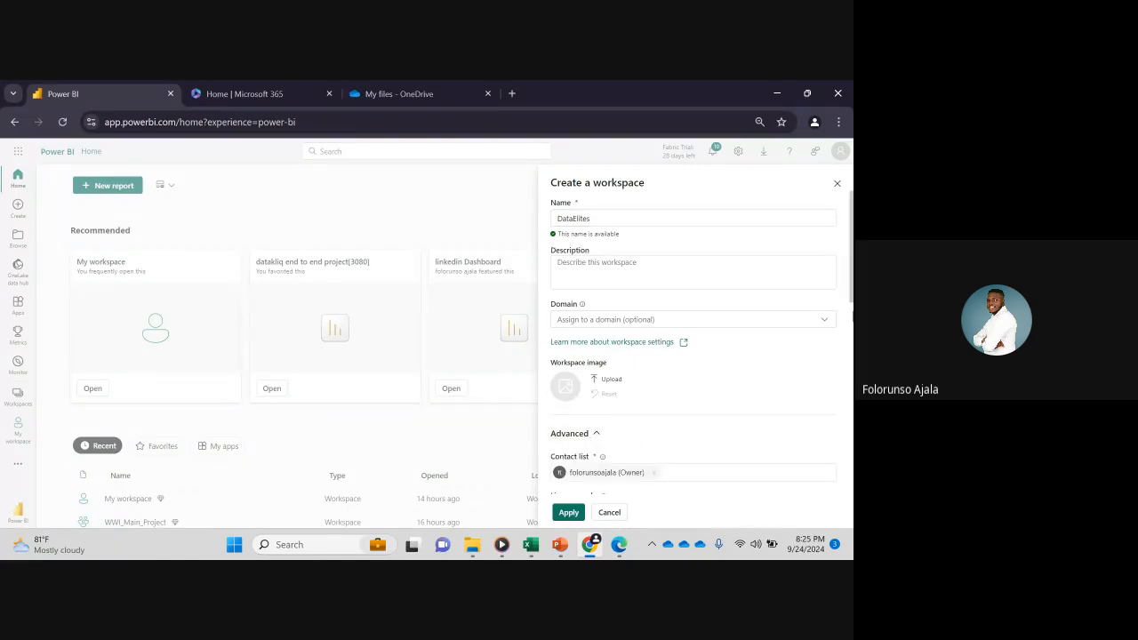
{"action": "scroll", "coordinate": [852, 292], "scroll_direction": "down", "scroll_amount": 3}
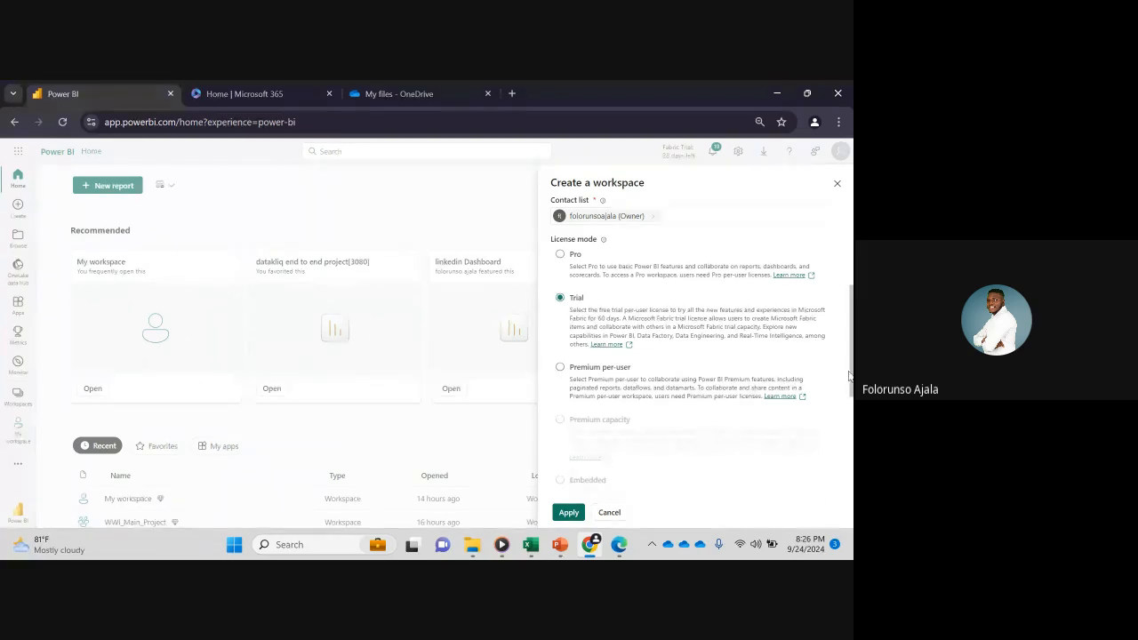
{"action": "scroll", "coordinate": [703, 467], "scroll_direction": "down", "scroll_amount": 4}
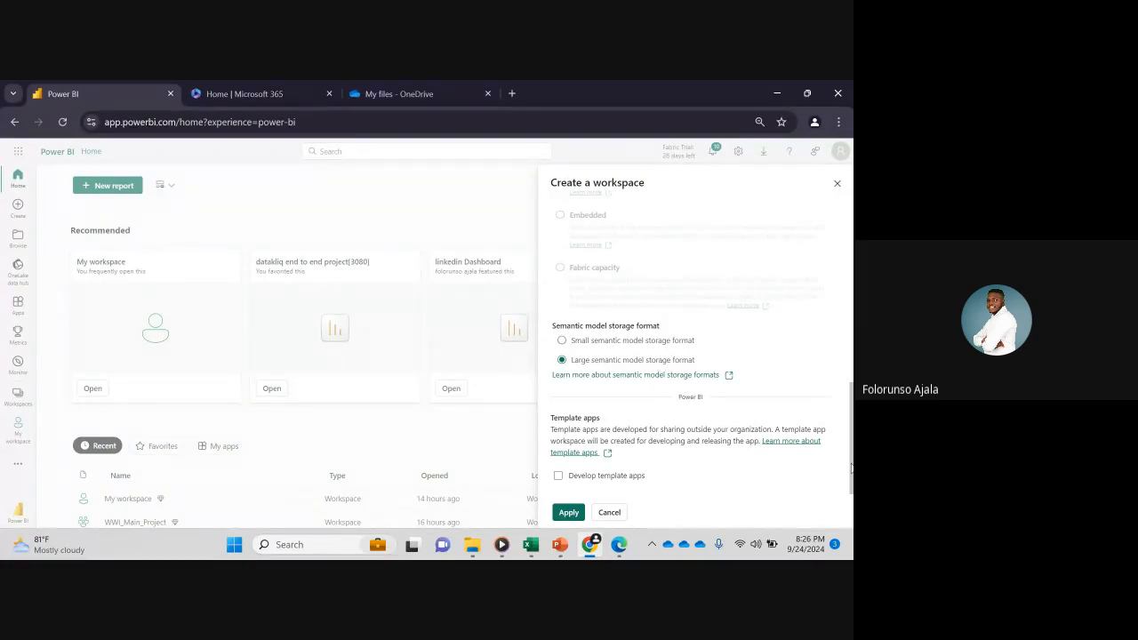
{"action": "left_click", "coordinate": [569, 513]}
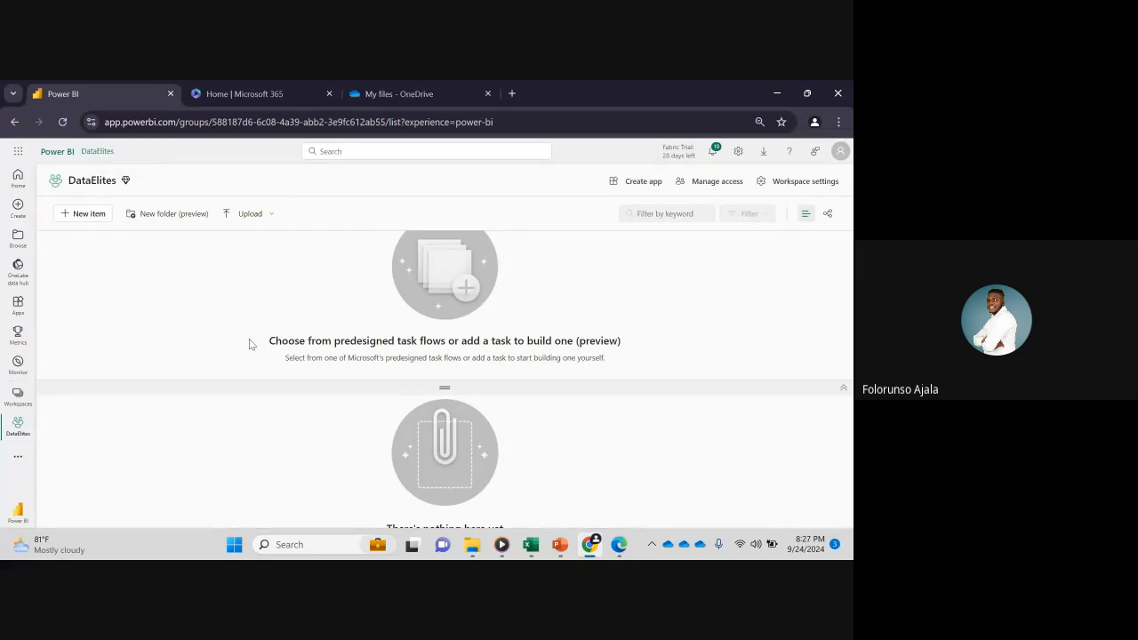
{"action": "left_click", "coordinate": [845, 389]}
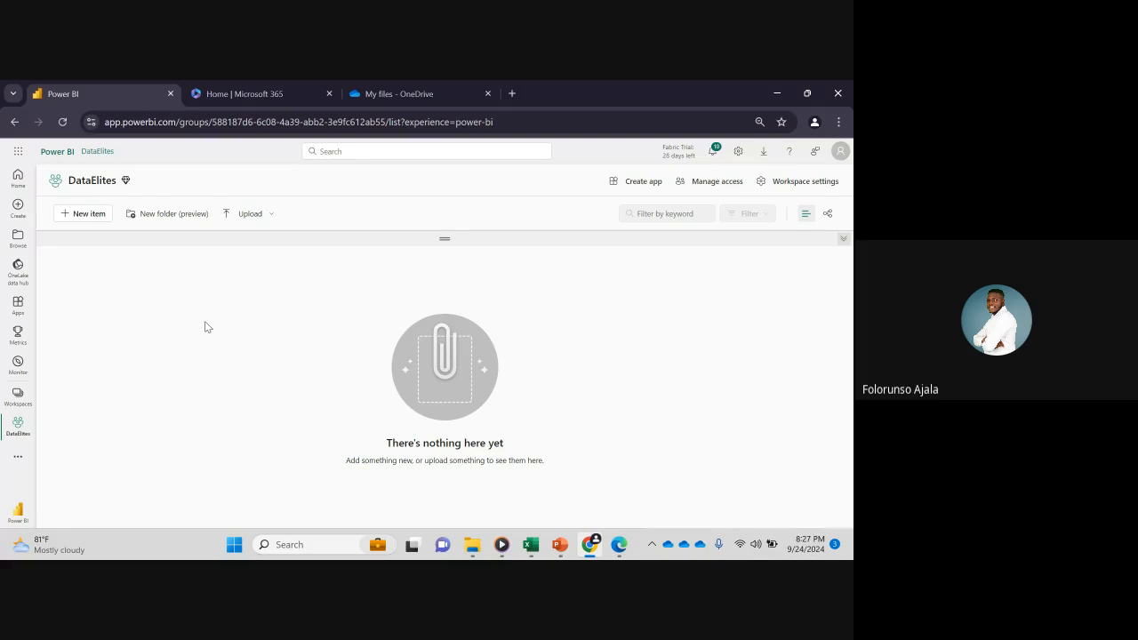
- Switch to the PowerPoint presentation and examine the Microsoft Fabric end-to-end project diagram on slide 1
{"action": "mouse_move", "coordinate": [559, 550]}
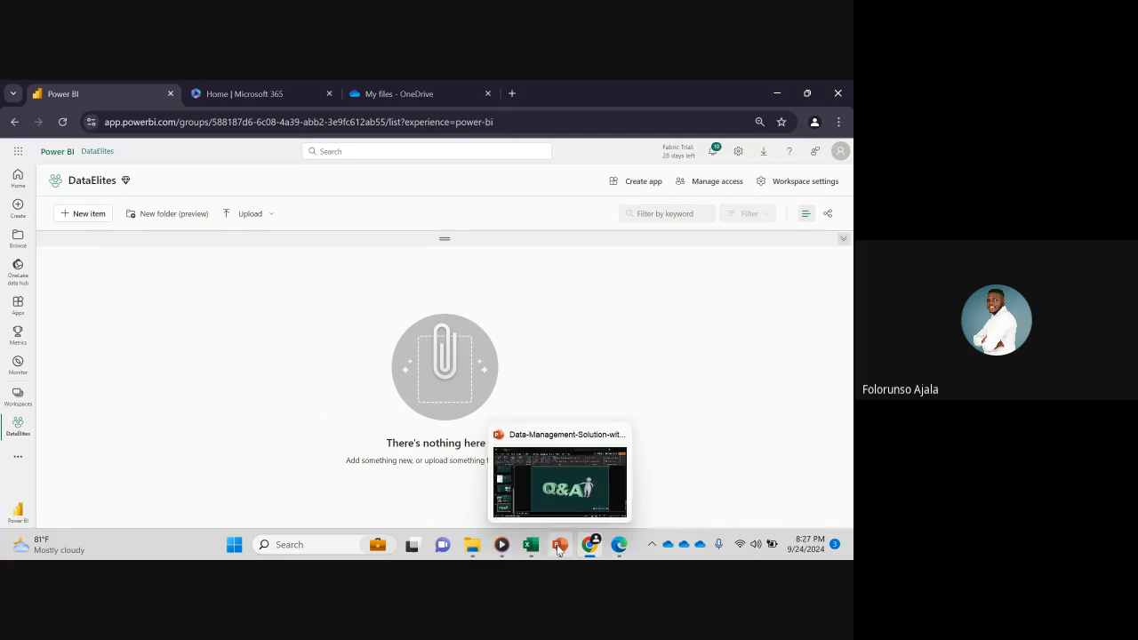
{"action": "left_click", "coordinate": [555, 501]}
{"action": "left_click_drag", "start_coordinate": [847, 429], "coordinate": [847, 220]}
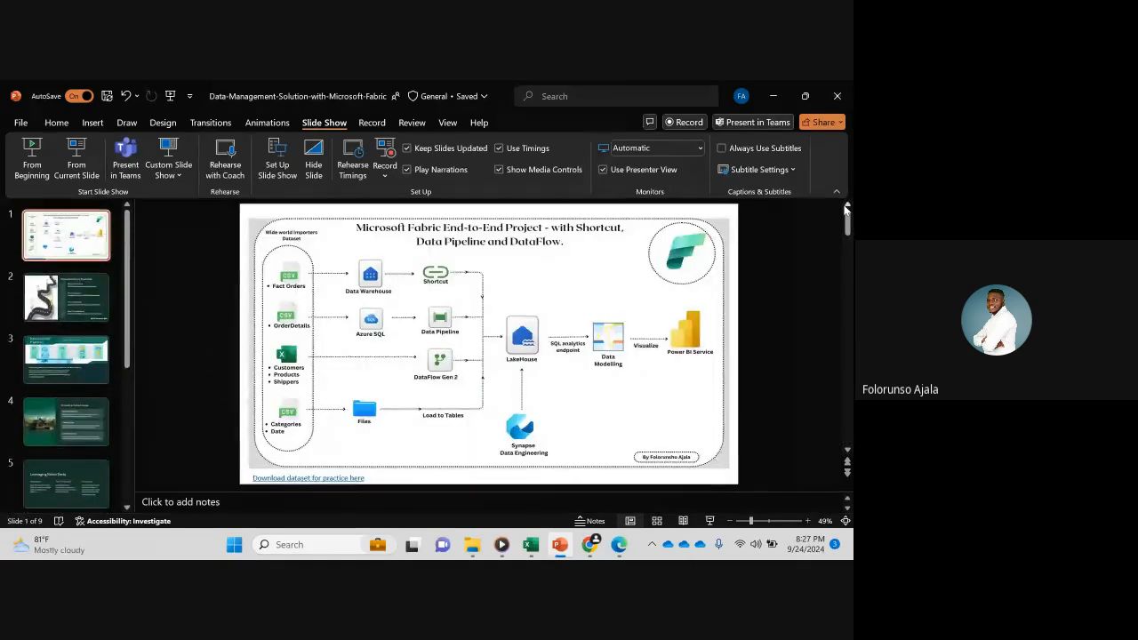
{"action": "left_click", "coordinate": [570, 283]}
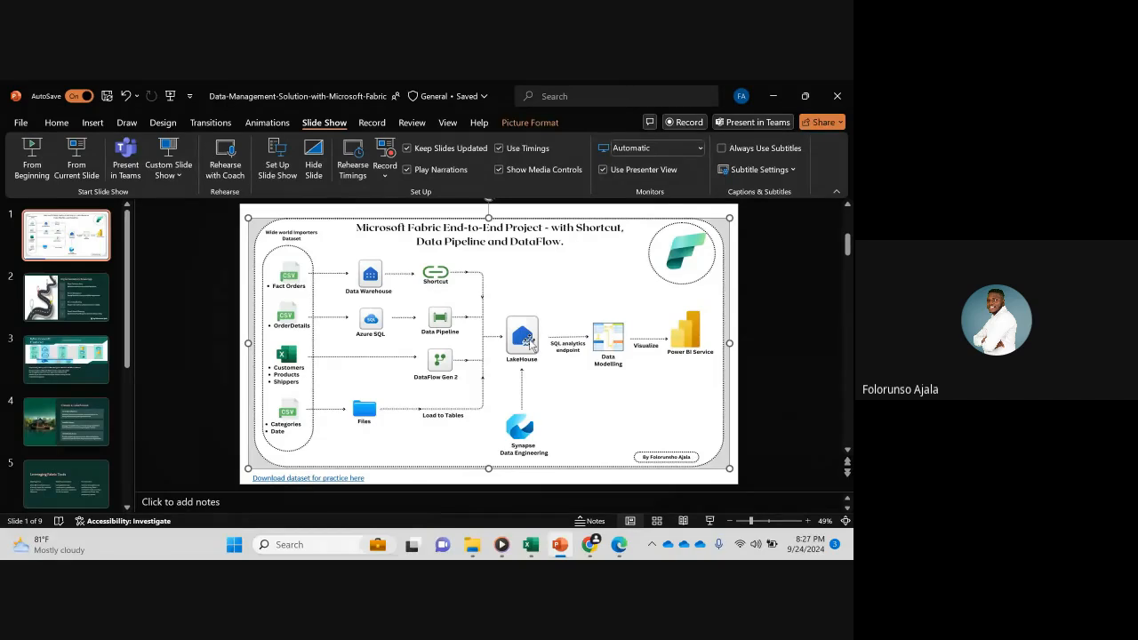
- Return to the DataElites workspace in Chrome and switch to the Synapse Data Engineering experience
{"action": "mouse_move", "coordinate": [590, 543]}
{"action": "left_click", "coordinate": [576, 509]}
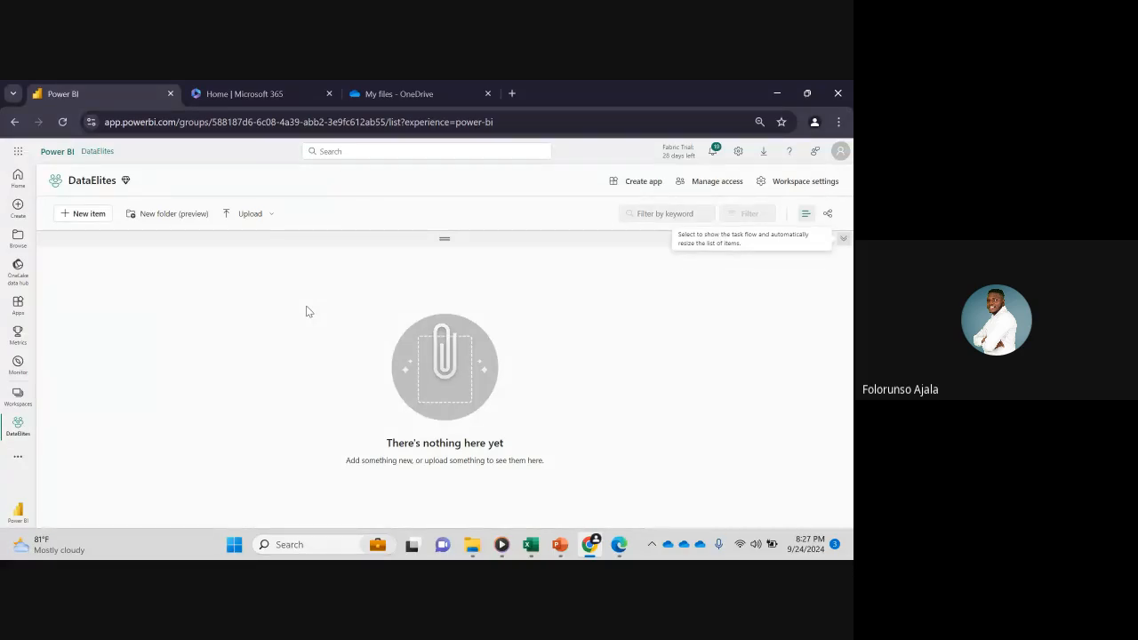
{"action": "left_click", "coordinate": [19, 514]}
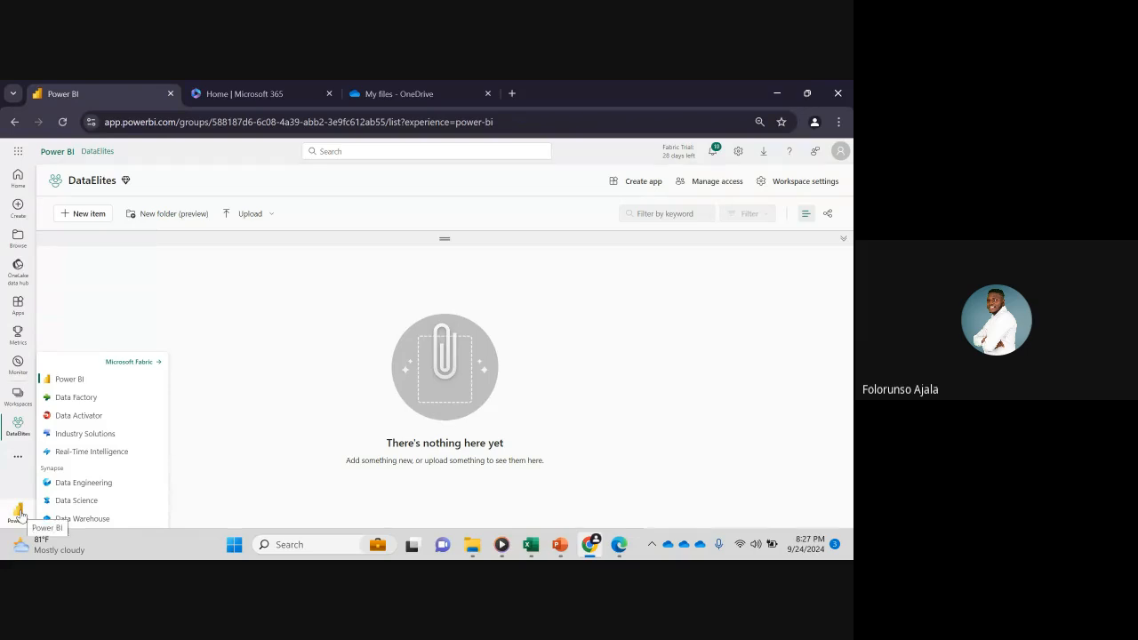
{"action": "left_click", "coordinate": [85, 485]}
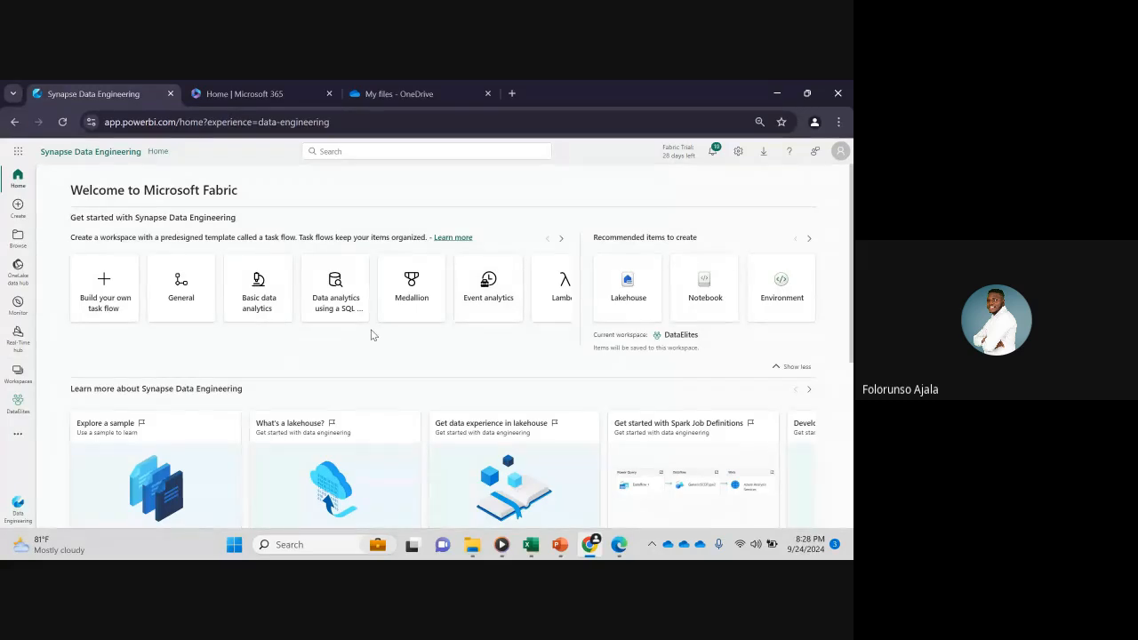
- Create a lakehouse named WWI_lakehouse in the DataElites workspace, without lakehouse schemas
{"action": "left_click", "coordinate": [636, 291]}
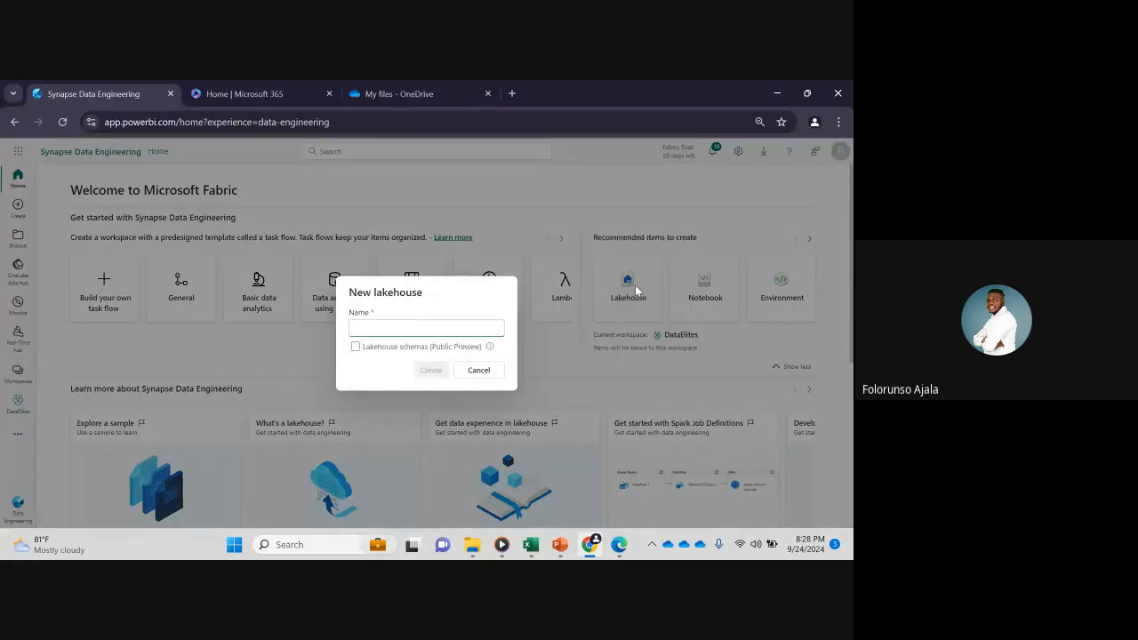
{"action": "left_click", "coordinate": [432, 329]}
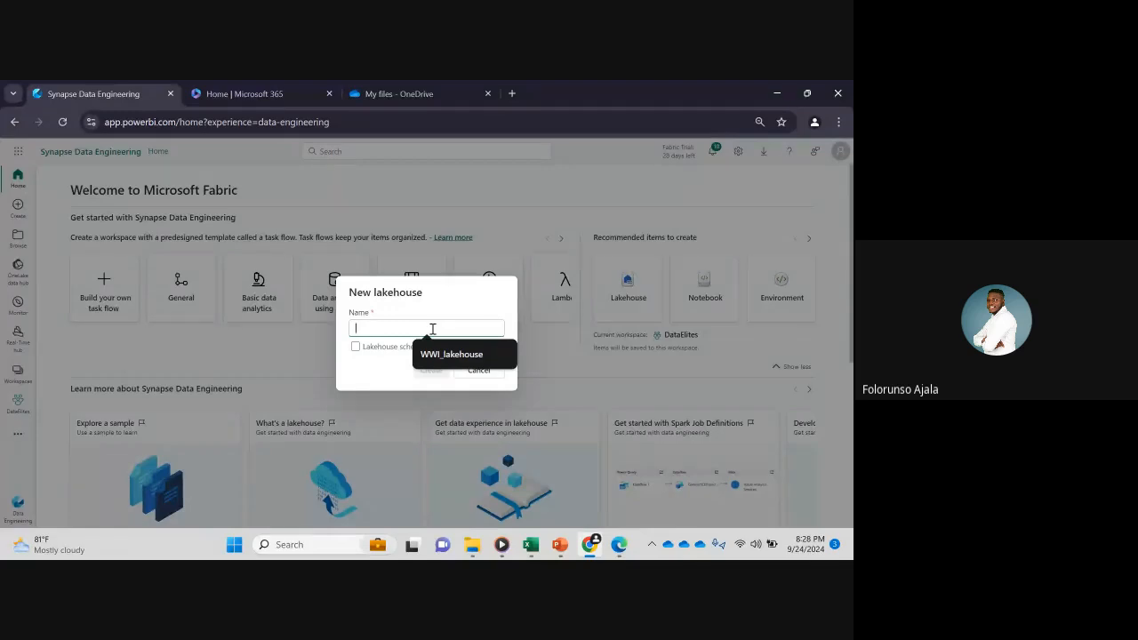
{"action": "left_click", "coordinate": [460, 357]}
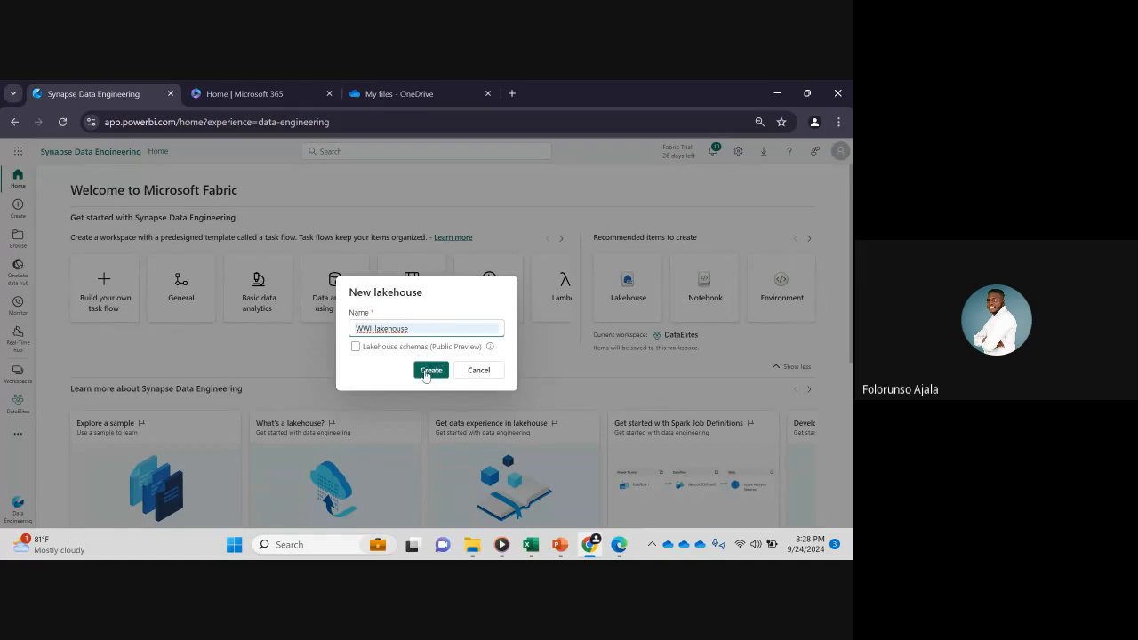
{"action": "left_click", "coordinate": [428, 371]}
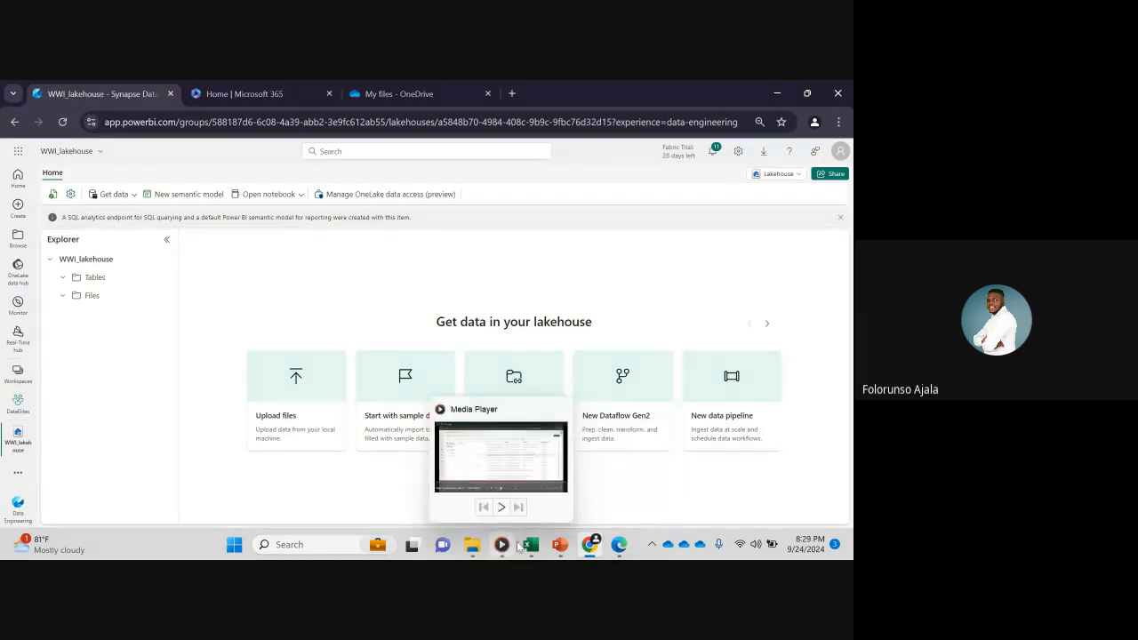
- Switch to the Google Meet call, dismiss the infinity mirror notice, and return to the lakehouse in Chrome
{"action": "mouse_move", "coordinate": [594, 552]}
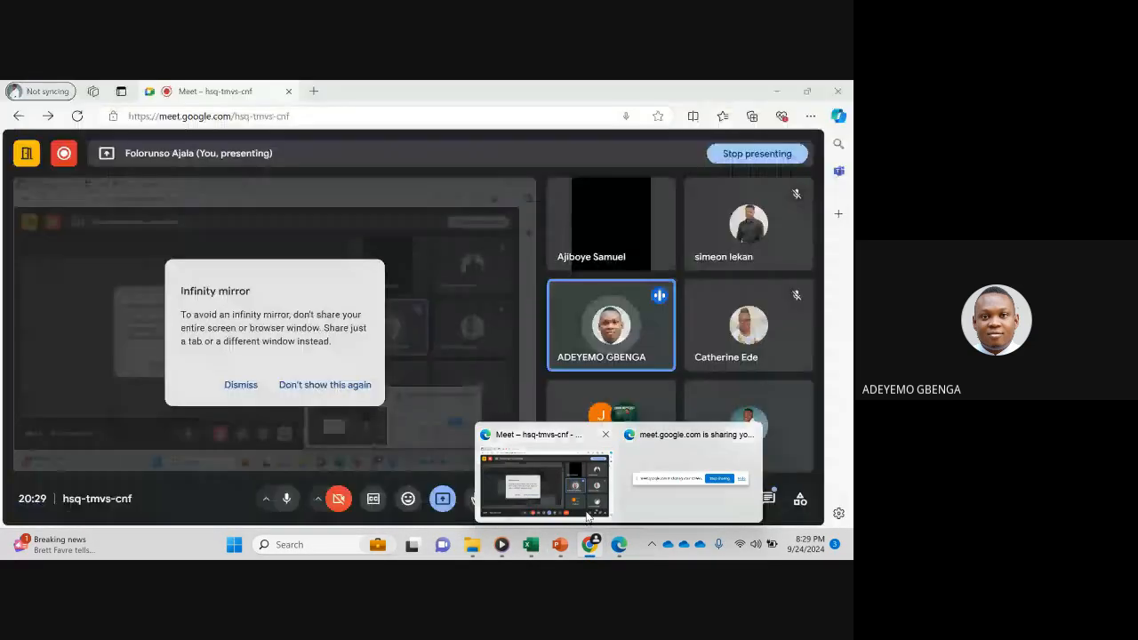
{"action": "left_click", "coordinate": [586, 518]}
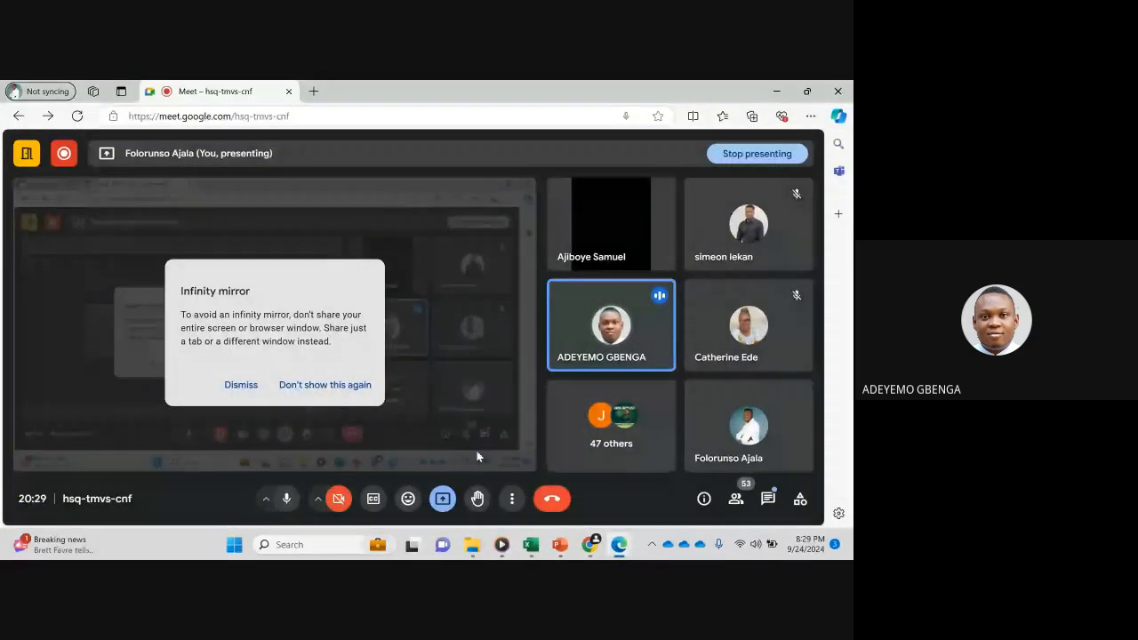
{"action": "left_click", "coordinate": [241, 385]}
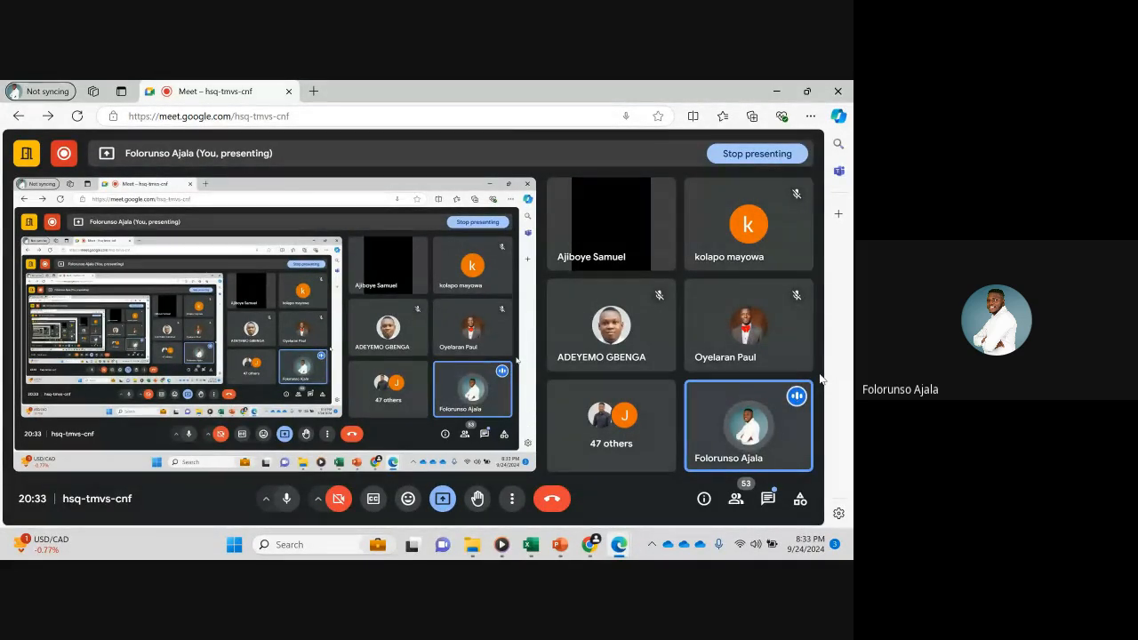
{"action": "mouse_move", "coordinate": [590, 542]}
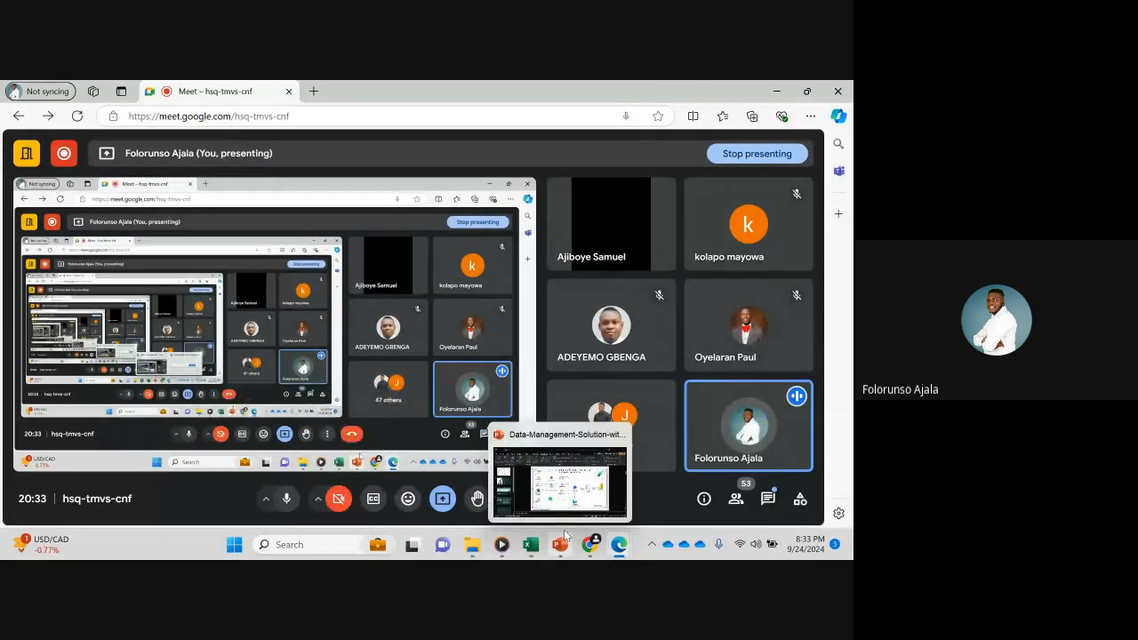
{"action": "left_click", "coordinate": [591, 513]}
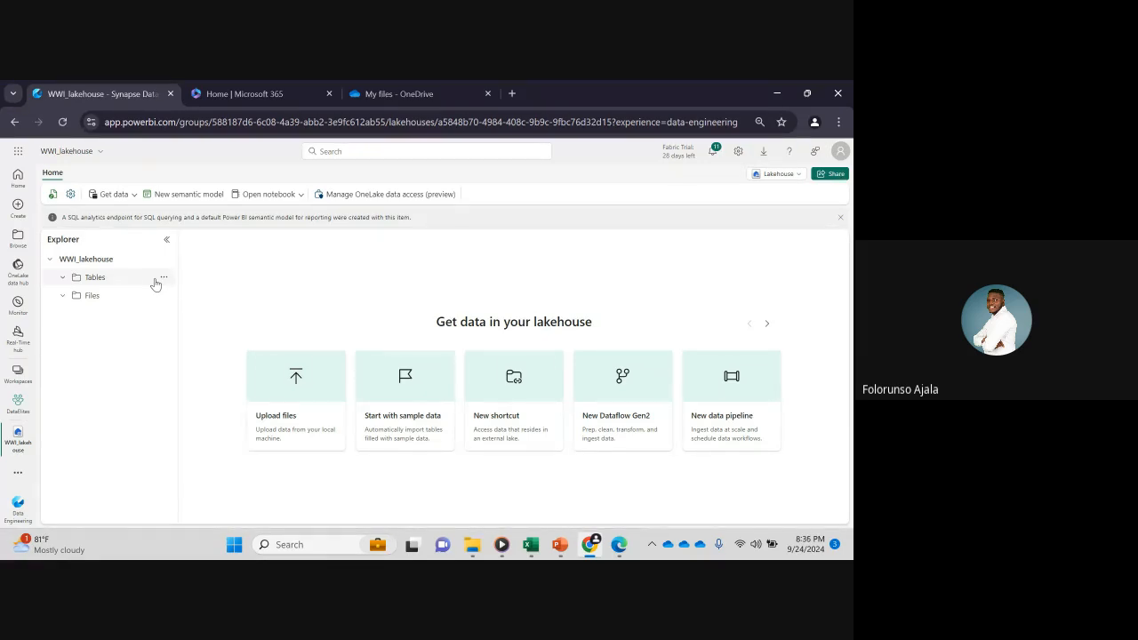
{"action": "left_click", "coordinate": [135, 195]}
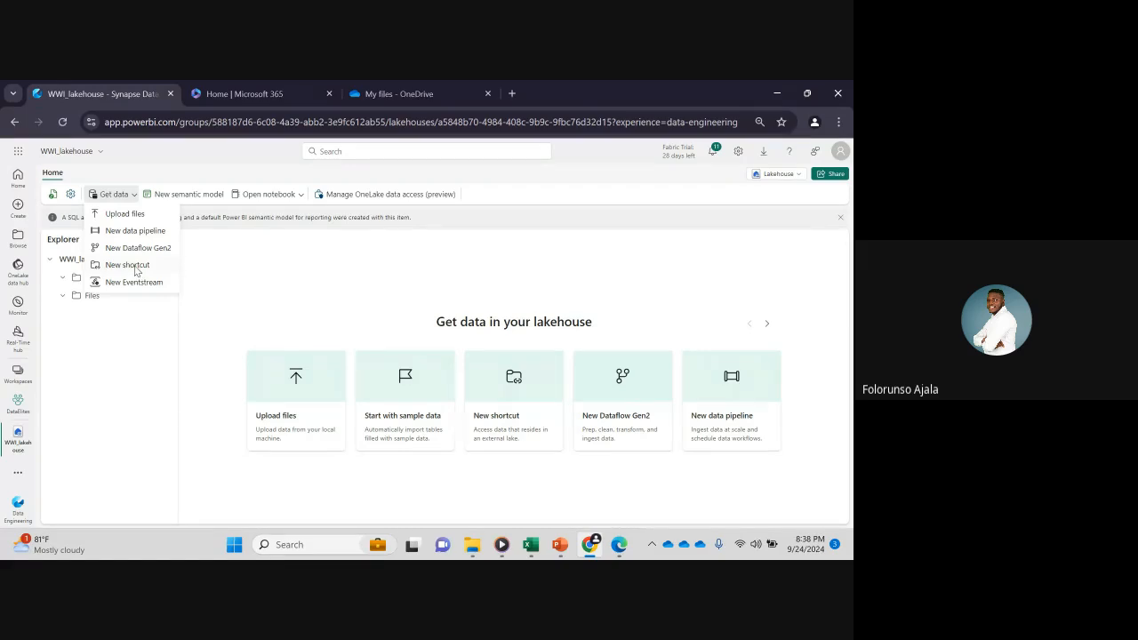
{"action": "left_click", "coordinate": [135, 266]}
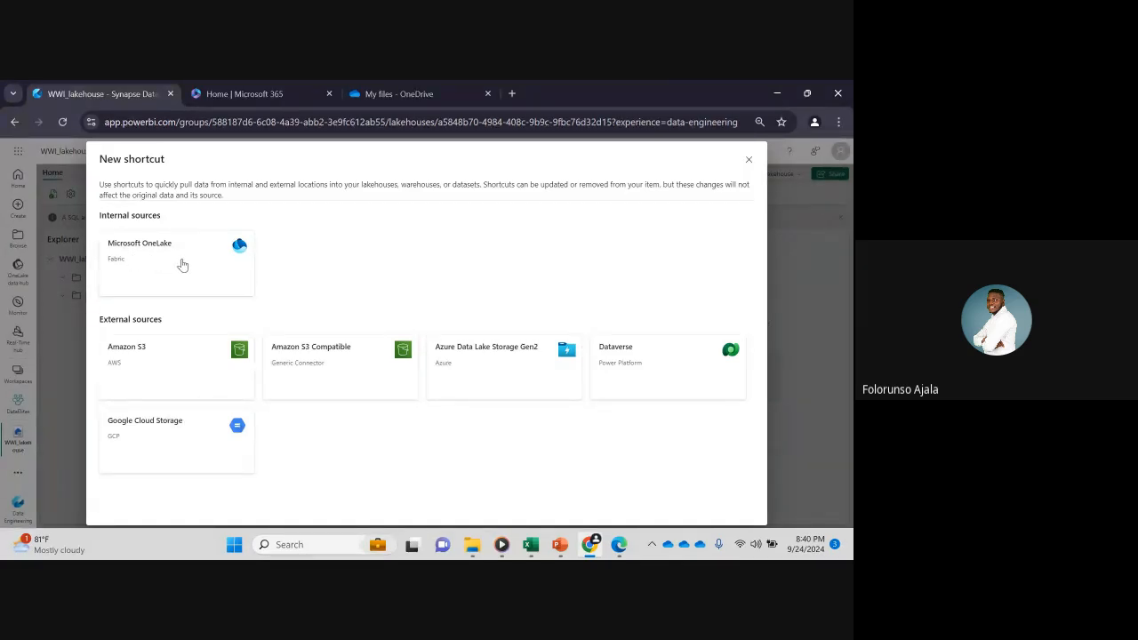
{"action": "left_click", "coordinate": [749, 161]}
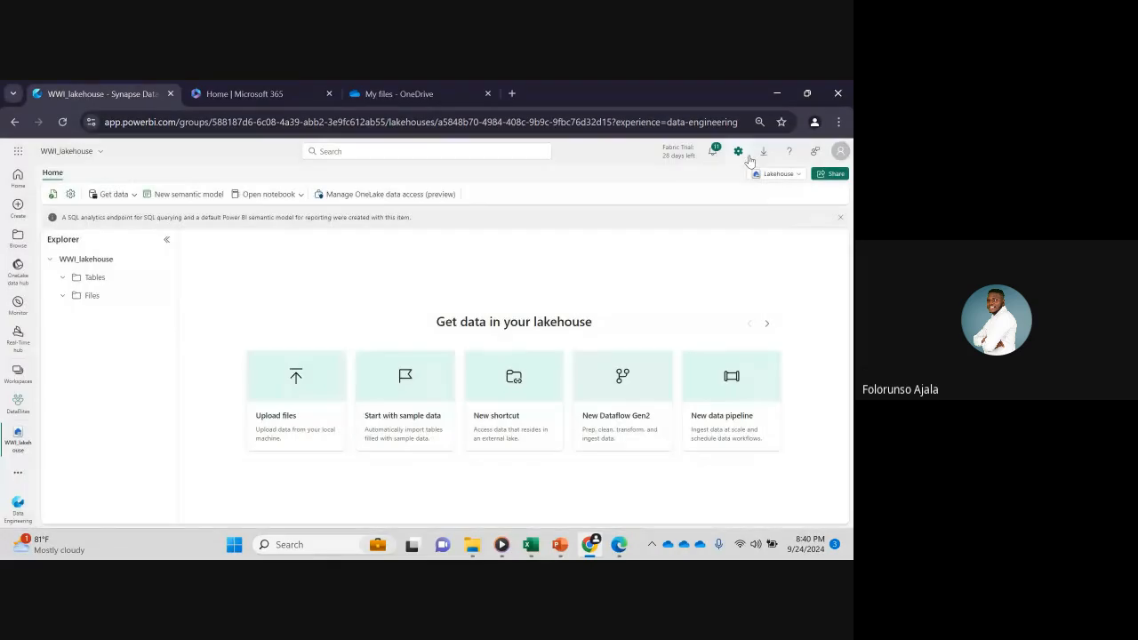
- Open the My Project workspace and look for the WWI warehouse folder
{"action": "left_click", "coordinate": [16, 375]}
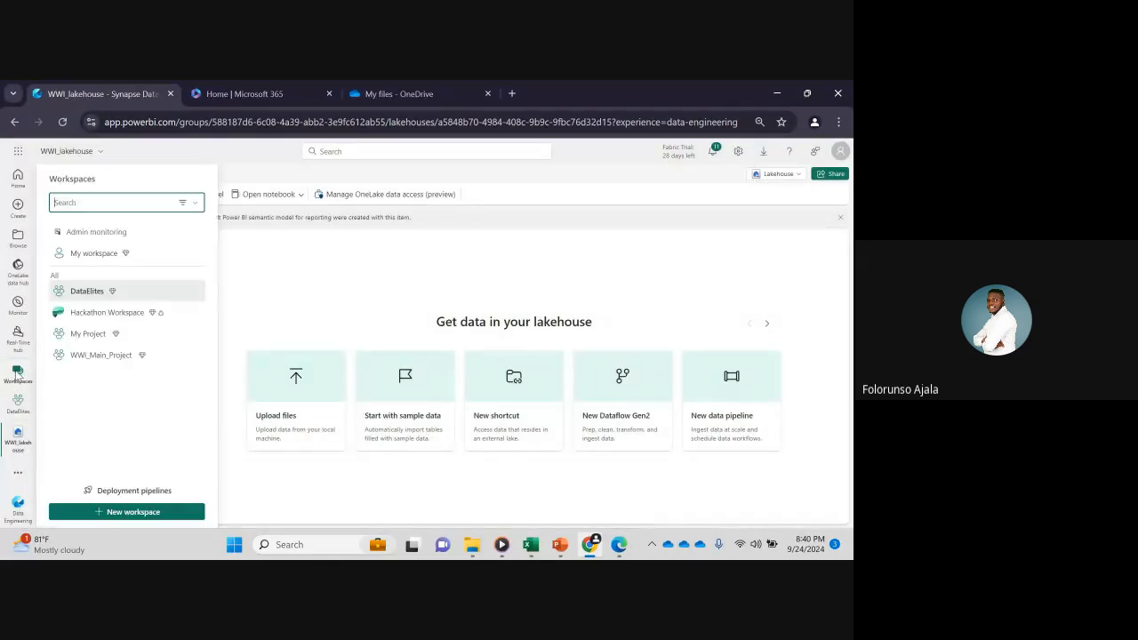
{"action": "left_click", "coordinate": [93, 336]}
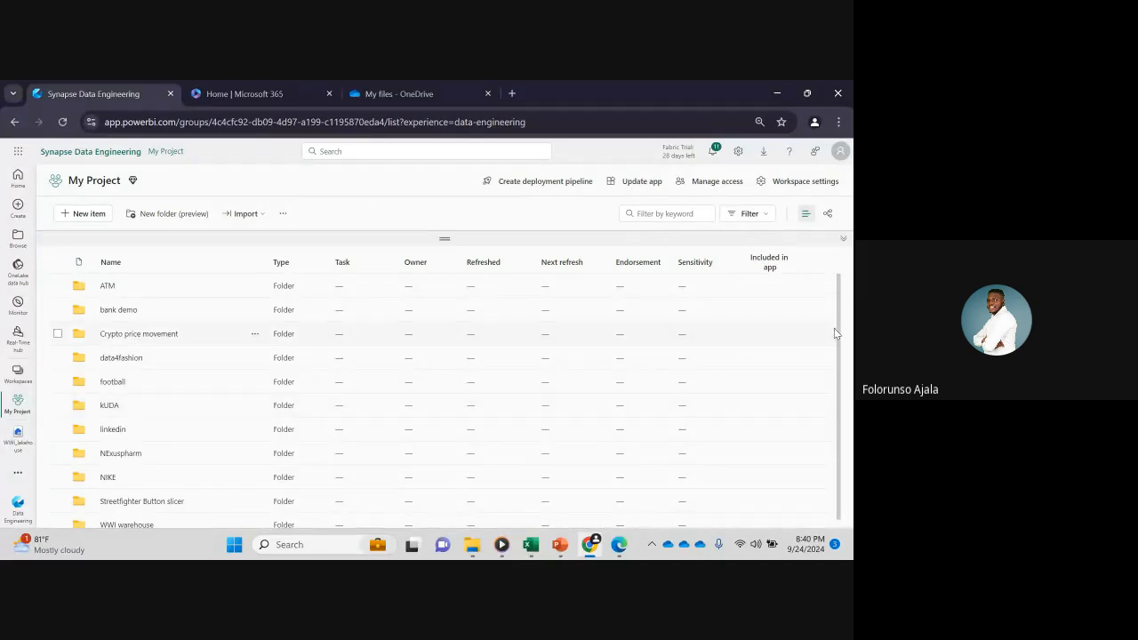
{"action": "scroll", "coordinate": [838, 328], "scroll_direction": "down", "scroll_amount": 1}
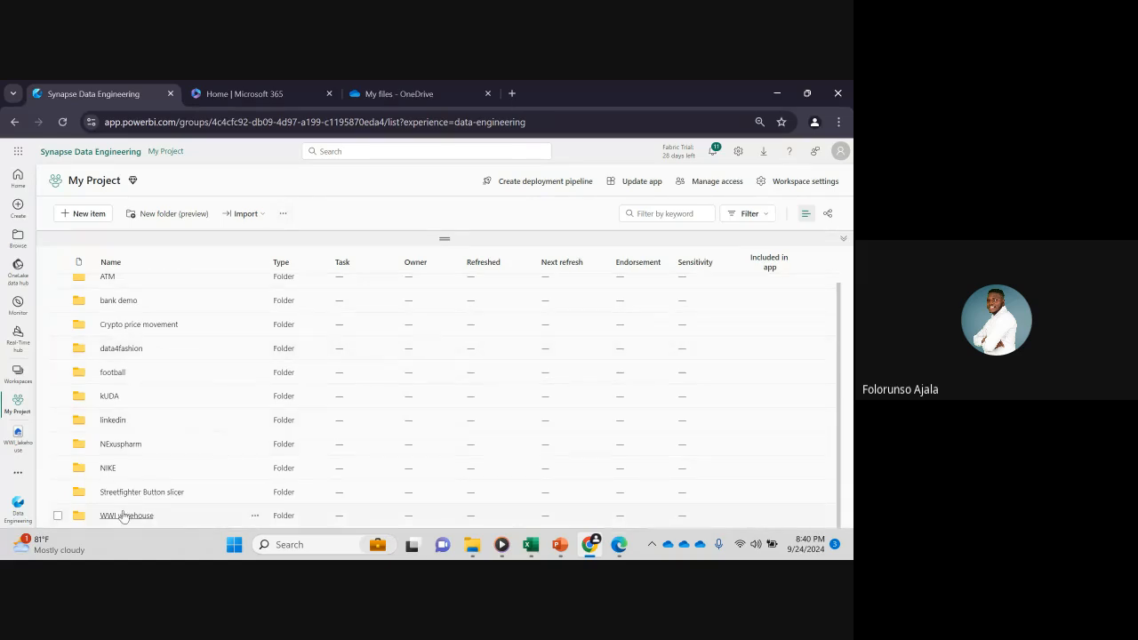
- Return to WWI_lakehouse and start a new shortcut with Microsoft OneLake as its internal source
{"action": "left_click", "coordinate": [16, 433]}
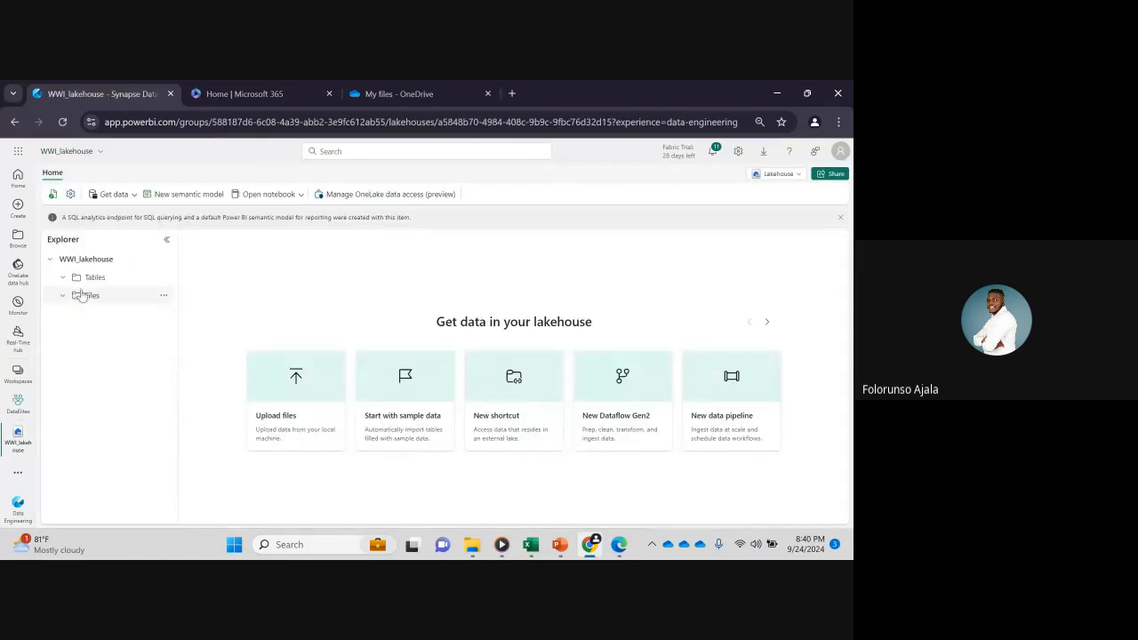
{"action": "left_click", "coordinate": [127, 194]}
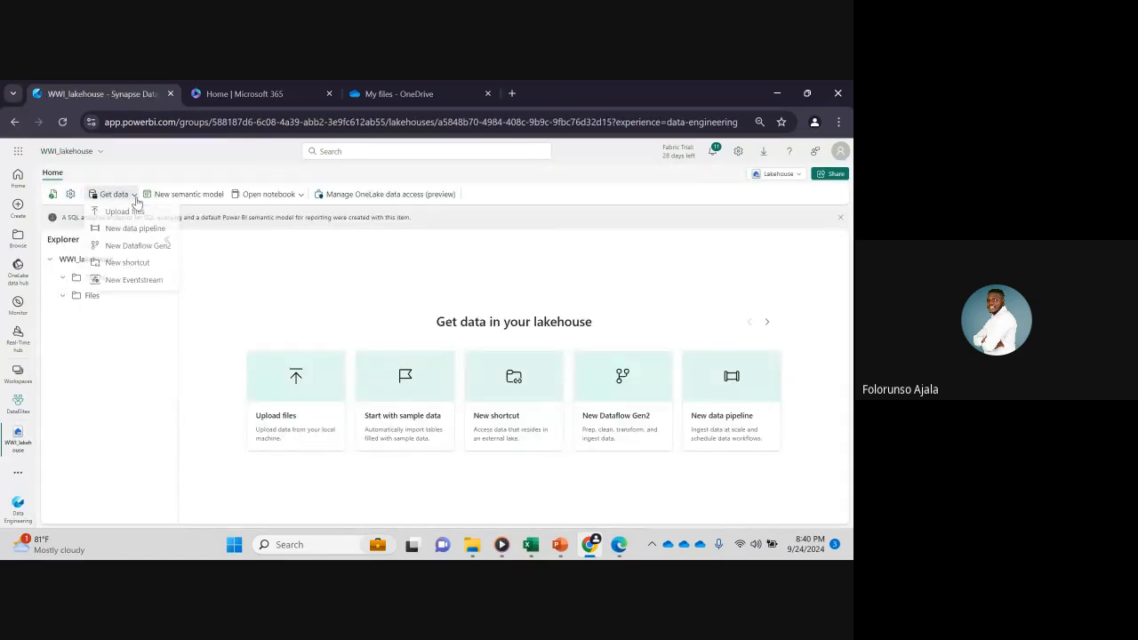
{"action": "left_click", "coordinate": [138, 265]}
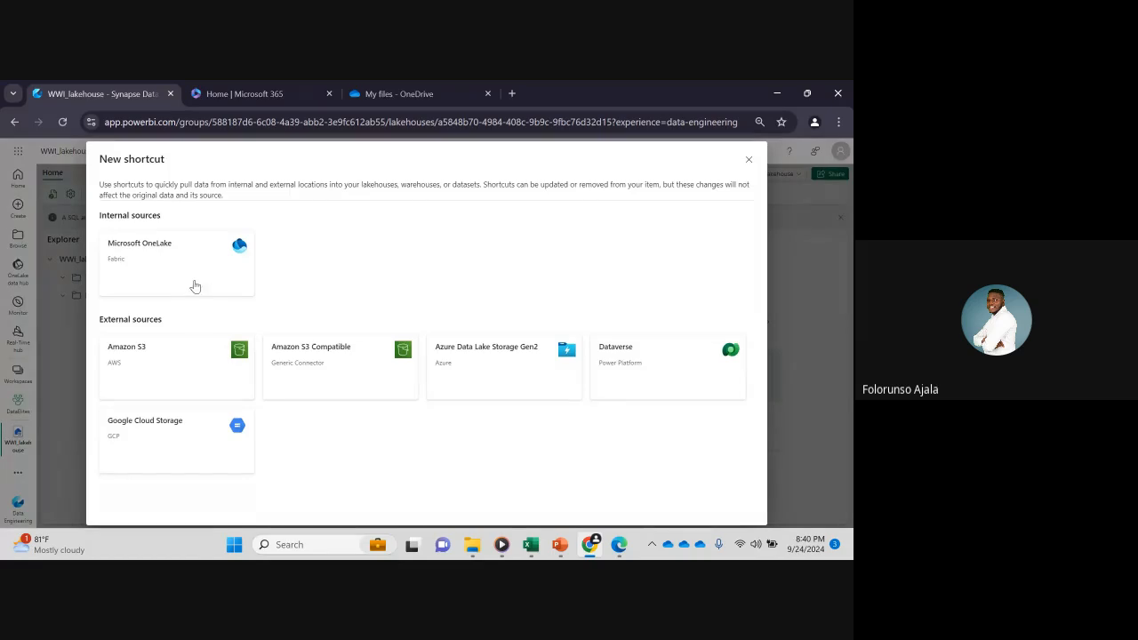
{"action": "left_click", "coordinate": [190, 275]}
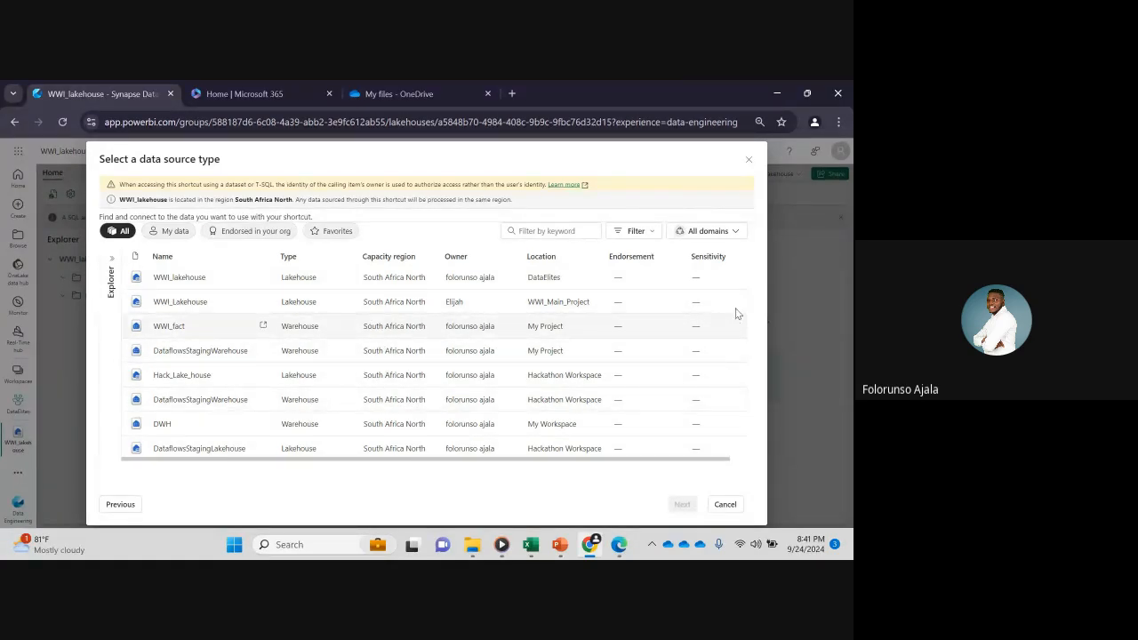
- Look through the available OneLake lakehouses and warehouses and the workspaces they are located in
{"action": "left_click_drag", "start_coordinate": [673, 459], "coordinate": [742, 461]}
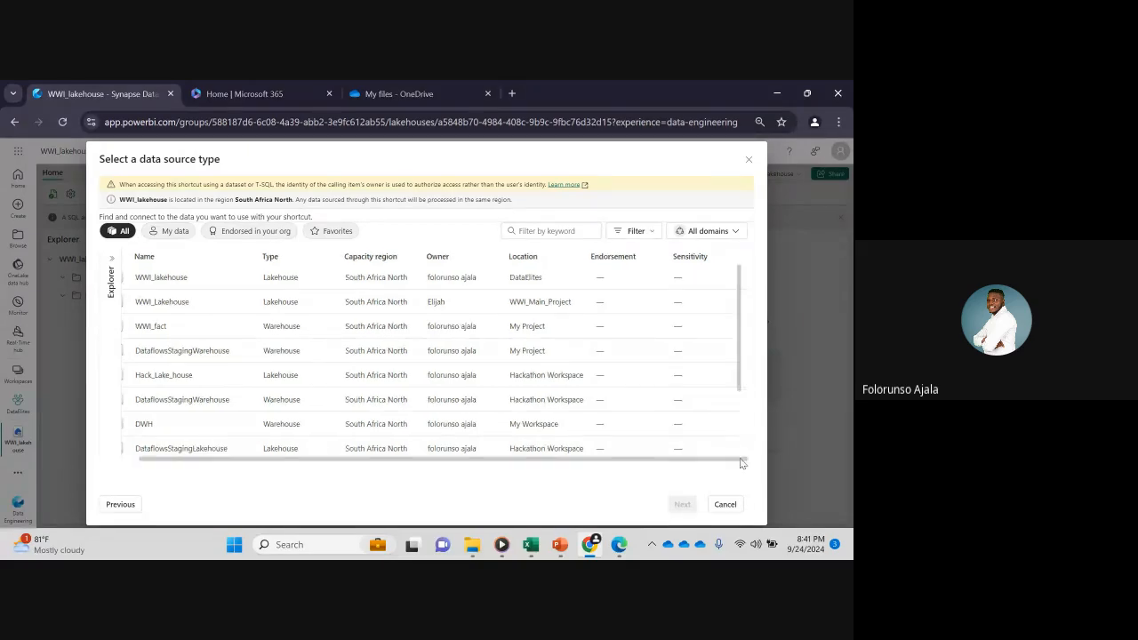
{"action": "left_click_drag", "start_coordinate": [742, 389], "coordinate": [734, 465]}
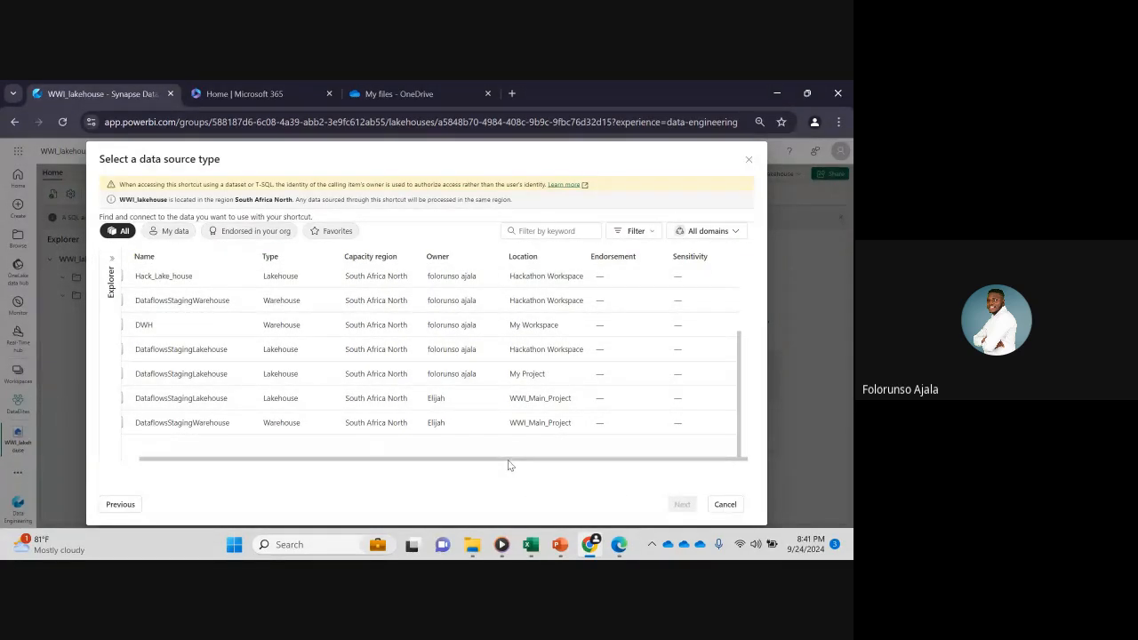
{"action": "left_click_drag", "start_coordinate": [508, 465], "coordinate": [437, 463]}
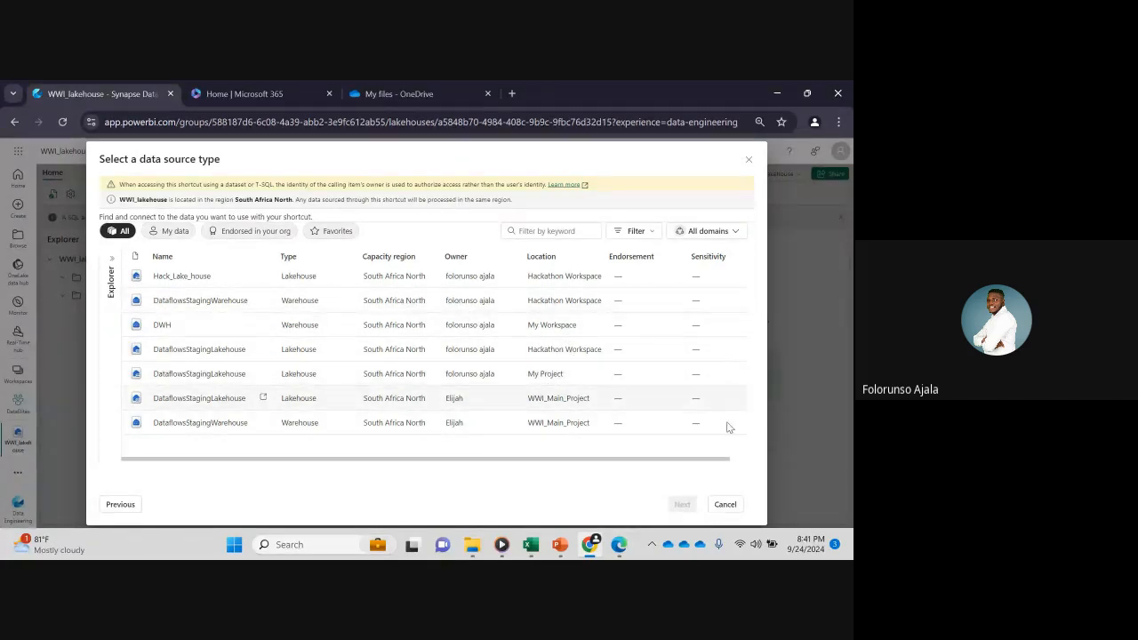
{"action": "left_click_drag", "start_coordinate": [720, 458], "coordinate": [738, 459]}
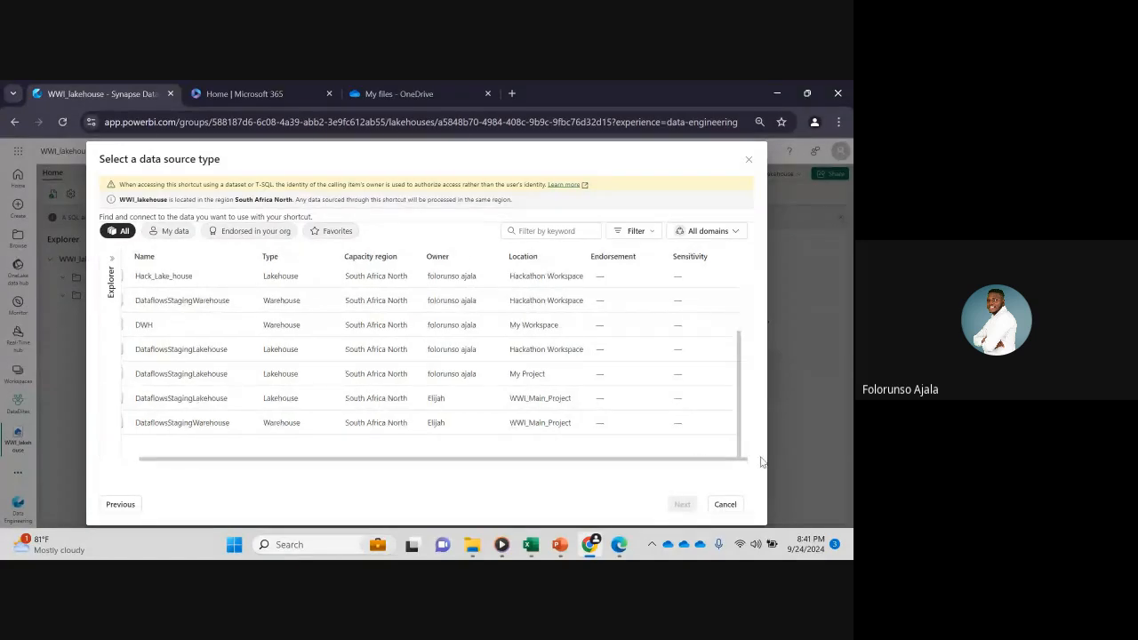
{"action": "left_click_drag", "start_coordinate": [737, 409], "coordinate": [736, 374]}
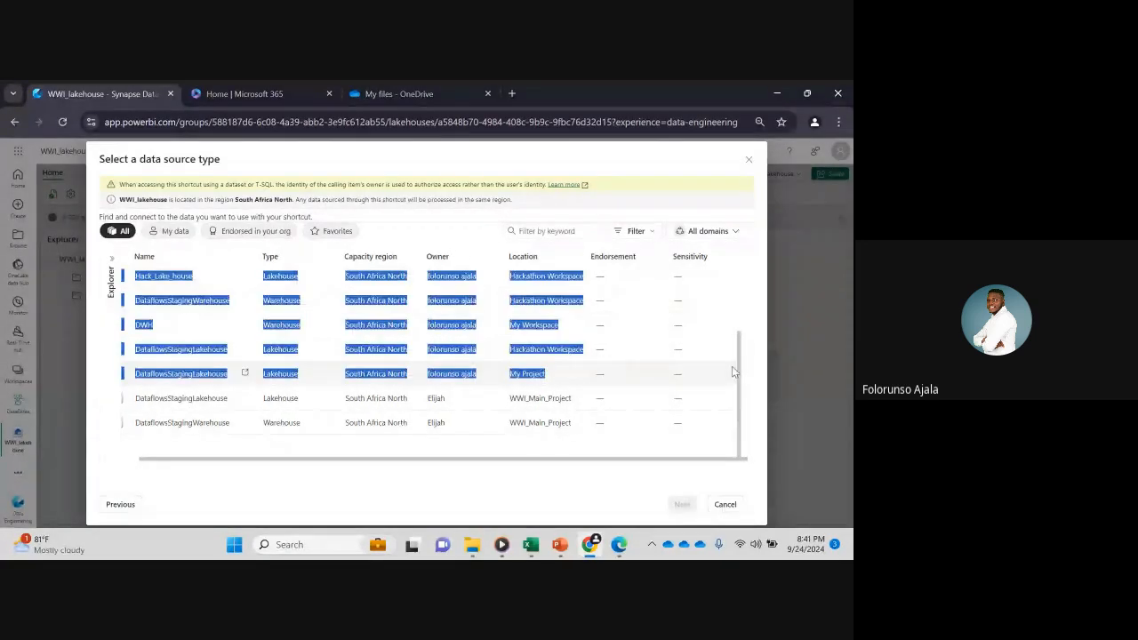
{"action": "left_click", "coordinate": [737, 378]}
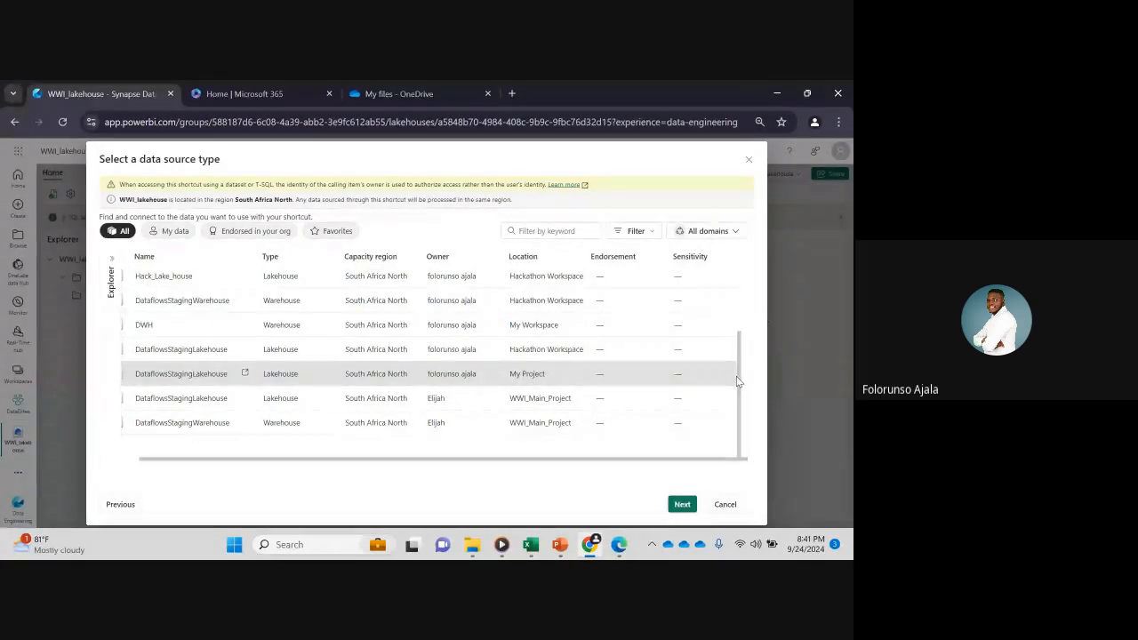
{"action": "left_click_drag", "start_coordinate": [736, 380], "coordinate": [739, 375]}
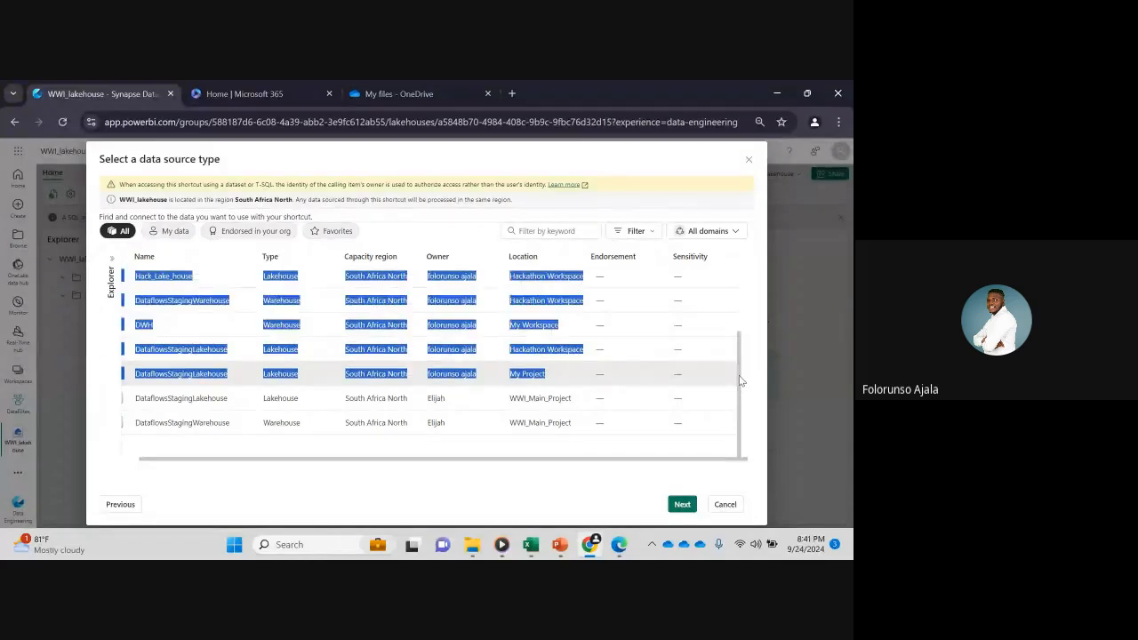
{"action": "left_click", "coordinate": [750, 382]}
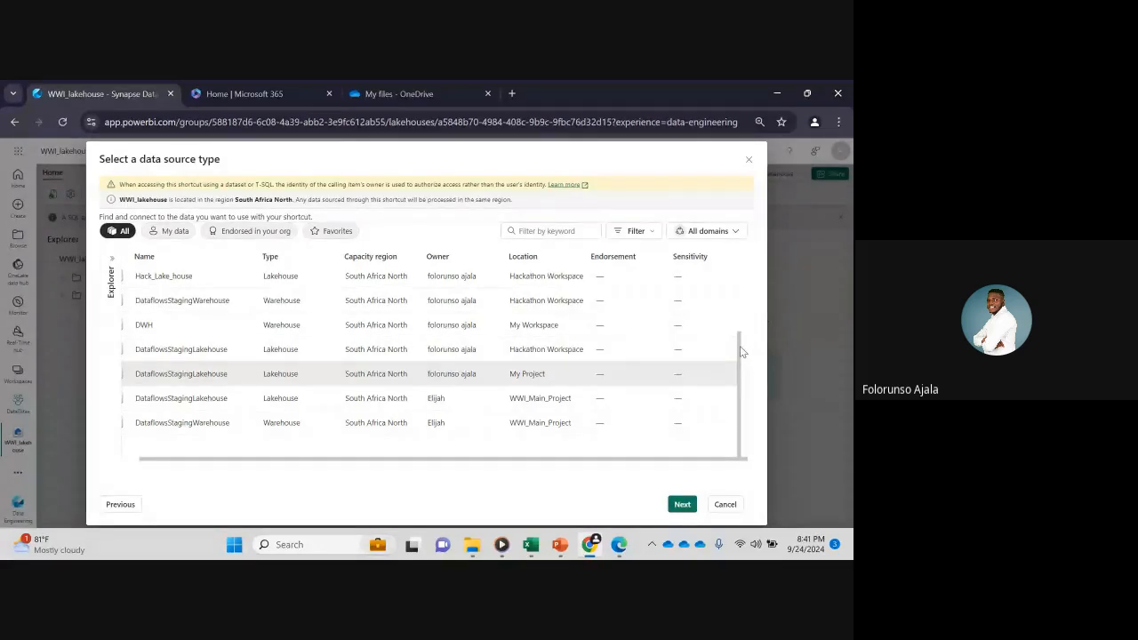
{"action": "left_click_drag", "start_coordinate": [739, 346], "coordinate": [739, 282]}
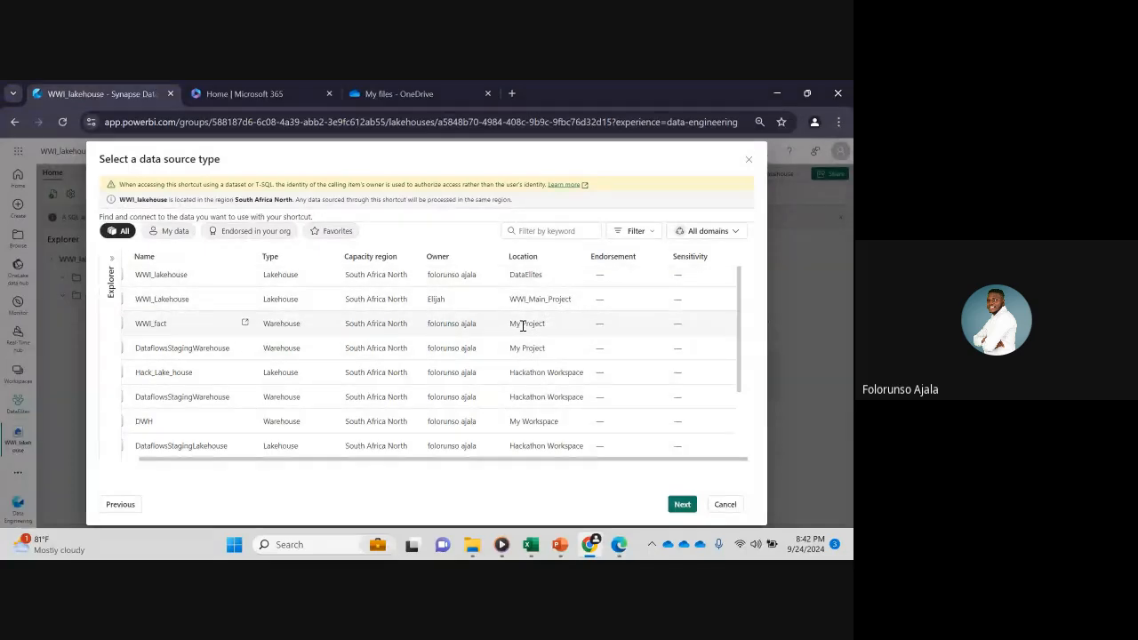
- Create a shortcut to the WWI_FactOrders table in the dbo schema of the WWI_fact warehouse
{"action": "left_click", "coordinate": [149, 329]}
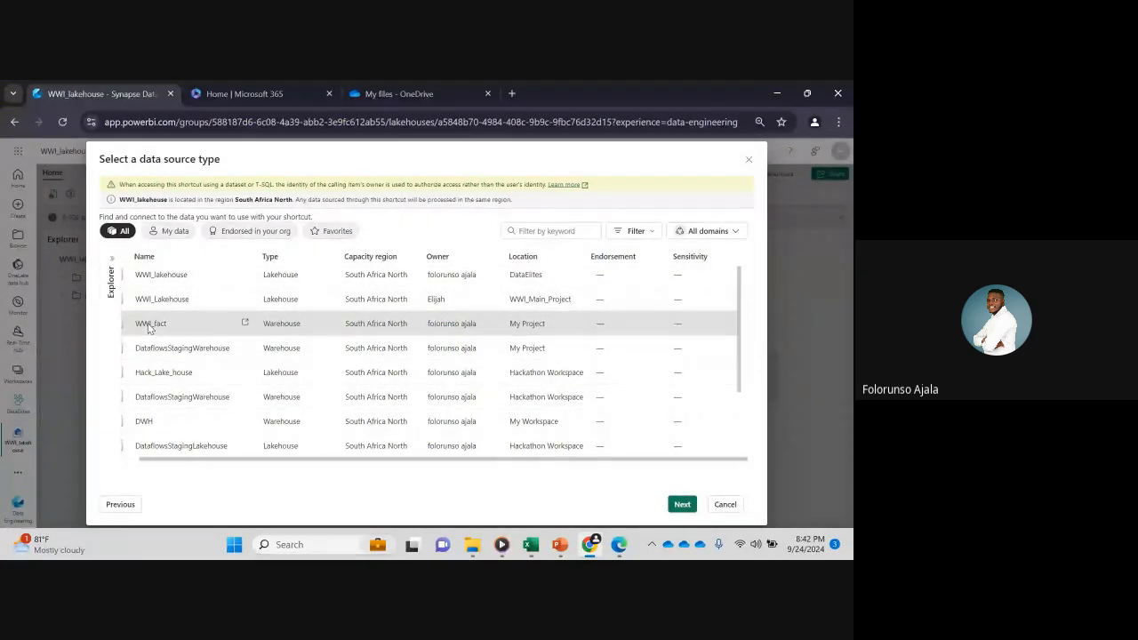
{"action": "left_click", "coordinate": [681, 503]}
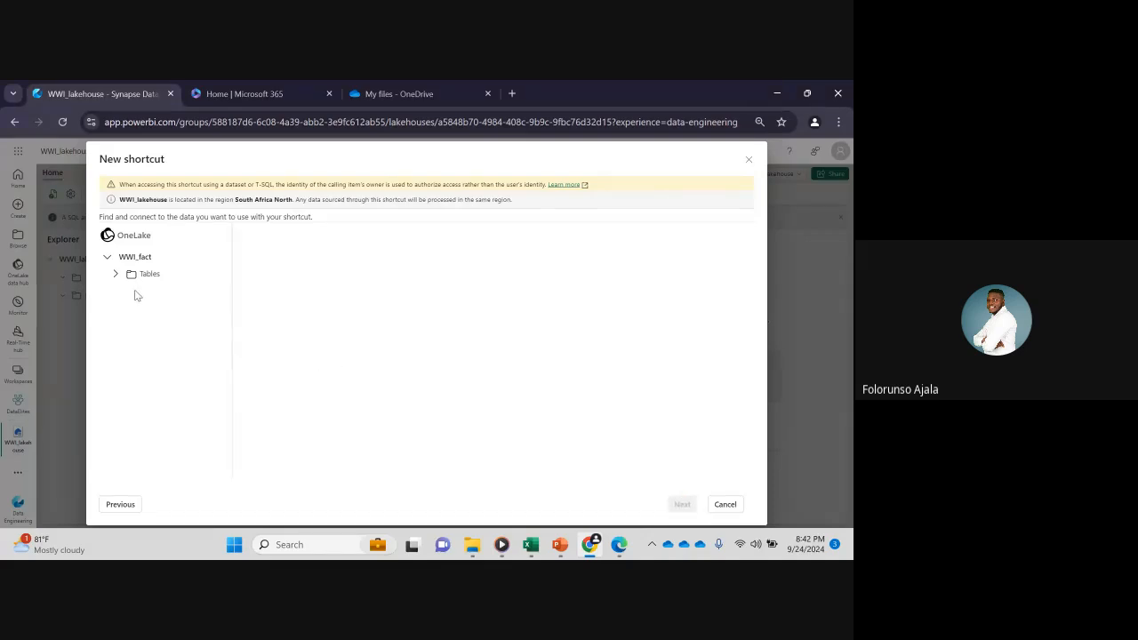
{"action": "left_click", "coordinate": [115, 276]}
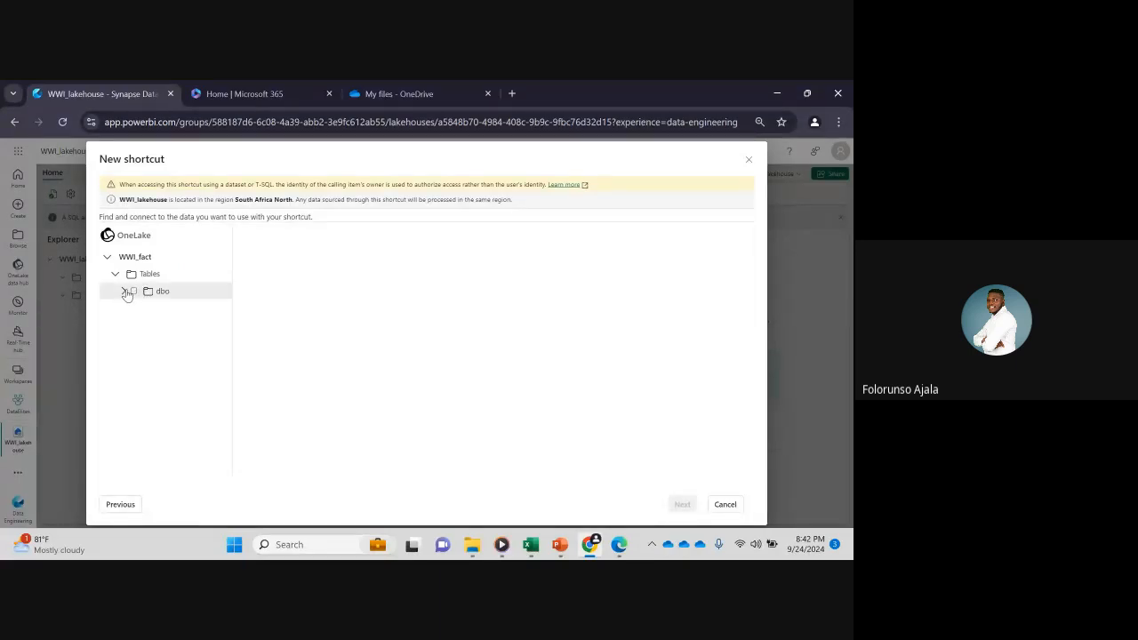
{"action": "left_click", "coordinate": [126, 292]}
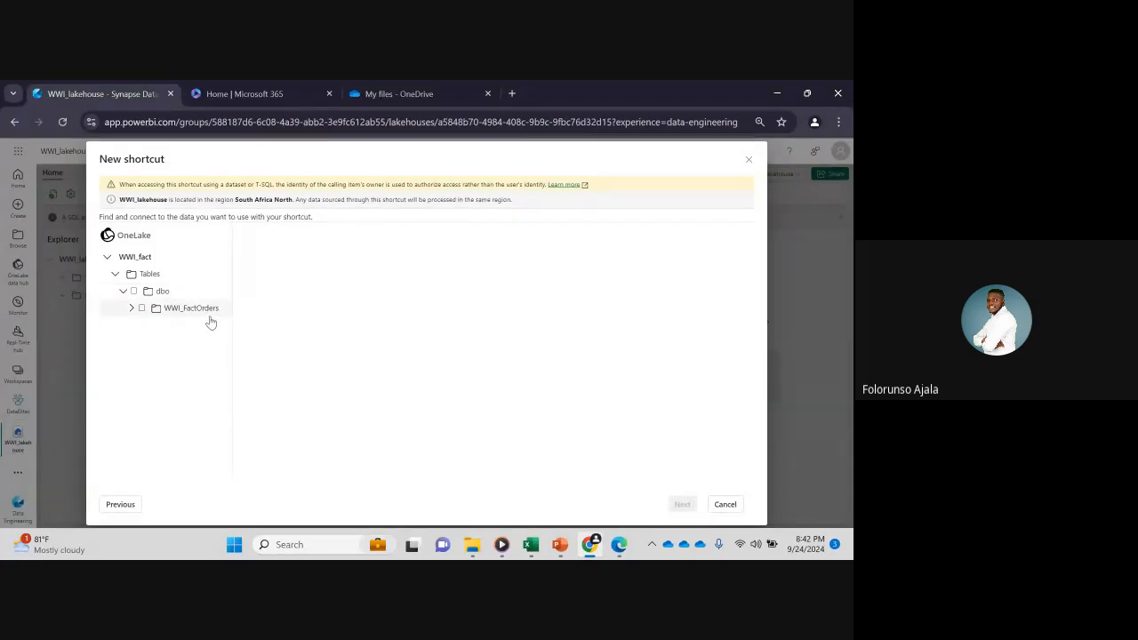
{"action": "left_click", "coordinate": [141, 308]}
{"action": "left_click", "coordinate": [681, 504]}
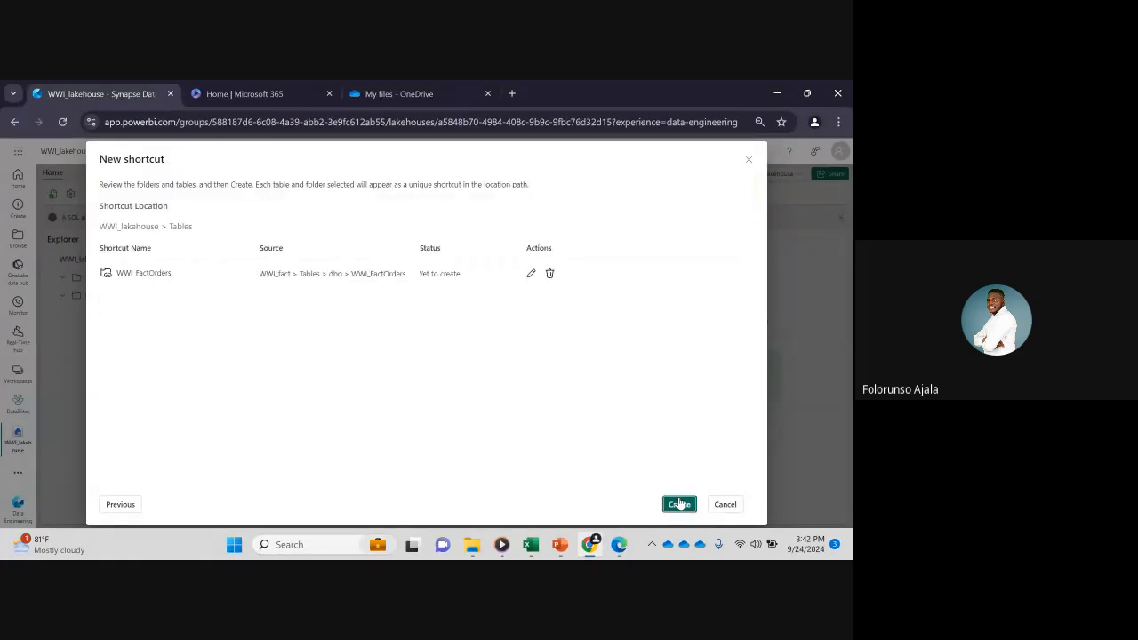
{"action": "left_click", "coordinate": [681, 506]}
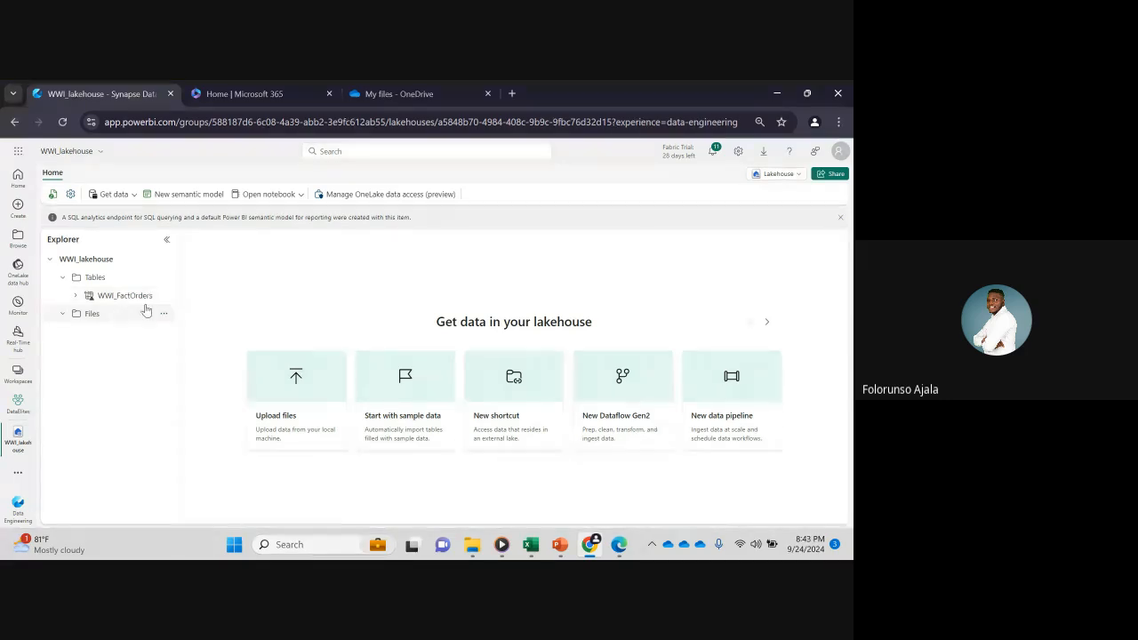
- Preview the WWI_FactOrders table in the lakehouse and look across its columns
{"action": "left_click", "coordinate": [134, 302]}
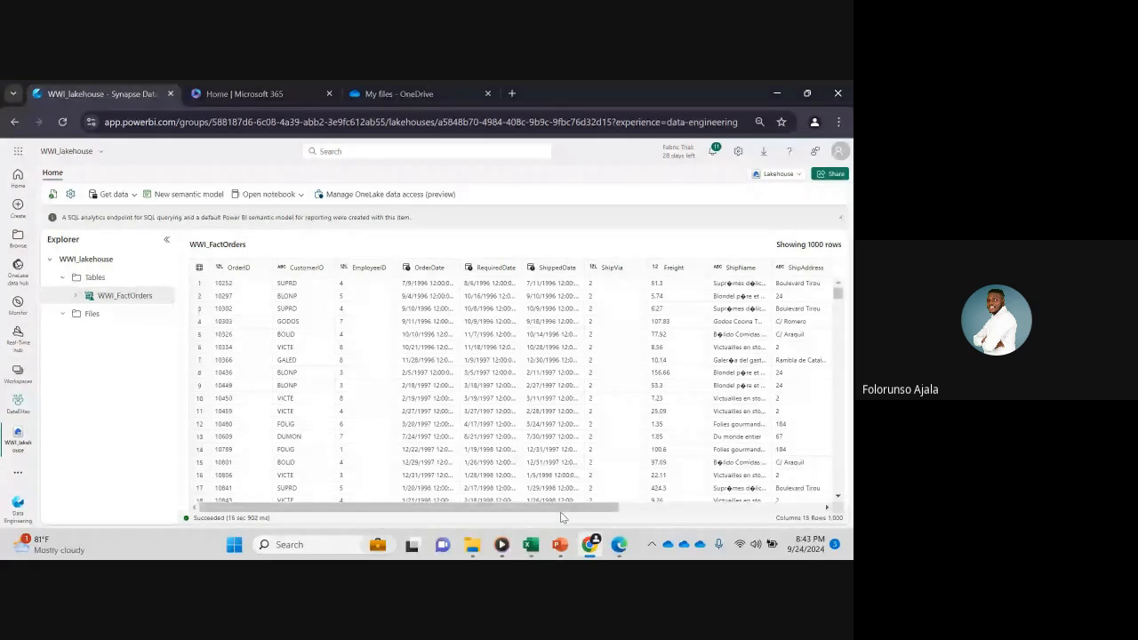
{"action": "left_click_drag", "start_coordinate": [561, 509], "coordinate": [734, 509]}
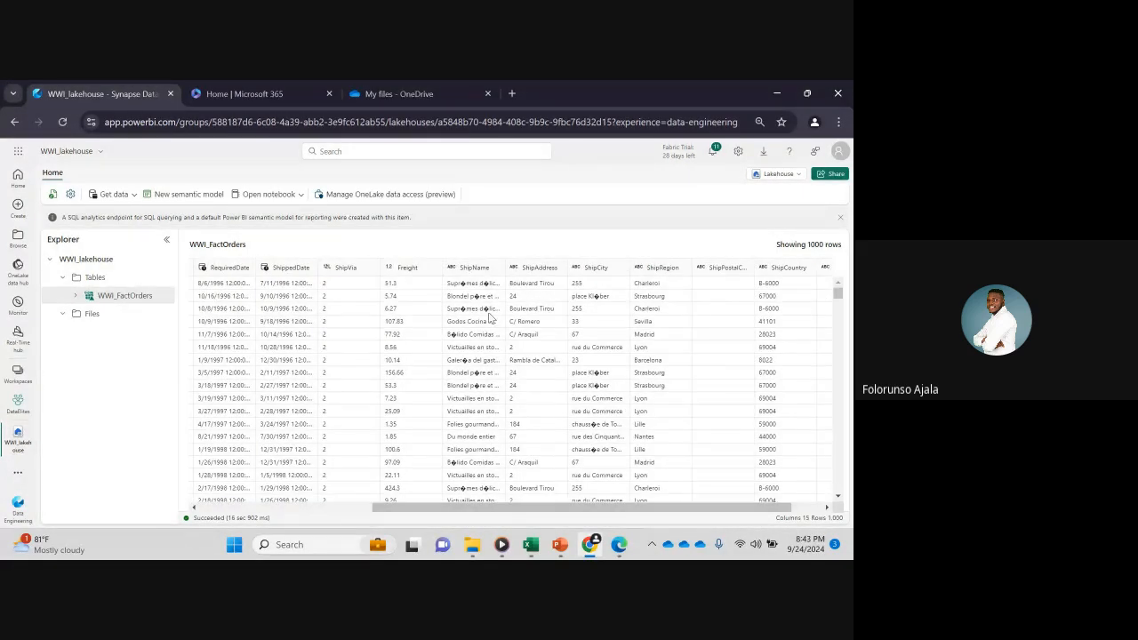
{"action": "left_click_drag", "start_coordinate": [627, 508], "coordinate": [409, 509]}
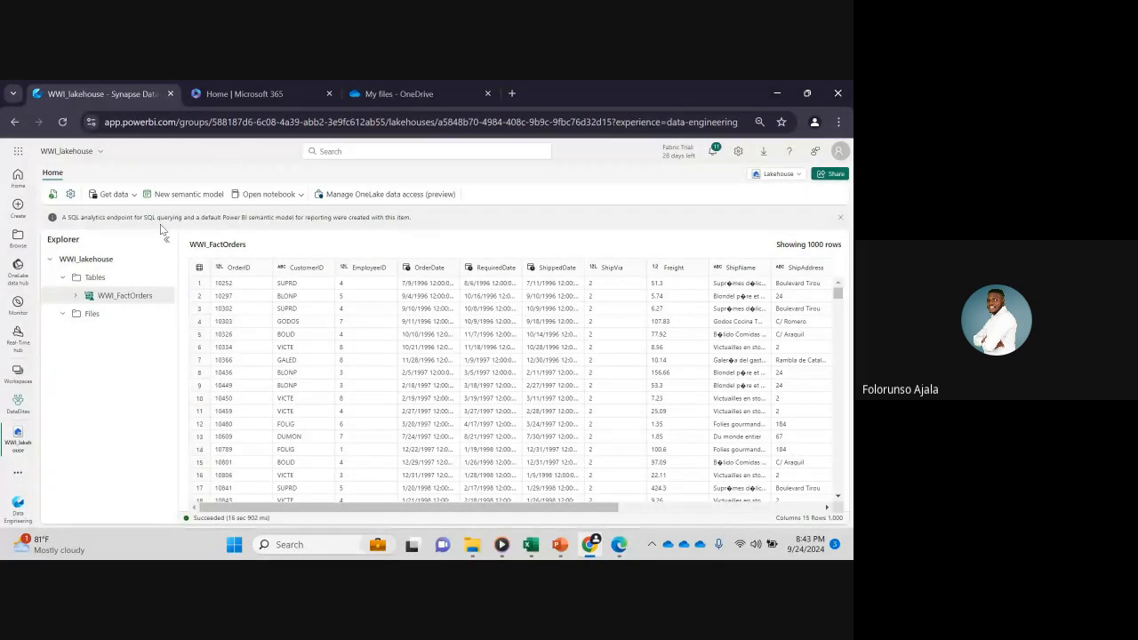
- Start a new data pipeline from the lakehouse and switch to the project architecture slide in PowerPoint
{"action": "left_click", "coordinate": [133, 195]}
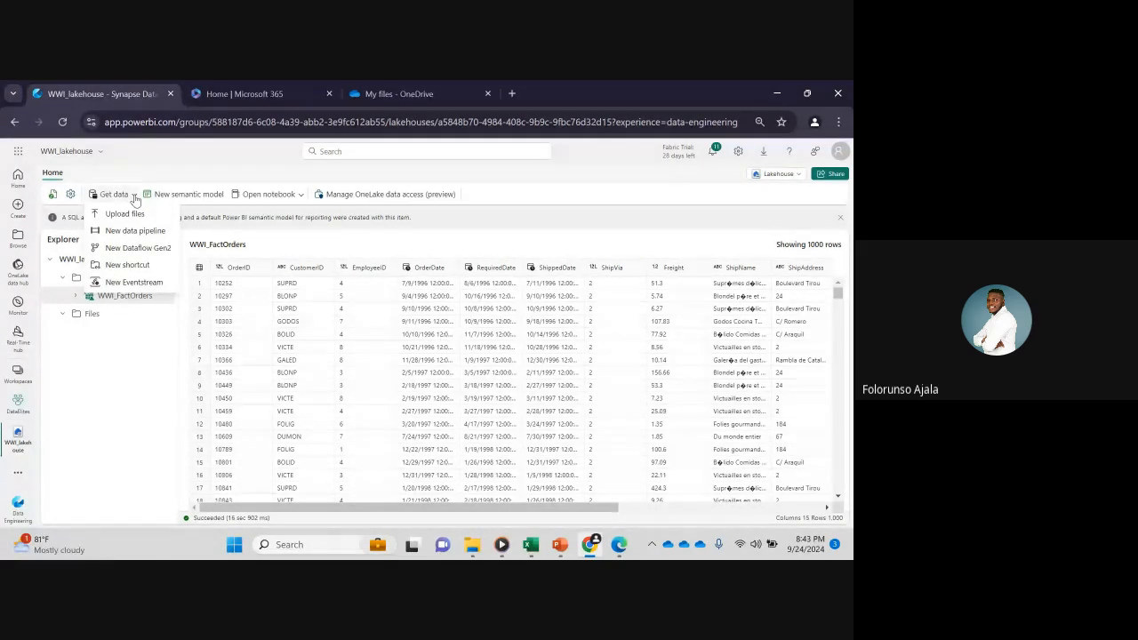
{"action": "left_click", "coordinate": [135, 232]}
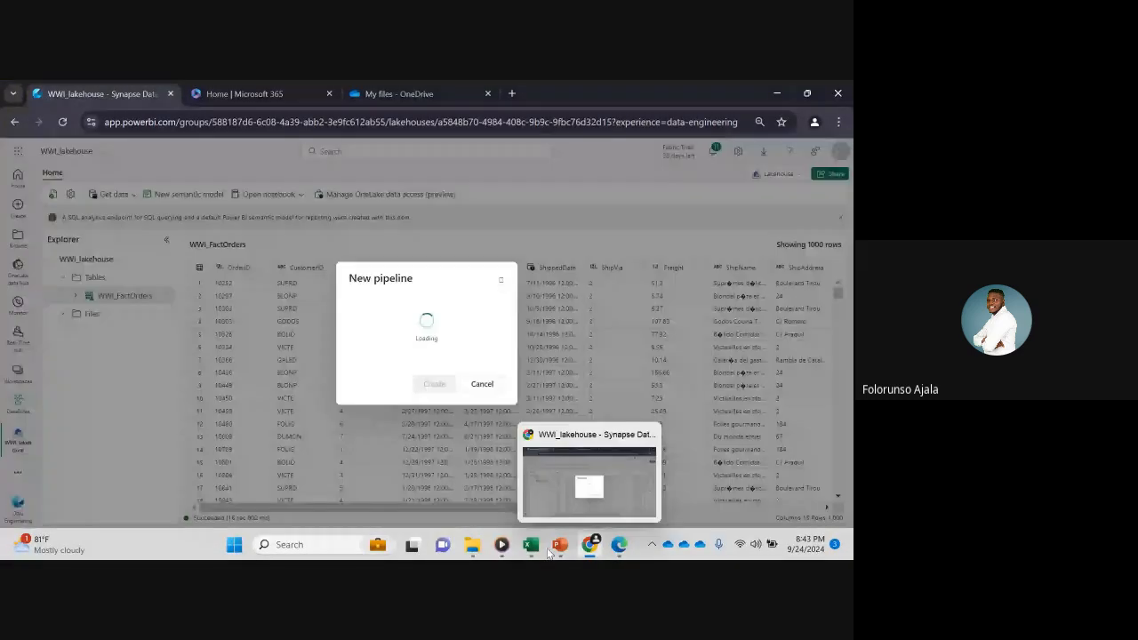
{"action": "left_click", "coordinate": [558, 545]}
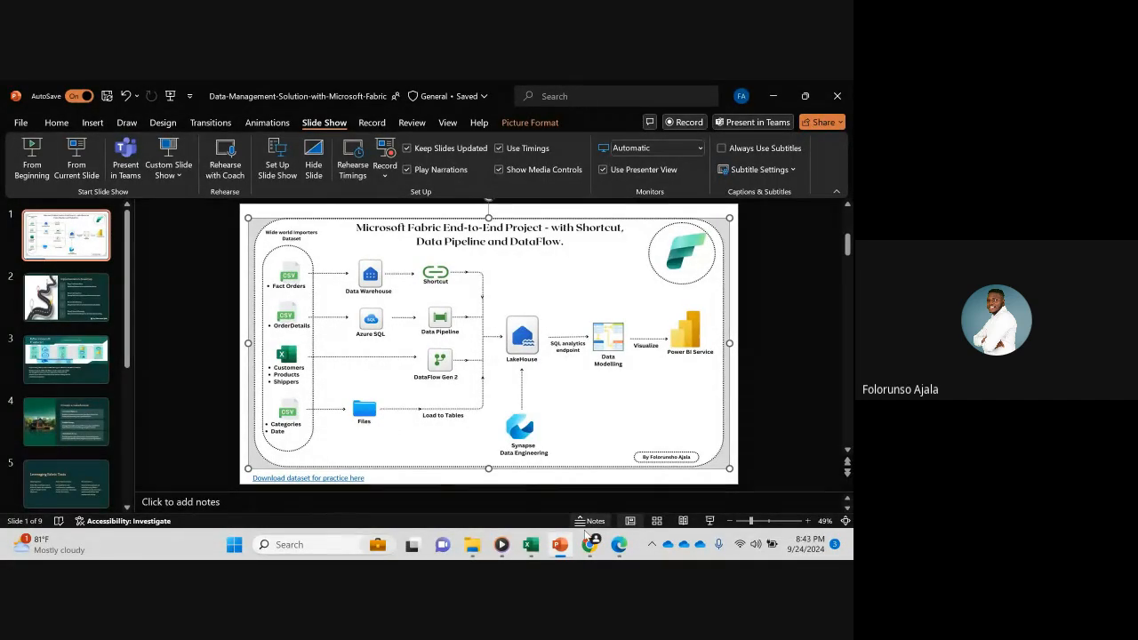
{"action": "mouse_move", "coordinate": [594, 552]}
- Find and launch SQL Server Management Studio 20
{"action": "left_click", "coordinate": [316, 544]}
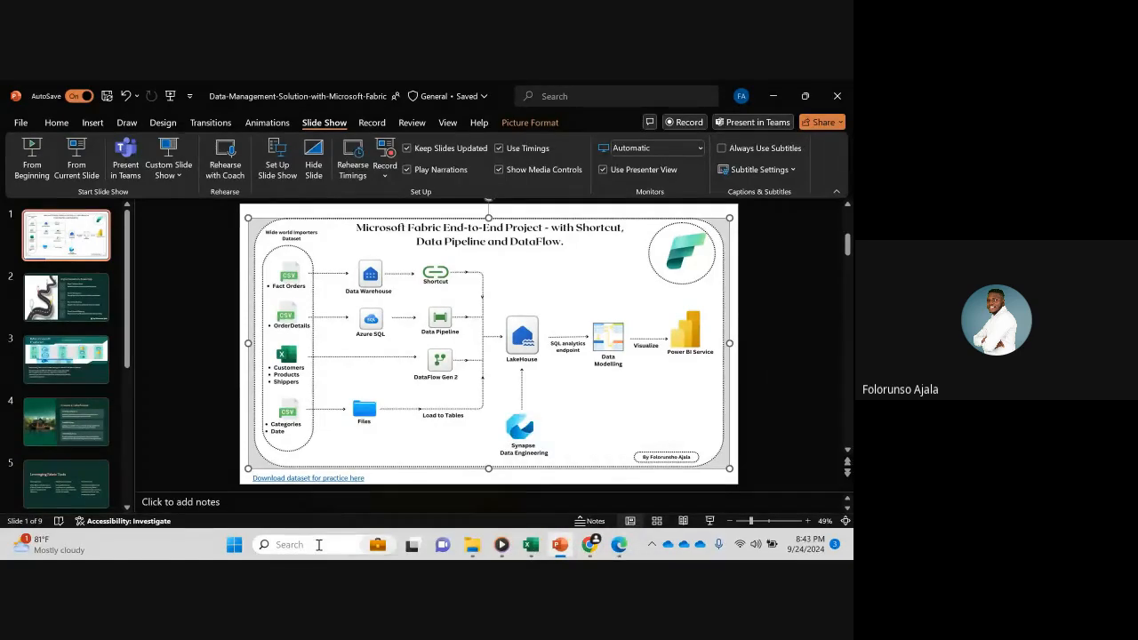
{"action": "type", "text": "sssms"}
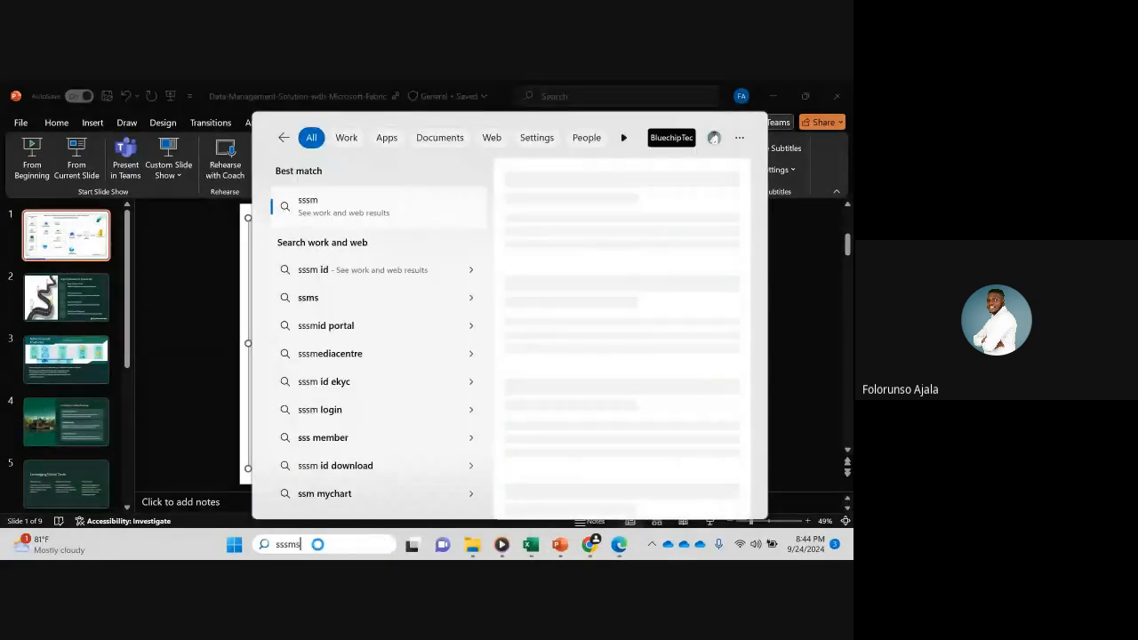
{"action": "key", "text": "BackSpace"}
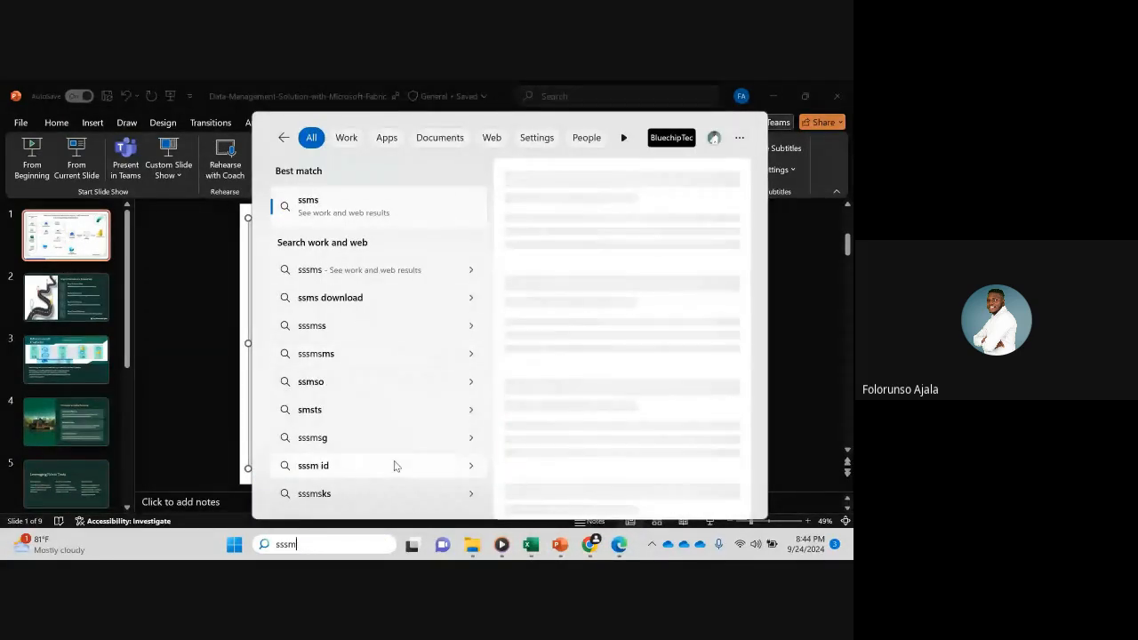
{"action": "key", "text": "BackSpace"}
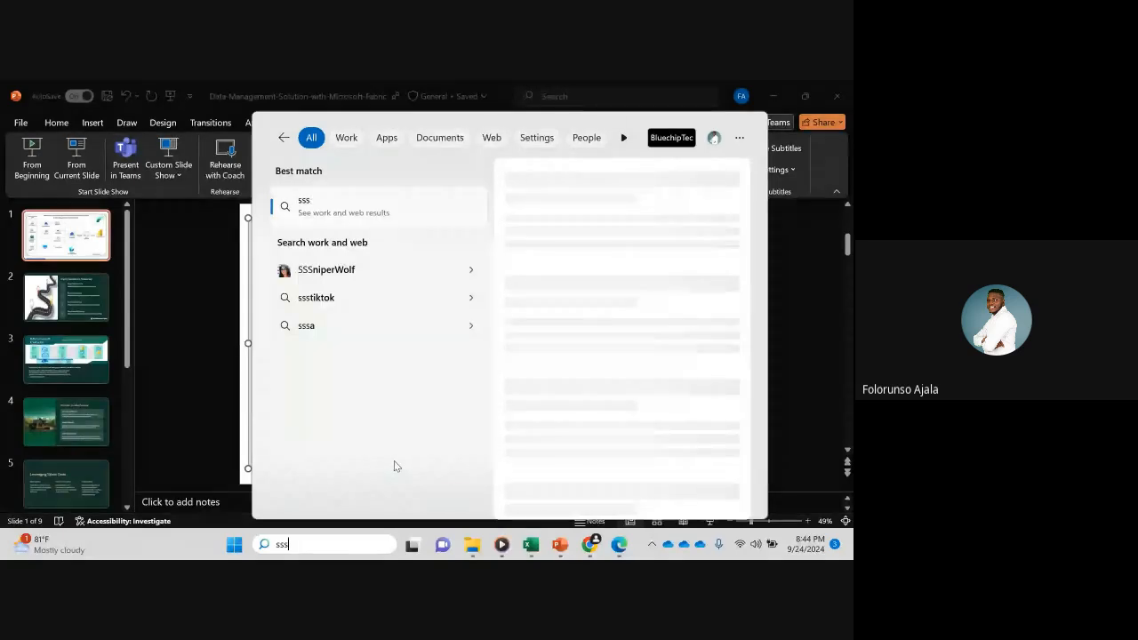
{"action": "key", "text": "BackSpace"}
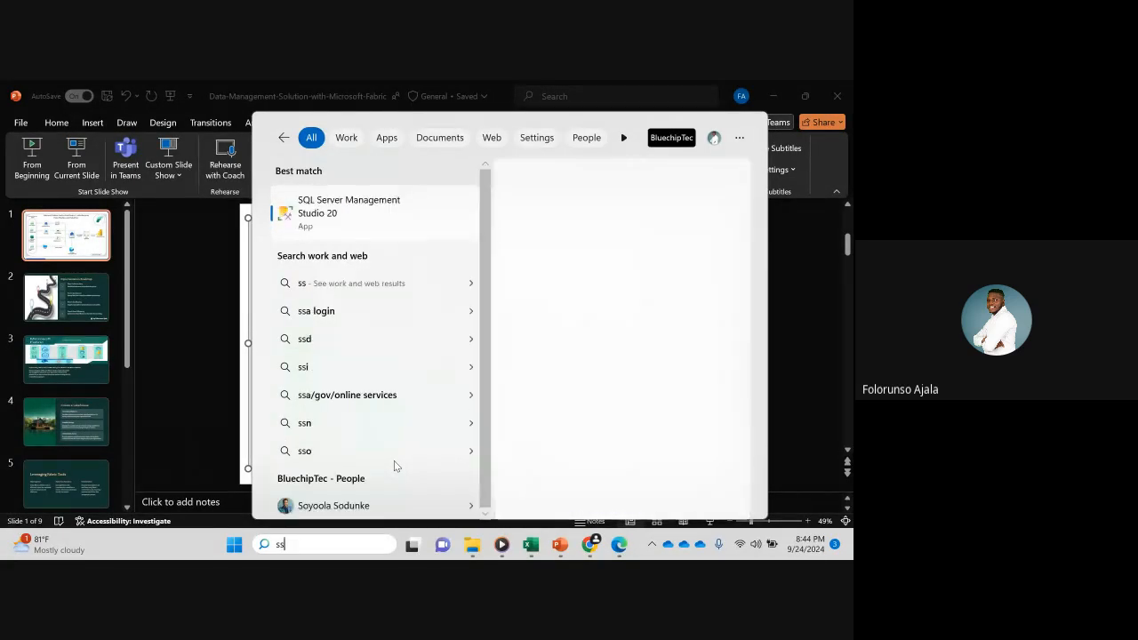
{"action": "left_click", "coordinate": [424, 220]}
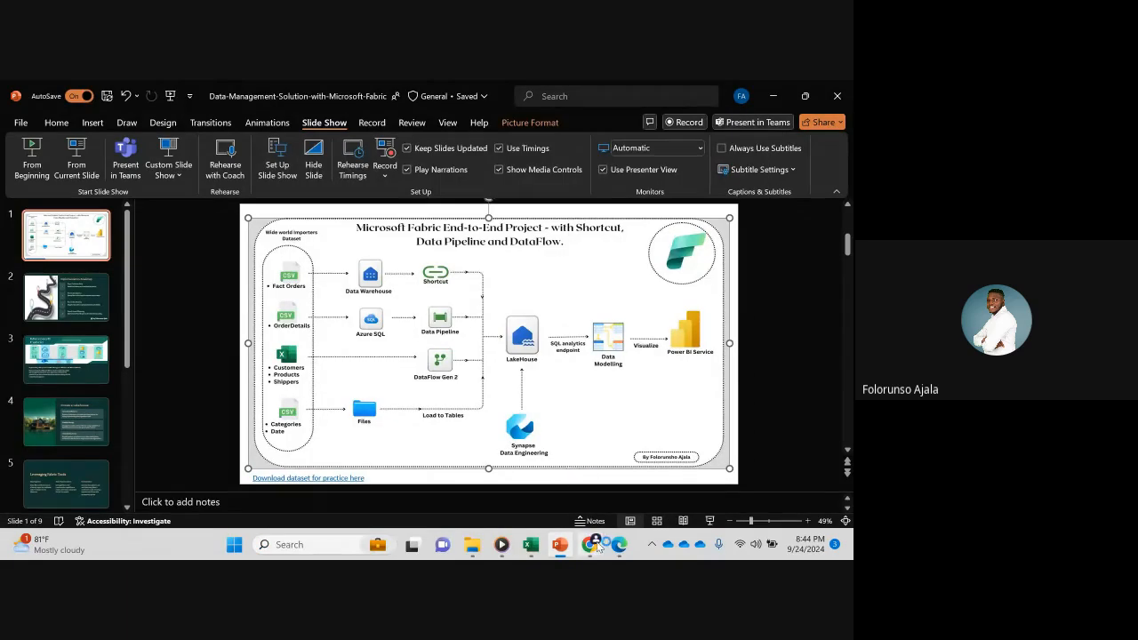
- Switch back to the lakehouse in the browser and create the new pipeline with the name WWI_orderdetail
{"action": "mouse_move", "coordinate": [590, 544]}
{"action": "left_click", "coordinate": [554, 505]}
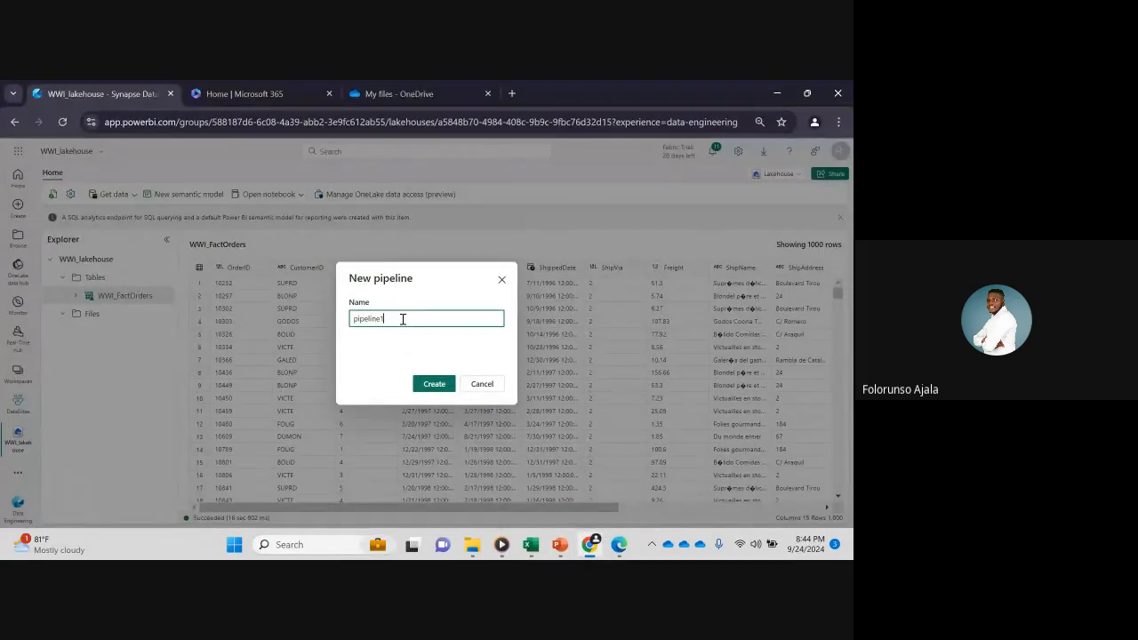
{"action": "key", "text": "BackSpace"}
{"action": "key", "text": "BackSpace"}
{"action": "key", "text": "BackSpace"}
{"action": "key", "text": "BackSpace"}
{"action": "key", "text": "BackSpace"}
{"action": "key", "text": "BackSpace"}
{"action": "key", "text": "BackSpace"}
{"action": "key", "text": "BackSpace"}
{"action": "key", "text": "BackSpace"}
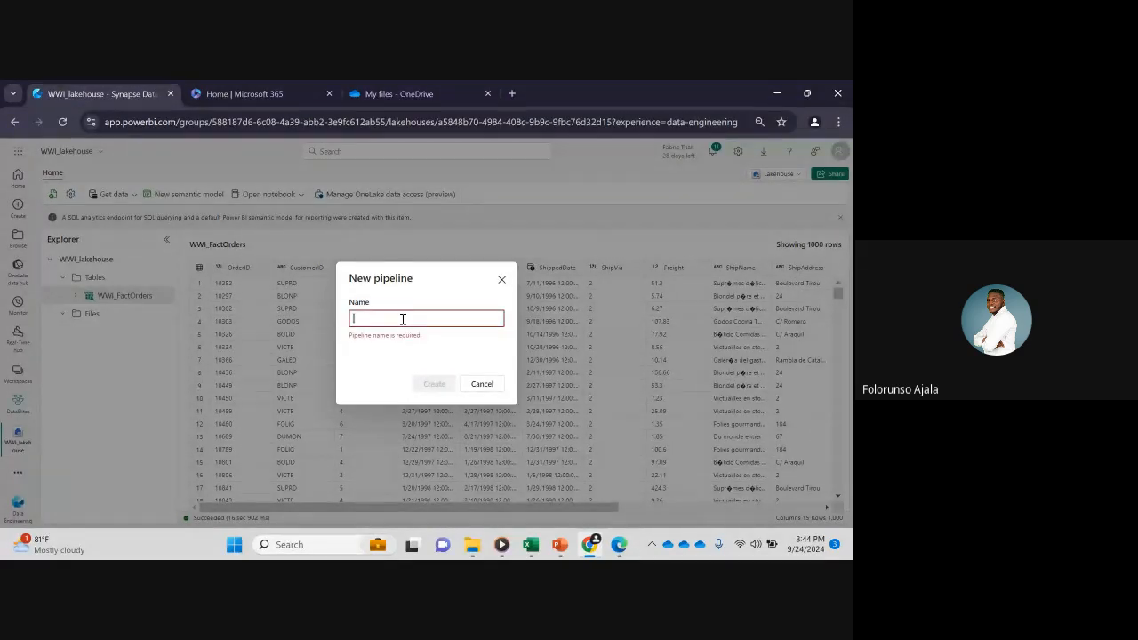
{"action": "type", "text": "WWI_orderdetail"}
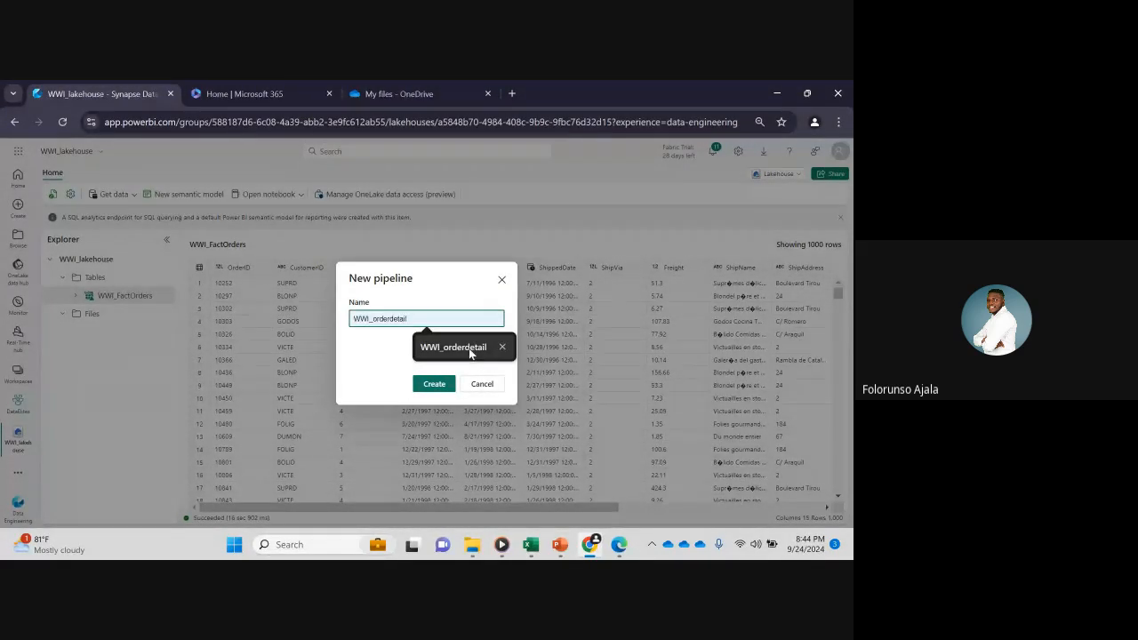
{"action": "left_click", "coordinate": [458, 349]}
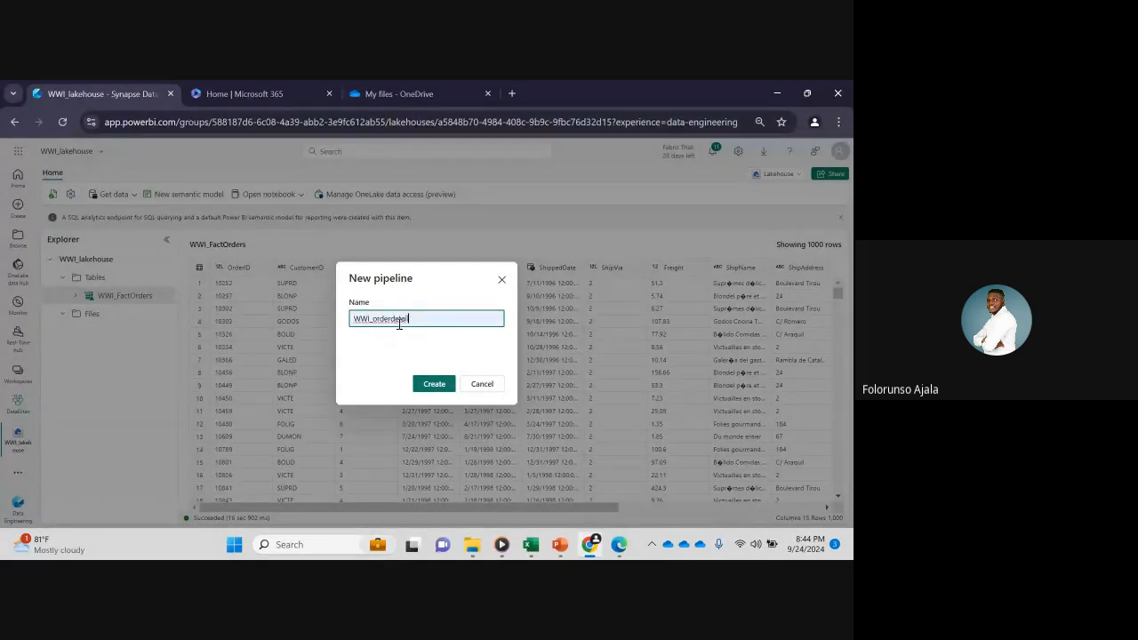
{"action": "left_click", "coordinate": [432, 384]}
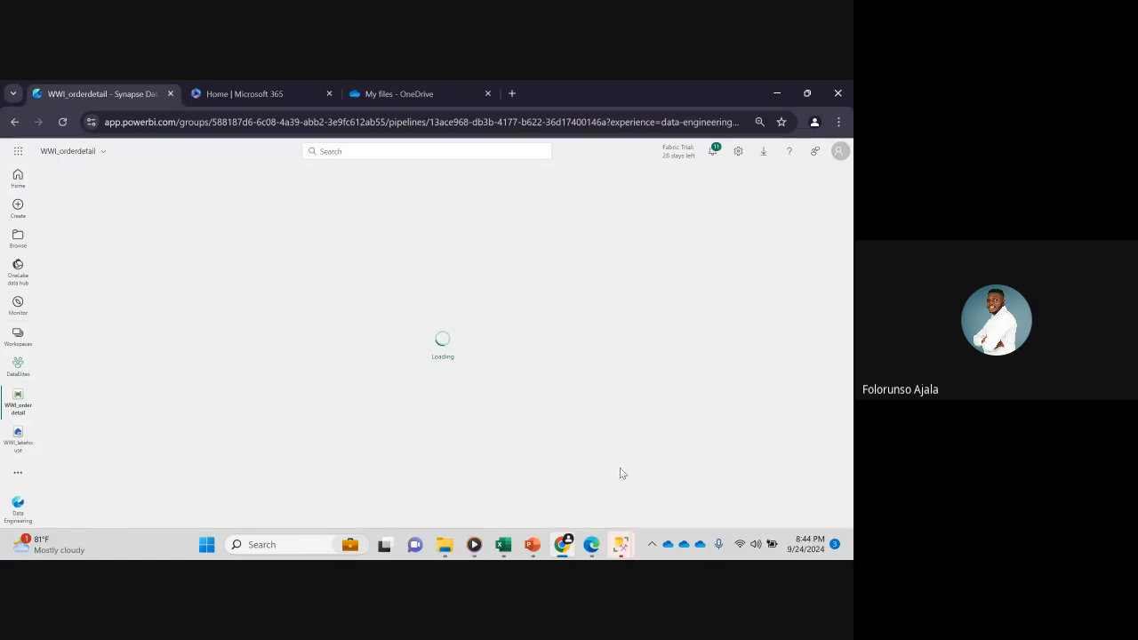
- View the SQL Server login dialog in SQL Server Management Studio and return to the pipeline in the browser
{"action": "mouse_move", "coordinate": [623, 548]}
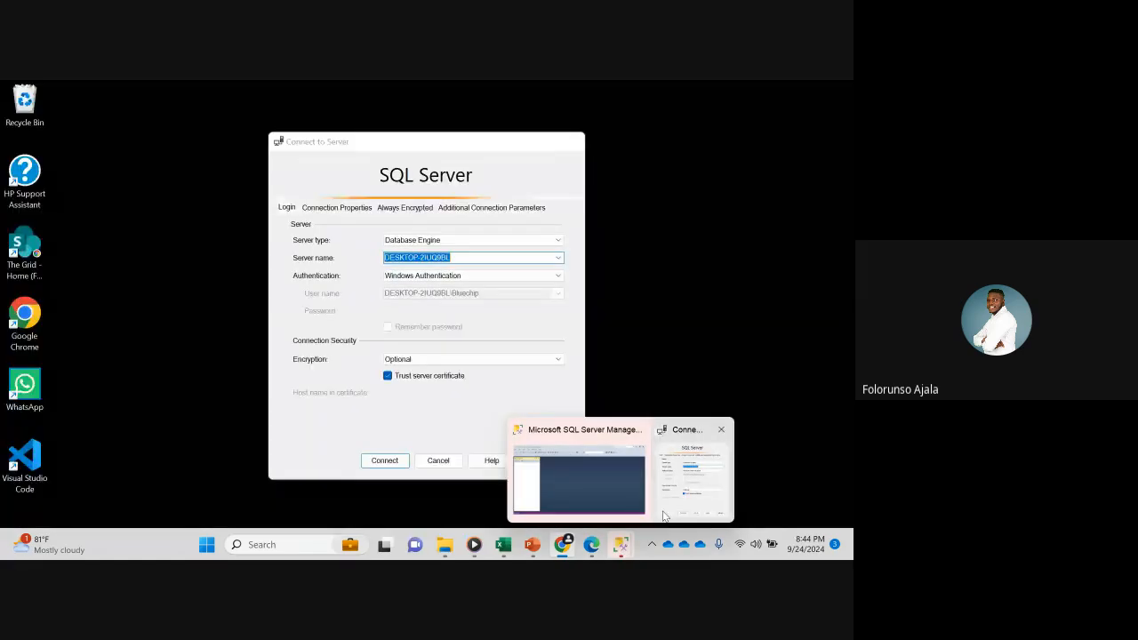
{"action": "left_click", "coordinate": [691, 472]}
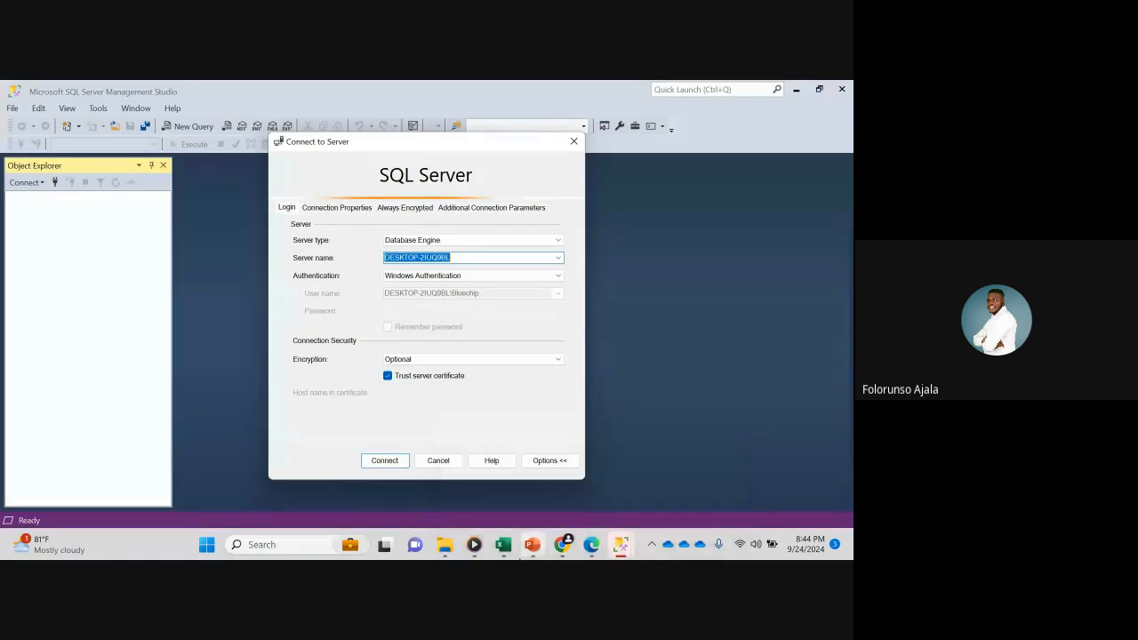
{"action": "left_click", "coordinate": [562, 542]}
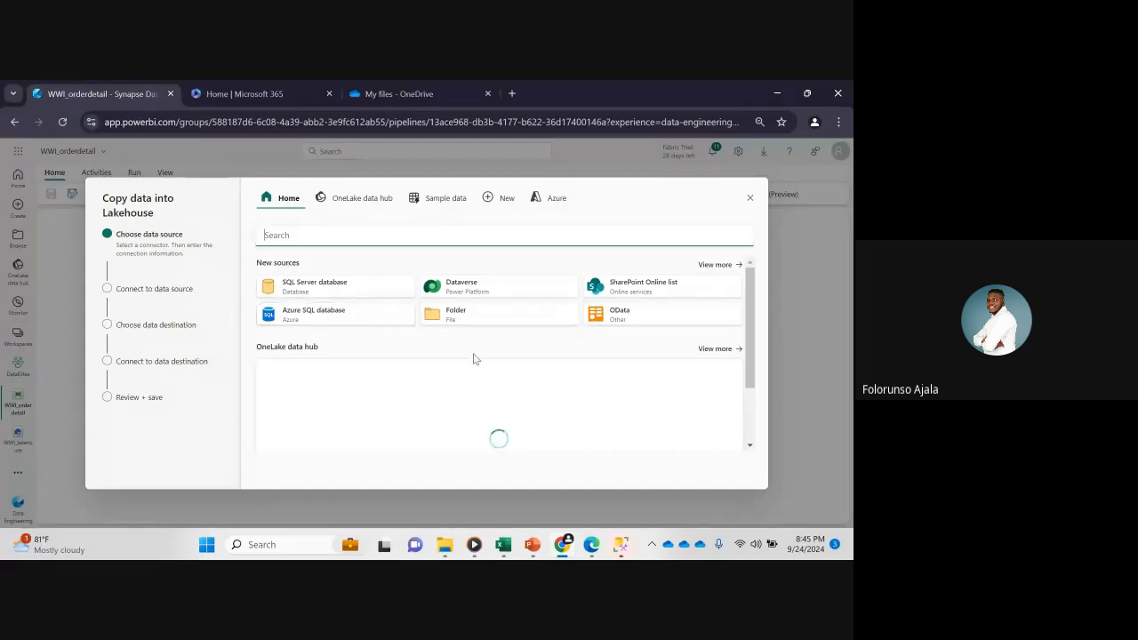
- Browse the full list of new source connectors and choose SQL Server database as the copy source
{"action": "left_click", "coordinate": [725, 266]}
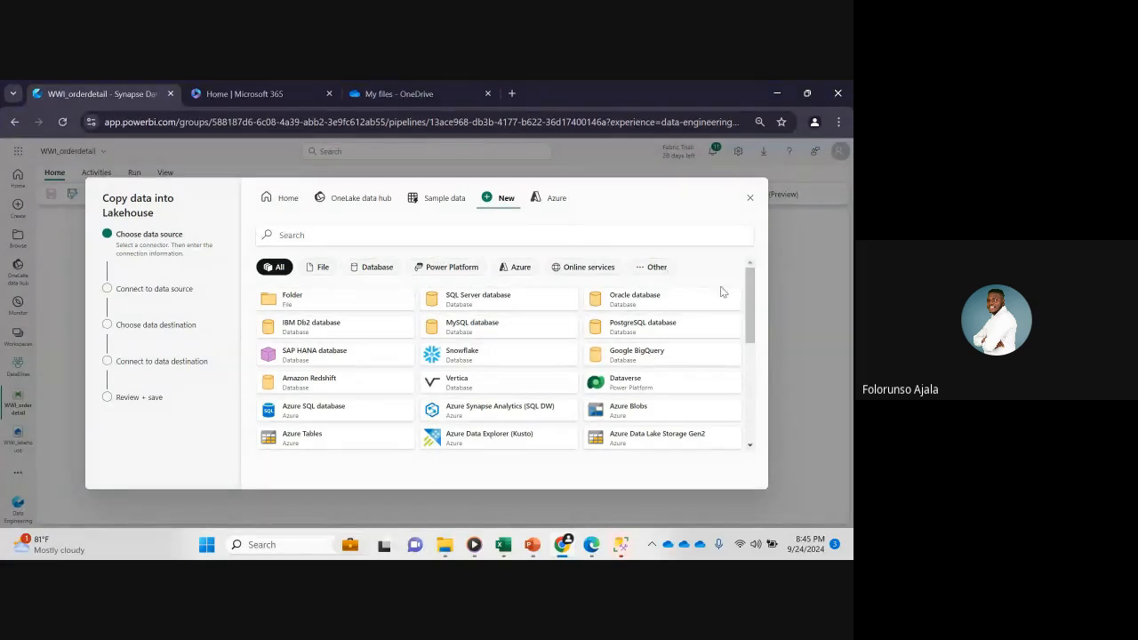
{"action": "left_click_drag", "start_coordinate": [752, 300], "coordinate": [756, 387]}
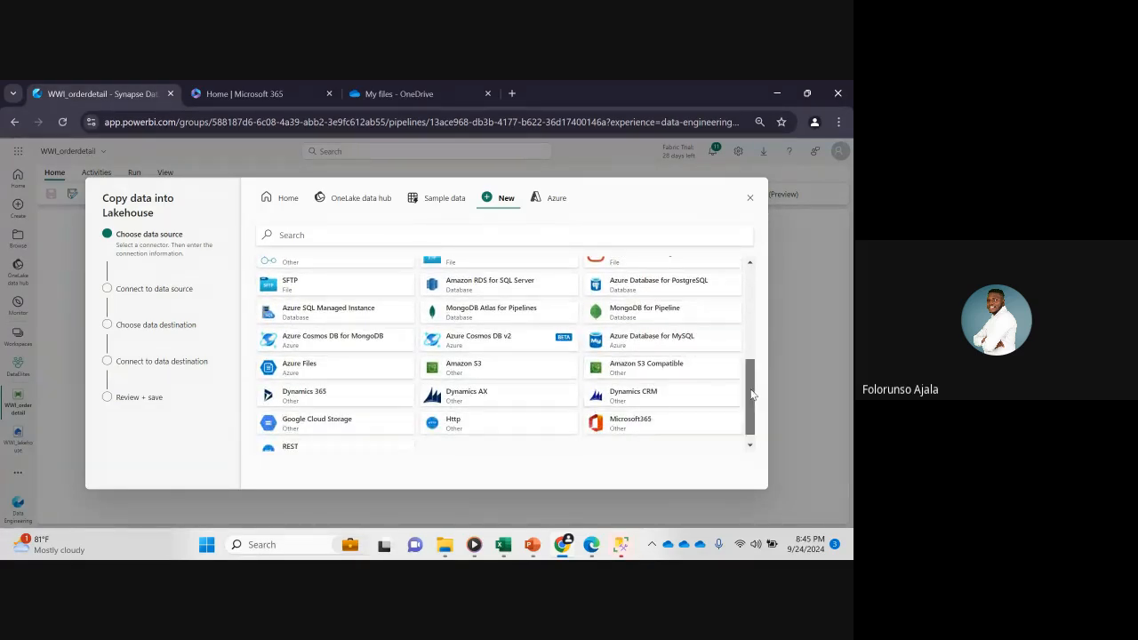
{"action": "left_click_drag", "start_coordinate": [750, 392], "coordinate": [731, 259]}
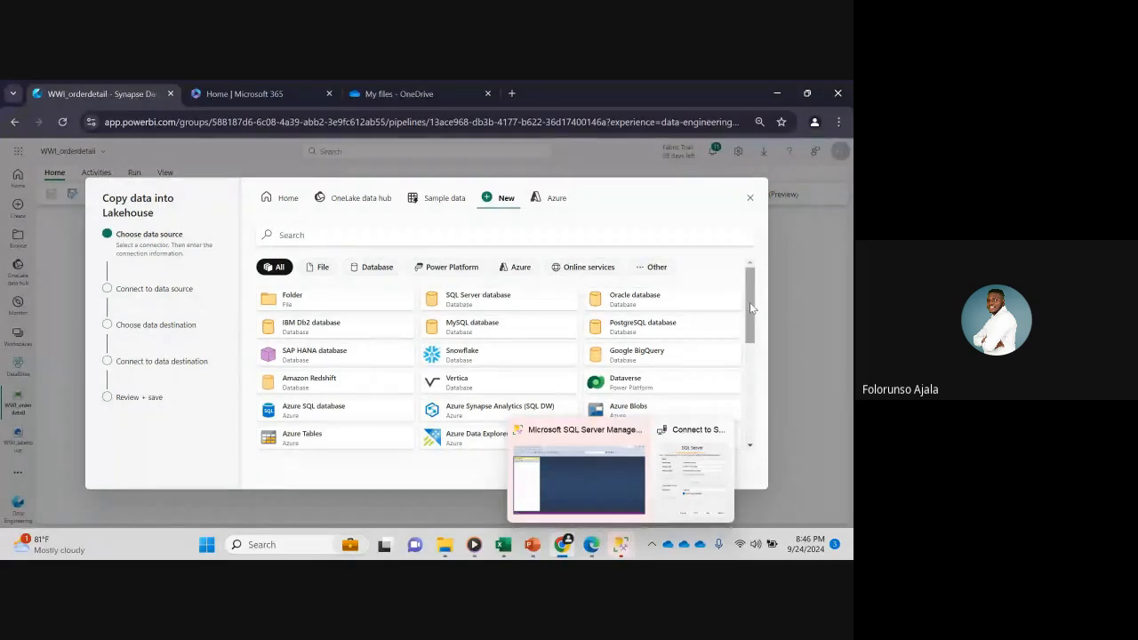
{"action": "scroll", "coordinate": [750, 307], "scroll_direction": "down", "scroll_amount": 1}
{"action": "scroll", "coordinate": [711, 300], "scroll_direction": "up", "scroll_amount": 1}
{"action": "left_click", "coordinate": [494, 302]}
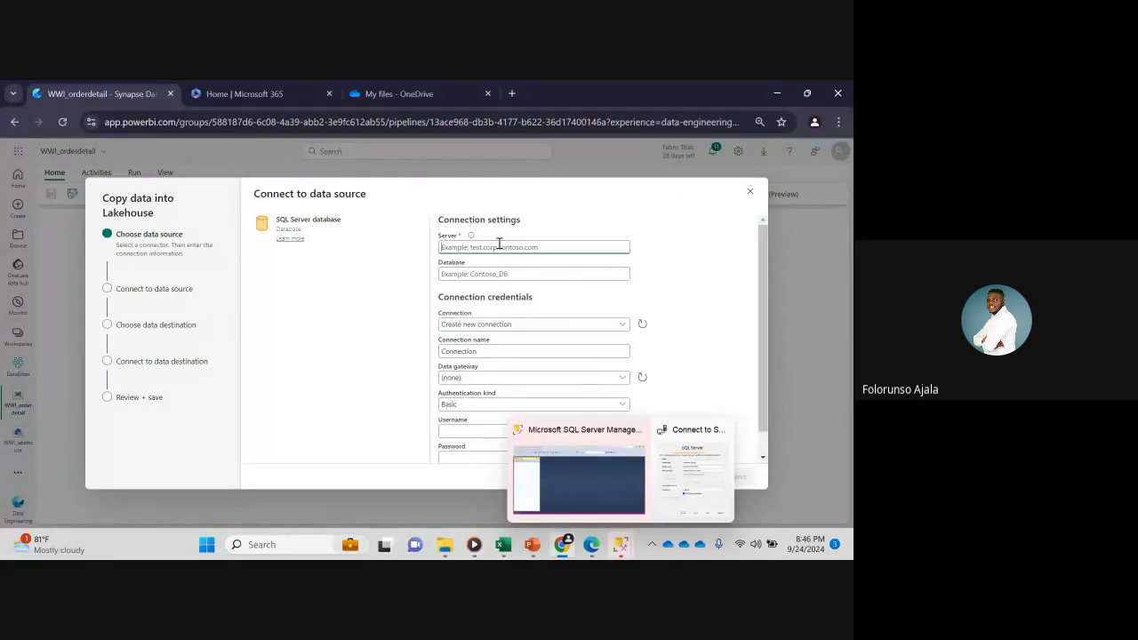
- Copy the server name DESKTOP-2IUQ9BL from SQL Server Management Studio into the Server setting of the data source connection
{"action": "left_click", "coordinate": [586, 476]}
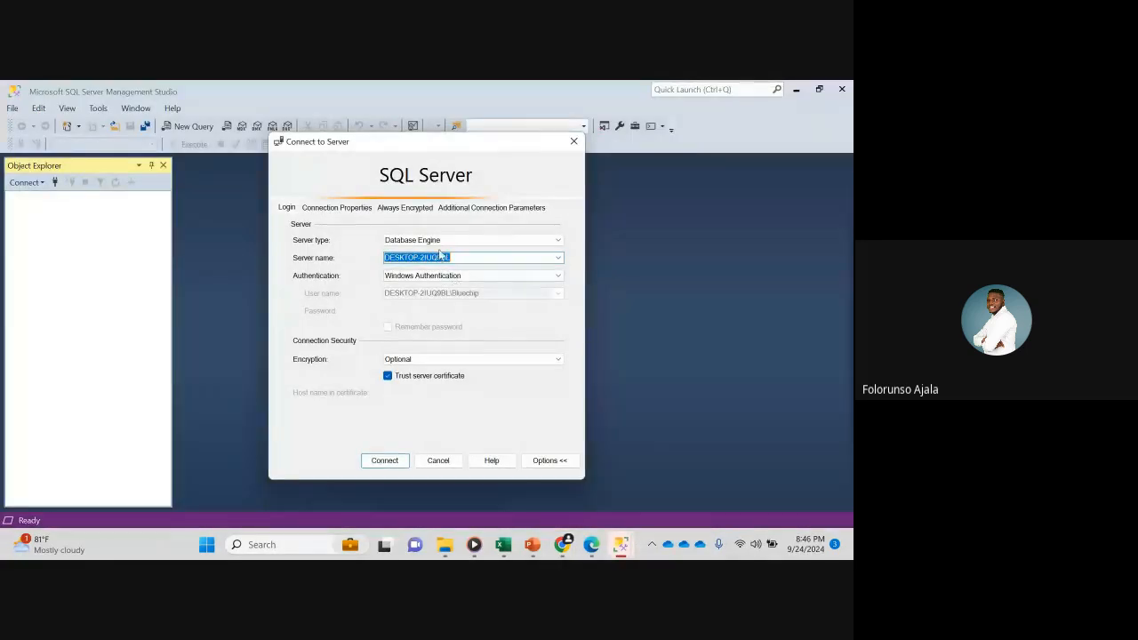
{"action": "left_click_drag", "start_coordinate": [461, 258], "coordinate": [352, 248]}
{"action": "key", "text": "ctrl+c"}
{"action": "left_click", "coordinate": [591, 545]}
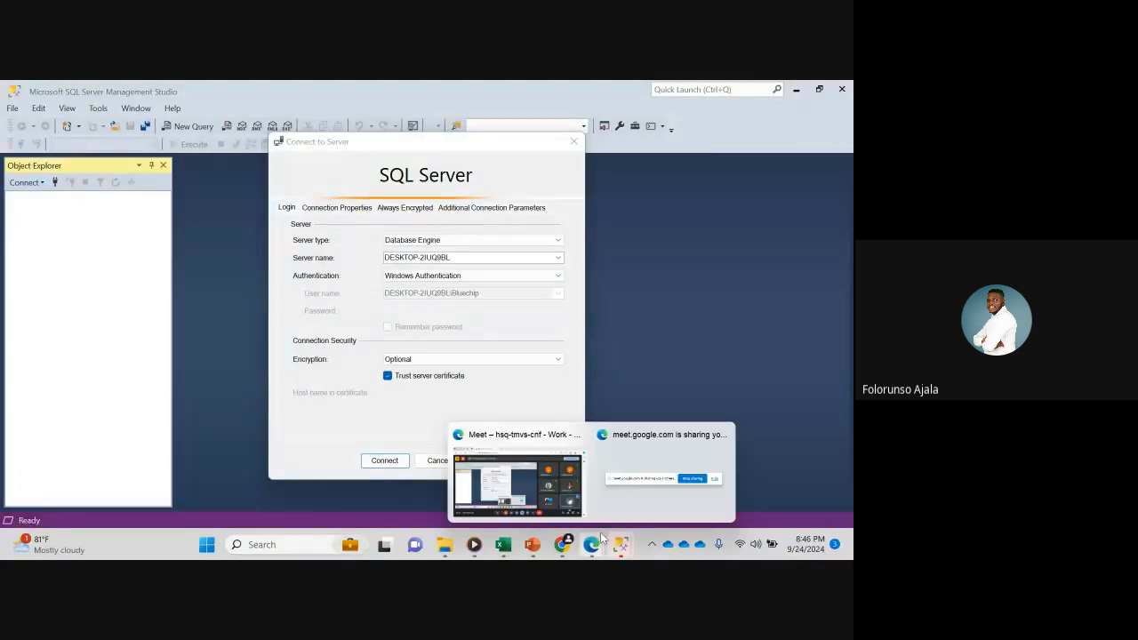
{"action": "left_click", "coordinate": [562, 544]}
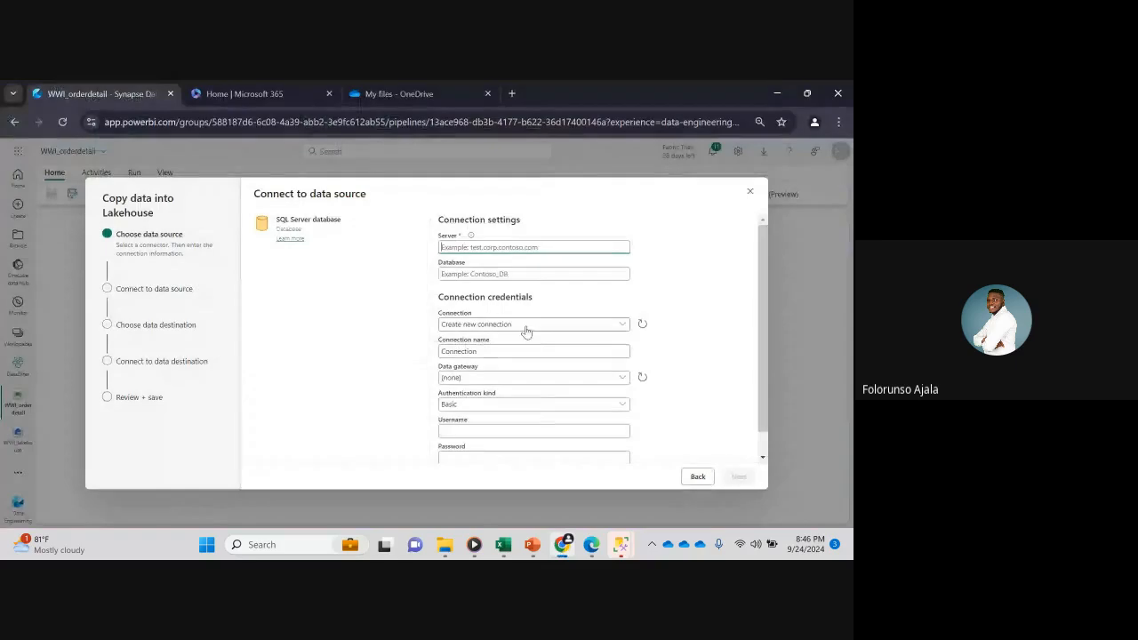
{"action": "left_click", "coordinate": [483, 249]}
{"action": "key", "text": "ctrl+v"}
{"action": "left_click", "coordinate": [484, 274]}
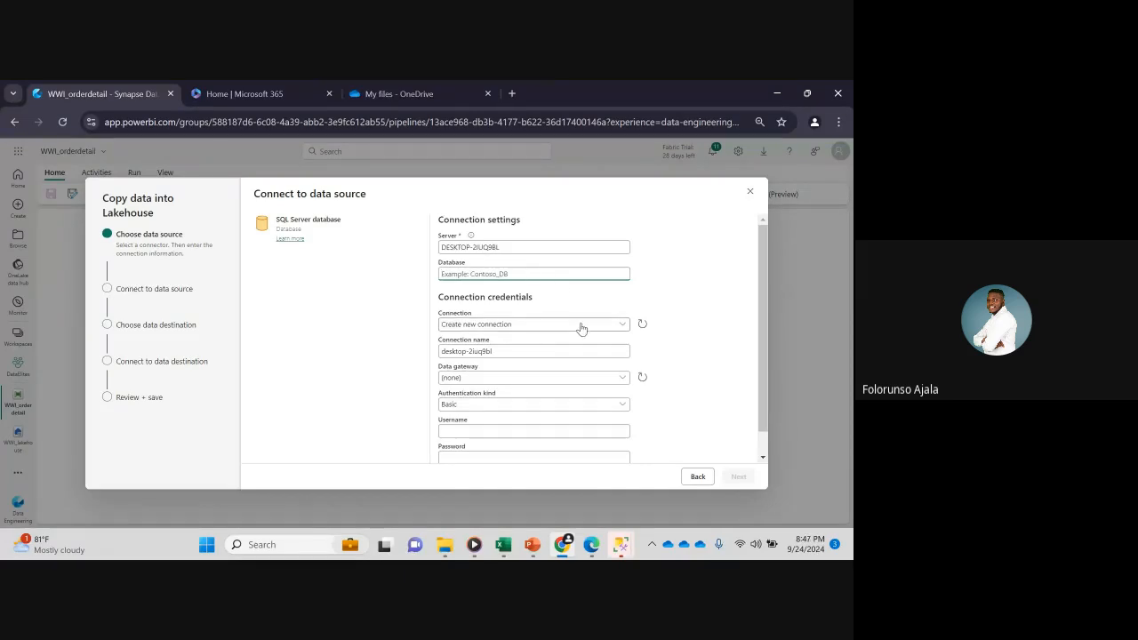
- Keep the option to create a new connection and name the connection WWI_order_demo
{"action": "left_click", "coordinate": [623, 325]}
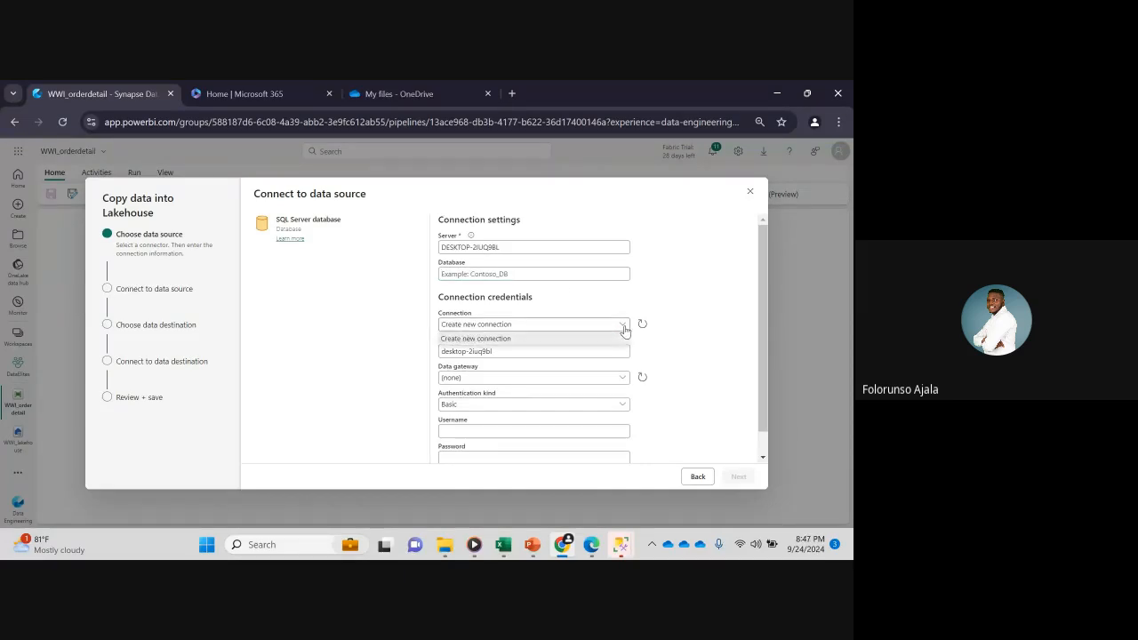
{"action": "left_click", "coordinate": [552, 343]}
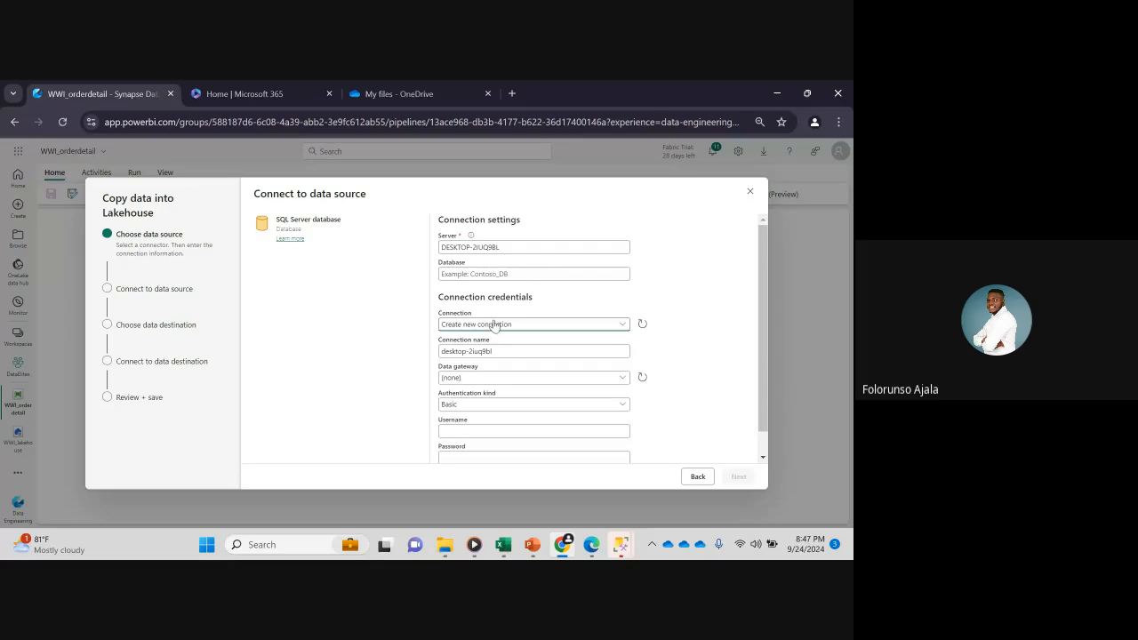
{"action": "left_click", "coordinate": [507, 352]}
{"action": "left_click_drag", "start_coordinate": [507, 353], "coordinate": [426, 357]}
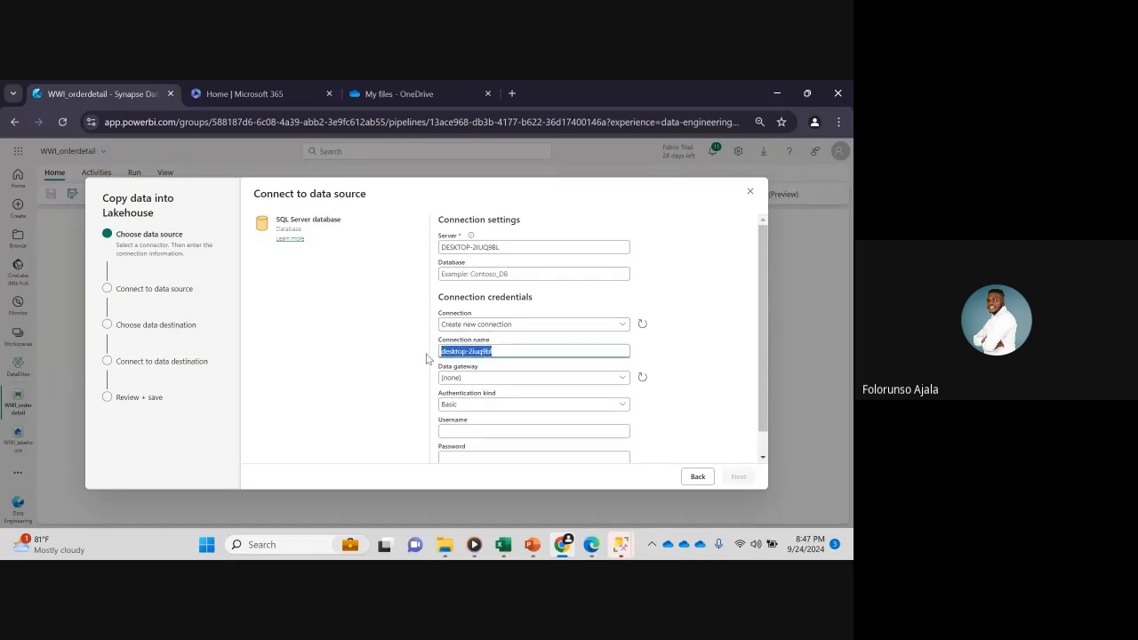
{"action": "key", "text": "BackSpace"}
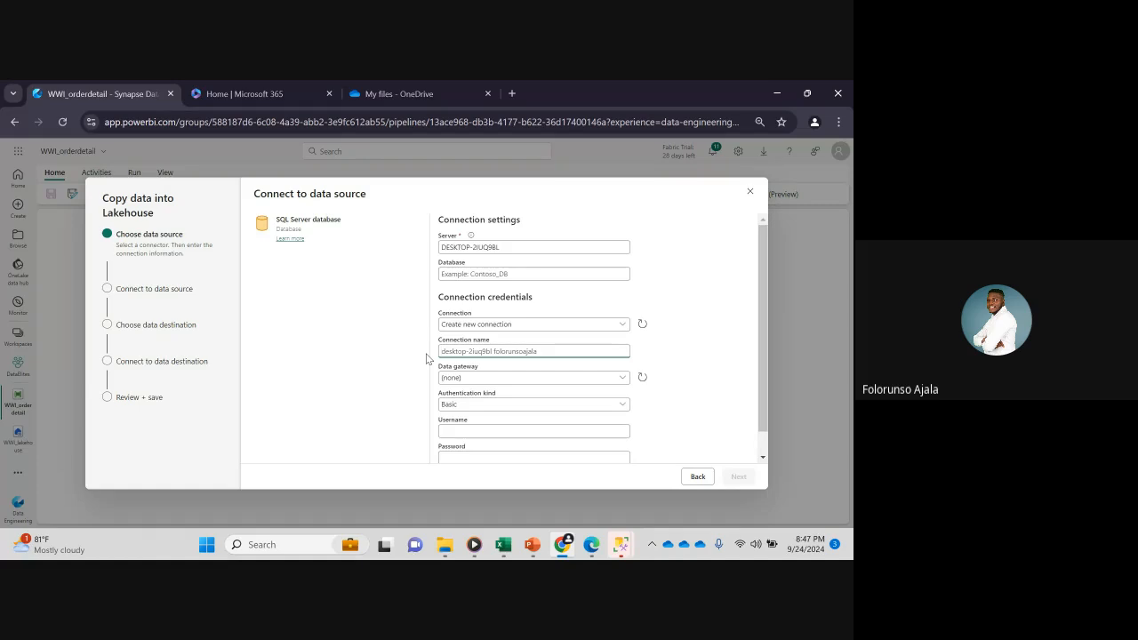
{"action": "type", "text": "WWI_order_demo"}
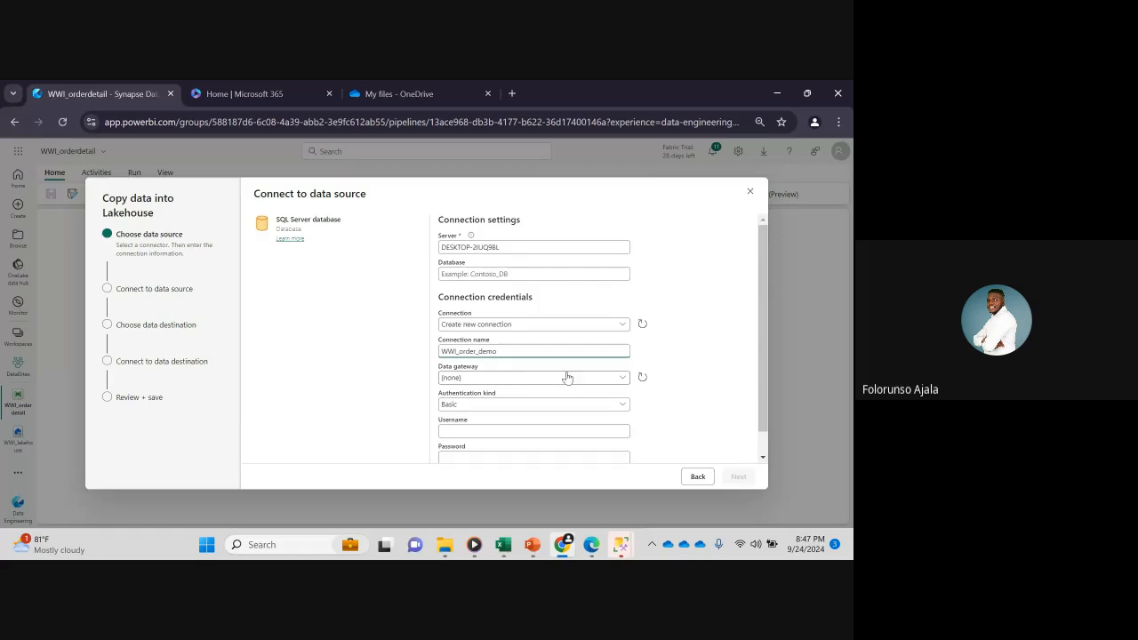
- Select the on-premises data gateway and set the authentication kind to Windows for the connection
{"action": "left_click", "coordinate": [625, 380]}
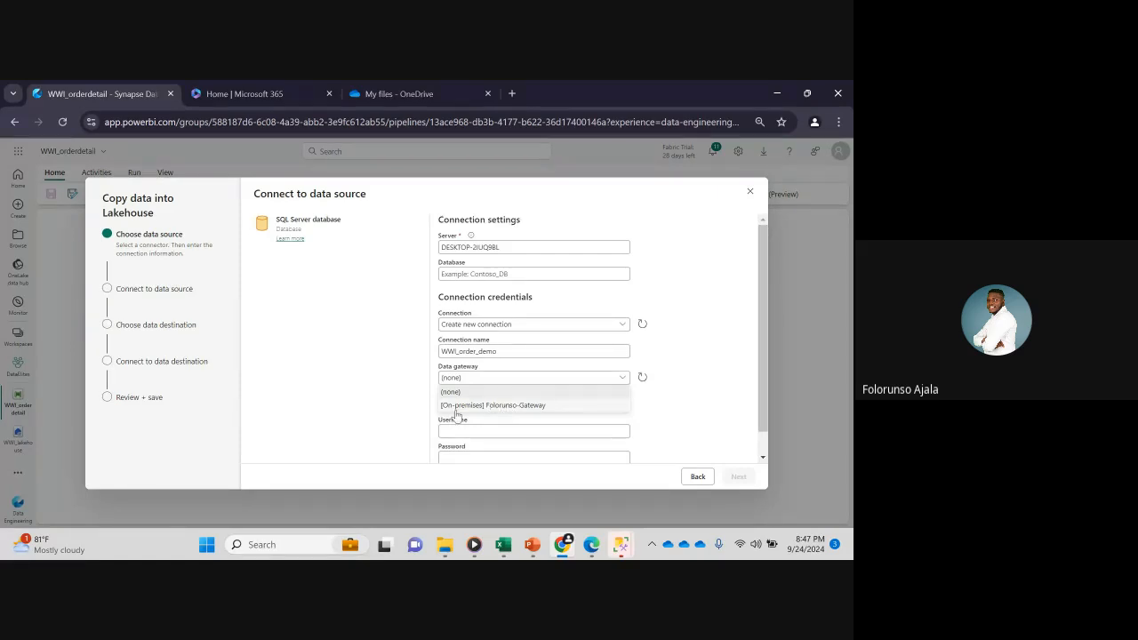
{"action": "left_click", "coordinate": [524, 406]}
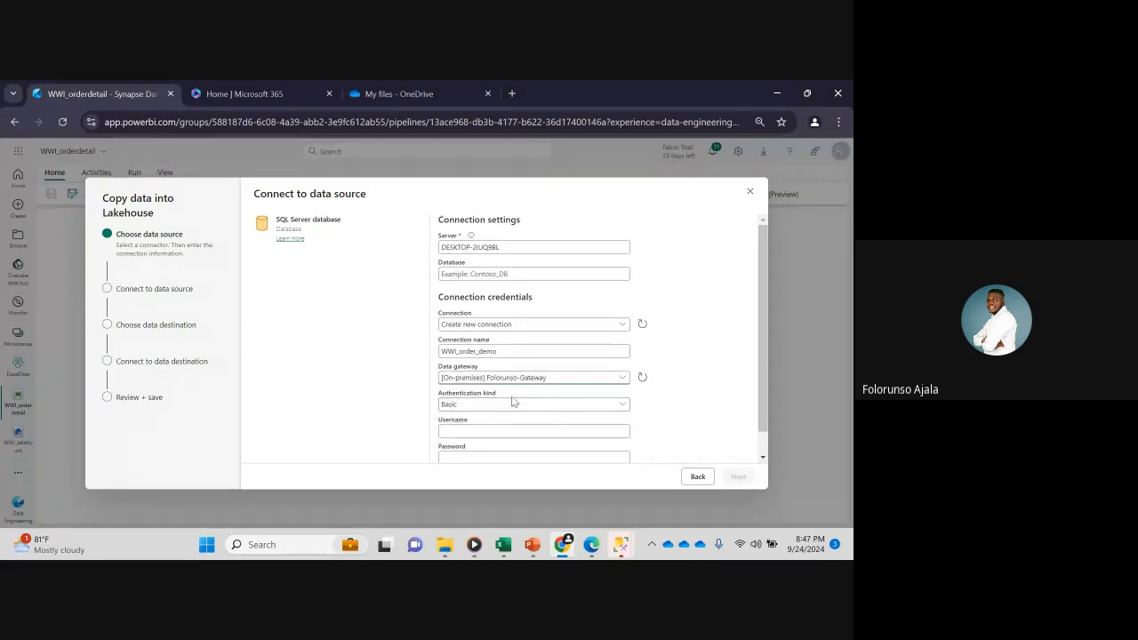
{"action": "left_click", "coordinate": [593, 409]}
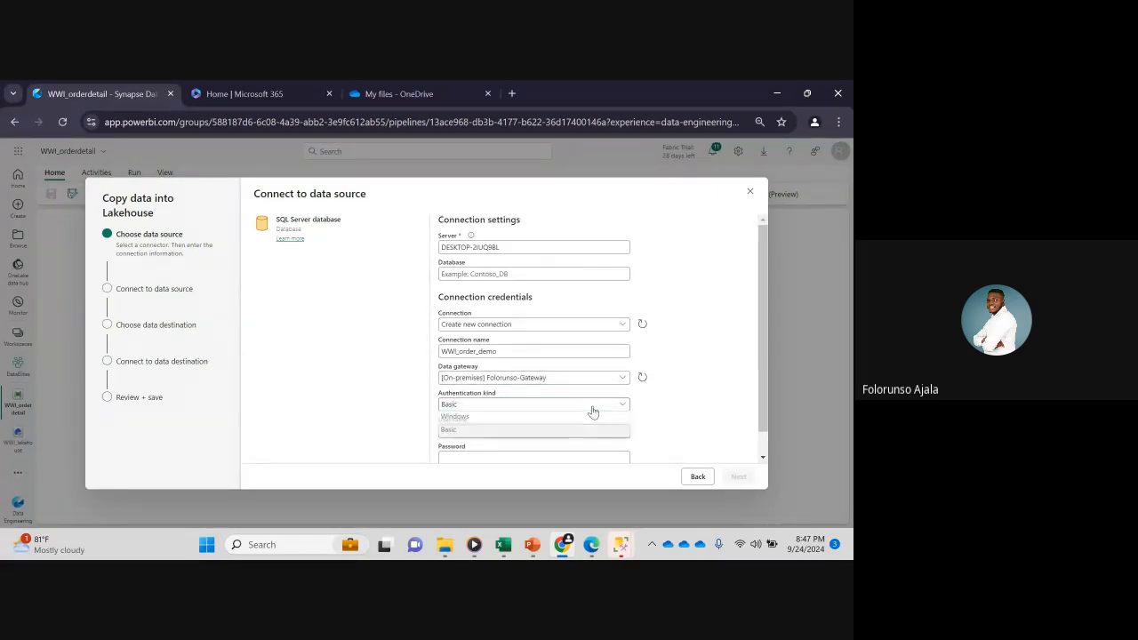
{"action": "left_click", "coordinate": [487, 418]}
- Enter the Windows account username, starting with the copied server name, and the account password for the connection
{"action": "left_click", "coordinate": [495, 430]}
{"action": "left_click_drag", "start_coordinate": [504, 247], "coordinate": [427, 247]}
{"action": "key", "text": "ctrl+c"}
{"action": "left_click", "coordinate": [478, 432]}
{"action": "key", "text": "ctrl+v"}
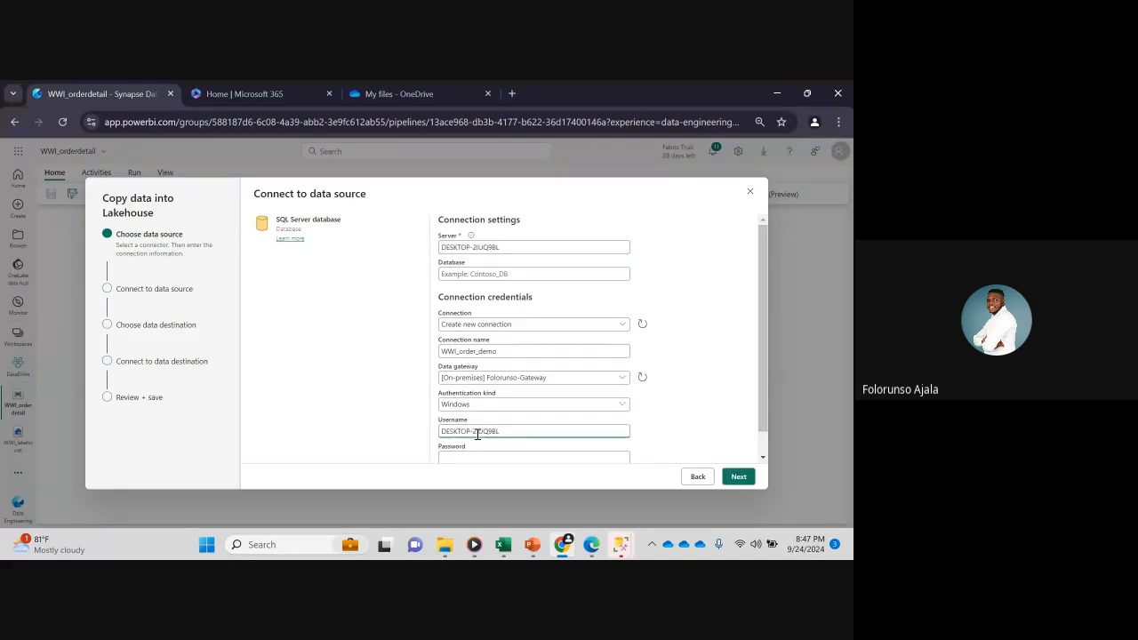
{"action": "type", "text": "\\Bluechip"}
{"action": "left_click", "coordinate": [479, 457]}
{"action": "type", "text": "••"}
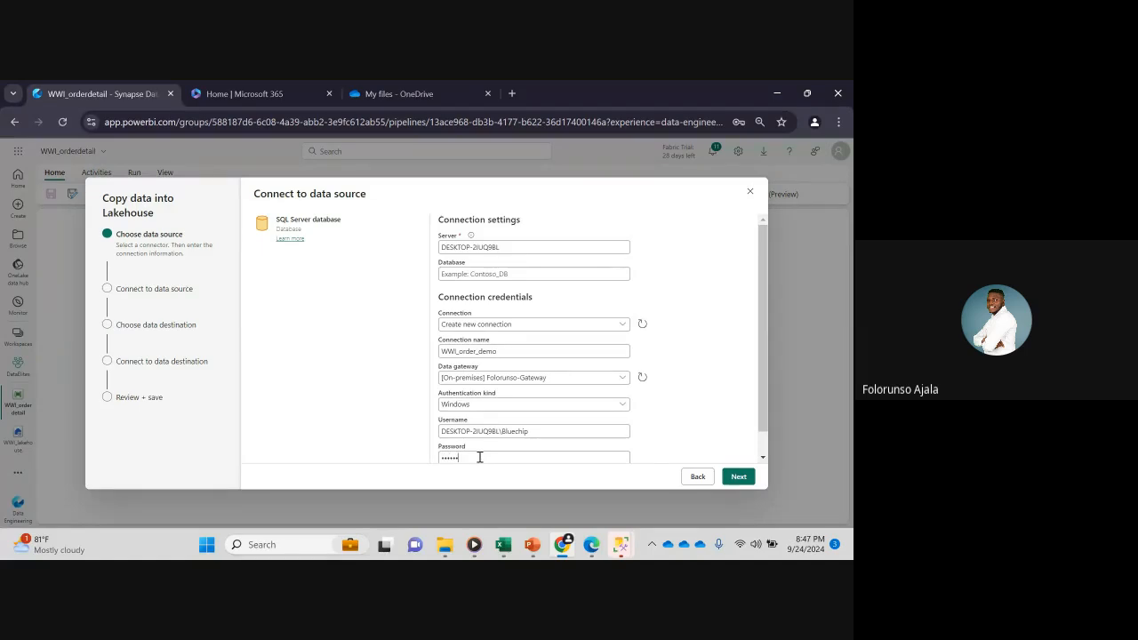
- Submit the WWI_order_demo connection with encryption enabled, retry it, and review the connection settings
{"action": "left_click_drag", "start_coordinate": [761, 398], "coordinate": [761, 432]}
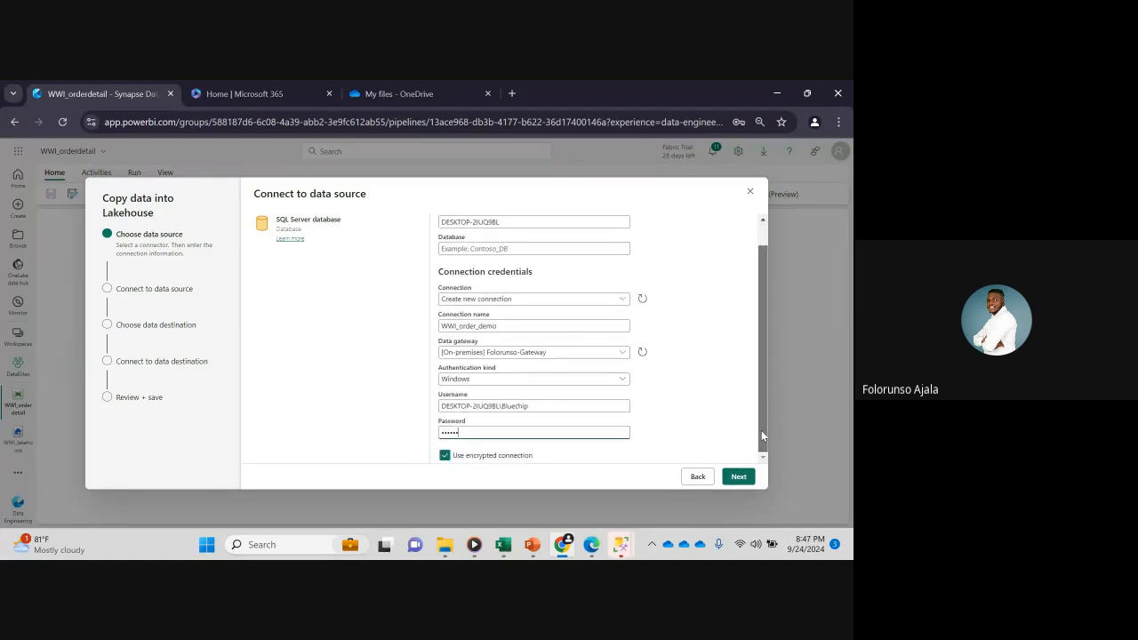
{"action": "left_click", "coordinate": [744, 475]}
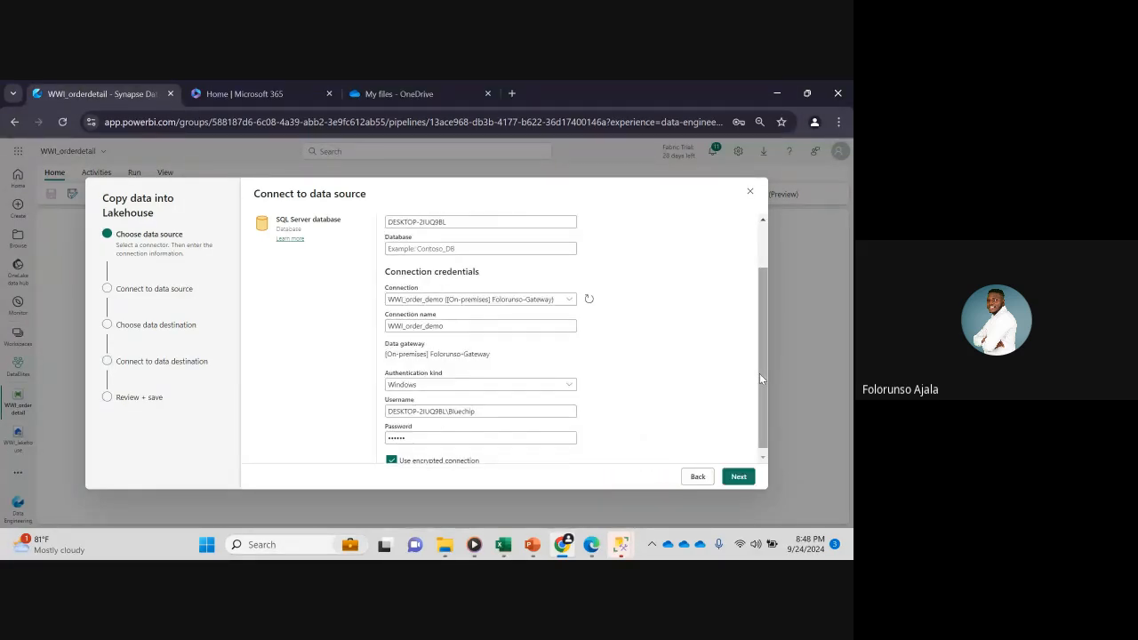
{"action": "left_click", "coordinate": [737, 482]}
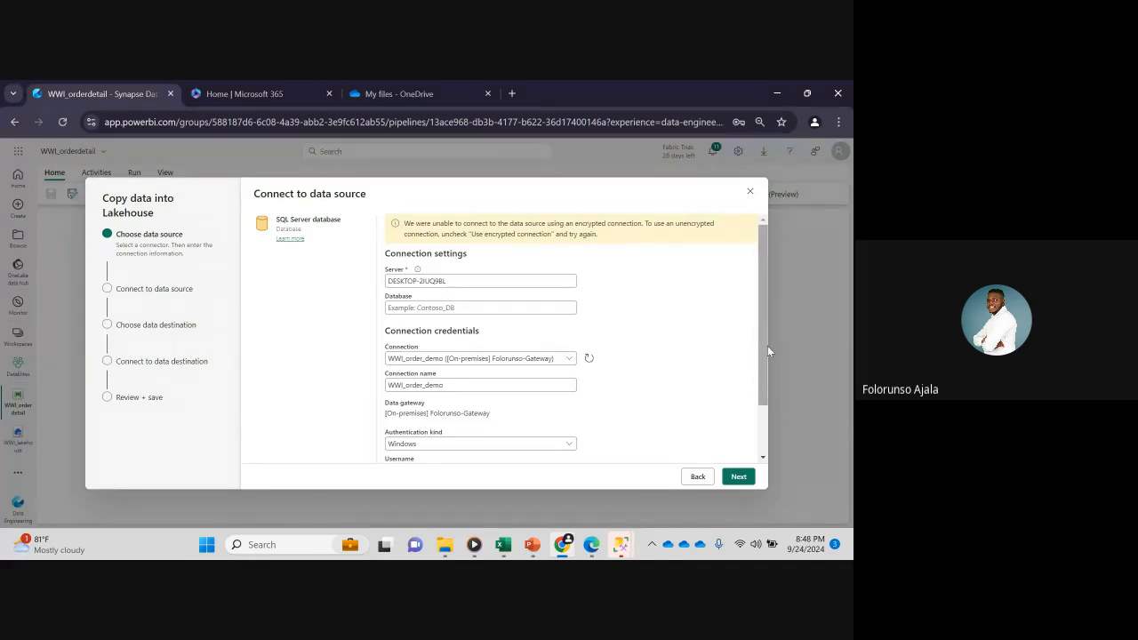
{"action": "left_click_drag", "start_coordinate": [763, 344], "coordinate": [760, 389]}
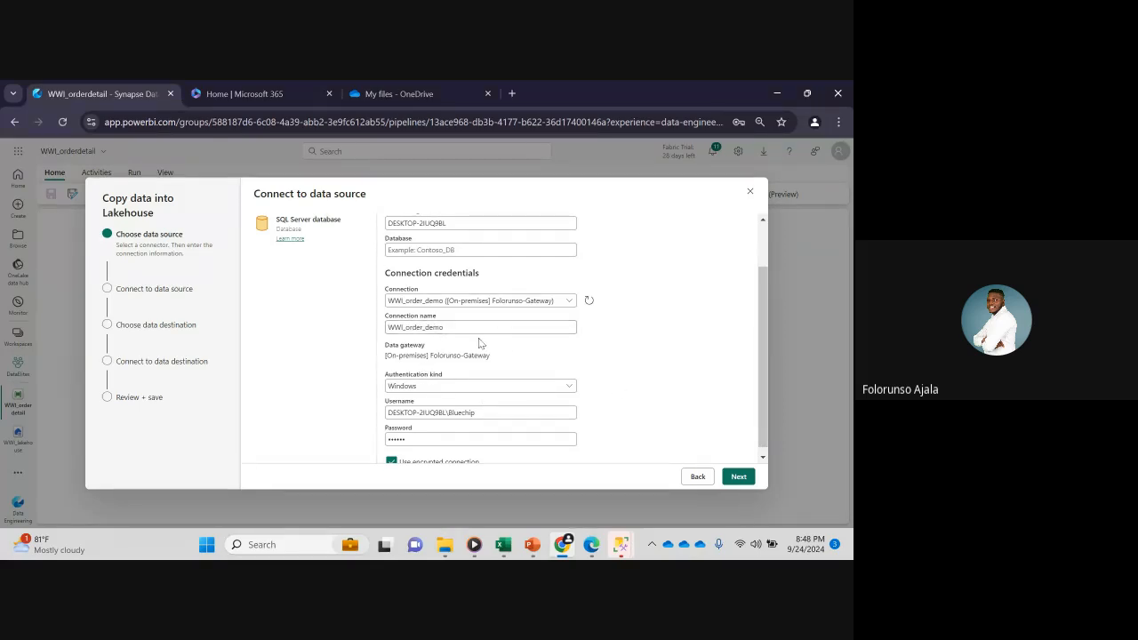
{"action": "left_click_drag", "start_coordinate": [763, 434], "coordinate": [761, 315]}
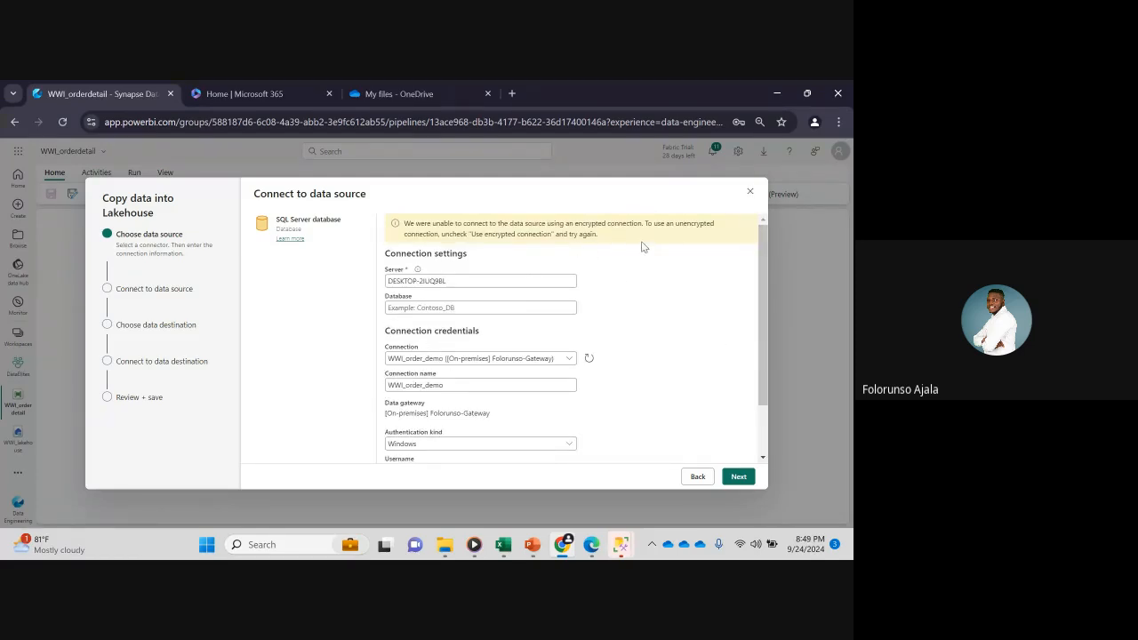
- Cancel the copy data assistant and save the connection's login credentials in the browser
{"action": "left_click", "coordinate": [750, 192]}
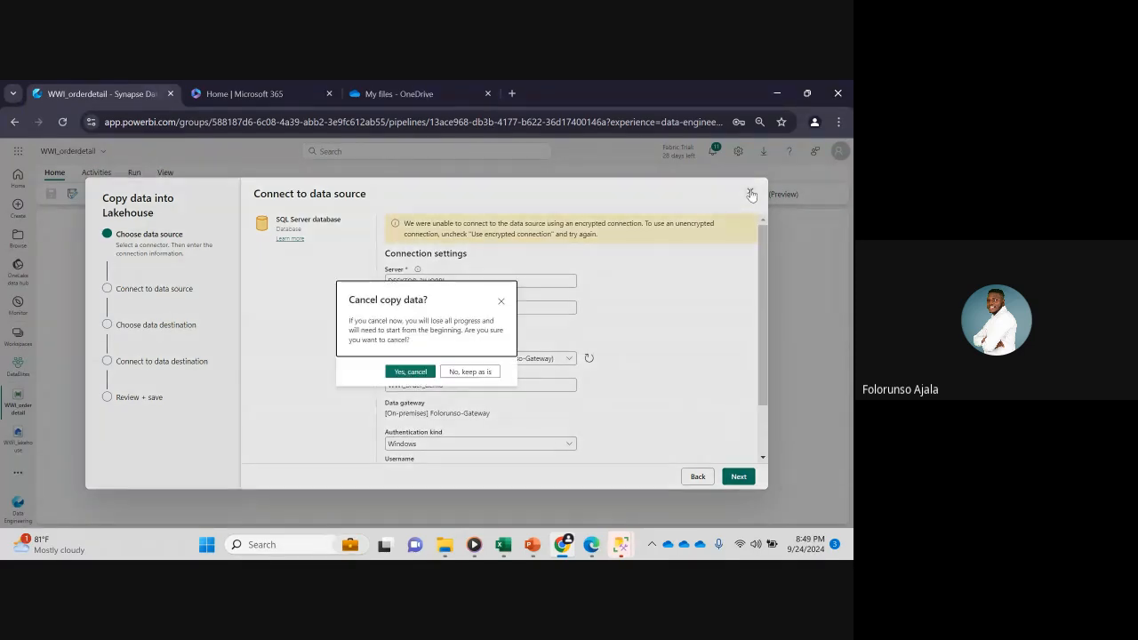
{"action": "left_click", "coordinate": [421, 375]}
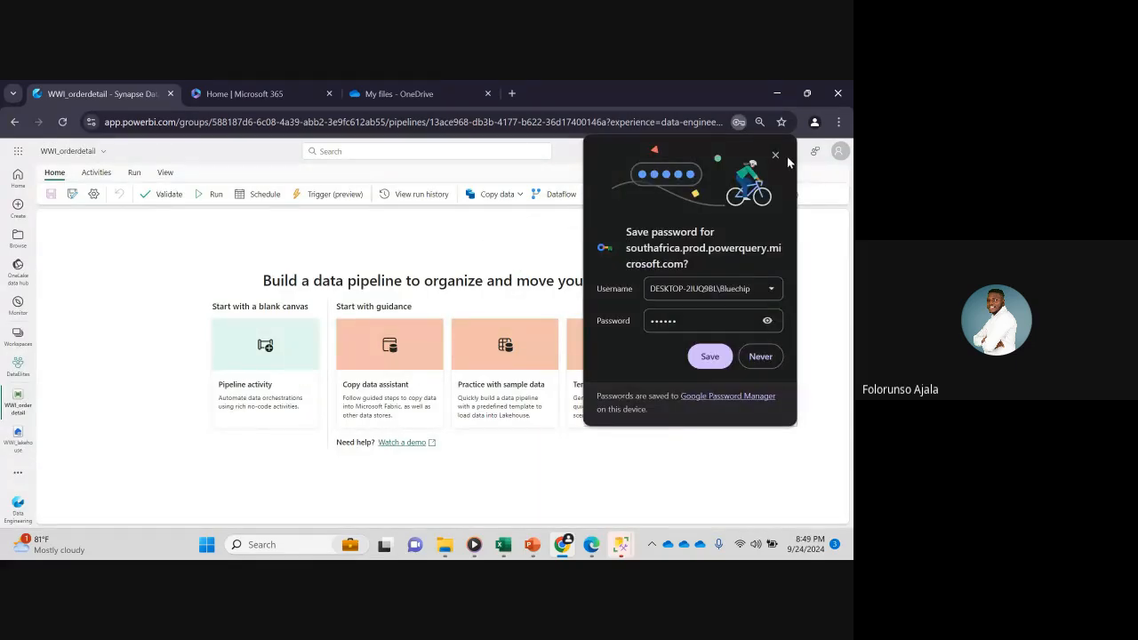
{"action": "left_click", "coordinate": [710, 356]}
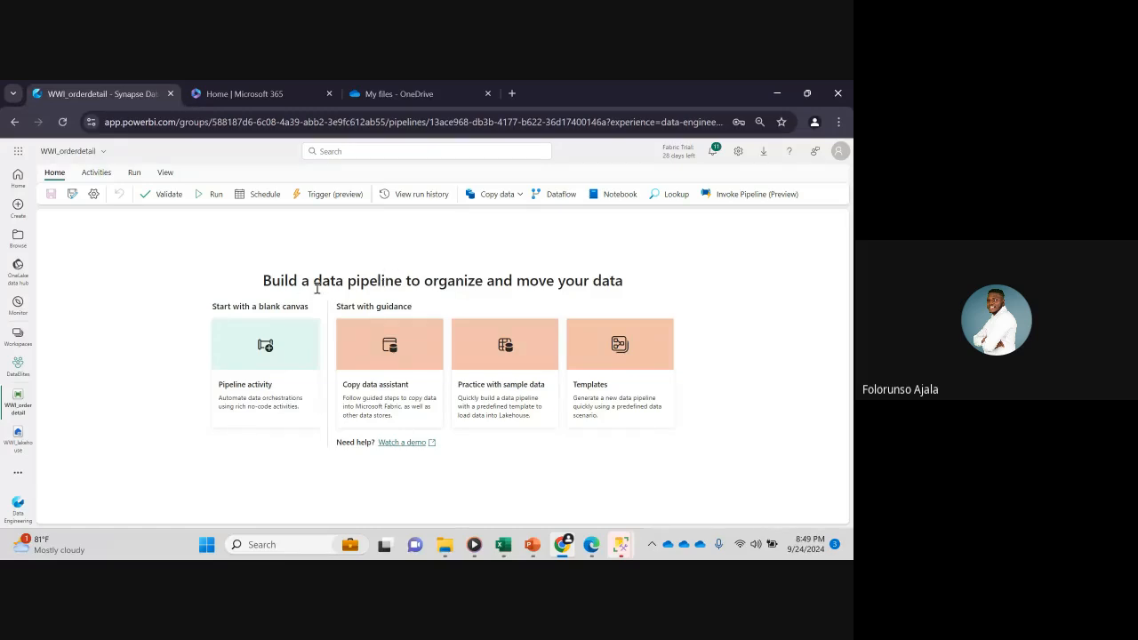
- Add a Copy data activity to the pipeline, place it near the middle of the canvas, and name it WWi_orders
{"action": "left_click", "coordinate": [521, 194]}
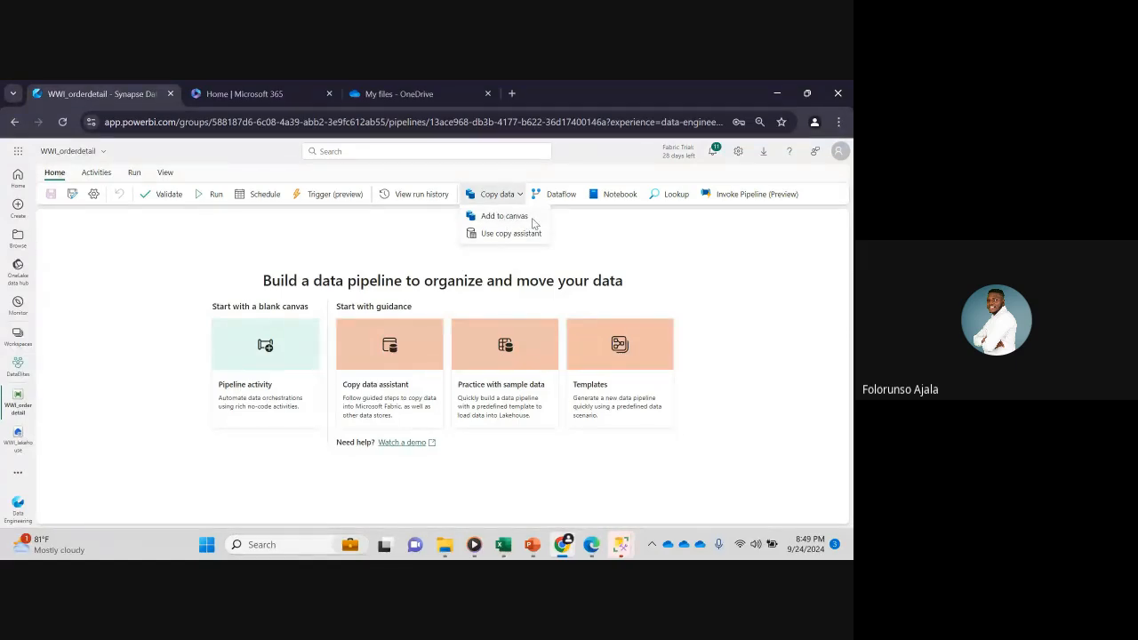
{"action": "left_click", "coordinate": [516, 221]}
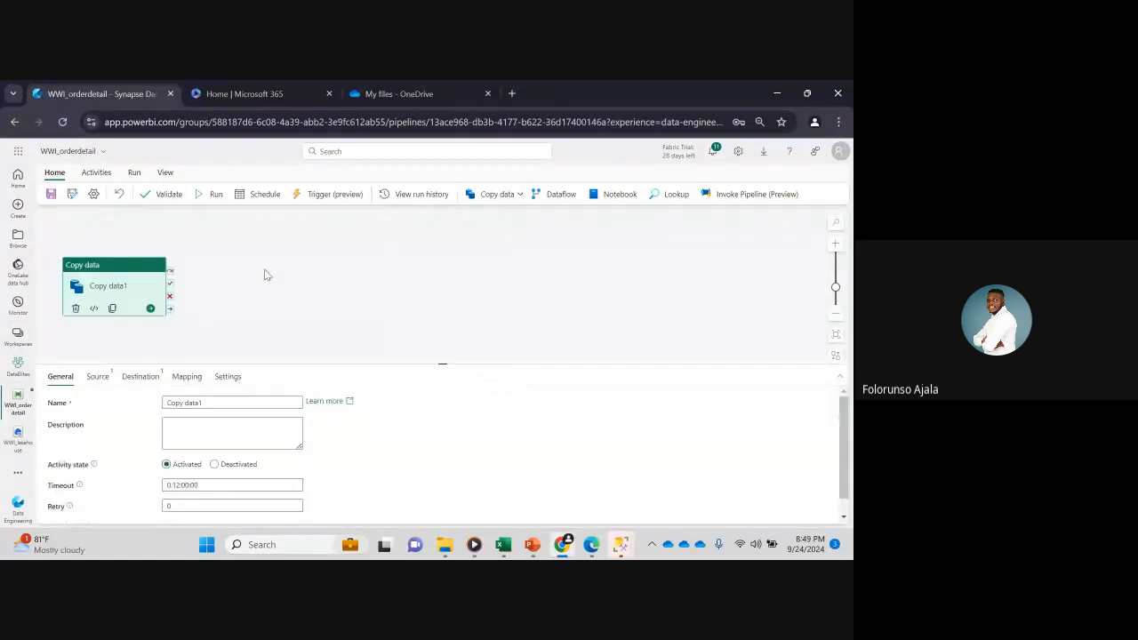
{"action": "left_click_drag", "start_coordinate": [121, 270], "coordinate": [396, 254]}
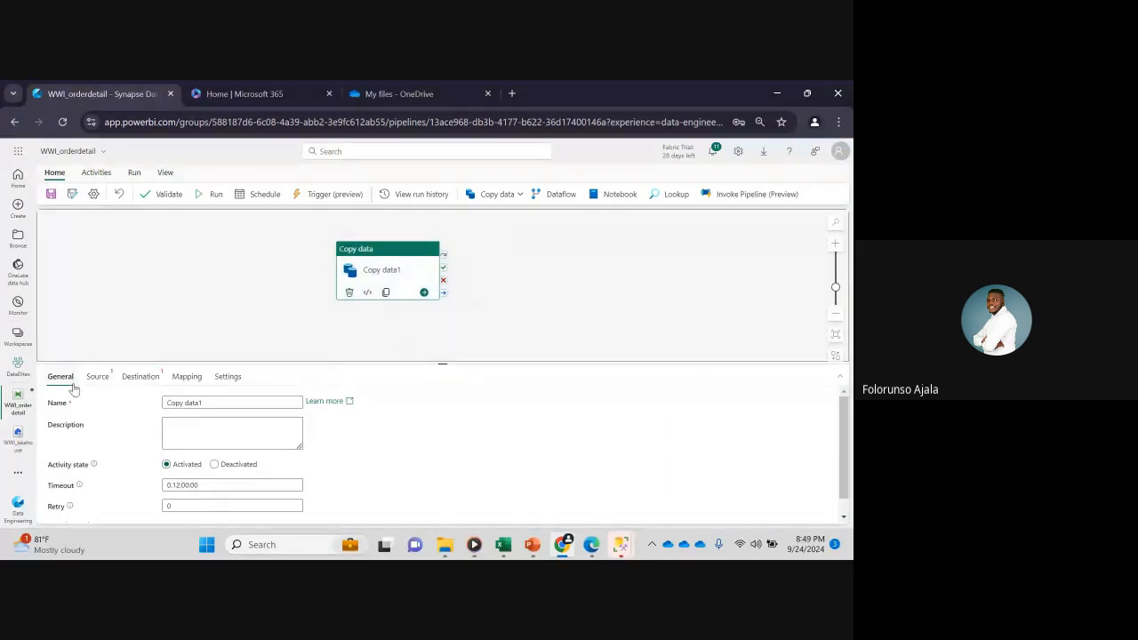
{"action": "left_click_drag", "start_coordinate": [218, 402], "coordinate": [132, 416]}
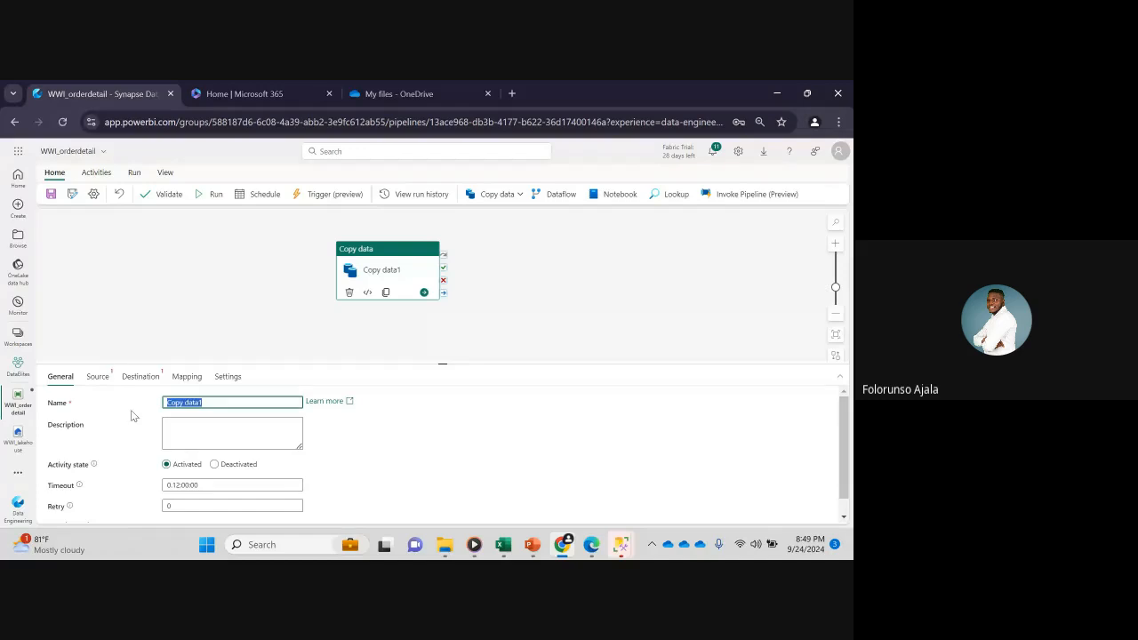
{"action": "key", "text": "BackSpace"}
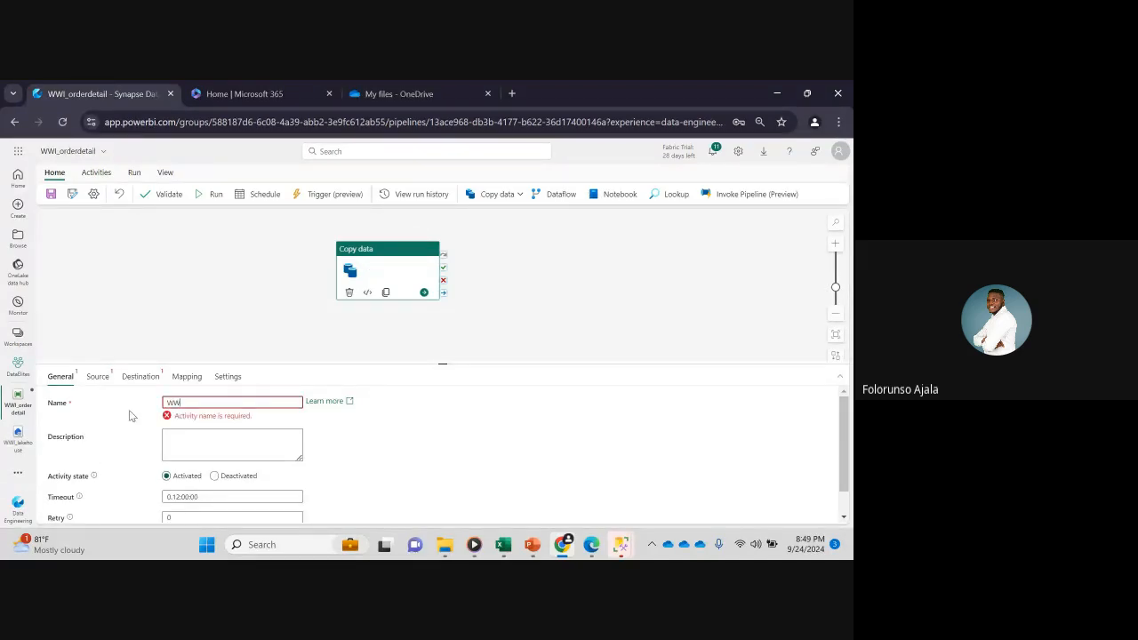
{"action": "type", "text": "WWi_or"}
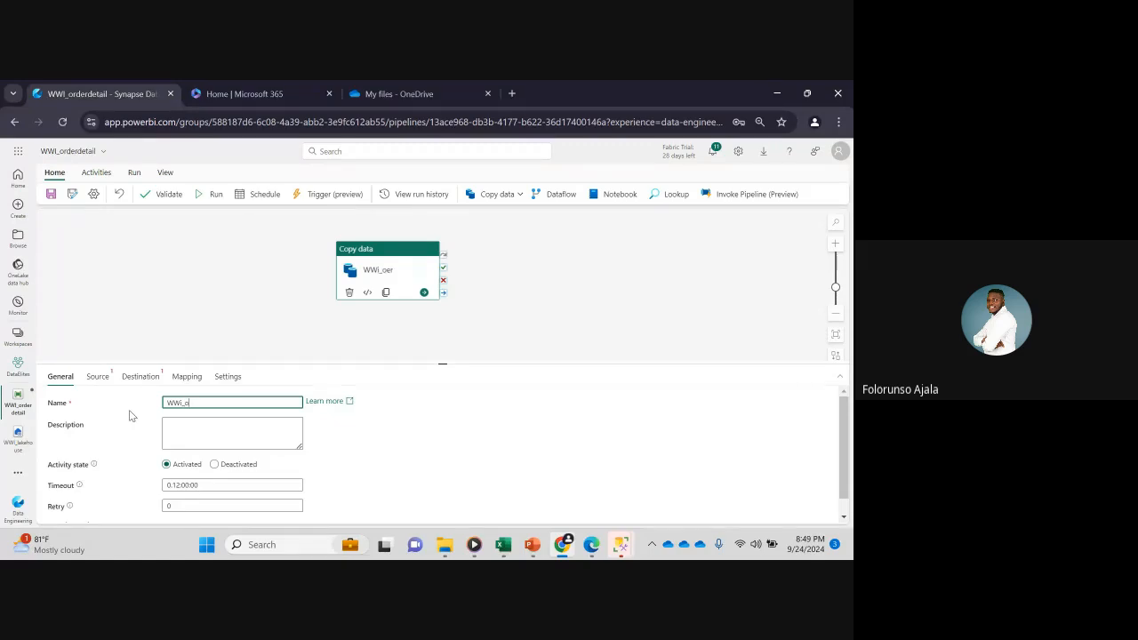
{"action": "type", "text": "ders"}
- Open the full data source selection for the copy activity's source connection
{"action": "left_click", "coordinate": [98, 377]}
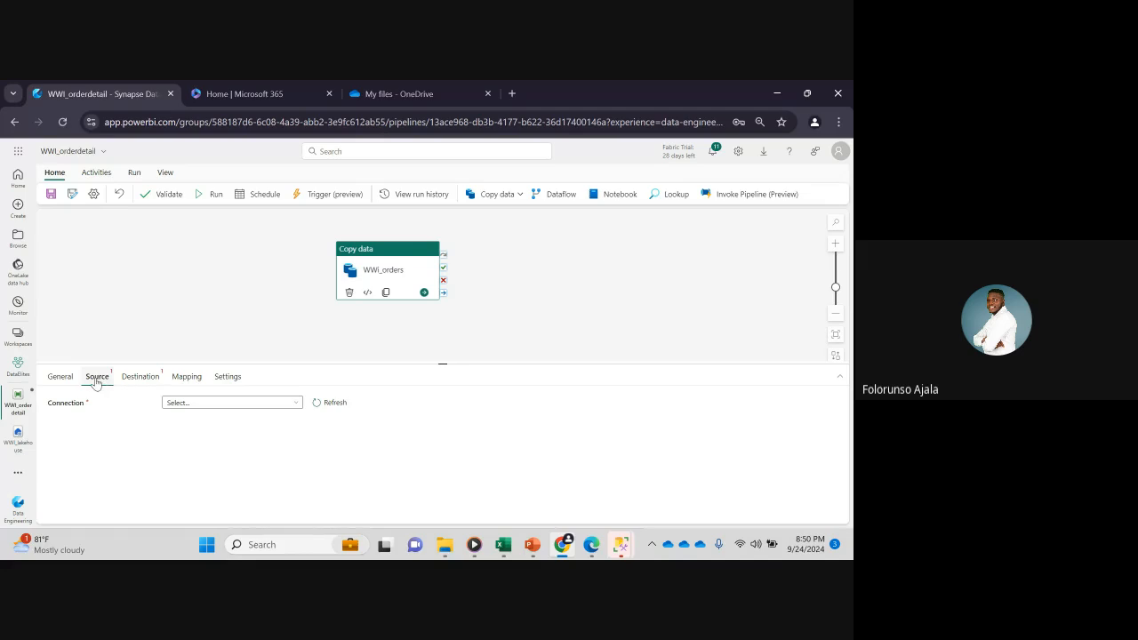
{"action": "left_click", "coordinate": [270, 407]}
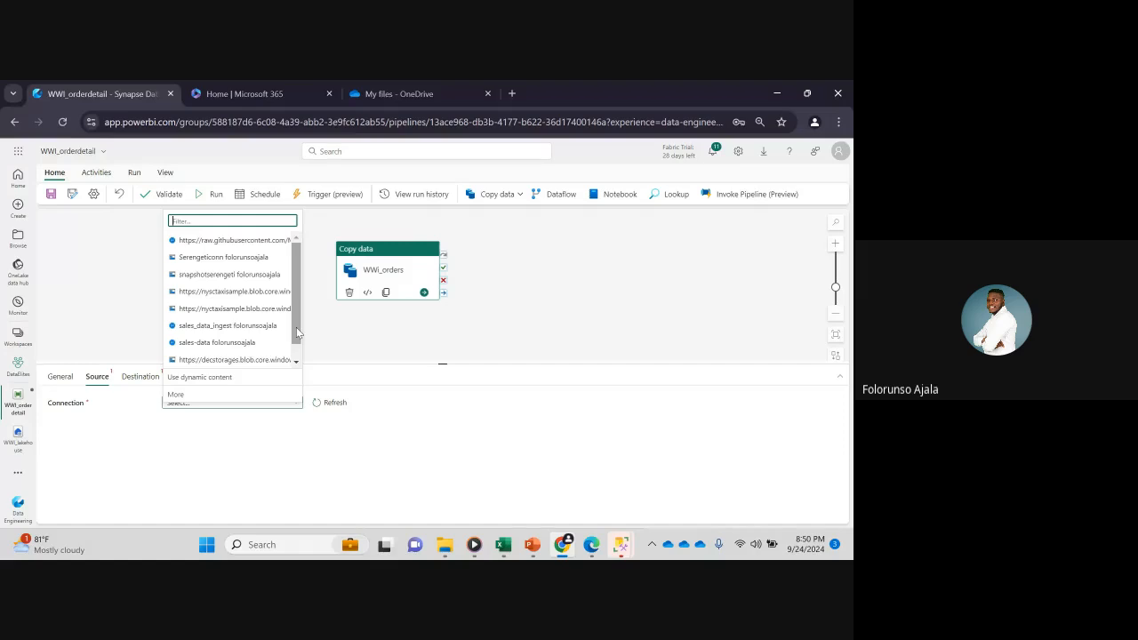
{"action": "left_click_drag", "start_coordinate": [296, 327], "coordinate": [295, 342]}
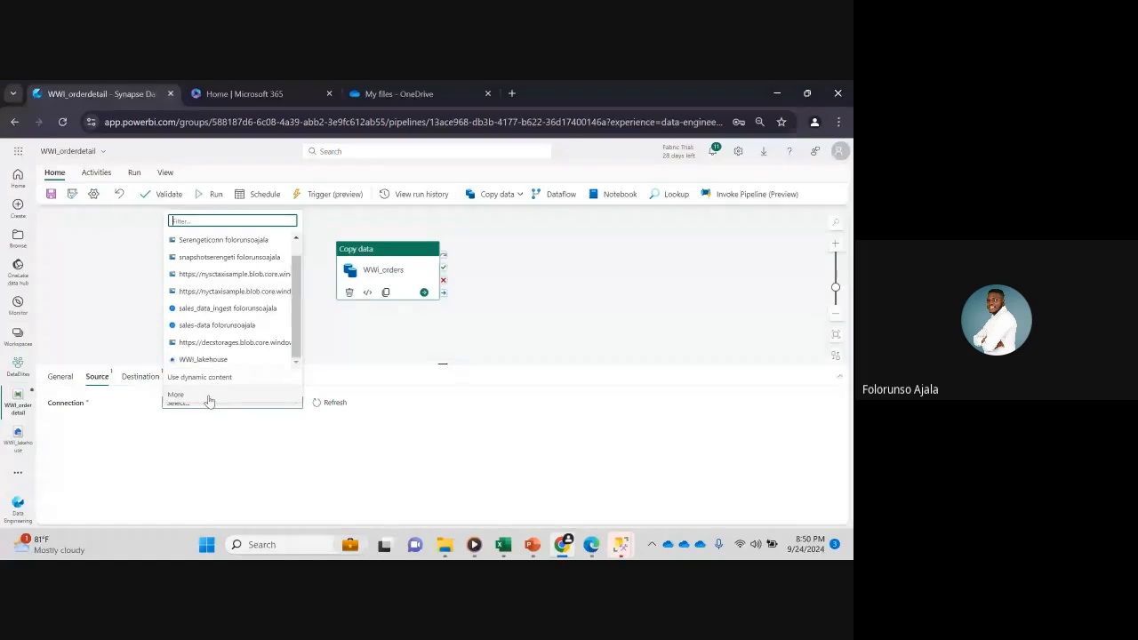
{"action": "left_click", "coordinate": [177, 396]}
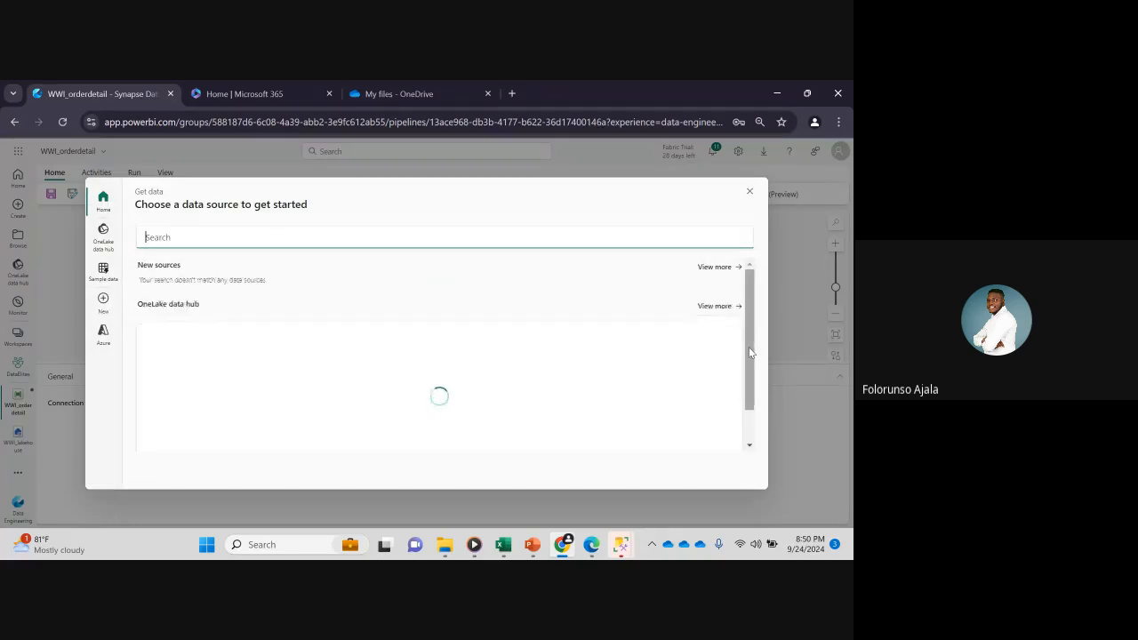
- Look through the new sources and the OneLake data hub entries for the SQL Server order connection
{"action": "scroll", "coordinate": [751, 383], "scroll_direction": "down", "scroll_amount": 2}
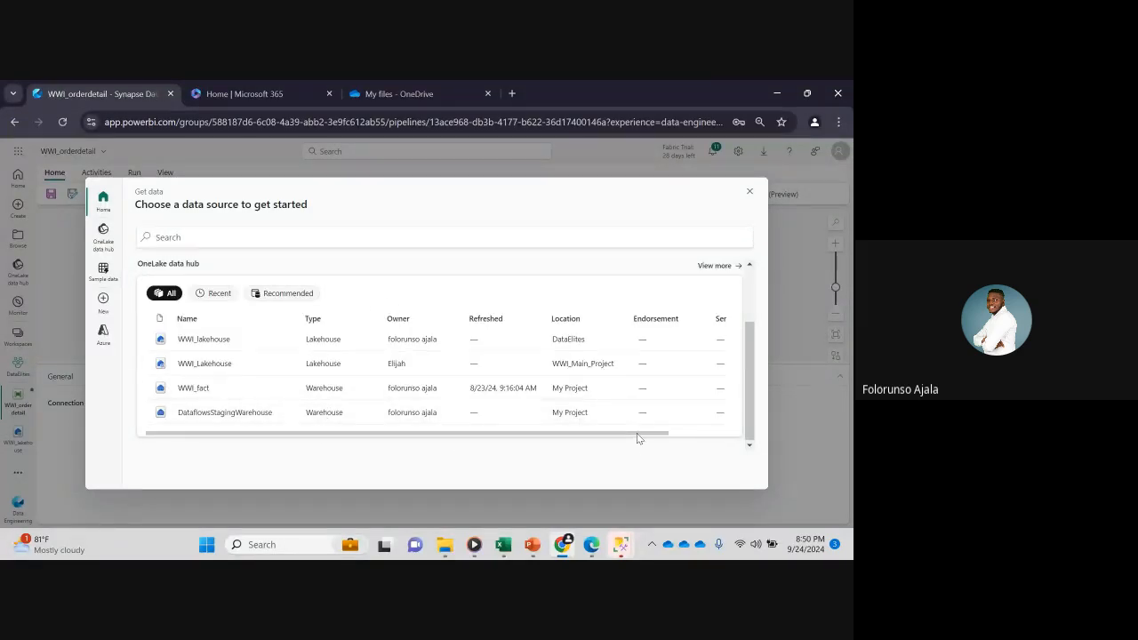
{"action": "left_click_drag", "start_coordinate": [636, 434], "coordinate": [708, 437]}
{"action": "left_click_drag", "start_coordinate": [749, 381], "coordinate": [749, 439]}
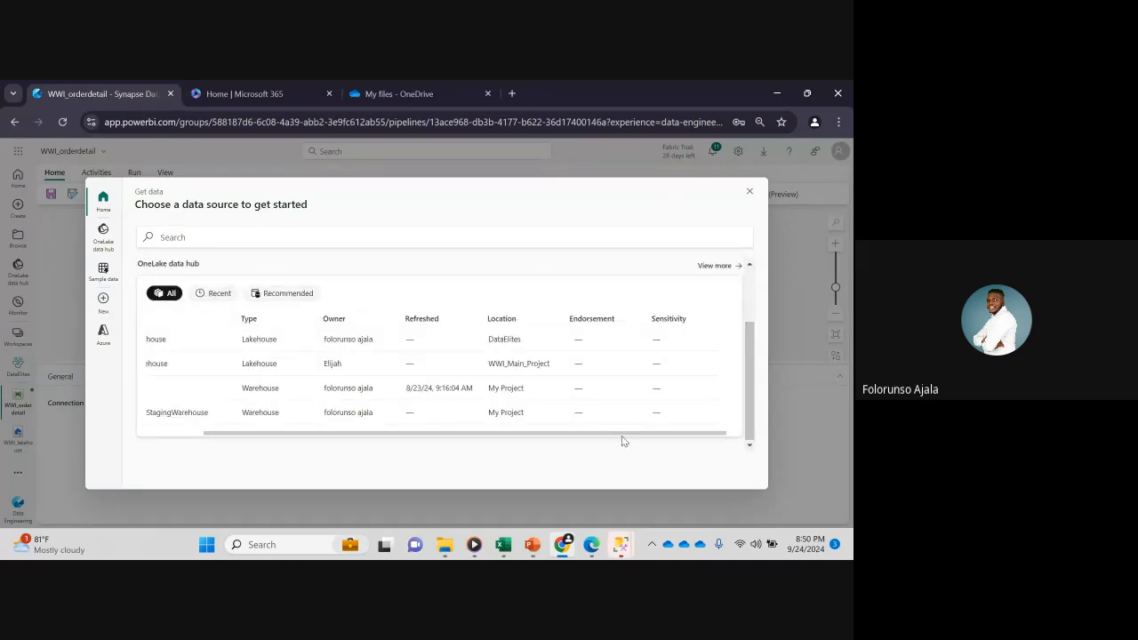
{"action": "left_click_drag", "start_coordinate": [622, 434], "coordinate": [449, 443]}
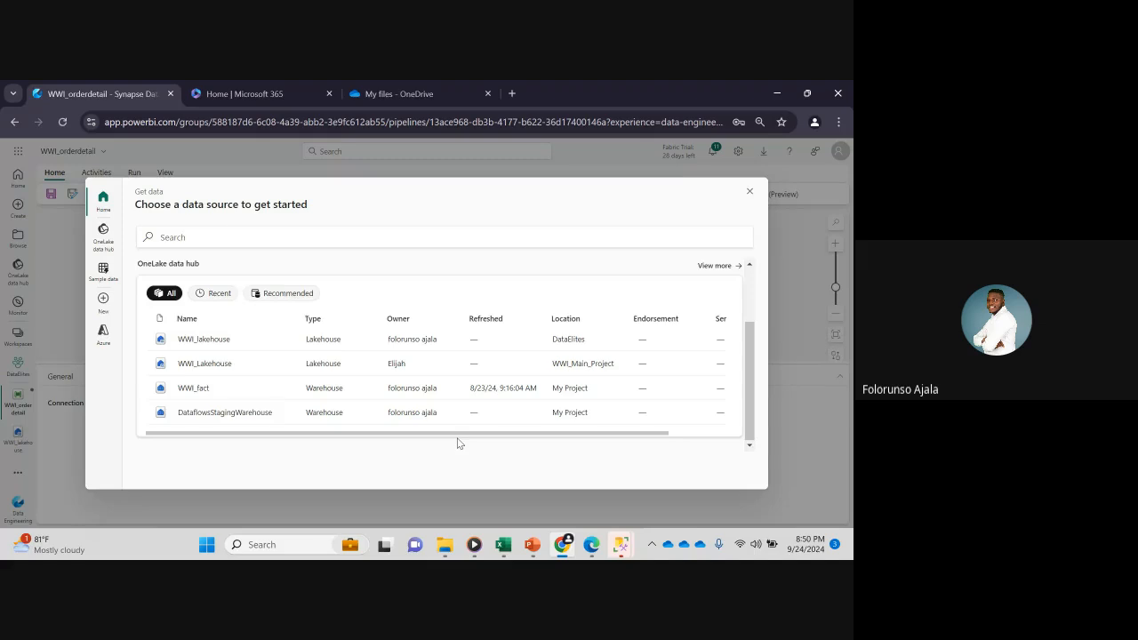
{"action": "mouse_move", "coordinate": [467, 443]}
{"action": "left_mouse_down"}
{"action": "mouse_move", "coordinate": [671, 440]}
{"action": "mouse_move", "coordinate": [473, 443]}
{"action": "left_mouse_up"}
{"action": "left_click_drag", "start_coordinate": [751, 407], "coordinate": [752, 362]}
{"action": "scroll", "coordinate": [752, 362], "scroll_direction": "down", "scroll_amount": 2}
{"action": "scroll", "coordinate": [620, 436], "scroll_direction": "right", "scroll_amount": 2}
{"action": "left_click_drag", "start_coordinate": [673, 443], "coordinate": [550, 449]}
{"action": "scroll", "coordinate": [749, 341], "scroll_direction": "up", "scroll_amount": 1}
{"action": "left_click_drag", "start_coordinate": [750, 341], "coordinate": [745, 311]}
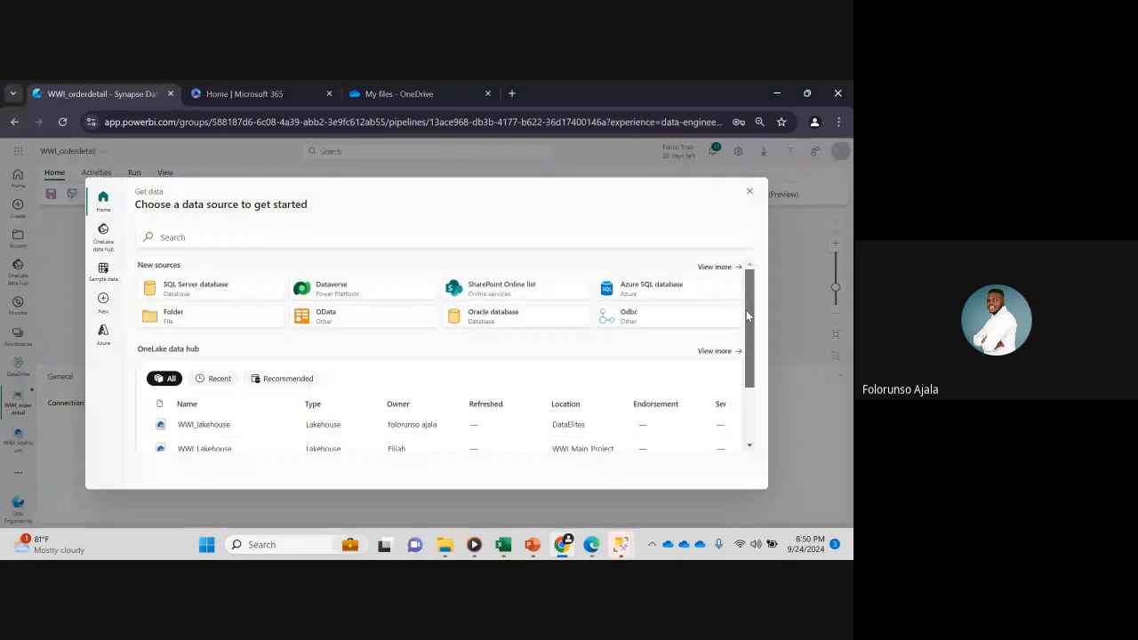
- Choose the WWI_order_demo SQL Server connection from the complete OneLake data hub list as the copy source
{"action": "left_click", "coordinate": [721, 352]}
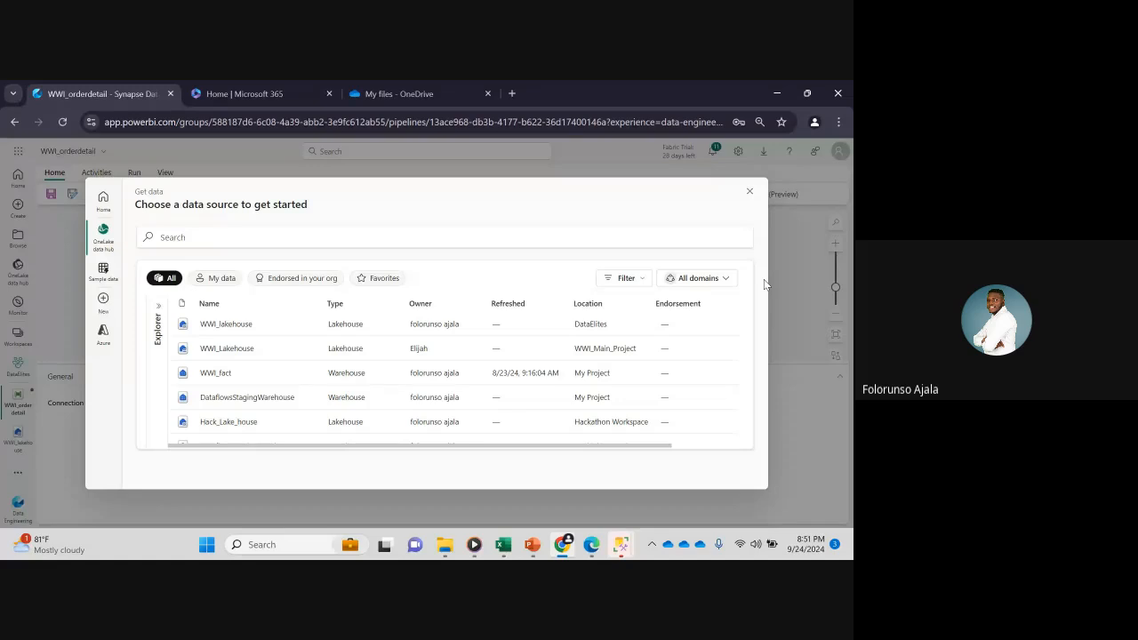
{"action": "left_click_drag", "start_coordinate": [642, 446], "coordinate": [724, 445]}
{"action": "left_click_drag", "start_coordinate": [731, 337], "coordinate": [734, 442]}
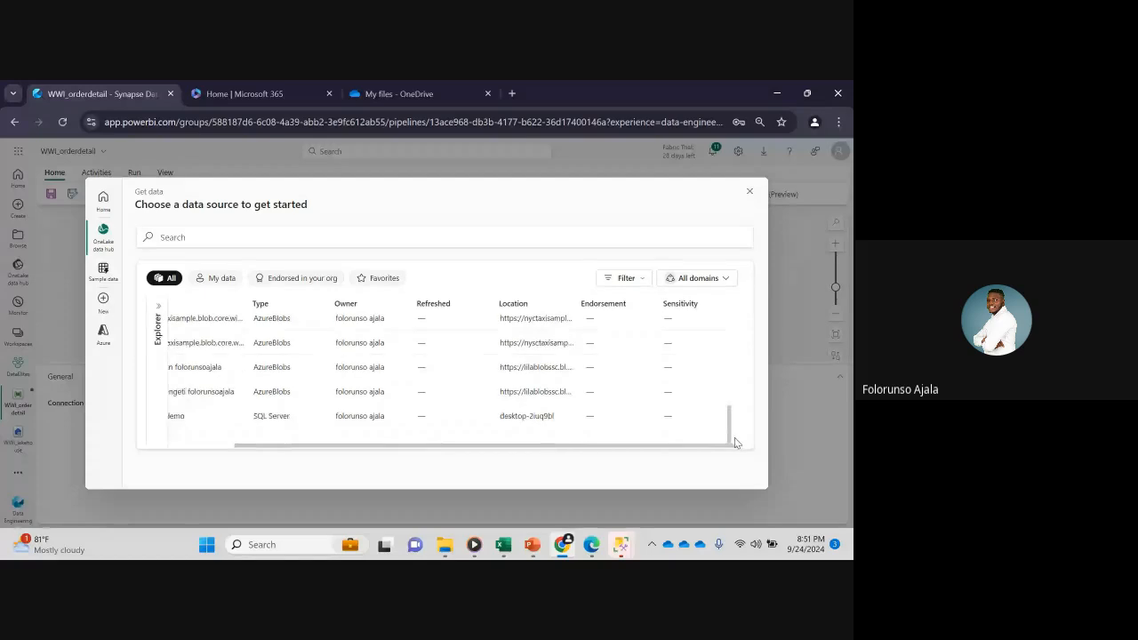
{"action": "left_click_drag", "start_coordinate": [596, 448], "coordinate": [382, 454]}
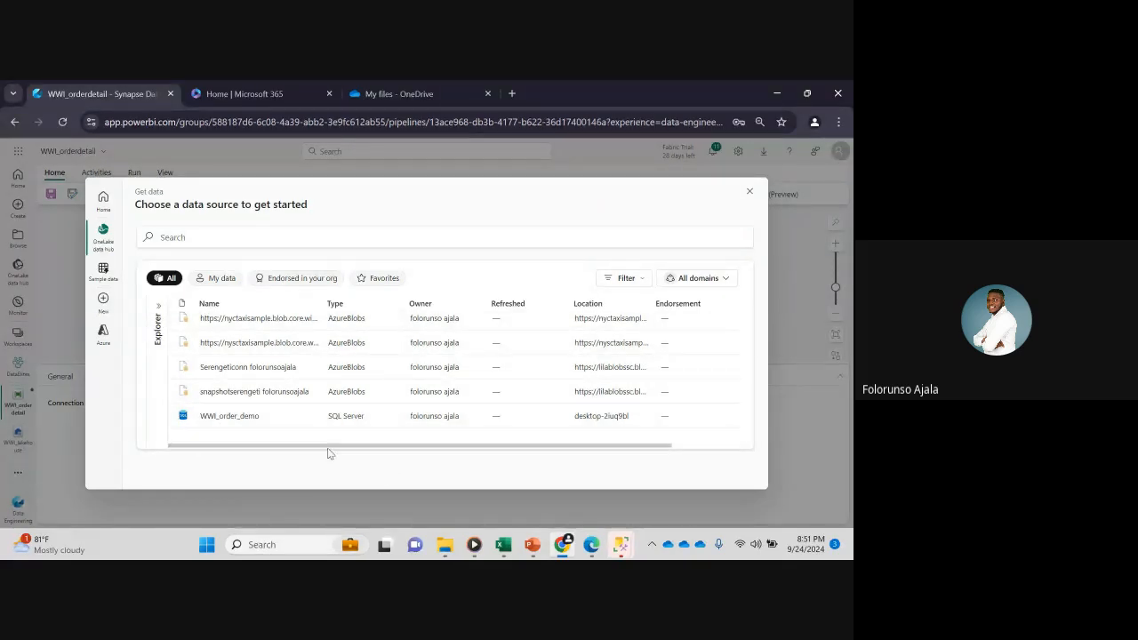
{"action": "left_click", "coordinate": [271, 416]}
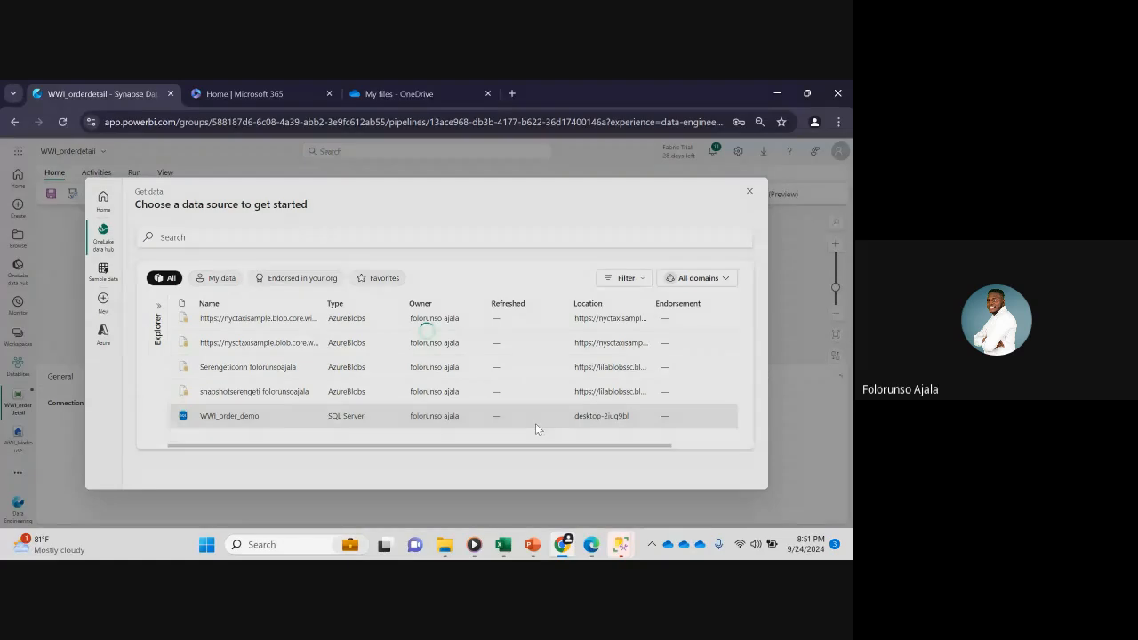
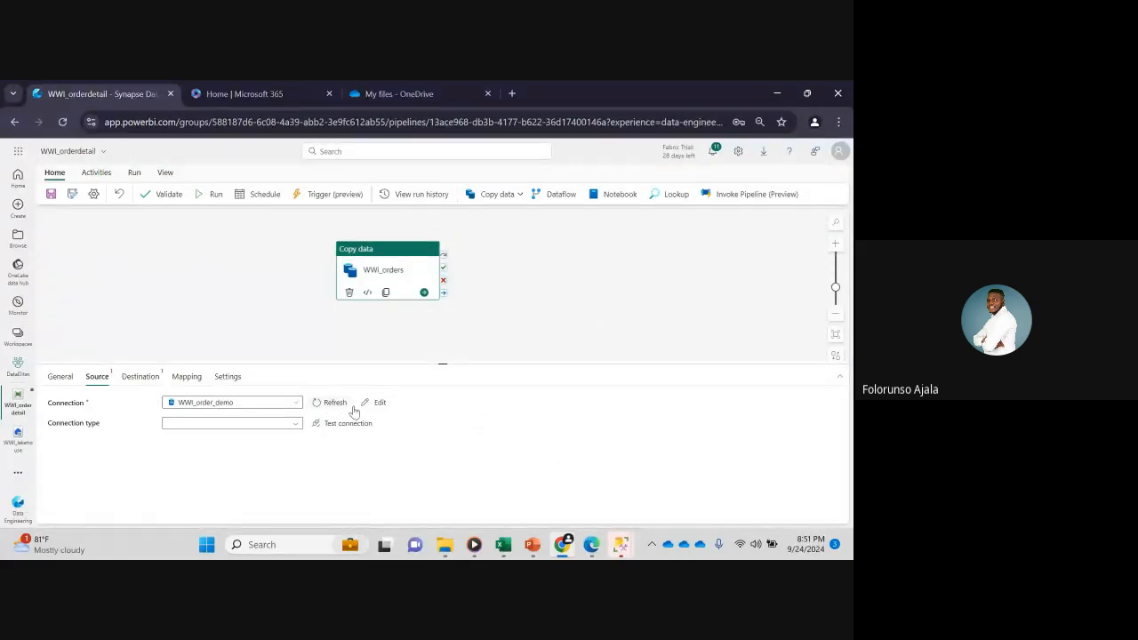
- Set the source connection type to SQL server and test the connection
{"action": "left_click", "coordinate": [285, 430]}
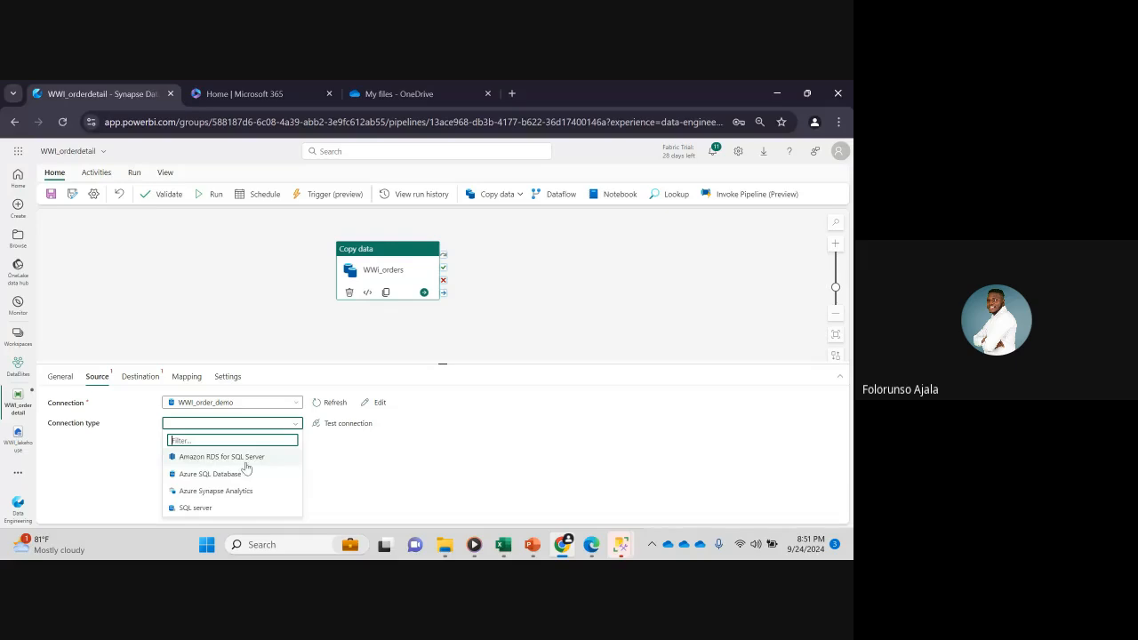
{"action": "left_click", "coordinate": [197, 507]}
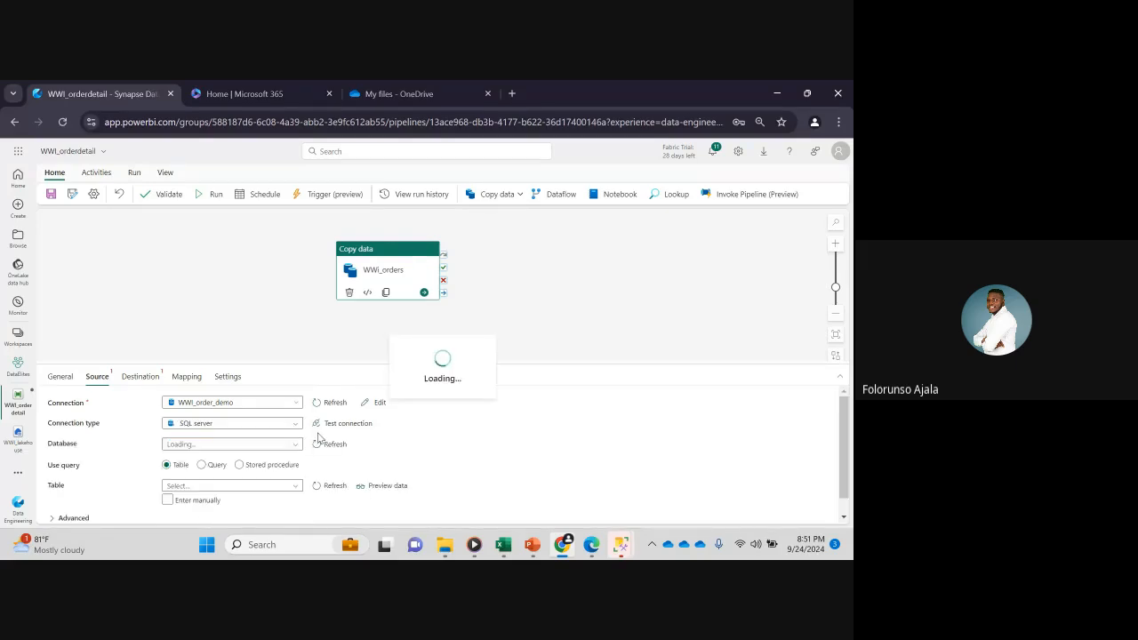
{"action": "left_click", "coordinate": [353, 426]}
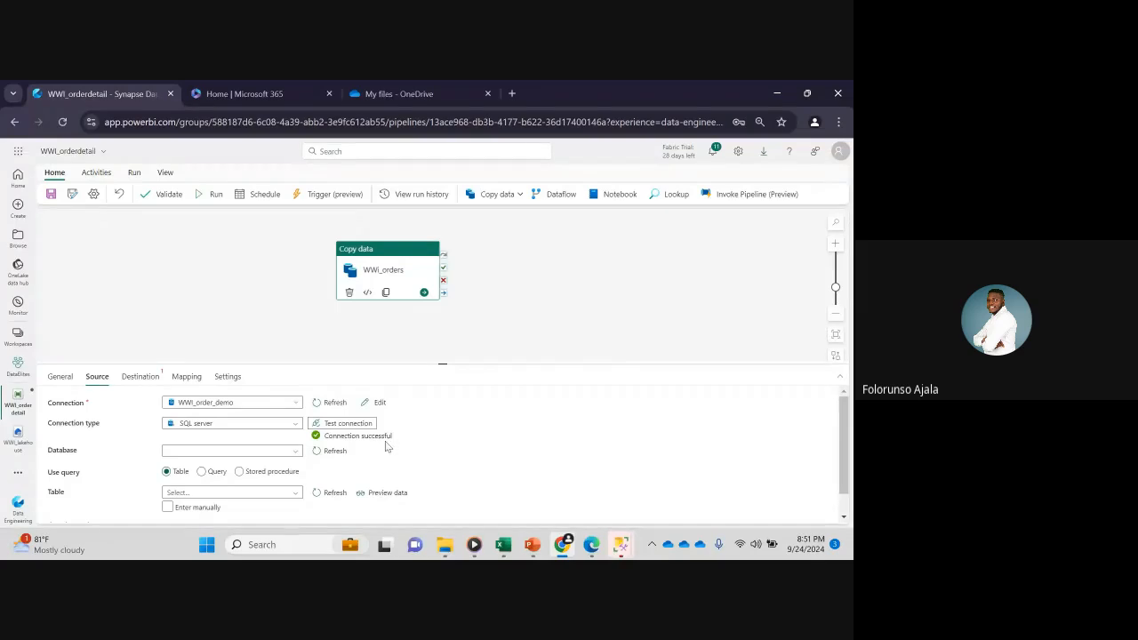
- Open the list of databases available for the copy activity's source
{"action": "left_click", "coordinate": [296, 453]}
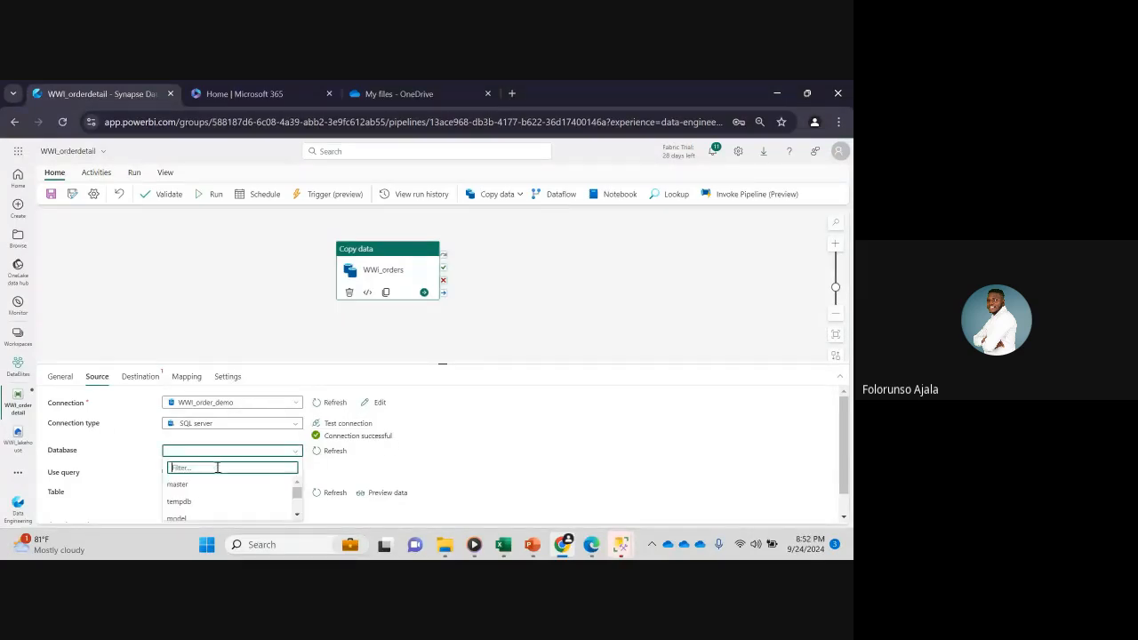
{"action": "left_click_drag", "start_coordinate": [842, 408], "coordinate": [844, 452]}
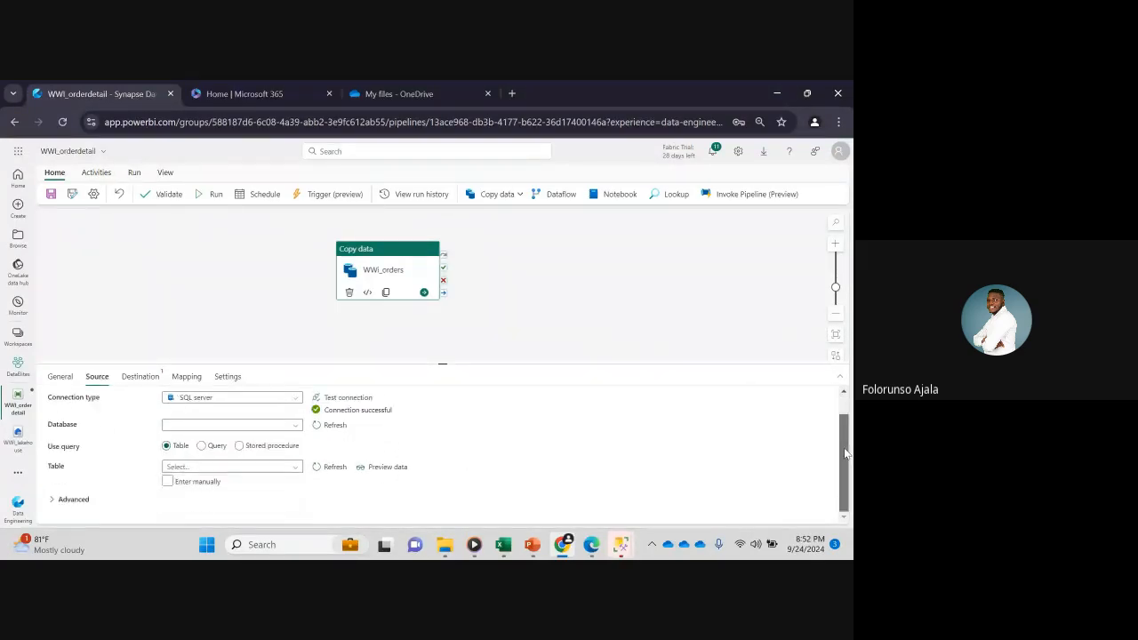
{"action": "left_click", "coordinate": [296, 426]}
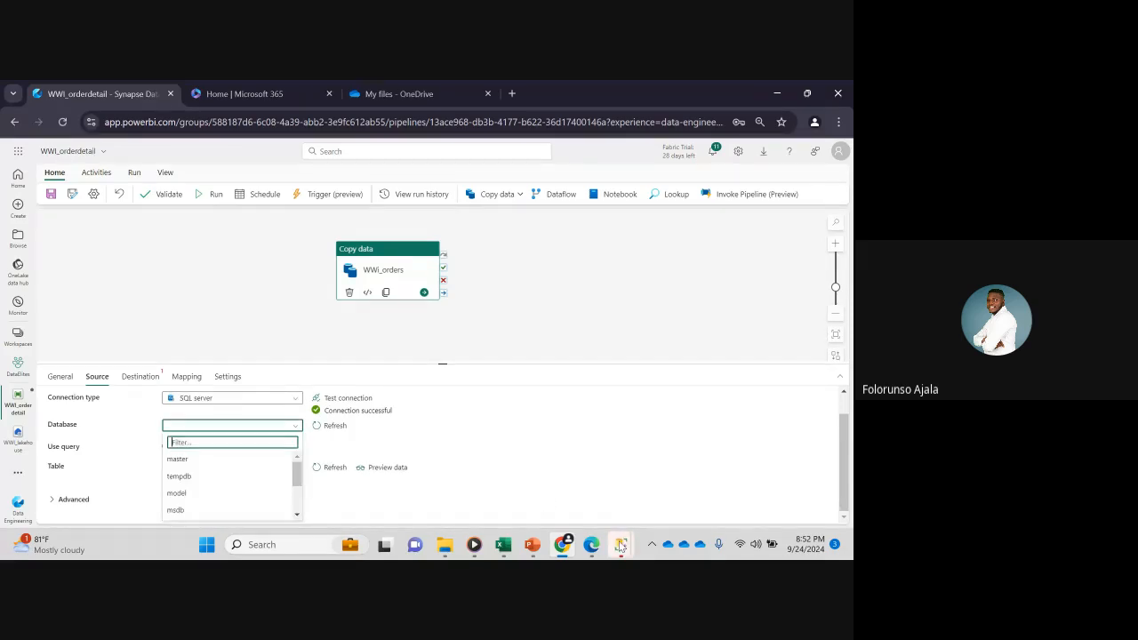
- Switch to SQL Server Management Studio and connect to the local Database Engine server with Windows Authentication
{"action": "mouse_move", "coordinate": [621, 546]}
{"action": "left_click", "coordinate": [633, 480]}
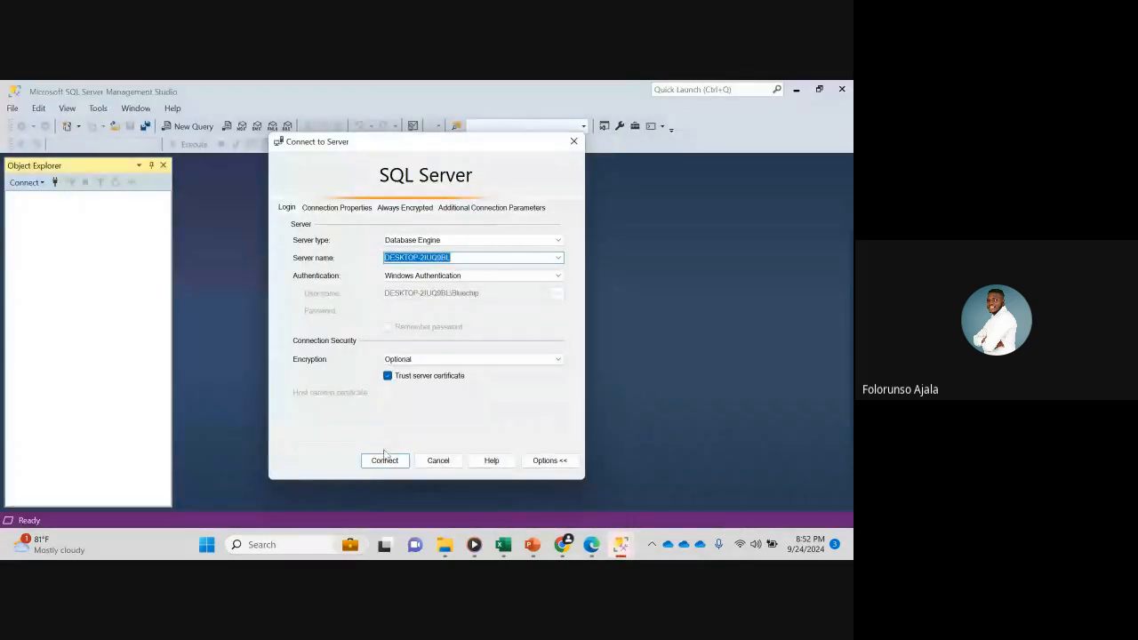
{"action": "left_click", "coordinate": [384, 460]}
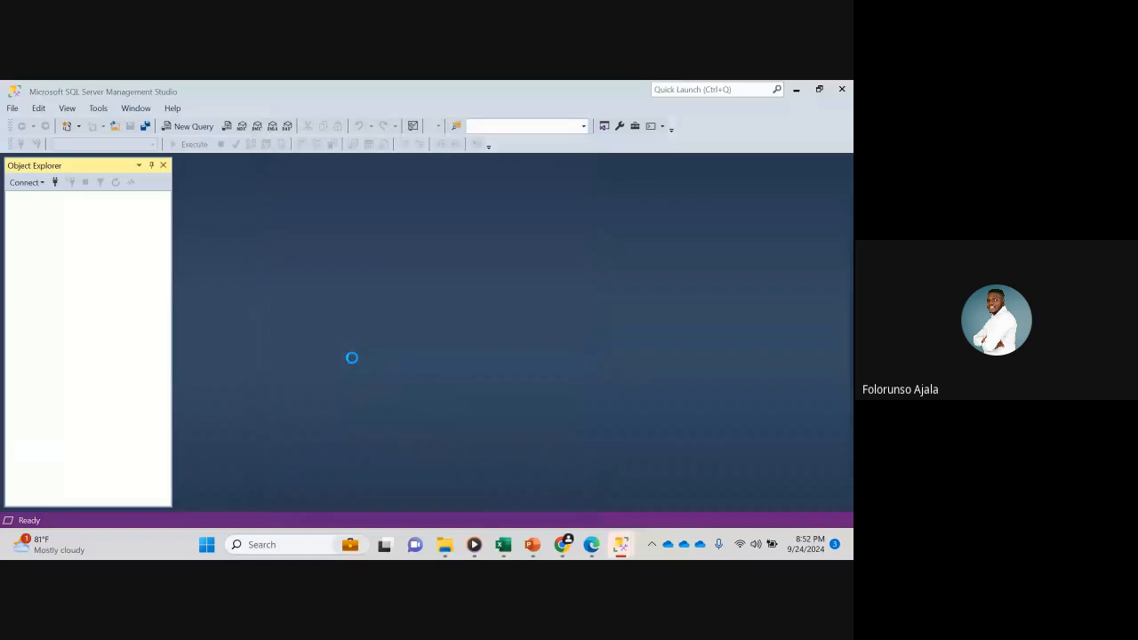
- Create a new query containing "use WWI_ORDER" and execute it to switch to that database
{"action": "left_click", "coordinate": [201, 127]}
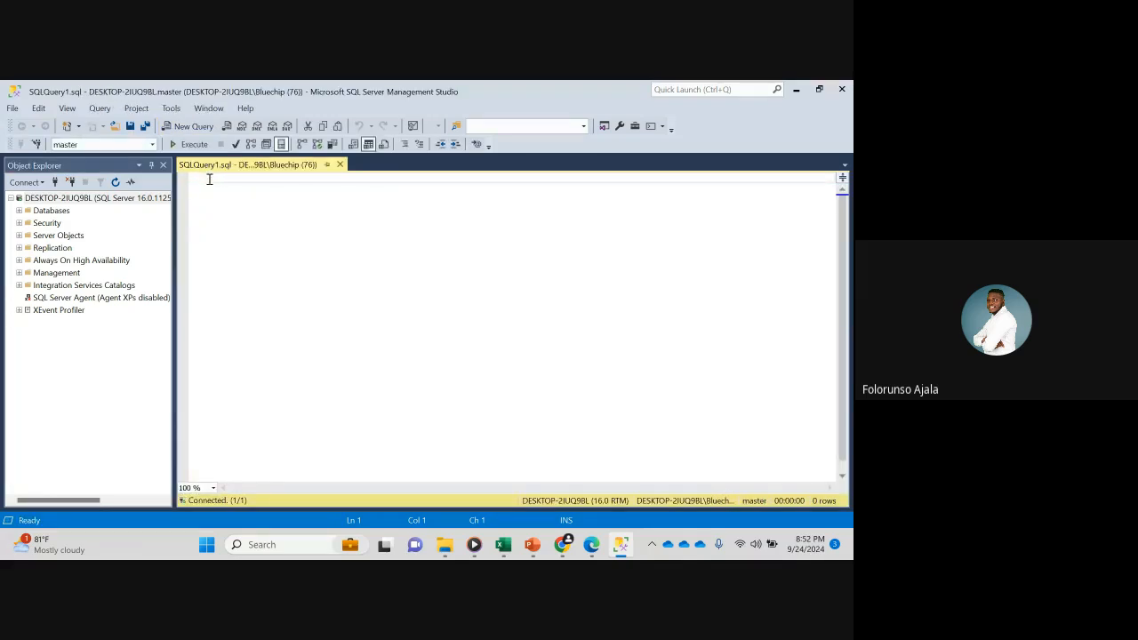
{"action": "type", "text": "use ww"}
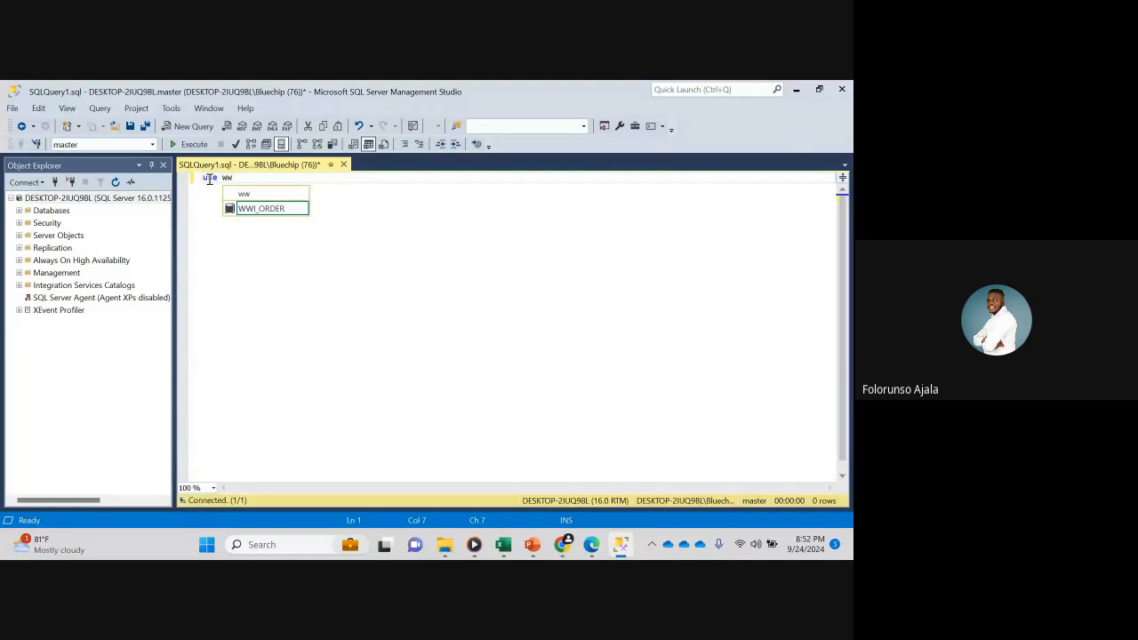
{"action": "double_click", "coordinate": [267, 209]}
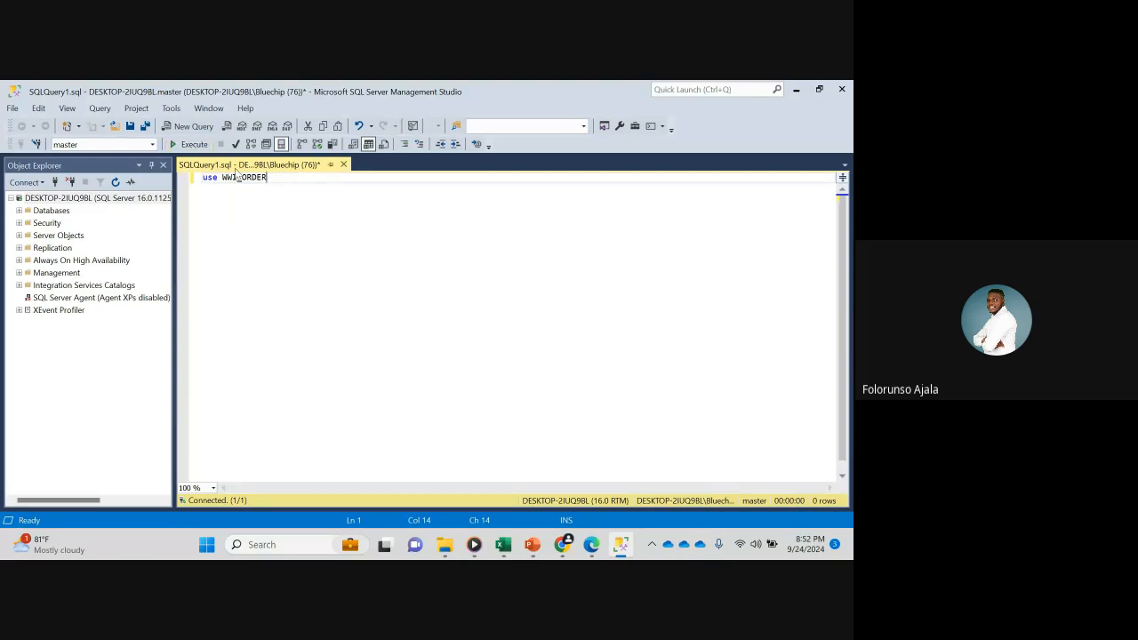
{"action": "left_click", "coordinate": [200, 145]}
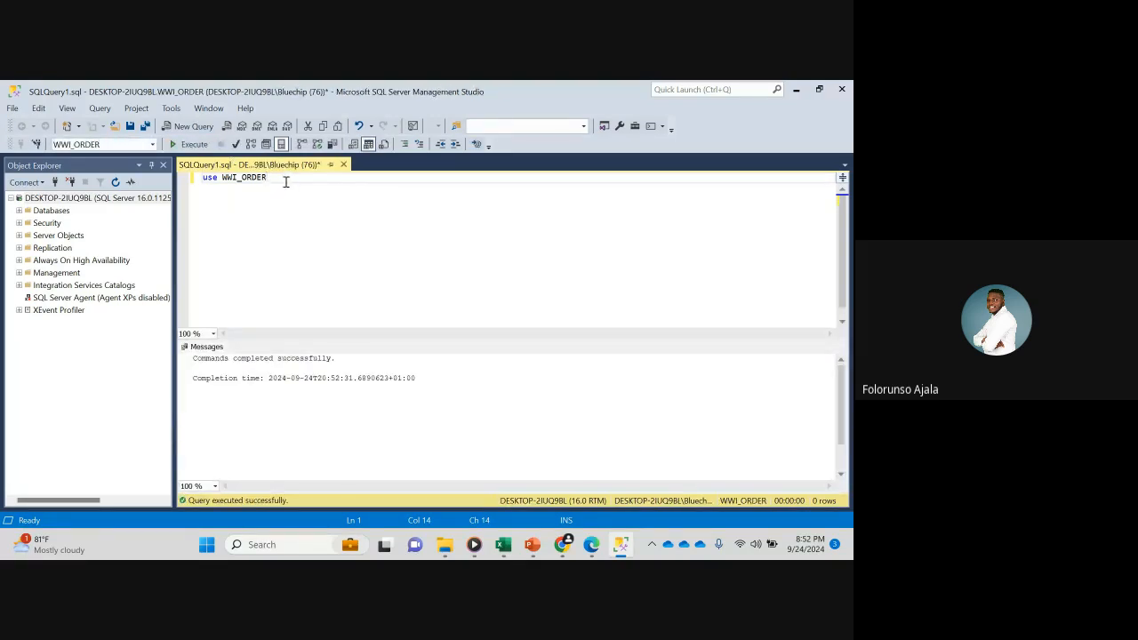
- Add "select * from WWI_OrderDetails" below the use statement and execute the query
{"action": "key", "text": "Return"}
{"action": "key", "text": "Return"}
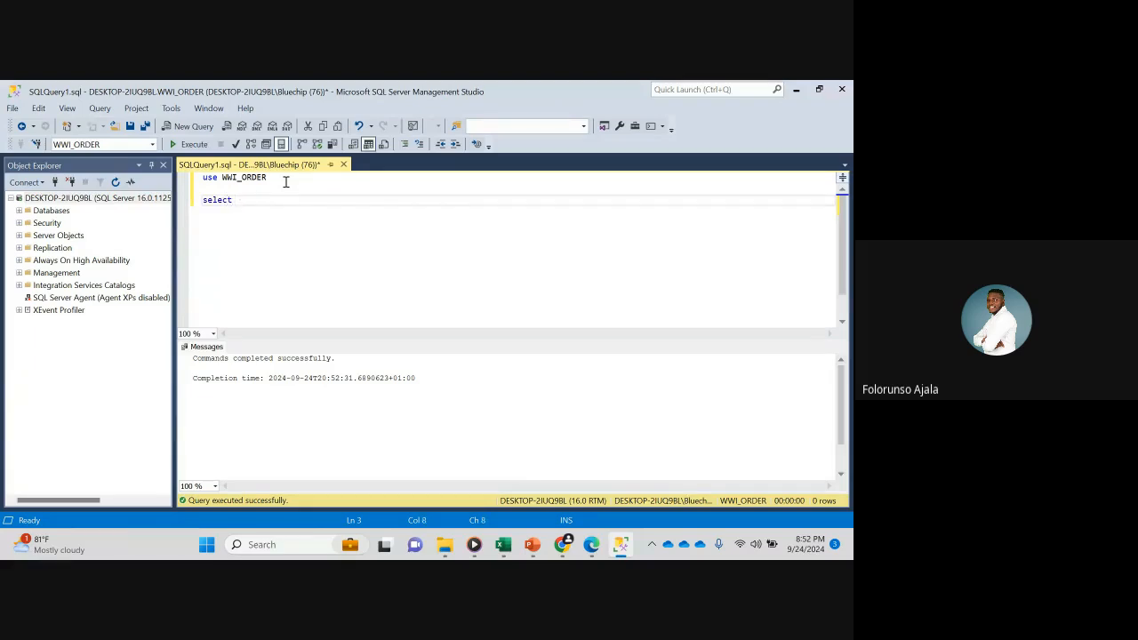
{"action": "type", "text": "select * from ww"}
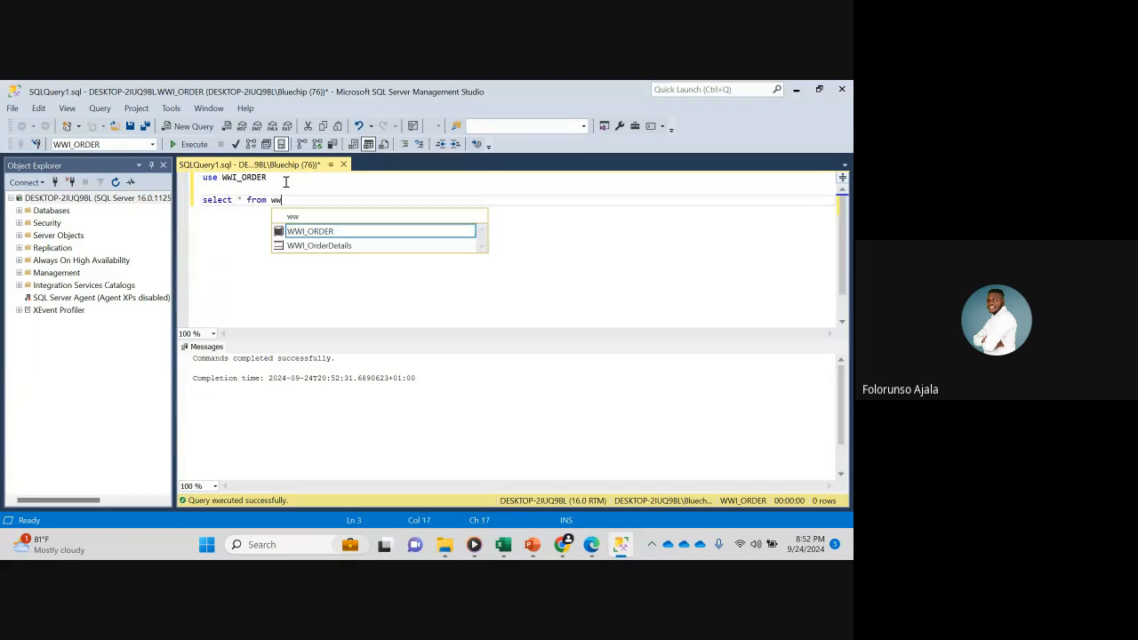
{"action": "double_click", "coordinate": [329, 248]}
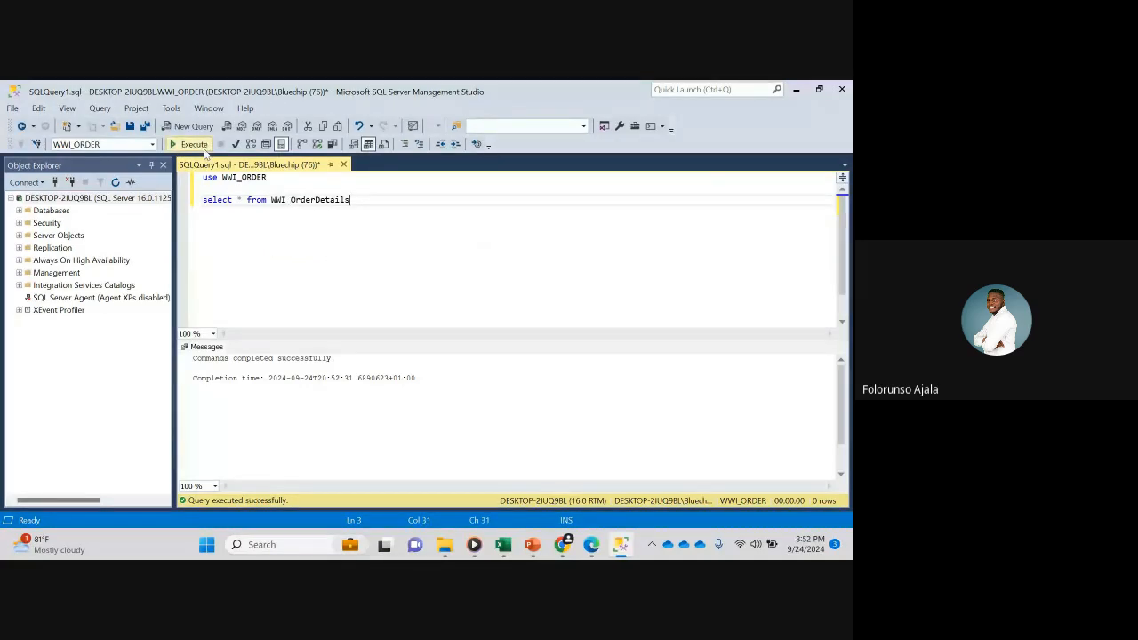
{"action": "left_click", "coordinate": [201, 146]}
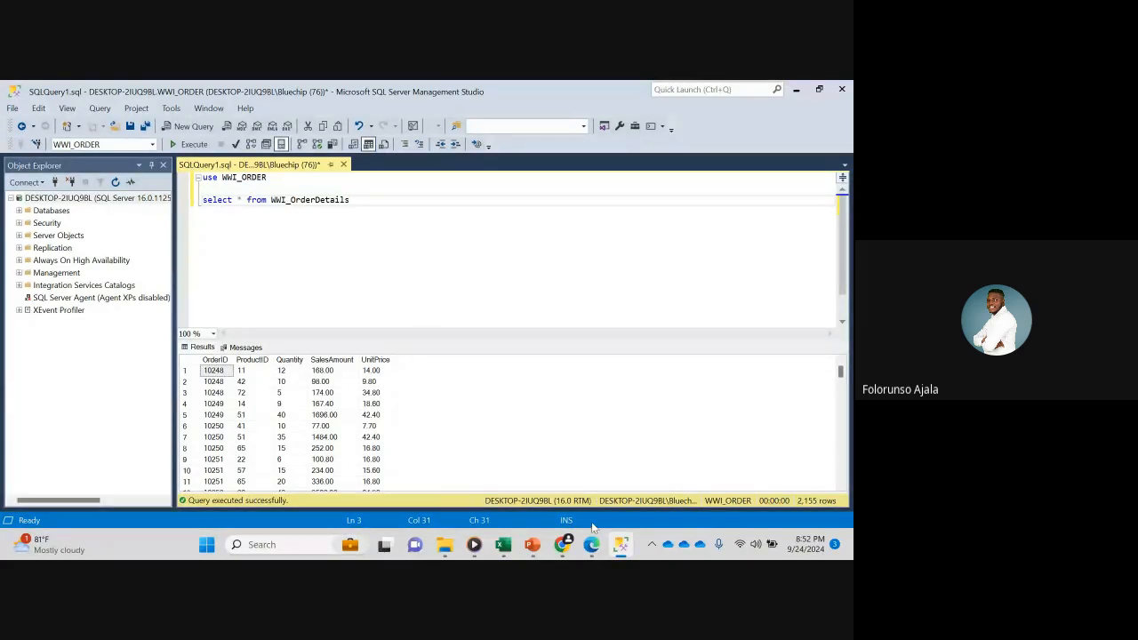
- Switch to the WWI_orderdetail pipeline in Chrome and choose WWI_ORDER as the copy activity's source database
{"action": "mouse_move", "coordinate": [562, 544]}
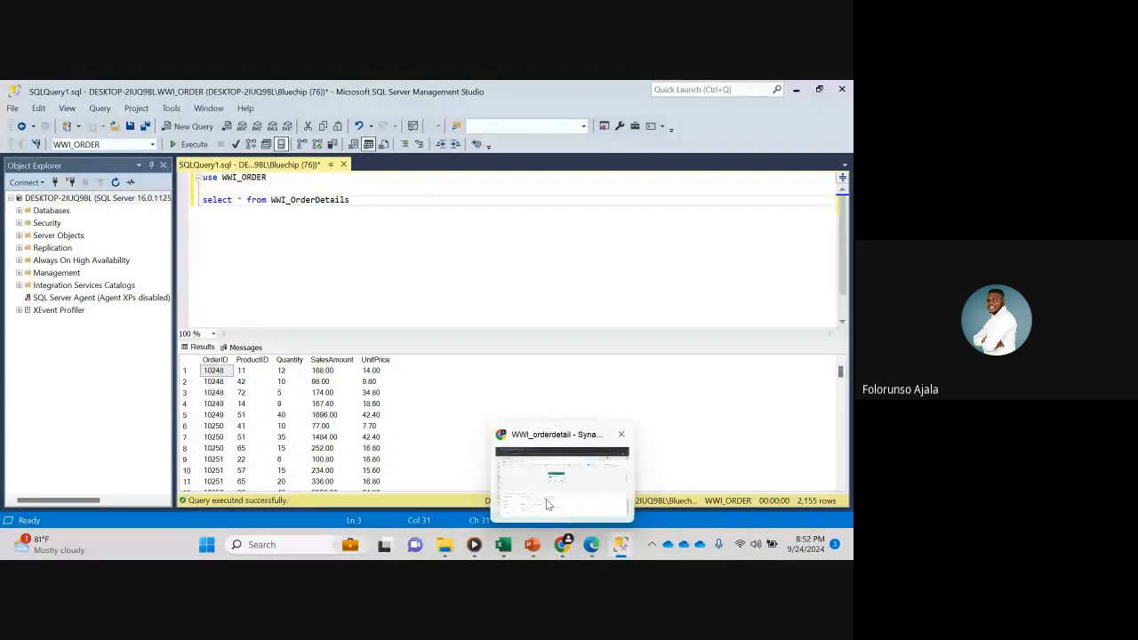
{"action": "left_click", "coordinate": [548, 505]}
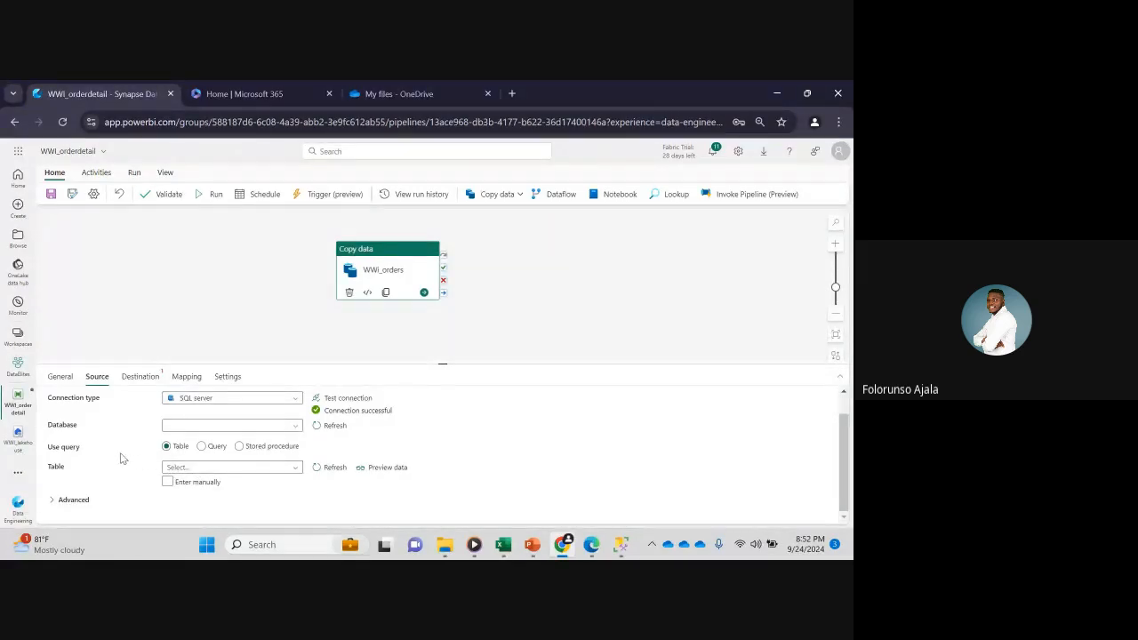
{"action": "left_click", "coordinate": [277, 427]}
{"action": "left_click", "coordinate": [296, 432]}
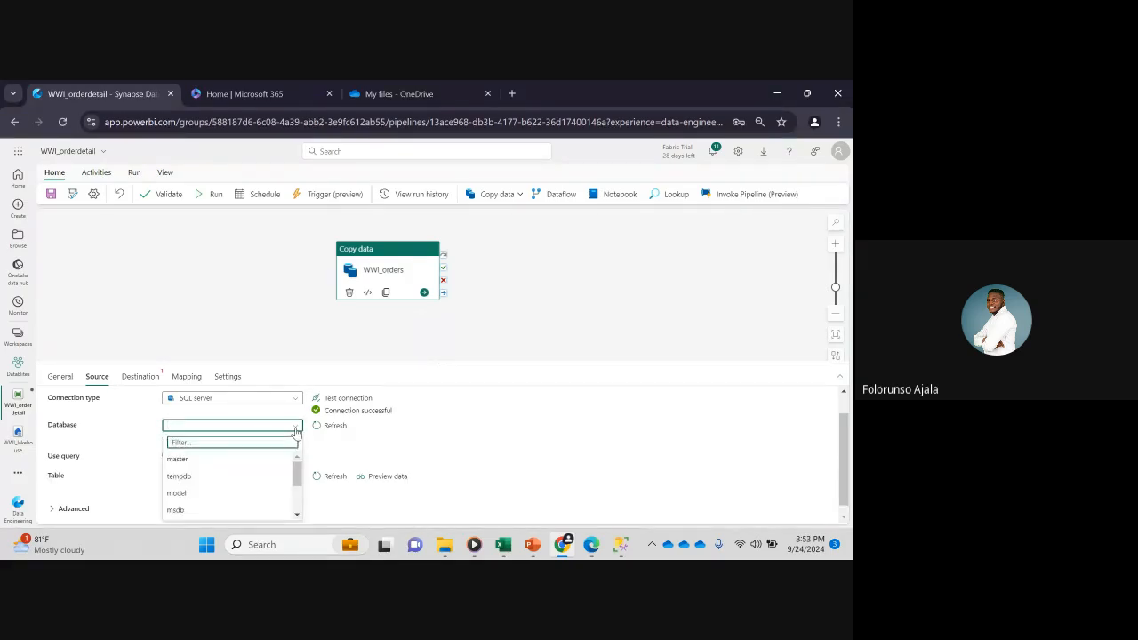
{"action": "left_click_drag", "start_coordinate": [297, 470], "coordinate": [297, 514]}
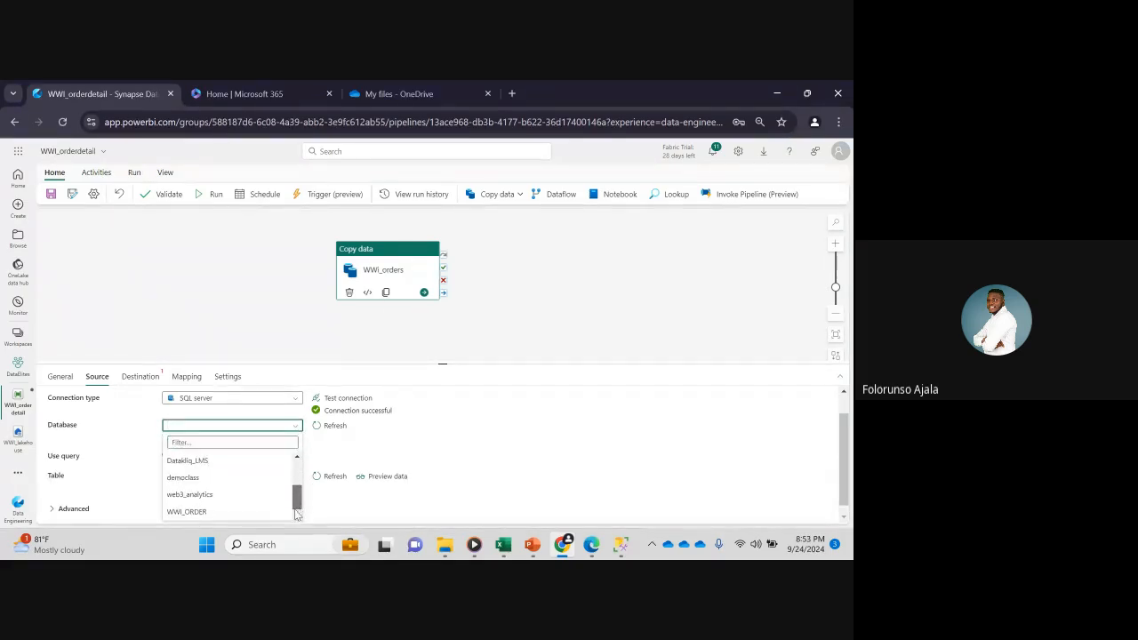
{"action": "left_click", "coordinate": [187, 513]}
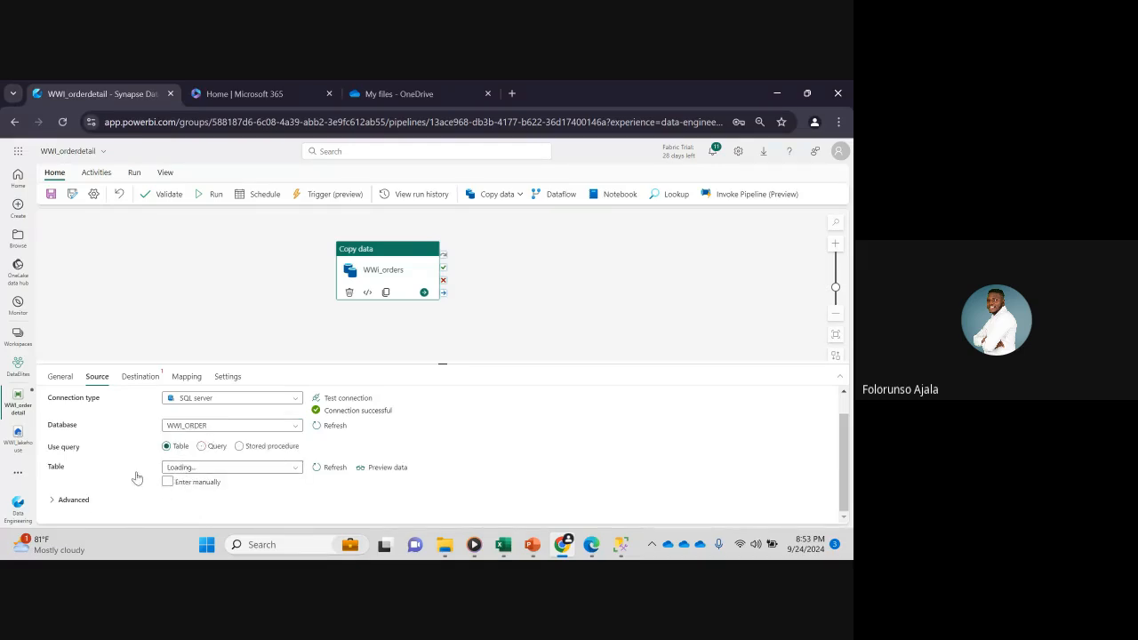
- Choose dbo.WWI_OrderDetails as the source table of the copy activity
{"action": "left_click", "coordinate": [296, 470]}
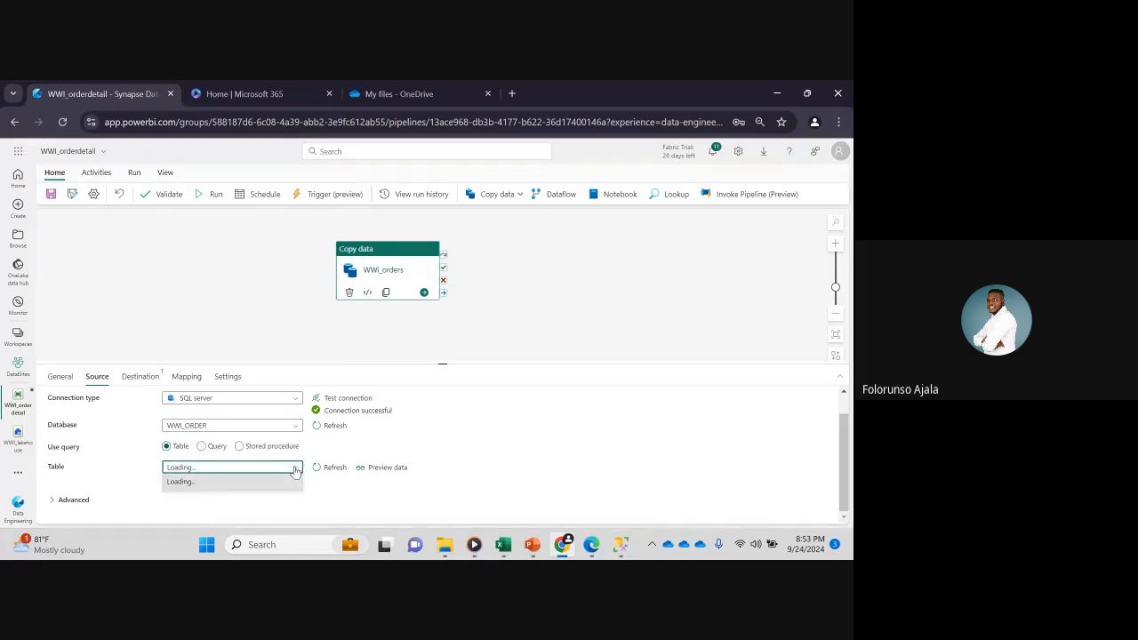
{"action": "left_click", "coordinate": [296, 471]}
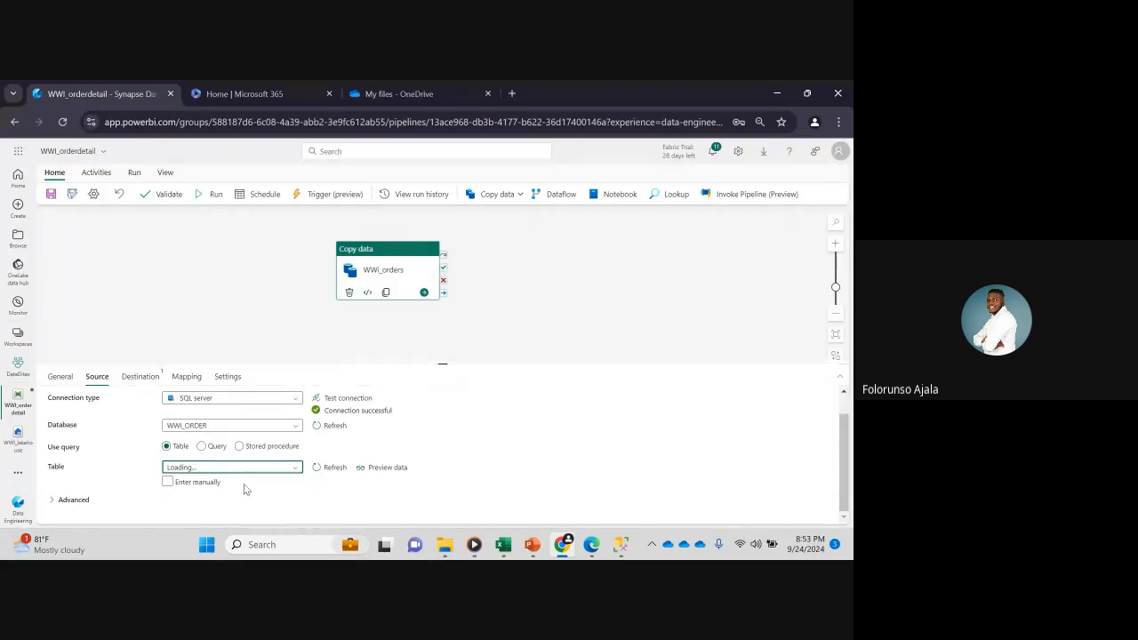
{"action": "left_click", "coordinate": [295, 471]}
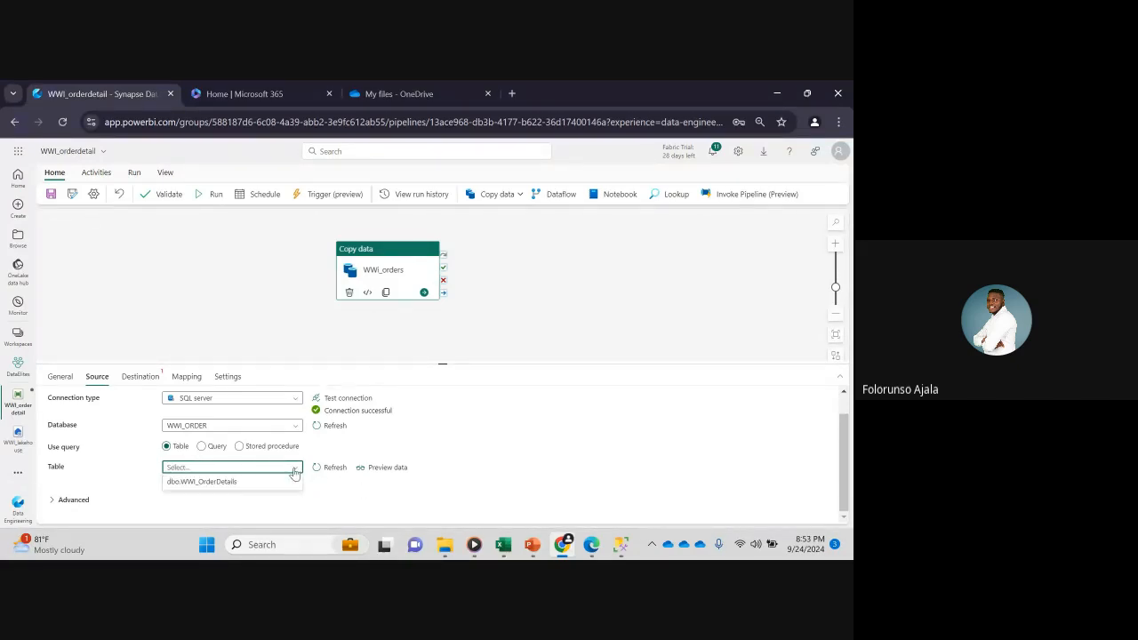
{"action": "left_click", "coordinate": [235, 484]}
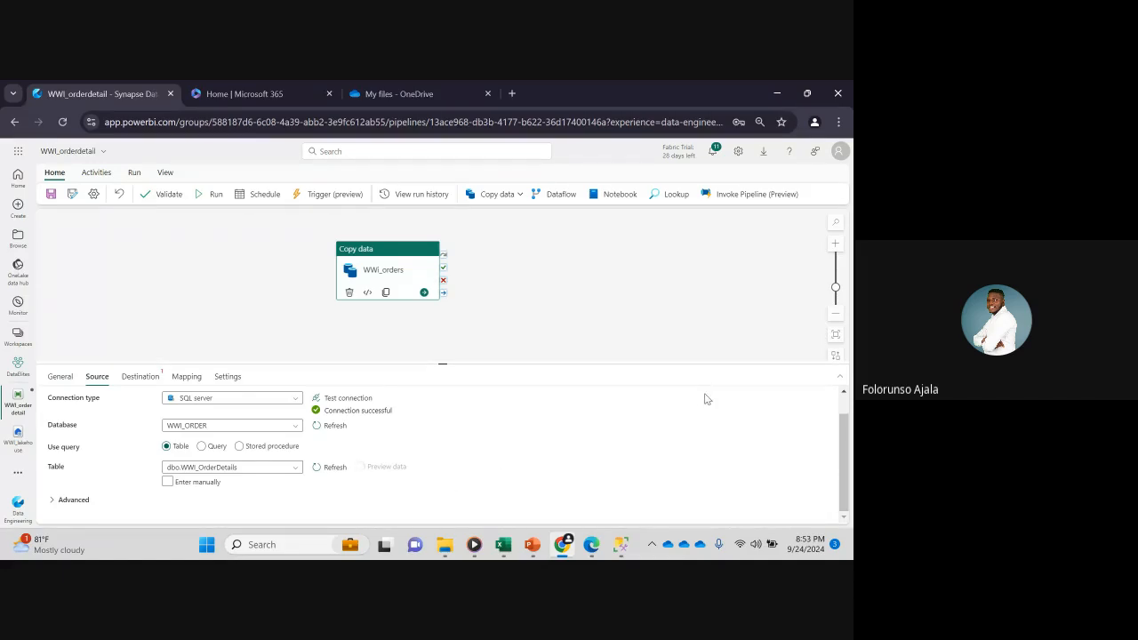
- Preview the source table's data and compare it with the query results in SQL Server Management Studio
{"action": "left_click", "coordinate": [380, 467]}
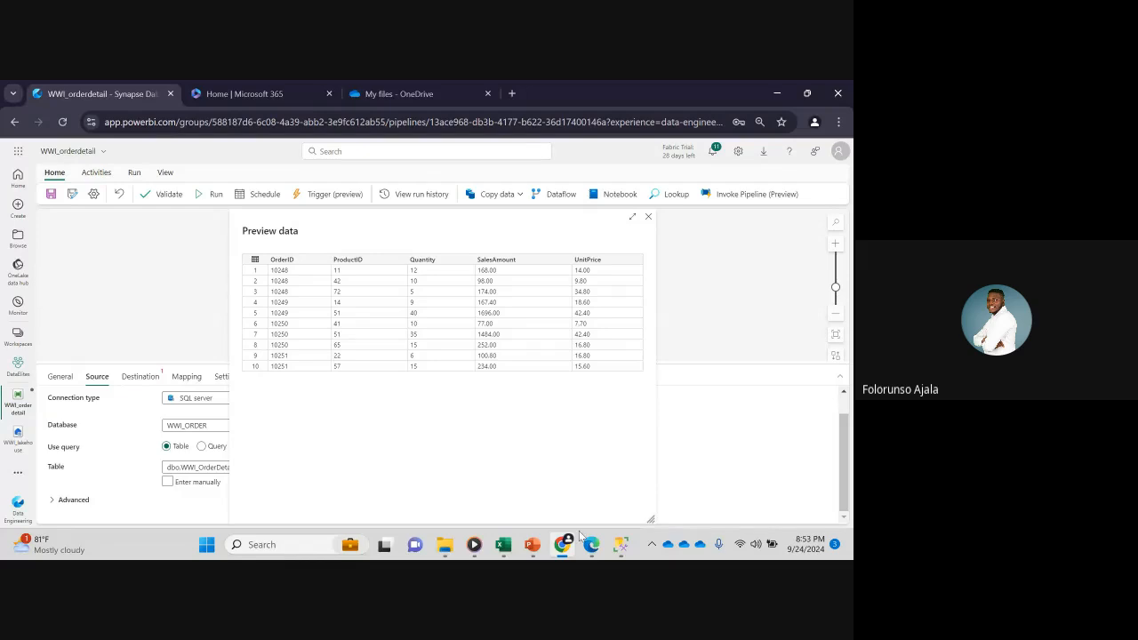
{"action": "left_click", "coordinate": [621, 544]}
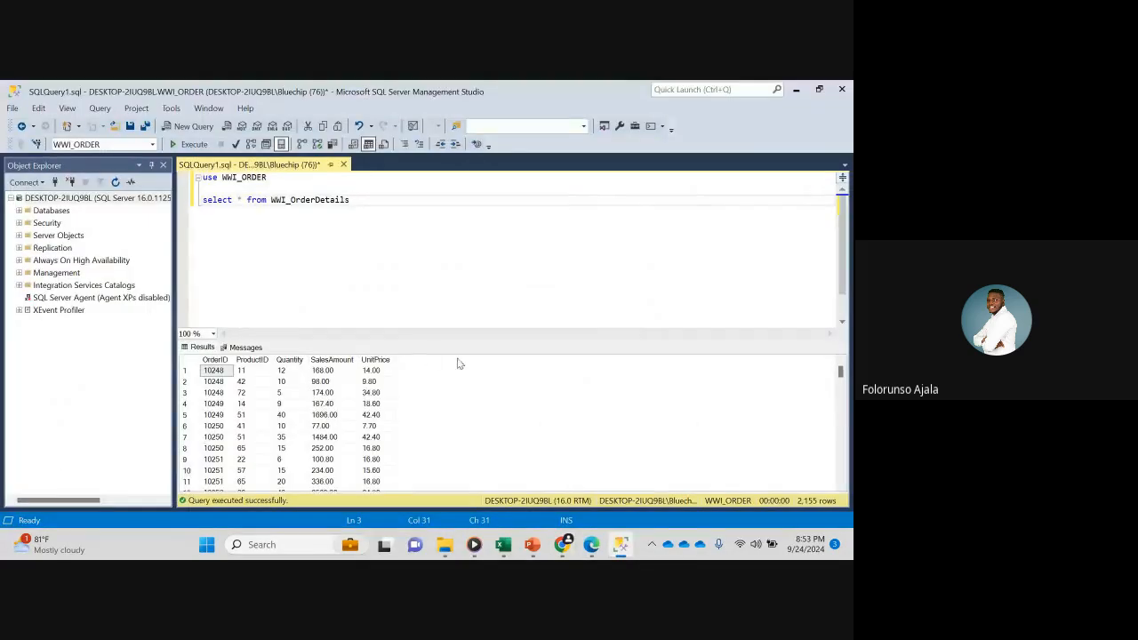
{"action": "mouse_move", "coordinate": [561, 548]}
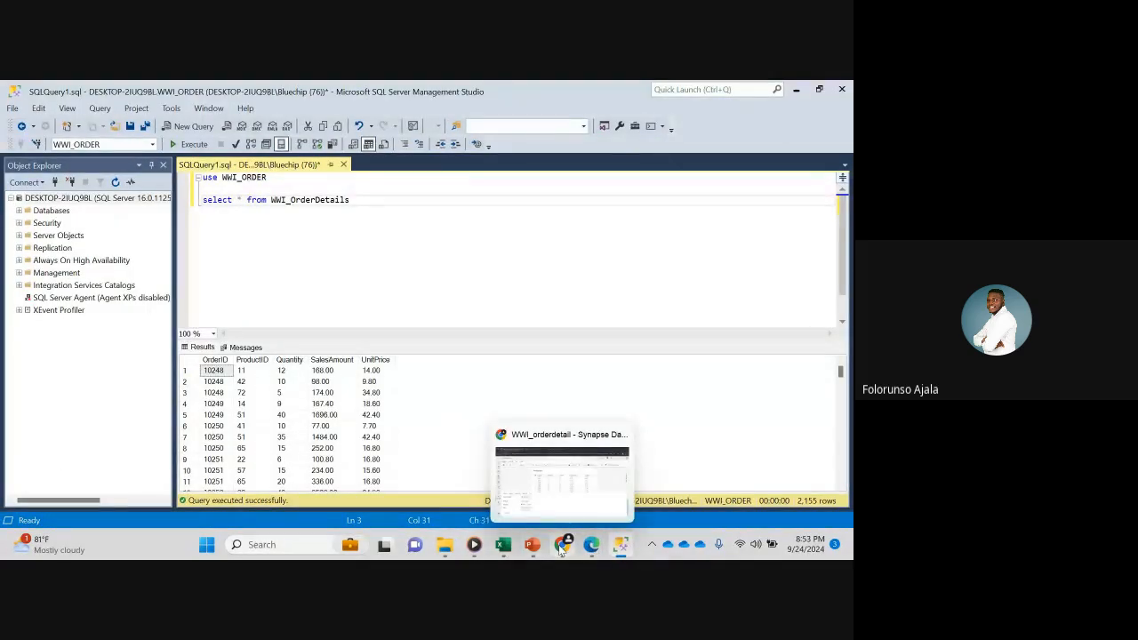
{"action": "left_click", "coordinate": [559, 490]}
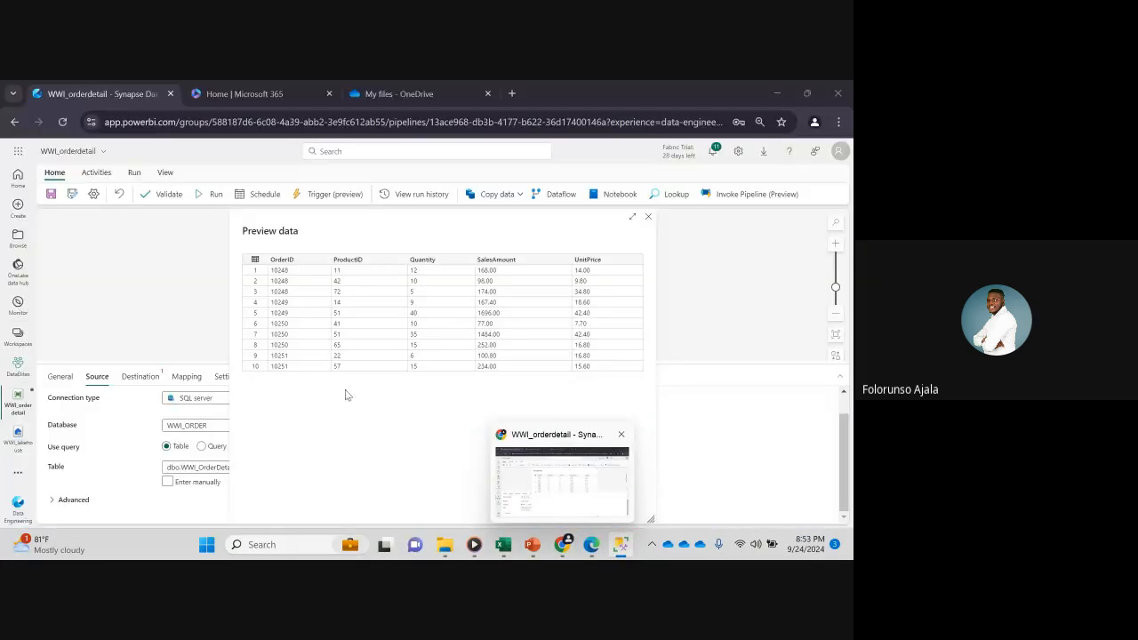
{"action": "left_click", "coordinate": [649, 219]}
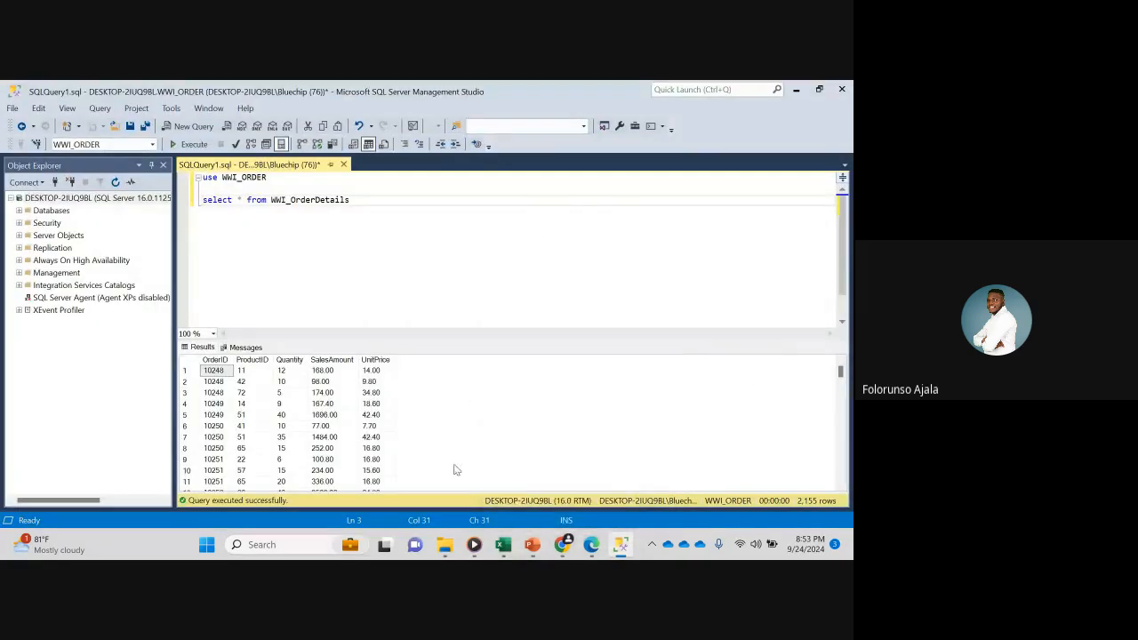
{"action": "left_click", "coordinate": [560, 544]}
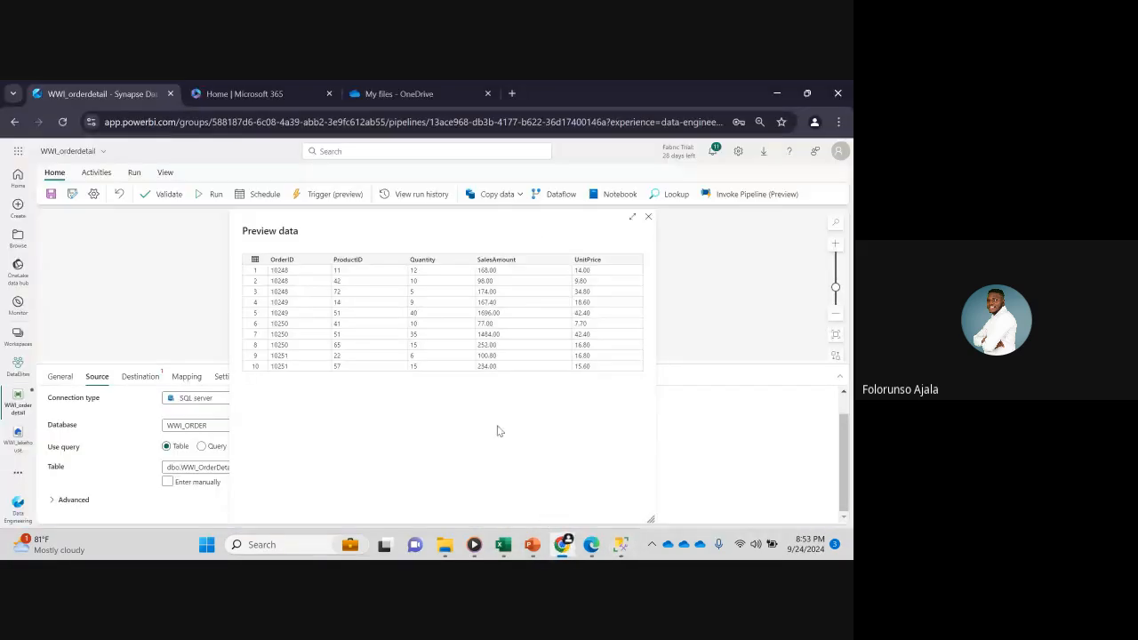
{"action": "left_click", "coordinate": [648, 218]}
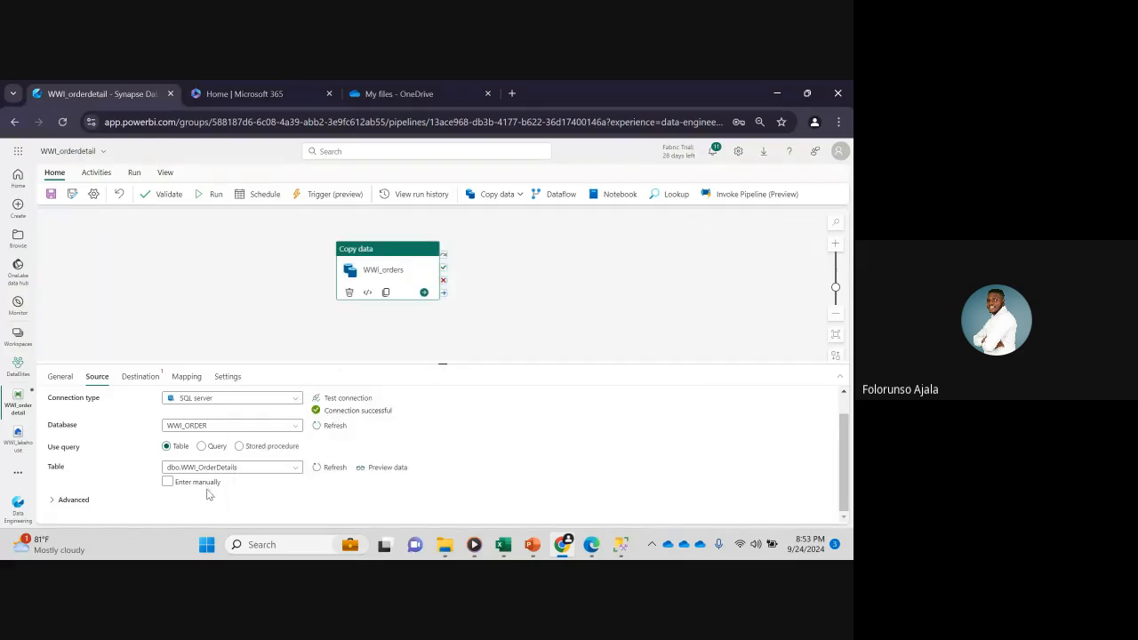
- Set the copy activity's destination connection to the WWI_lakehouse lakehouse located in the DataElites workspace
{"action": "left_click", "coordinate": [144, 377]}
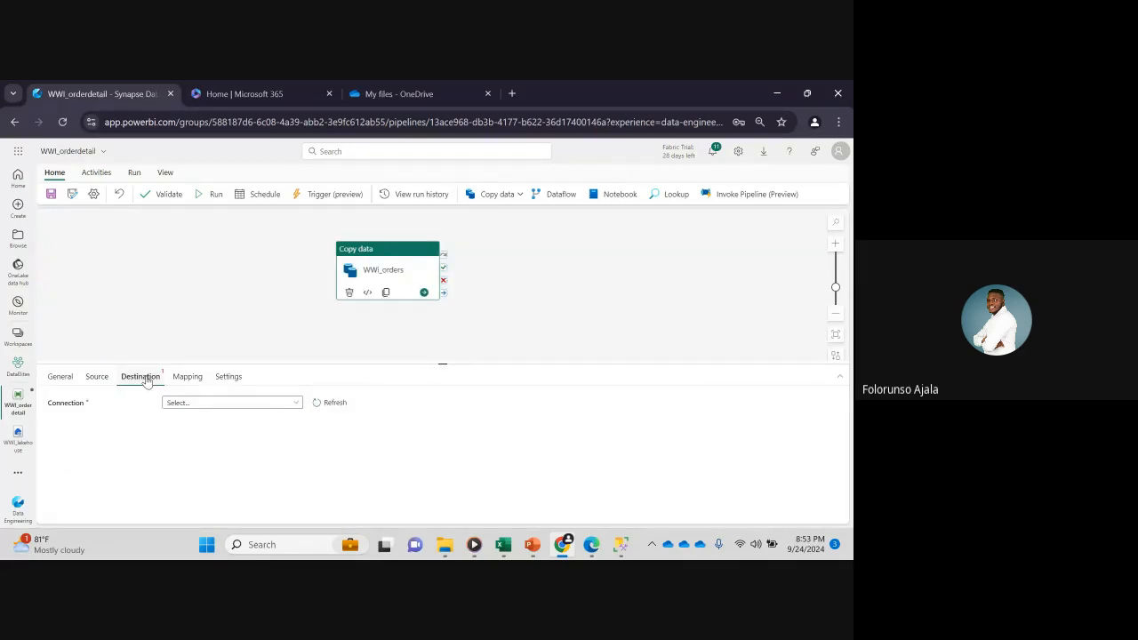
{"action": "left_click", "coordinate": [293, 404]}
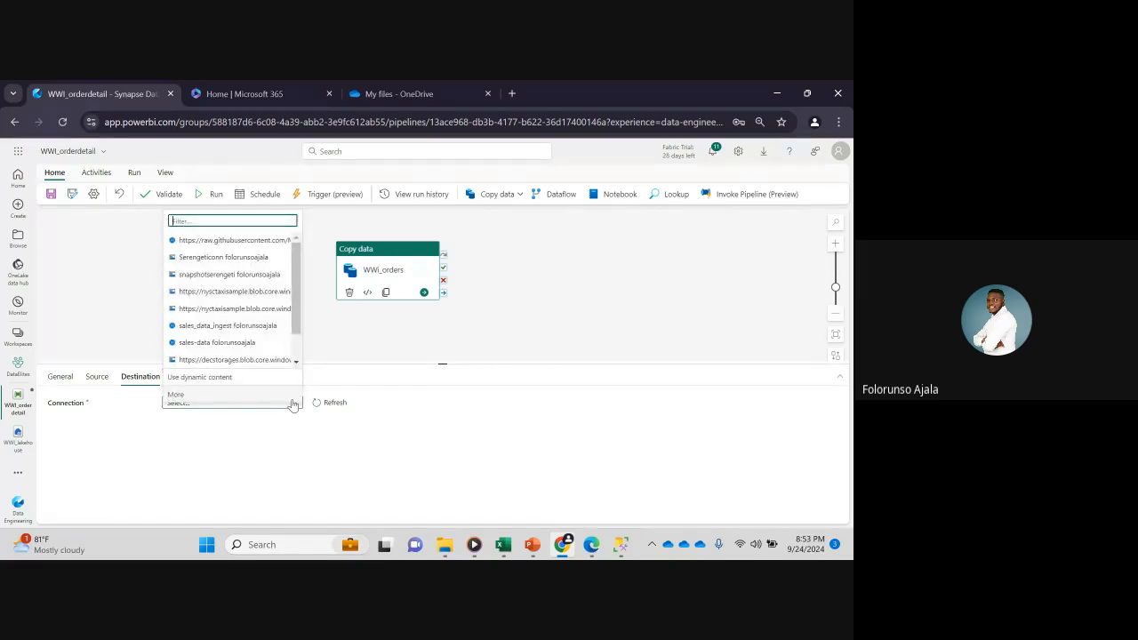
{"action": "left_click", "coordinate": [181, 397]}
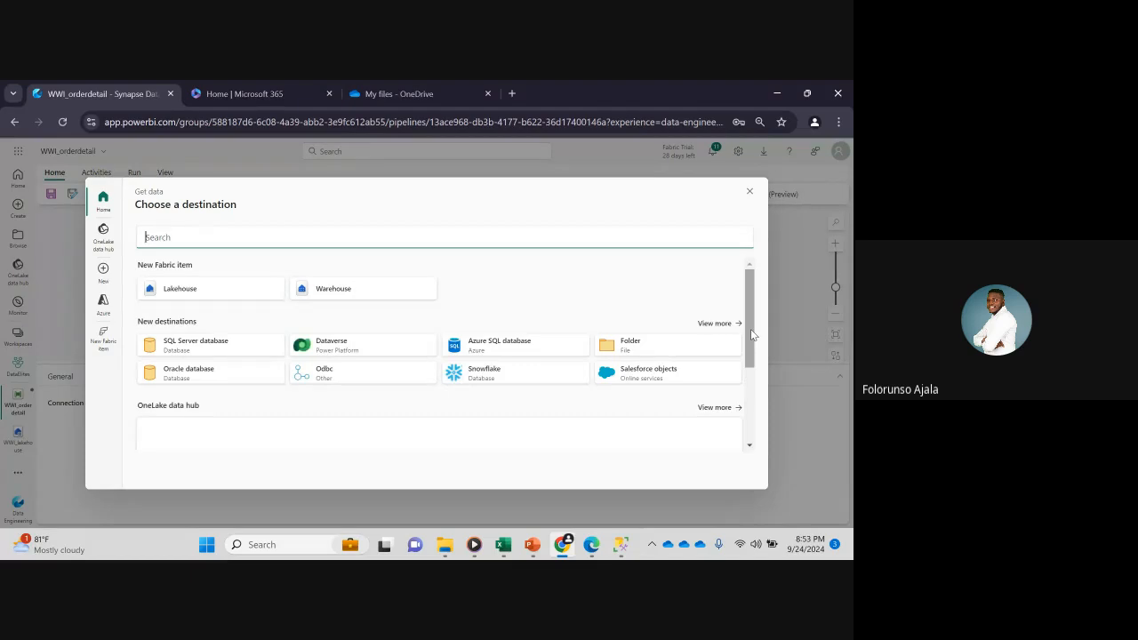
{"action": "scroll", "coordinate": [751, 331], "scroll_direction": "down", "scroll_amount": 3}
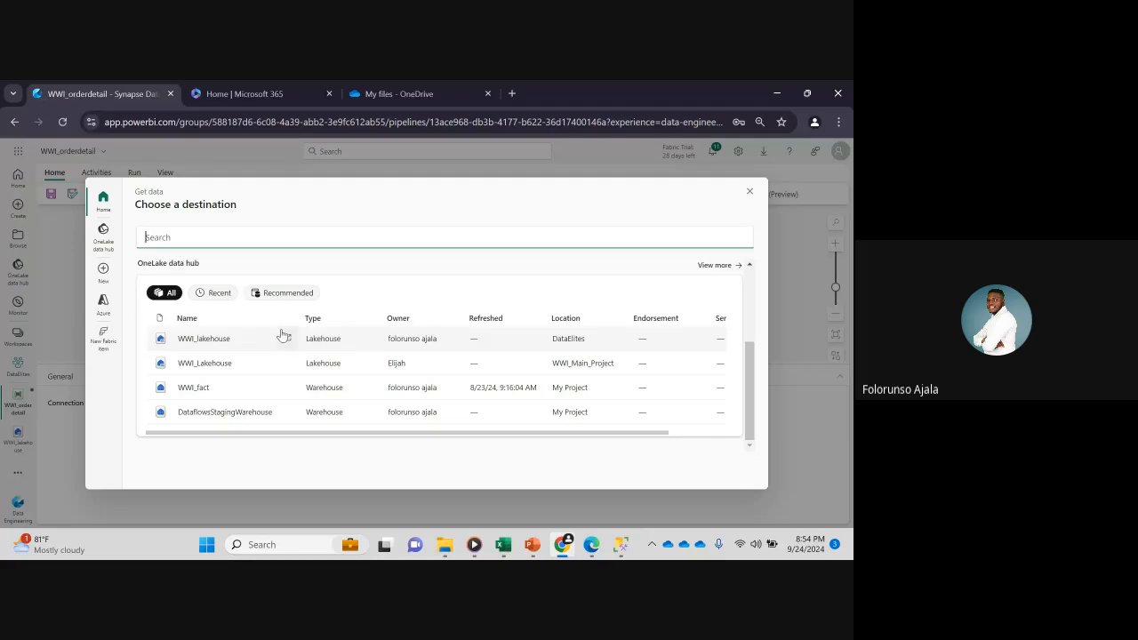
{"action": "left_click", "coordinate": [221, 338]}
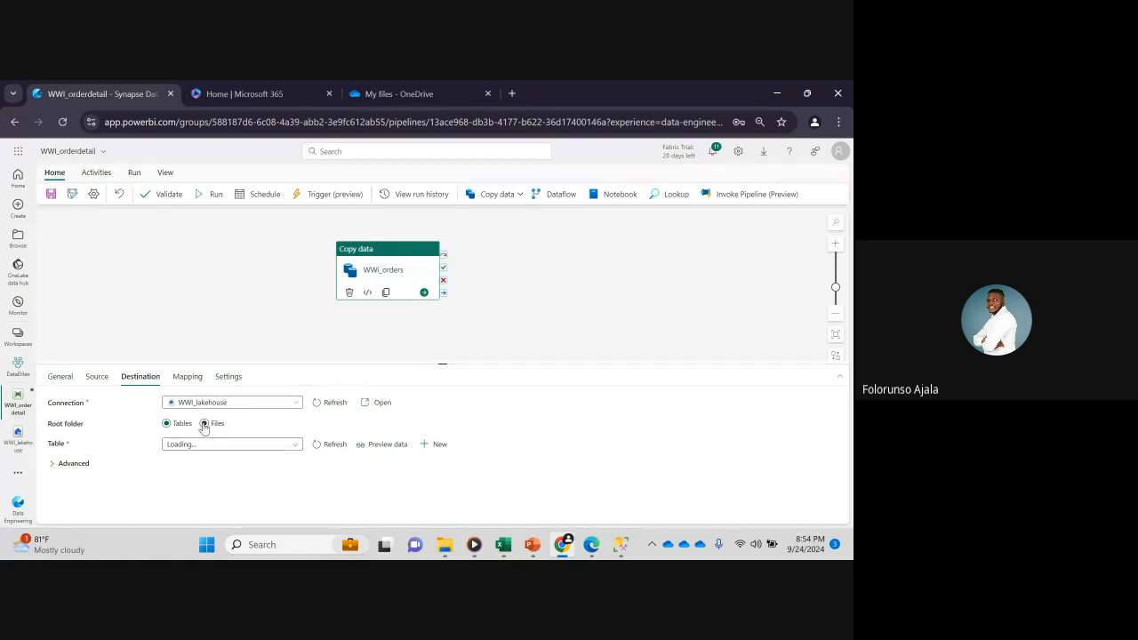
{"action": "left_click", "coordinate": [296, 447]}
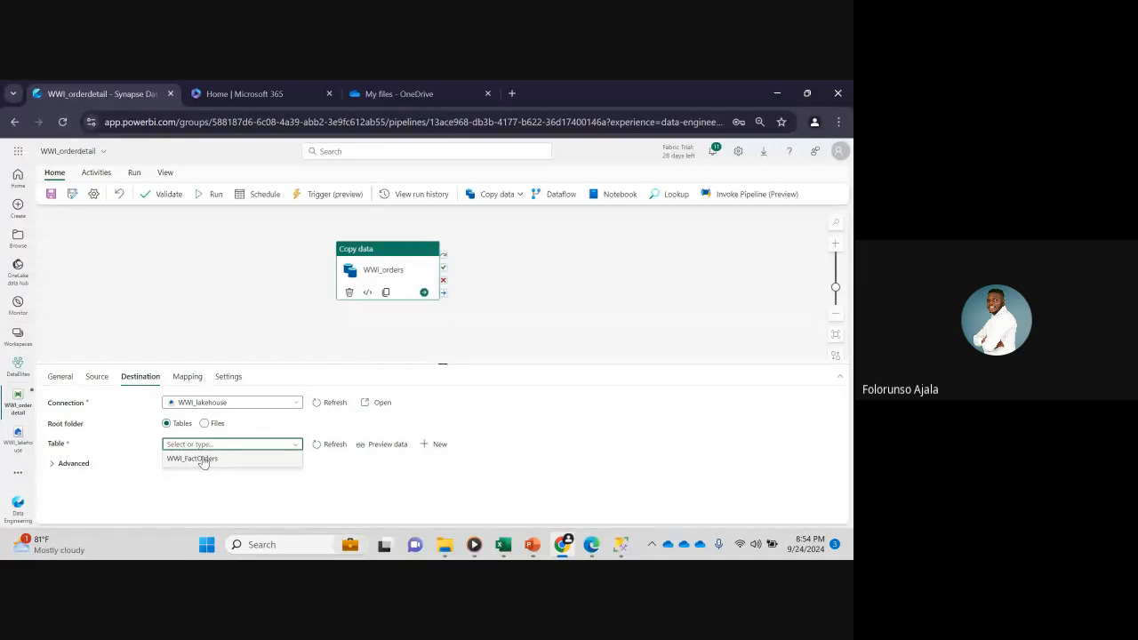
{"action": "left_click", "coordinate": [198, 460]}
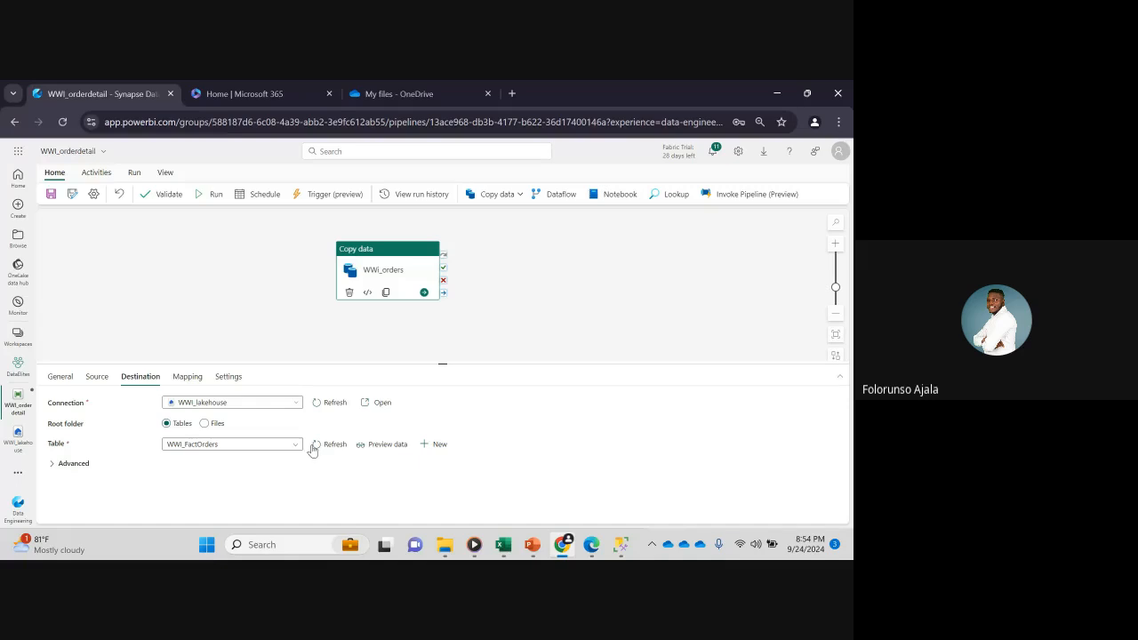
{"action": "left_click", "coordinate": [436, 449]}
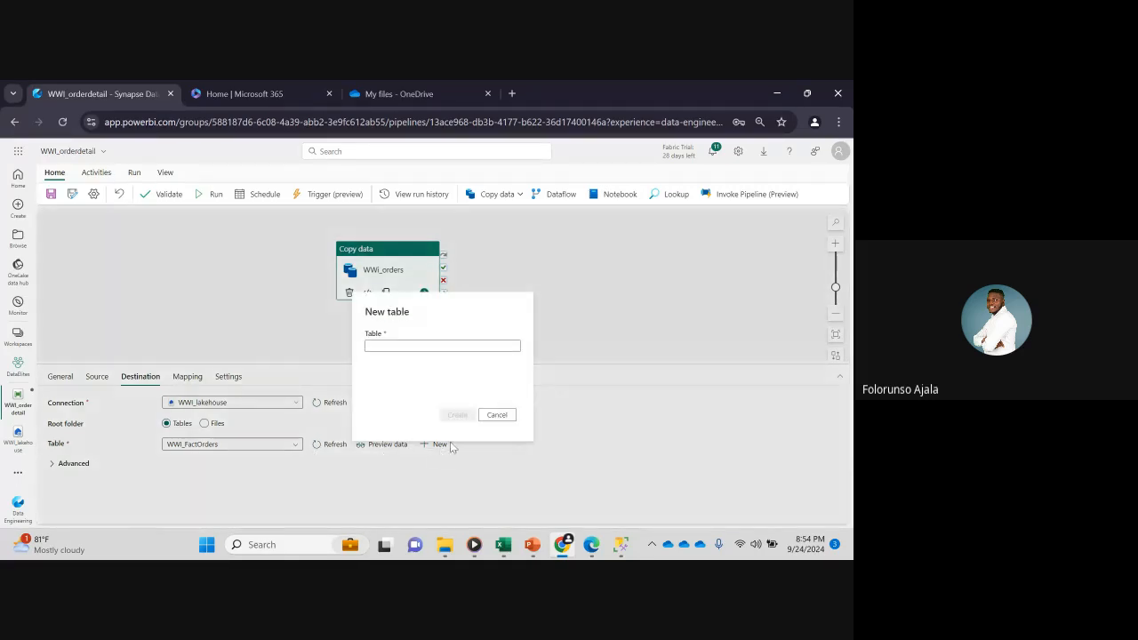
{"action": "left_click", "coordinate": [507, 417]}
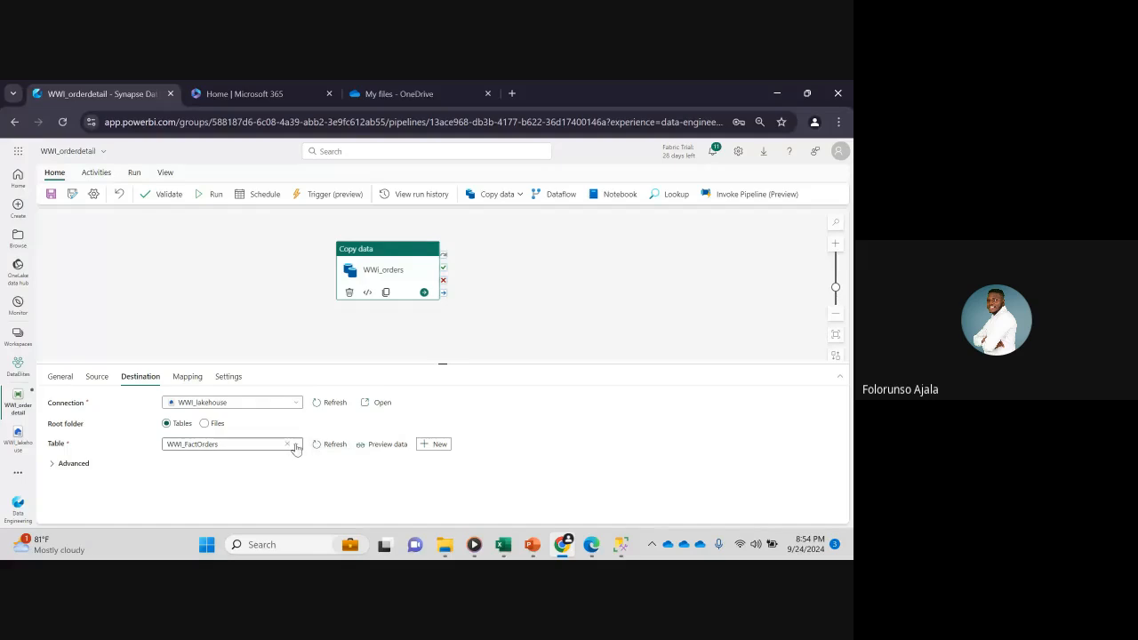
{"action": "left_click", "coordinate": [295, 447]}
{"action": "left_click", "coordinate": [287, 444]}
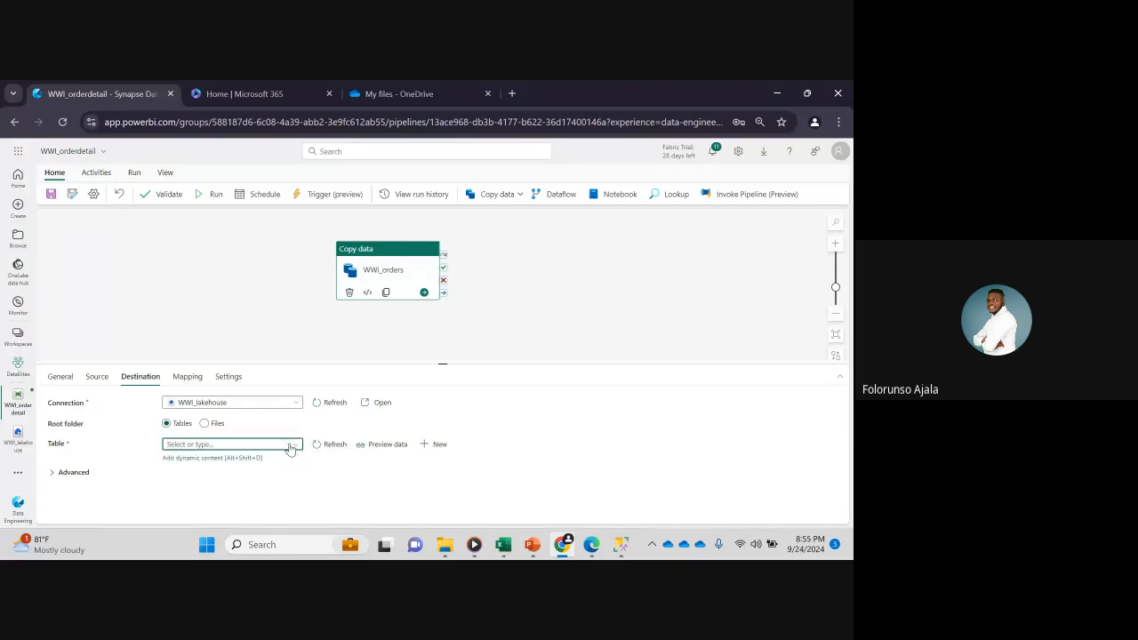
- Create a new destination table named WWI_orders for the copy activity
{"action": "left_click", "coordinate": [438, 446]}
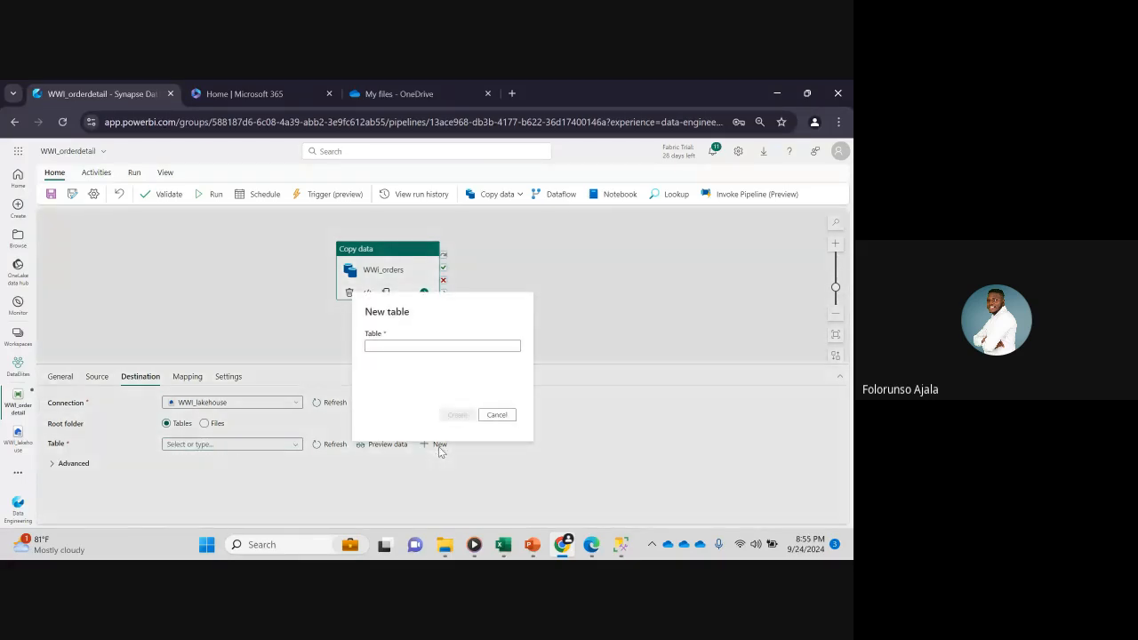
{"action": "left_click", "coordinate": [387, 346]}
{"action": "type", "text": "WWI_orders"}
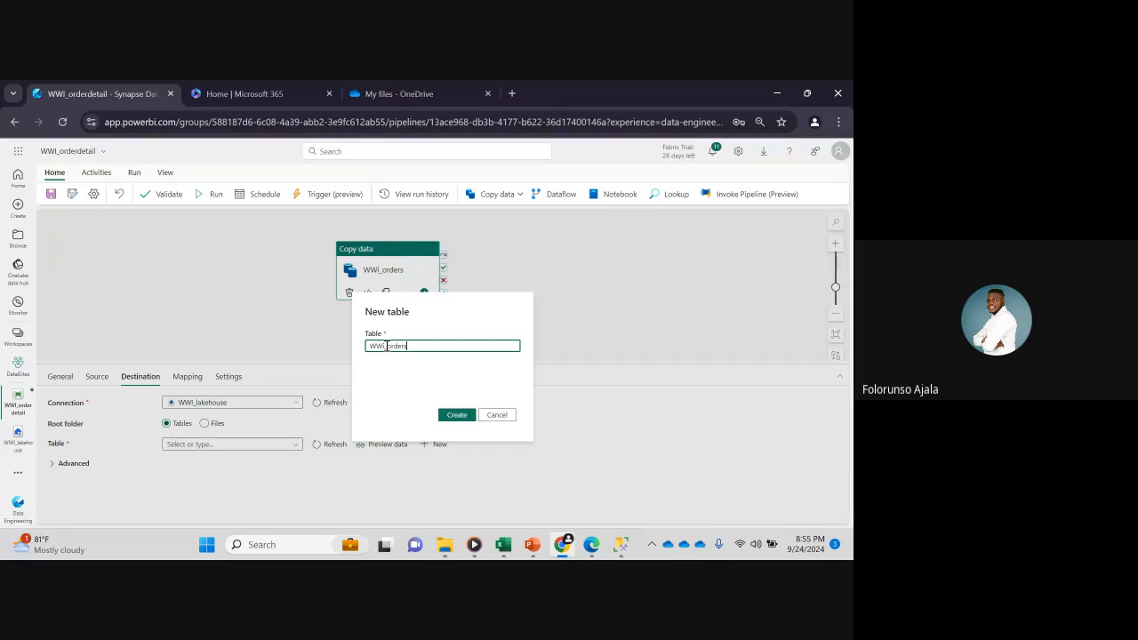
{"action": "left_click", "coordinate": [461, 415]}
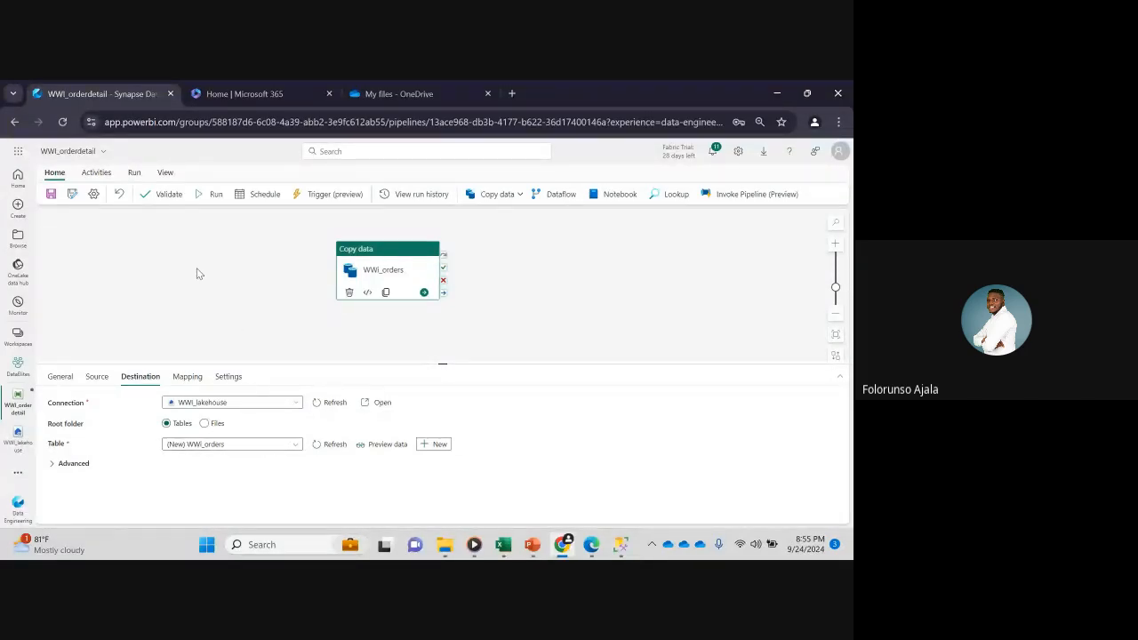
- Save the WWI_orderdetail pipeline and validate it
{"action": "left_click", "coordinate": [52, 194]}
{"action": "left_click", "coordinate": [163, 197]}
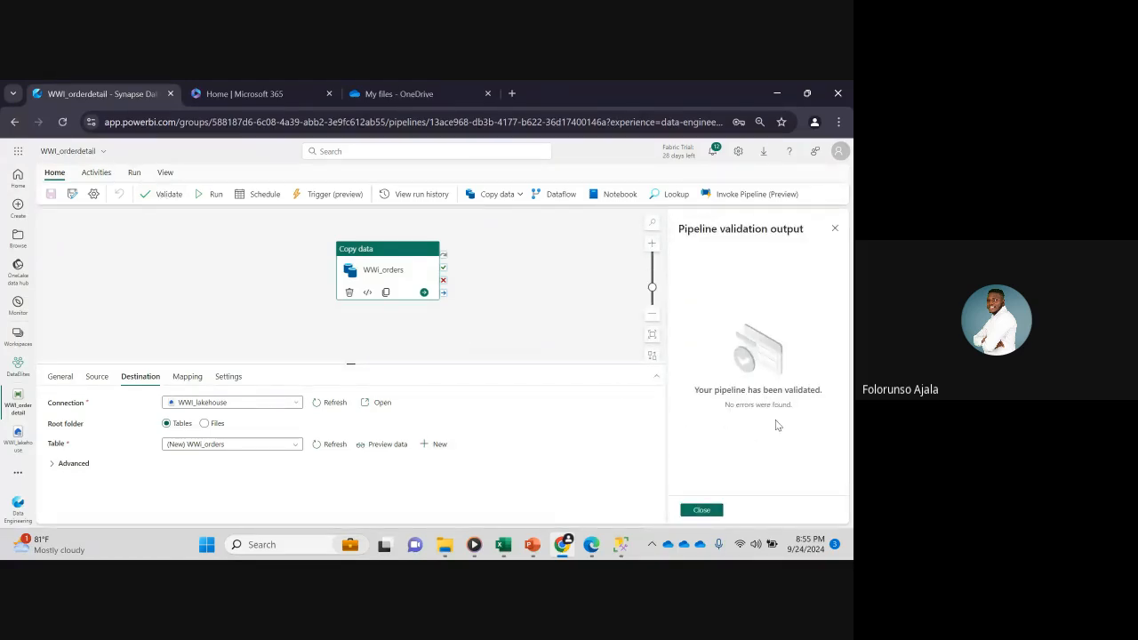
{"action": "left_click", "coordinate": [702, 511]}
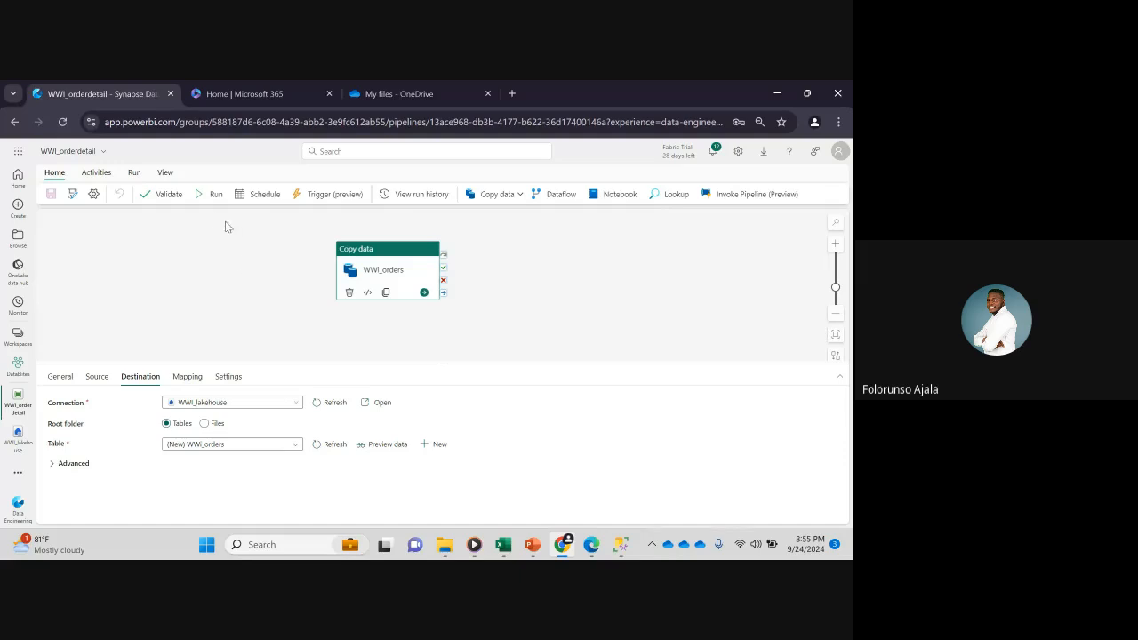
- Run the WWI_orderdetail pipeline and display its run output
{"action": "left_click", "coordinate": [199, 194]}
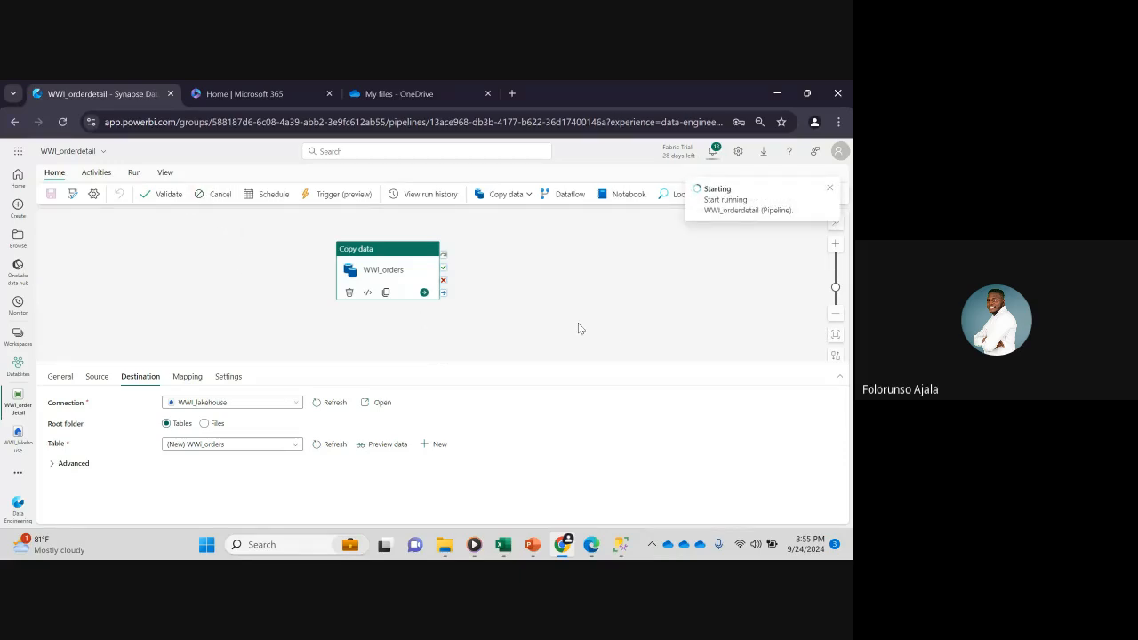
{"action": "left_click", "coordinate": [622, 329]}
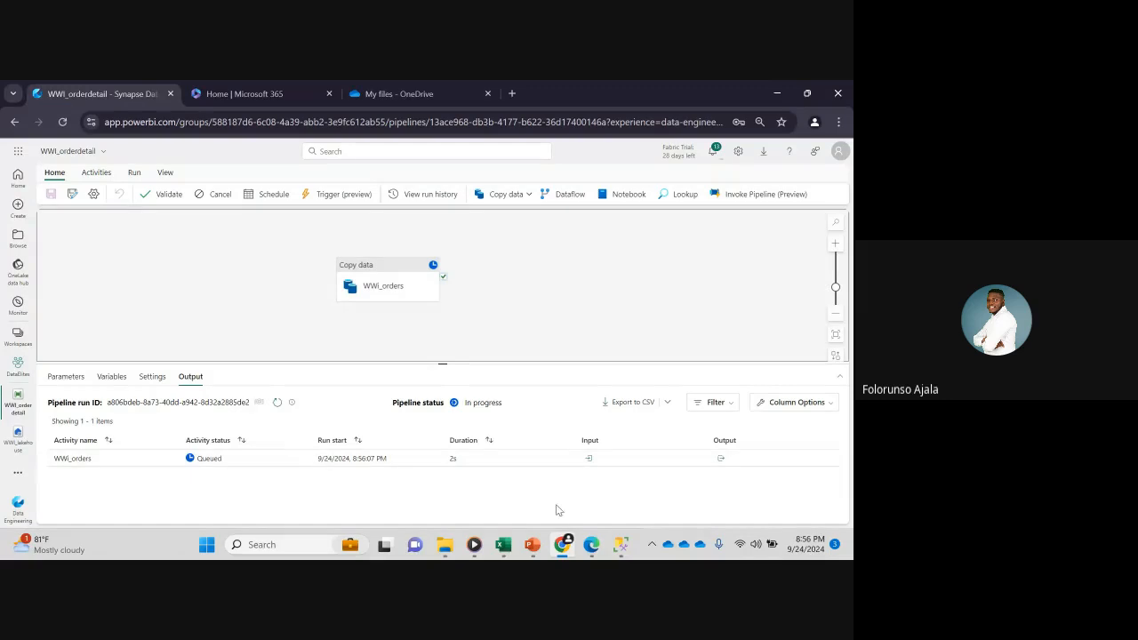
- Switch to the Google Meet window in Edge to check on the meeting
{"action": "mouse_move", "coordinate": [561, 547]}
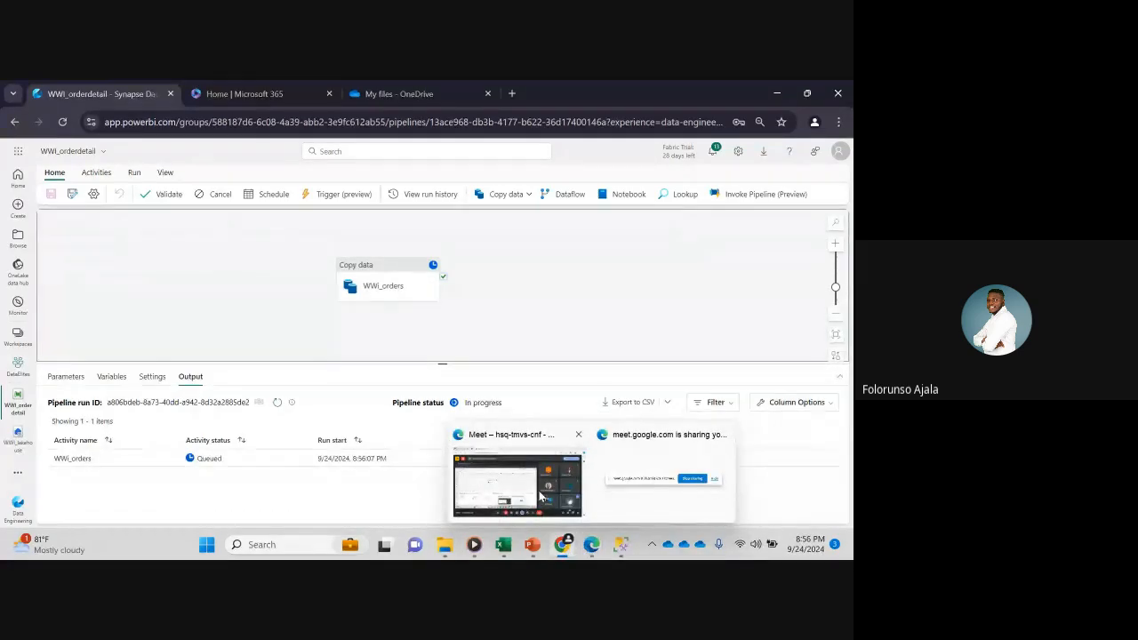
{"action": "left_click", "coordinate": [524, 449]}
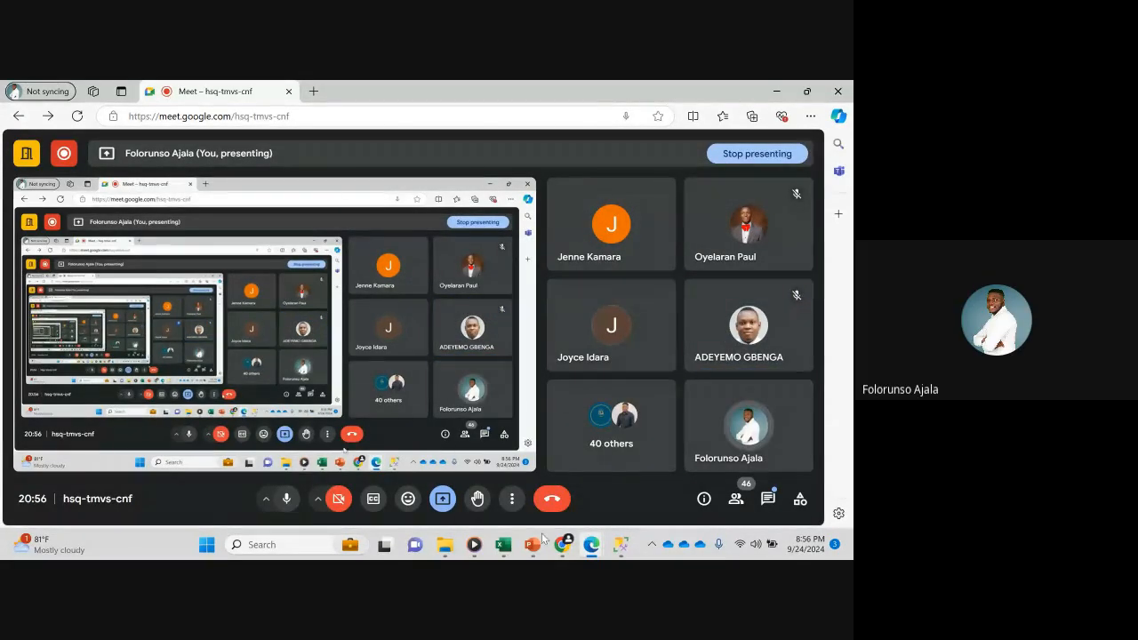
- Switch back to the WWI_orderdetail pipeline in Chrome and check the run status in its output
{"action": "mouse_move", "coordinate": [559, 548]}
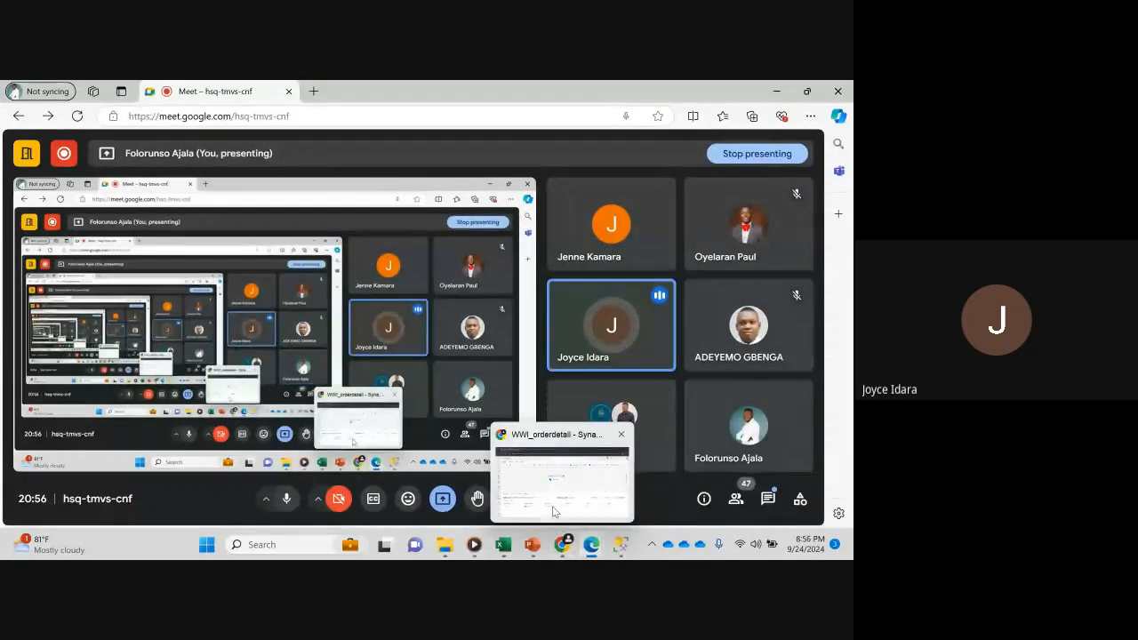
{"action": "left_click", "coordinate": [554, 507]}
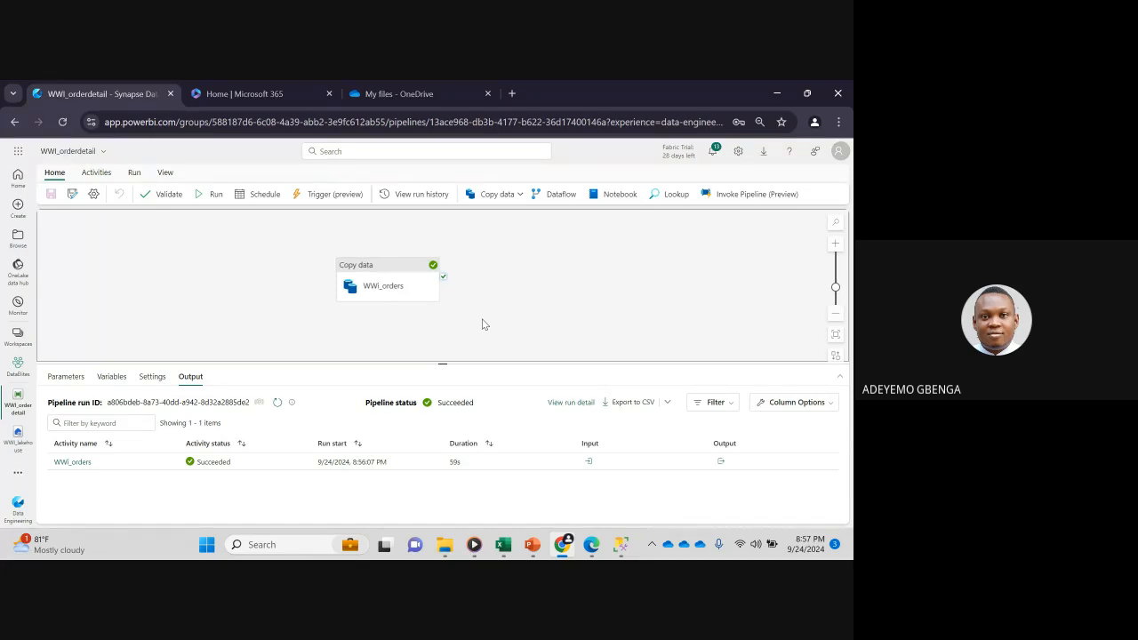
{"action": "mouse_move", "coordinate": [368, 283]}
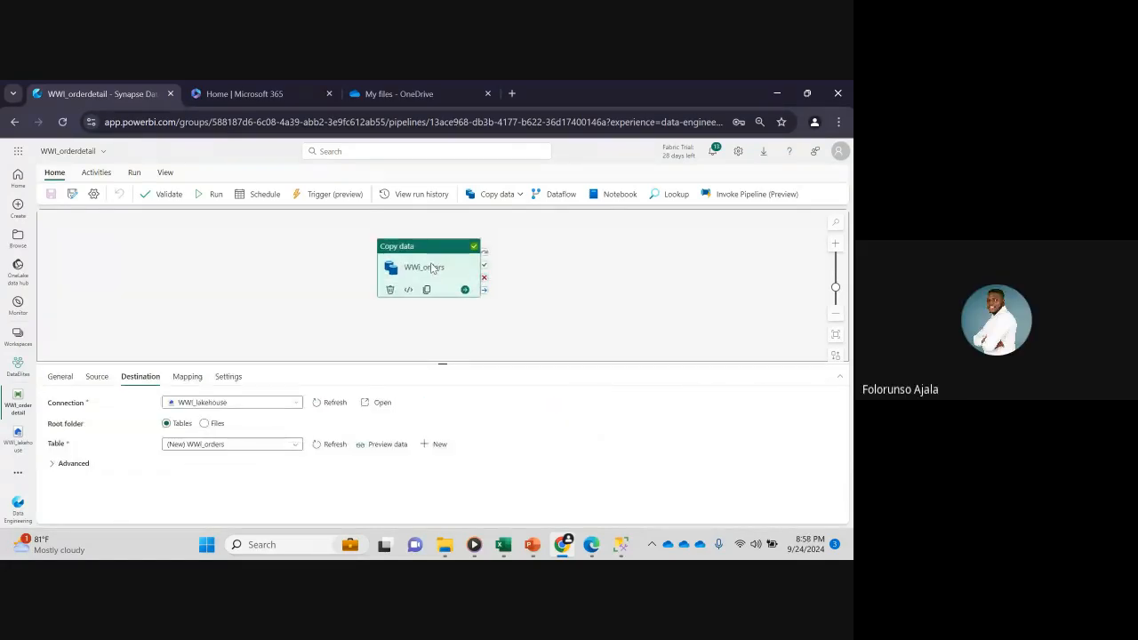
{"action": "left_click", "coordinate": [312, 287]}
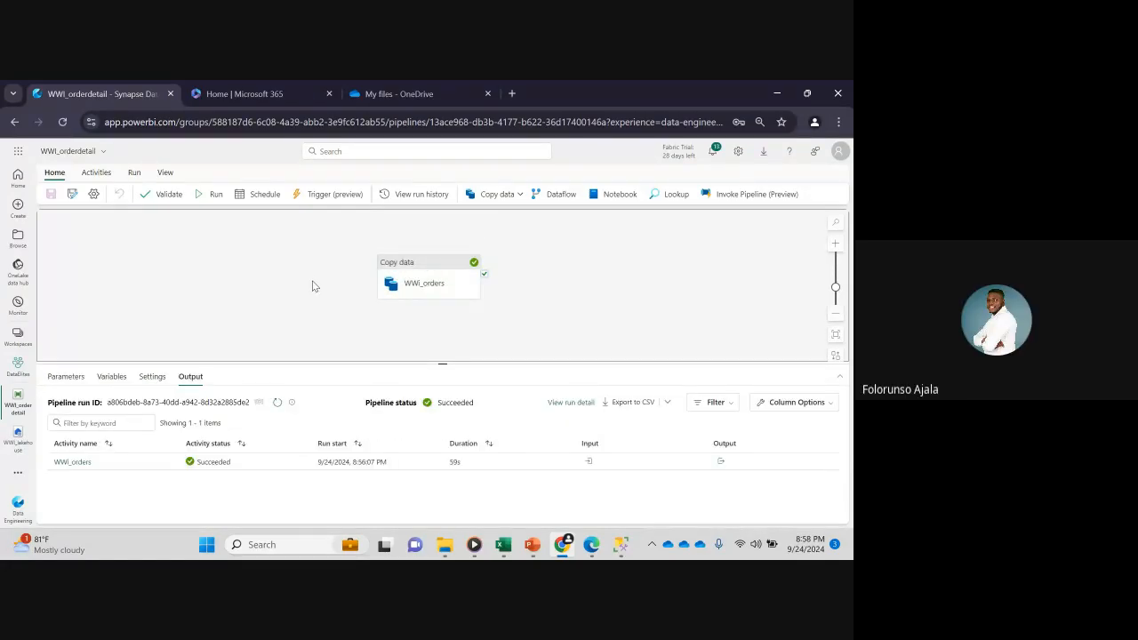
- View the Fabric settings, including the connections and gateways entry, and close them
{"action": "left_click", "coordinate": [738, 152]}
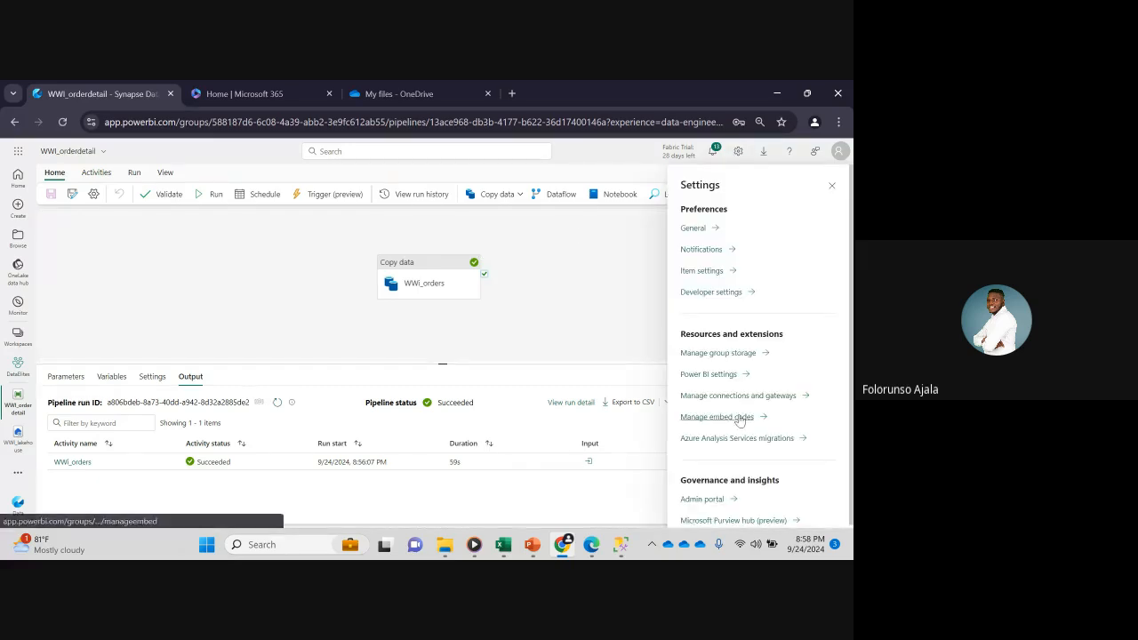
{"action": "scroll", "coordinate": [851, 374], "scroll_direction": "down", "scroll_amount": 1}
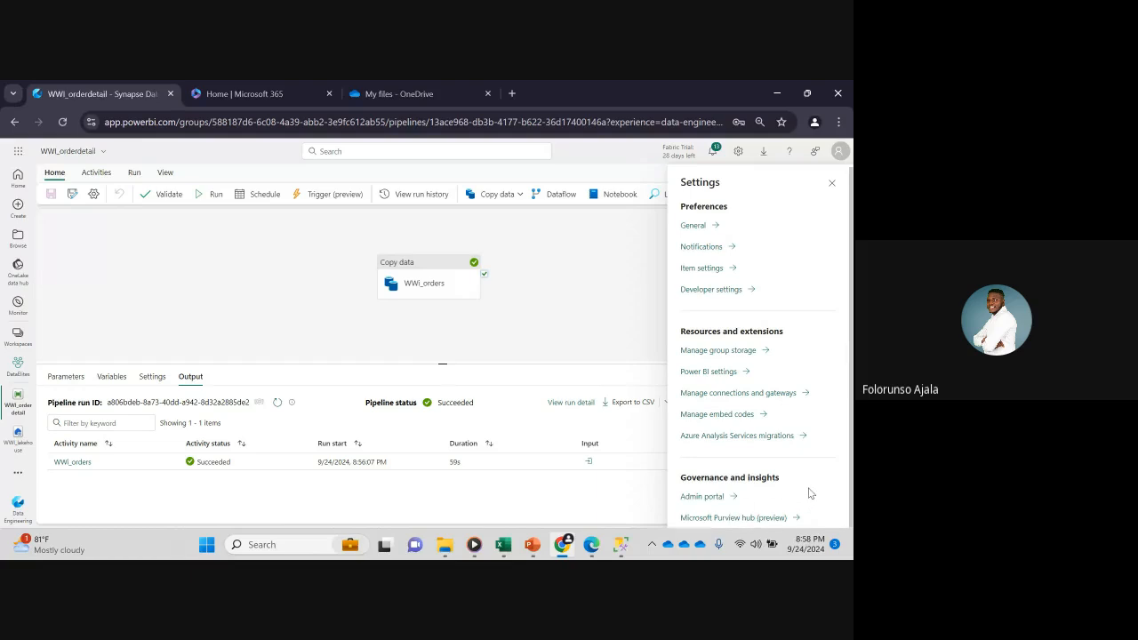
{"action": "left_click", "coordinate": [580, 313]}
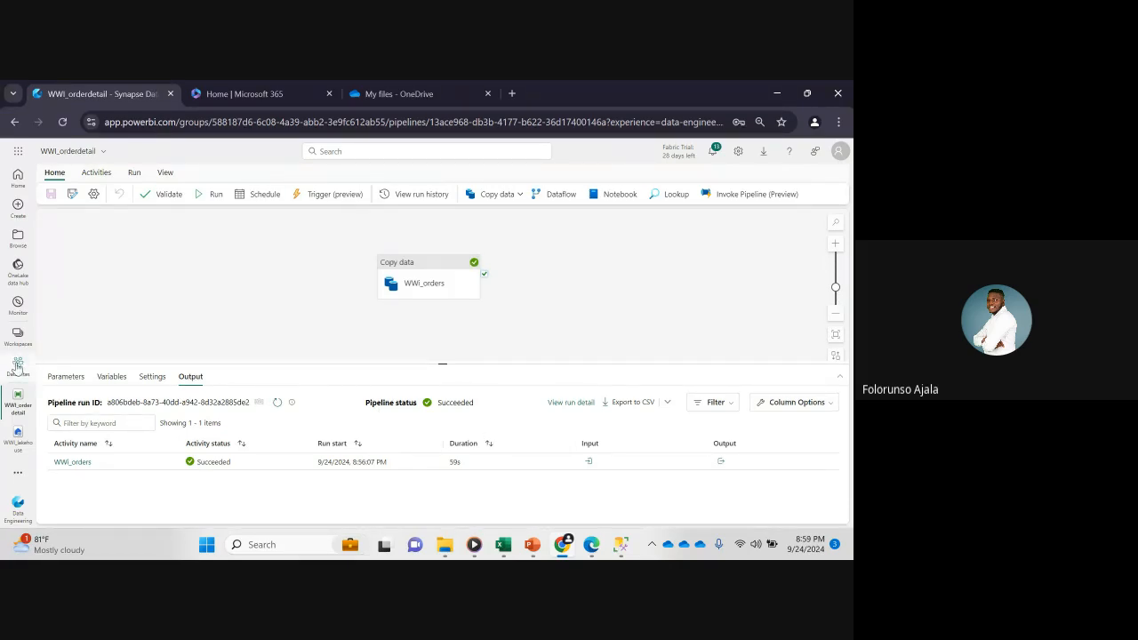
- Open WWI_lakehouse and refresh its Tables folder
{"action": "left_click", "coordinate": [15, 436]}
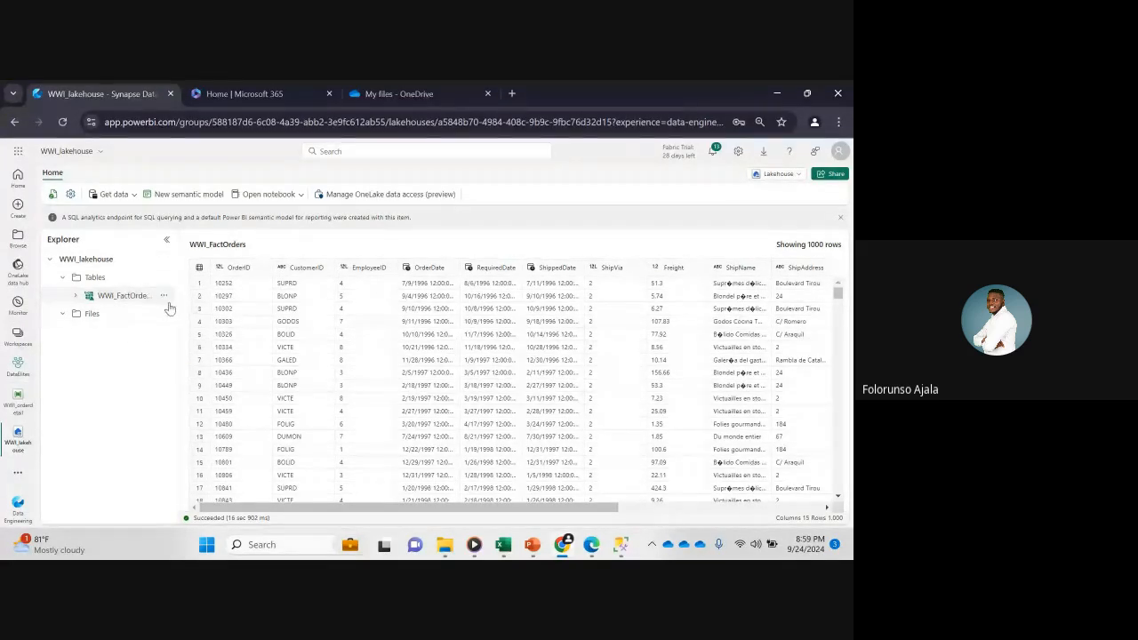
{"action": "left_click", "coordinate": [164, 299]}
{"action": "left_click", "coordinate": [129, 285]}
{"action": "left_click", "coordinate": [164, 278]}
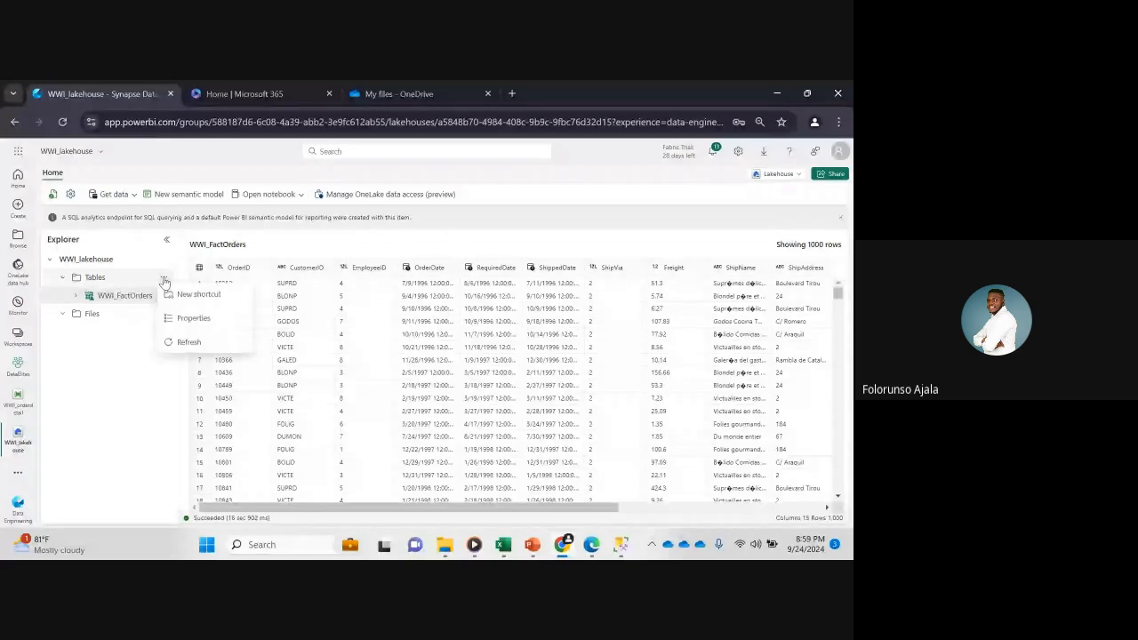
{"action": "left_click", "coordinate": [185, 343]}
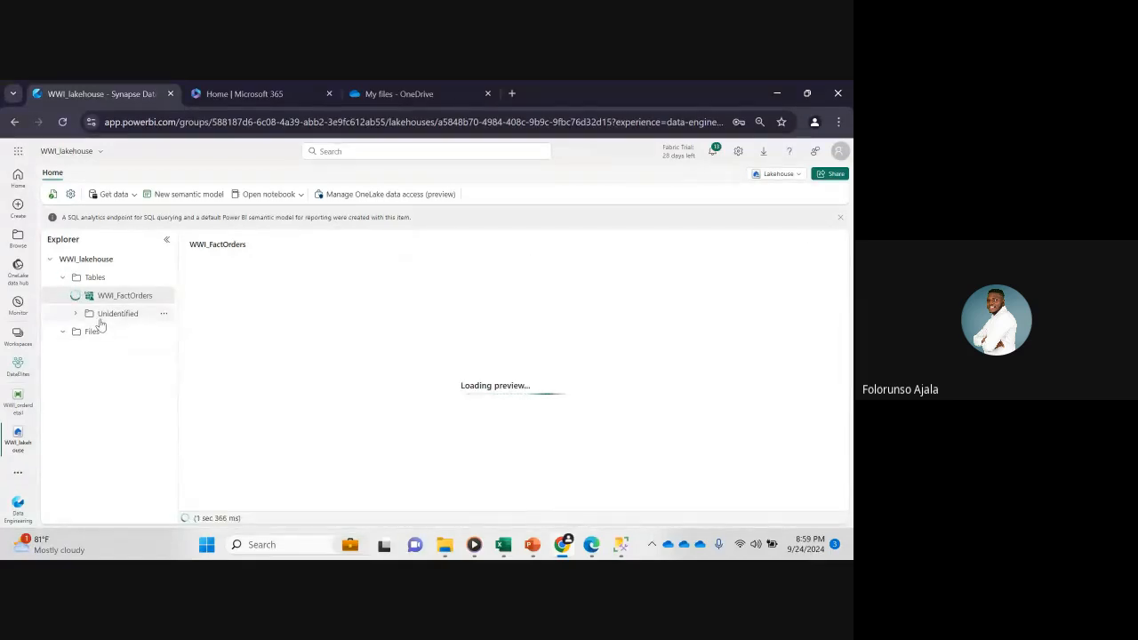
- Refresh the Unidentified folder under Tables and preview the WWI_orders table
{"action": "left_click", "coordinate": [163, 314]}
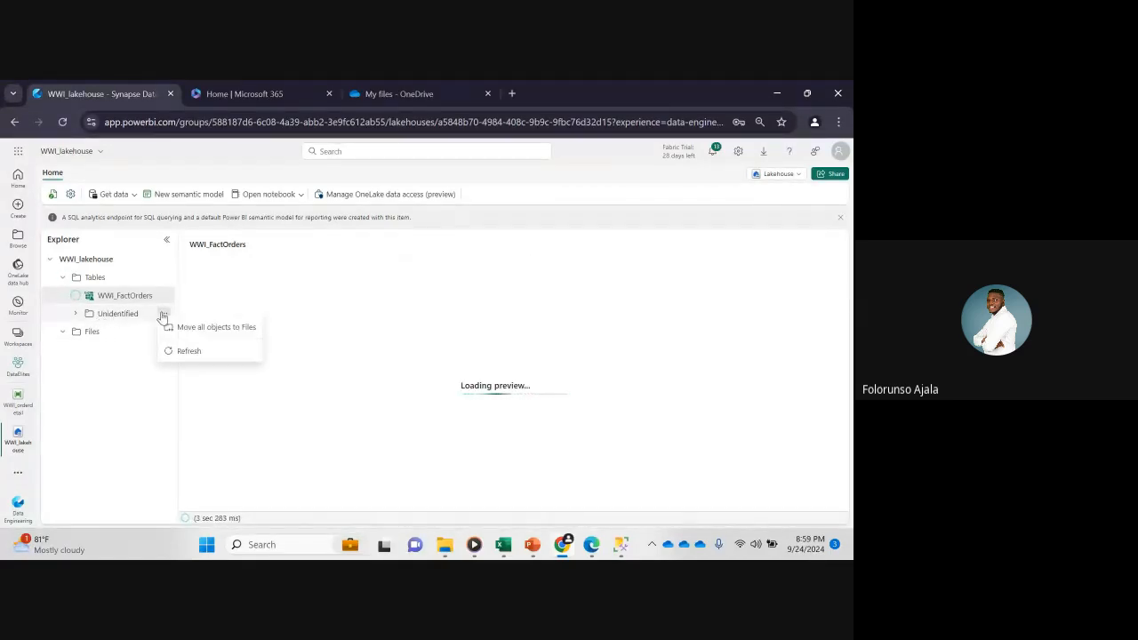
{"action": "left_click", "coordinate": [182, 355]}
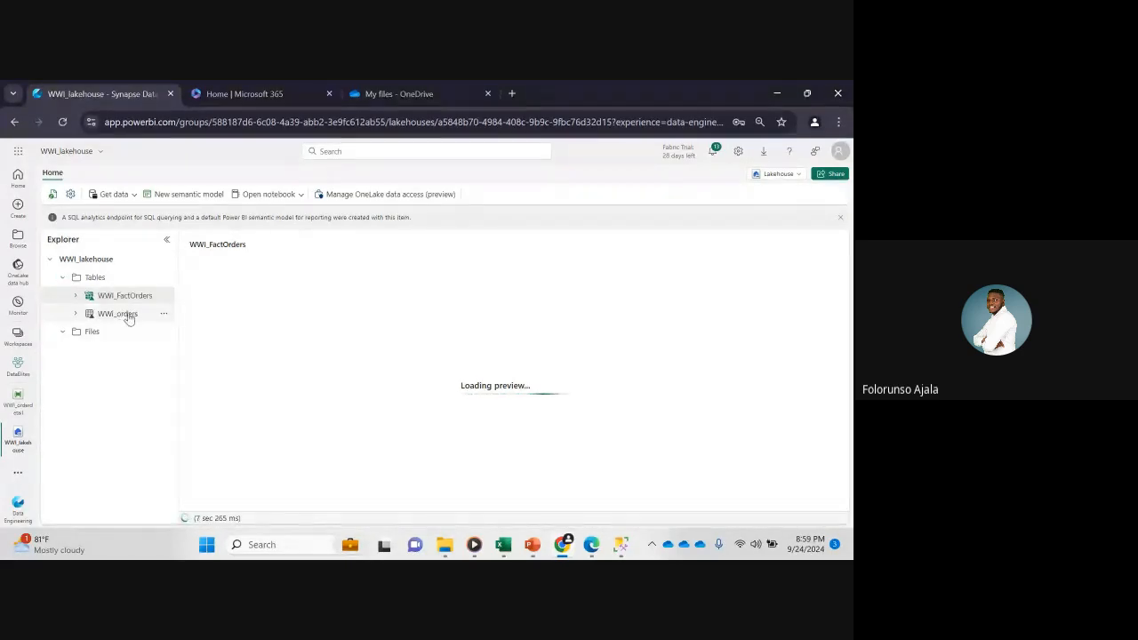
{"action": "left_click", "coordinate": [128, 317]}
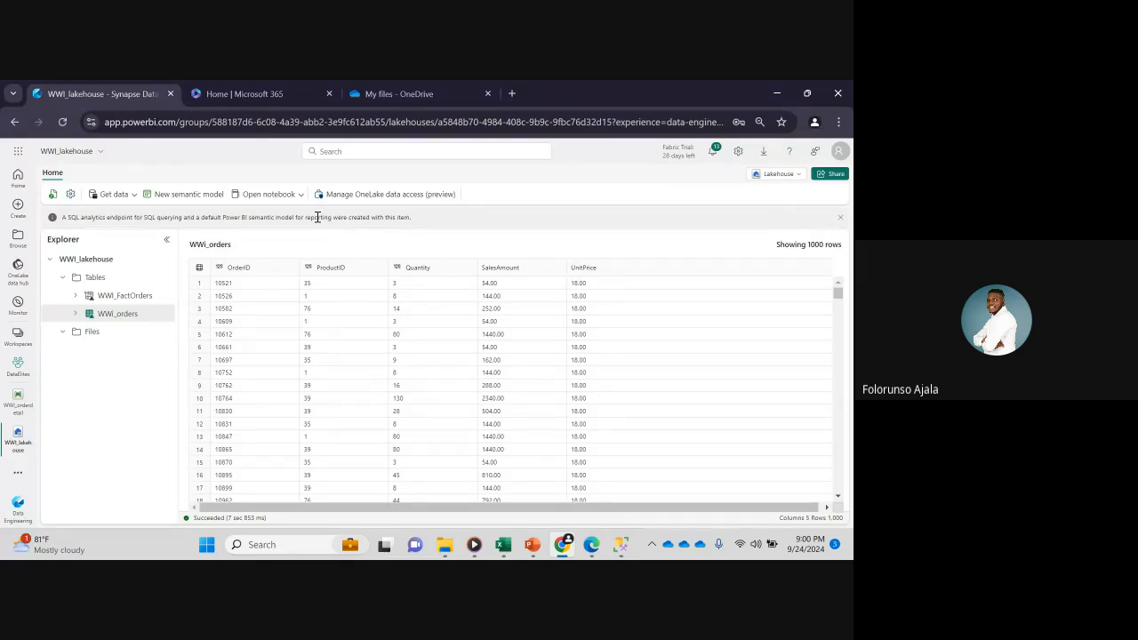
- Create a new Dataflow Gen2 from WWI_lakehouse
{"action": "left_click", "coordinate": [134, 196]}
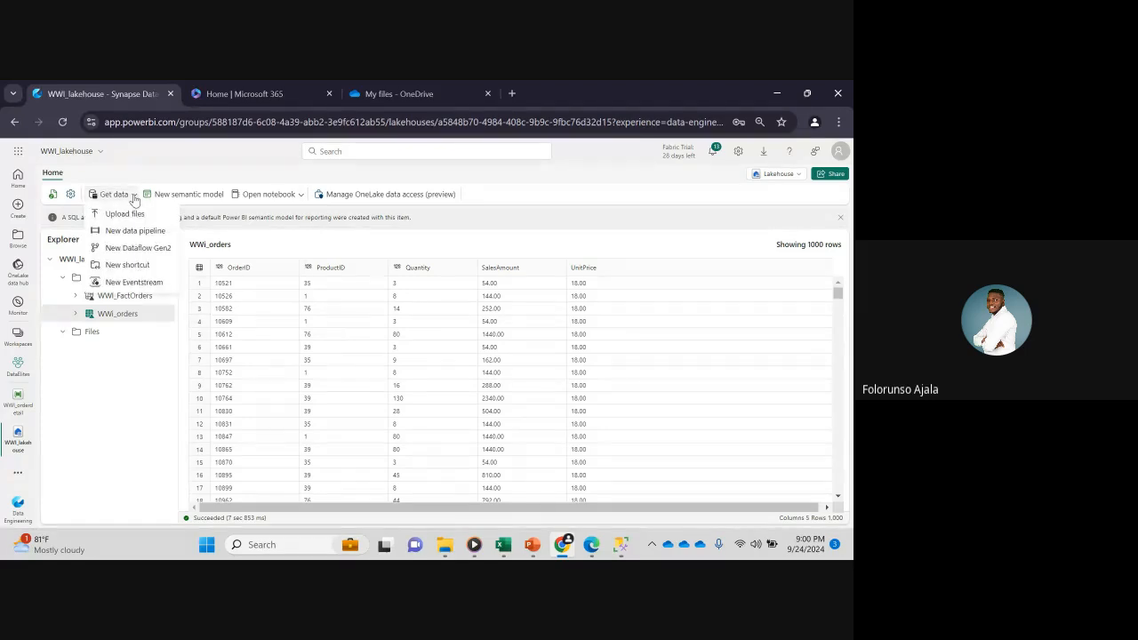
{"action": "left_click", "coordinate": [136, 253]}
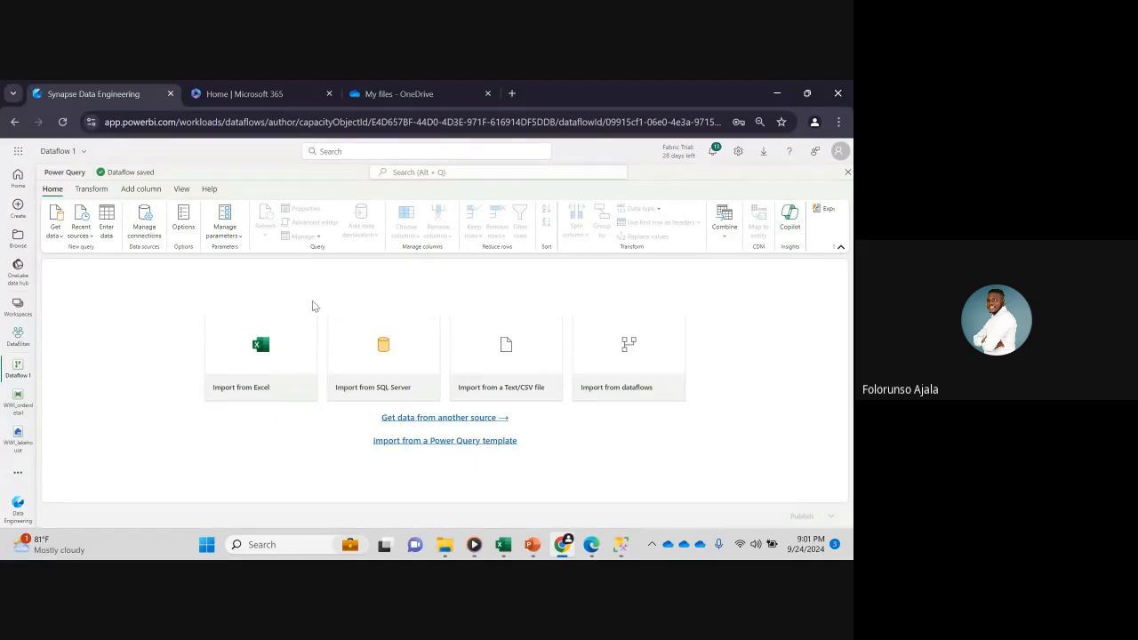
{"action": "left_click", "coordinate": [55, 230]}
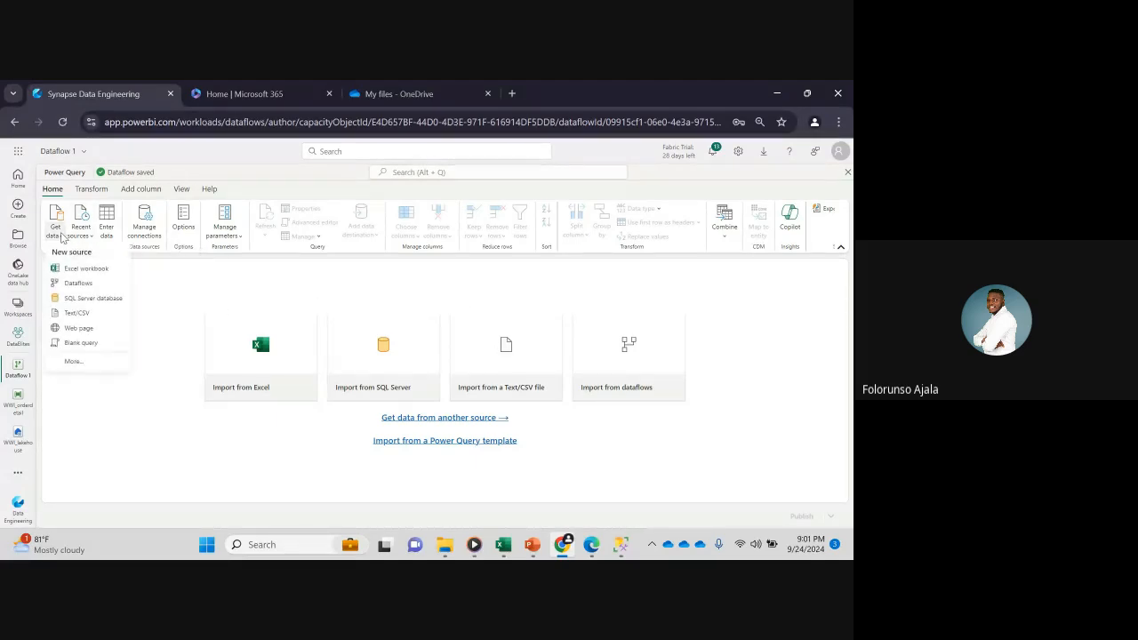
{"action": "left_click", "coordinate": [74, 363]}
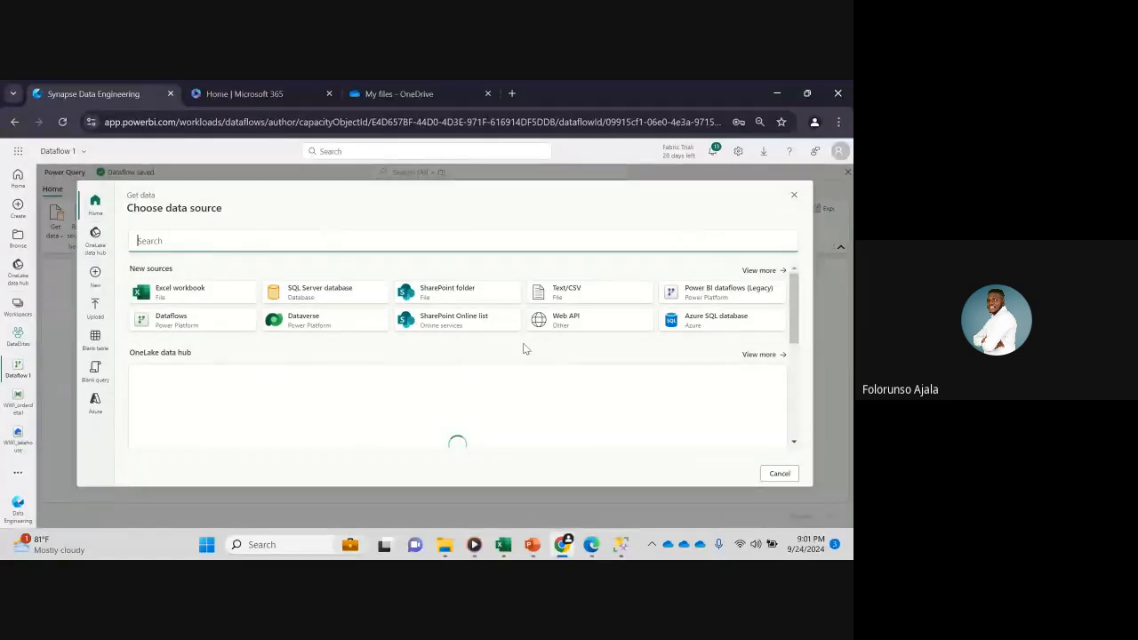
{"action": "left_click", "coordinate": [796, 197]}
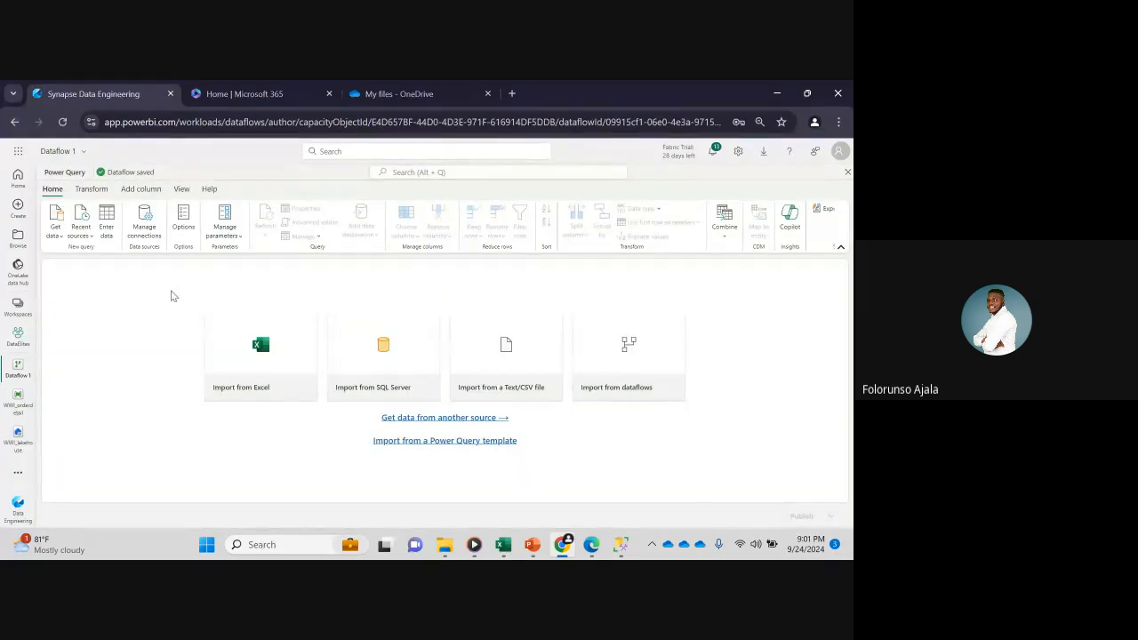
- Add an Excel workbook as the dataflow's new source and display its connection settings
{"action": "left_click", "coordinate": [55, 229]}
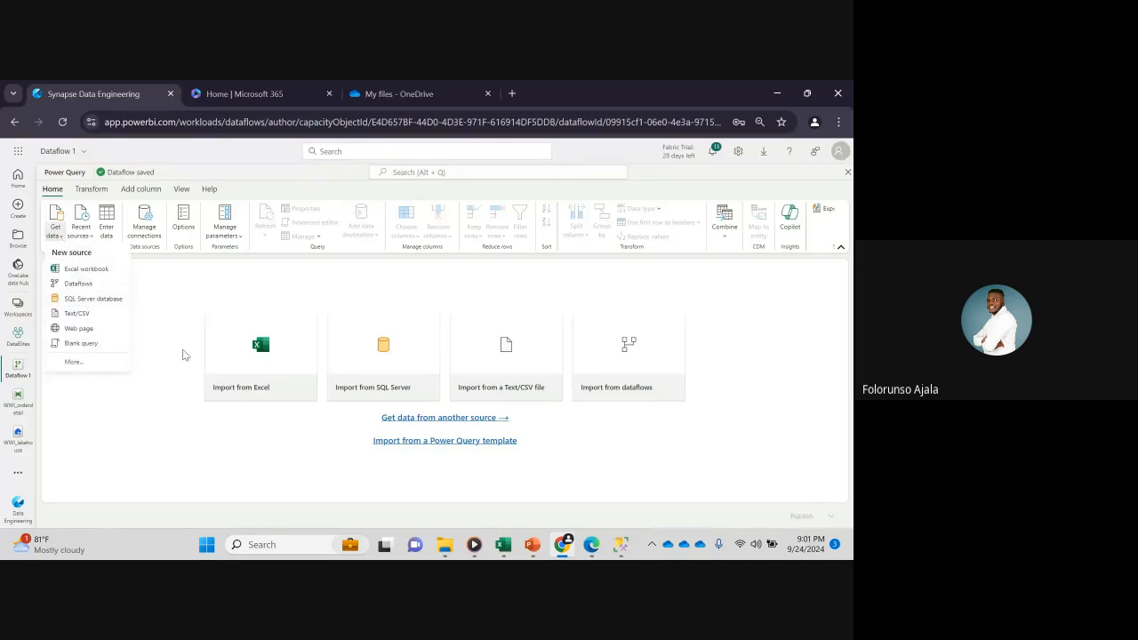
{"action": "left_click", "coordinate": [101, 271]}
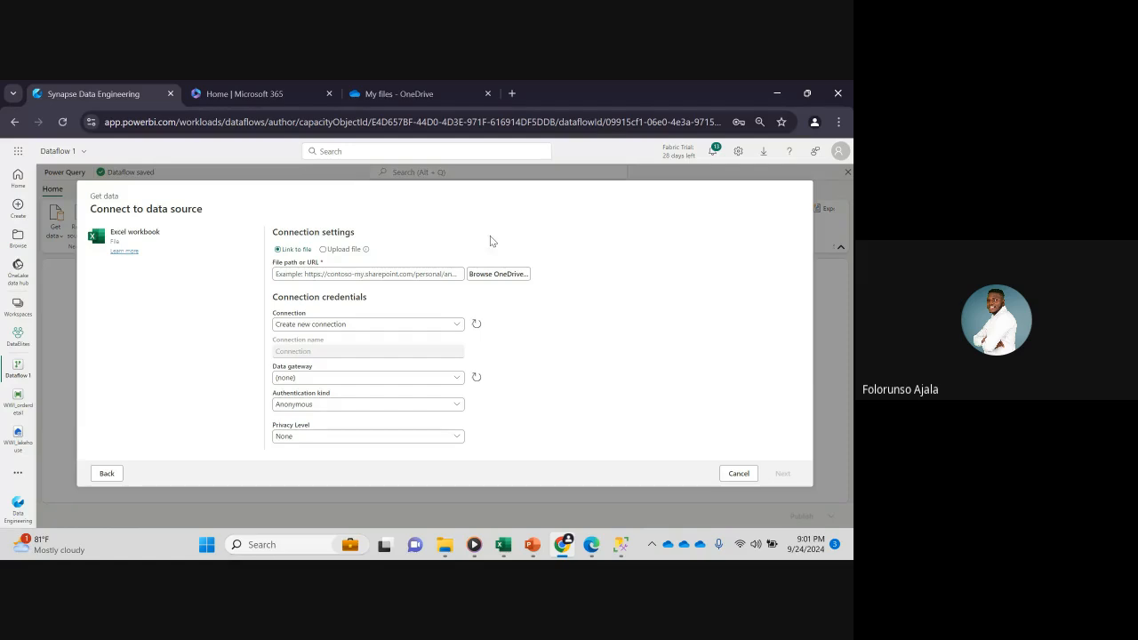
- Switch to OneDrive and open the WideWorldImporters folder inside project > WWI DATASET (Fabric Project)
{"action": "left_click", "coordinate": [406, 93]}
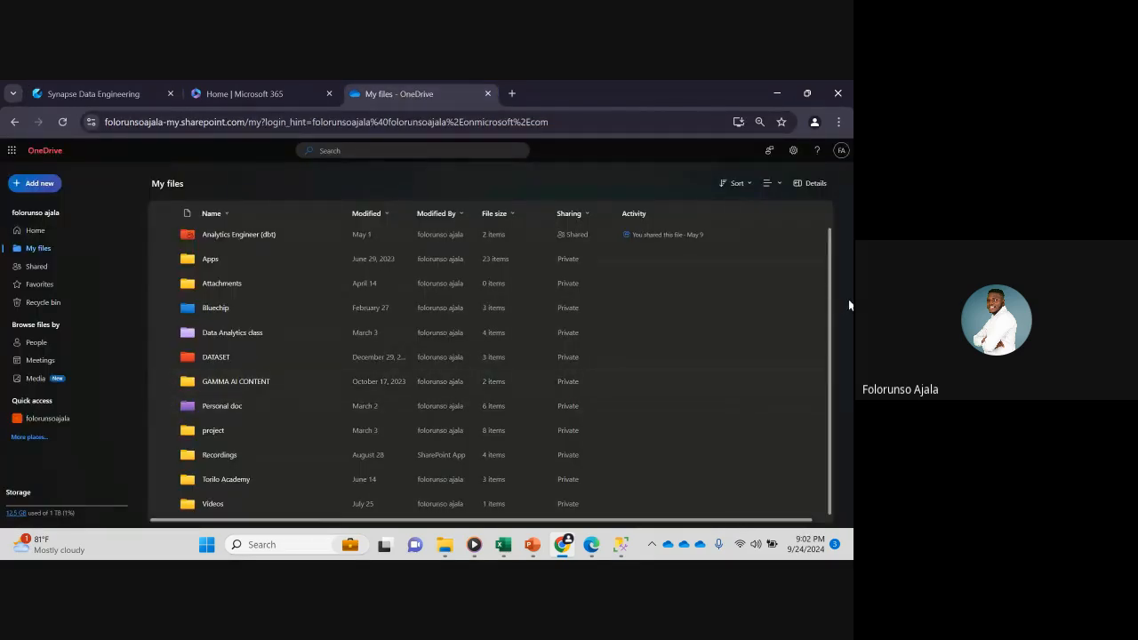
{"action": "left_click", "coordinate": [214, 432]}
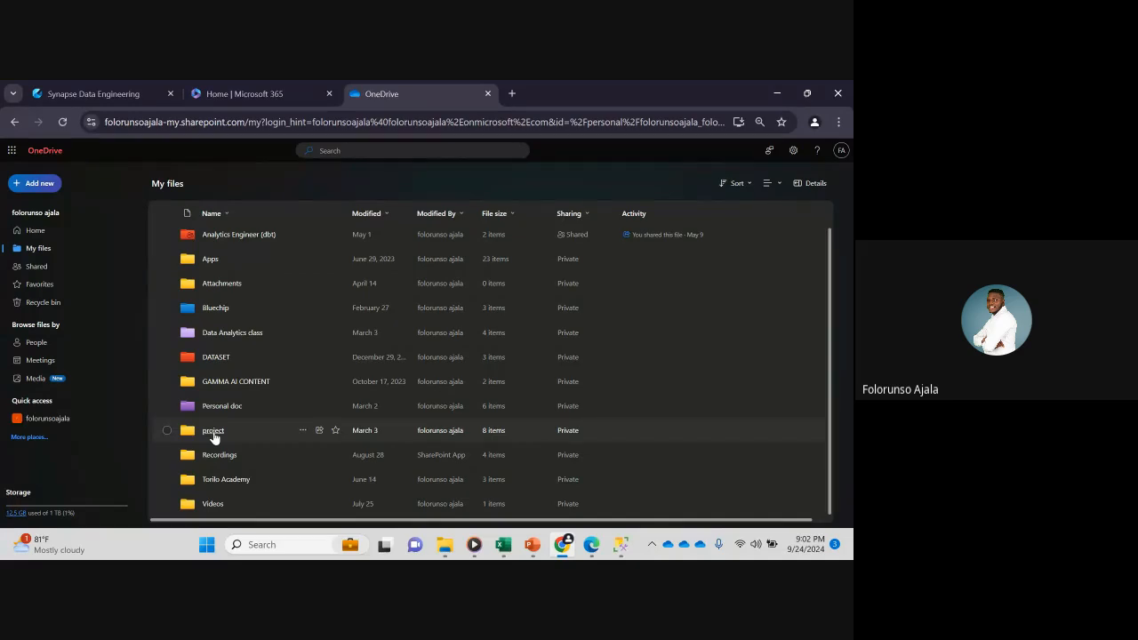
{"action": "left_click", "coordinate": [216, 437]}
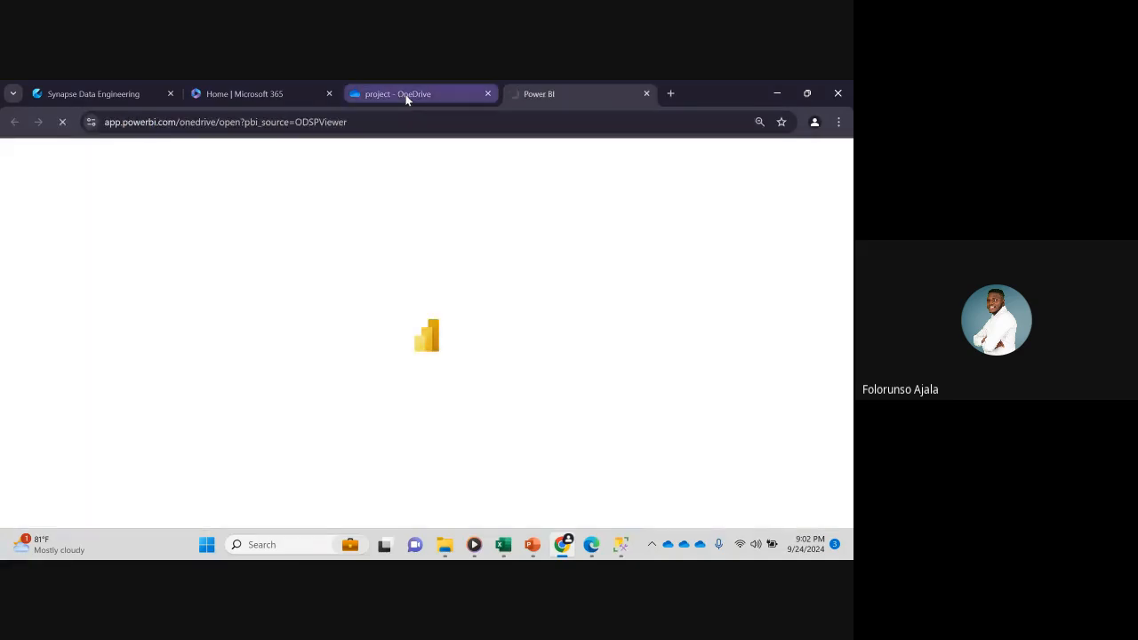
{"action": "left_click", "coordinate": [405, 96]}
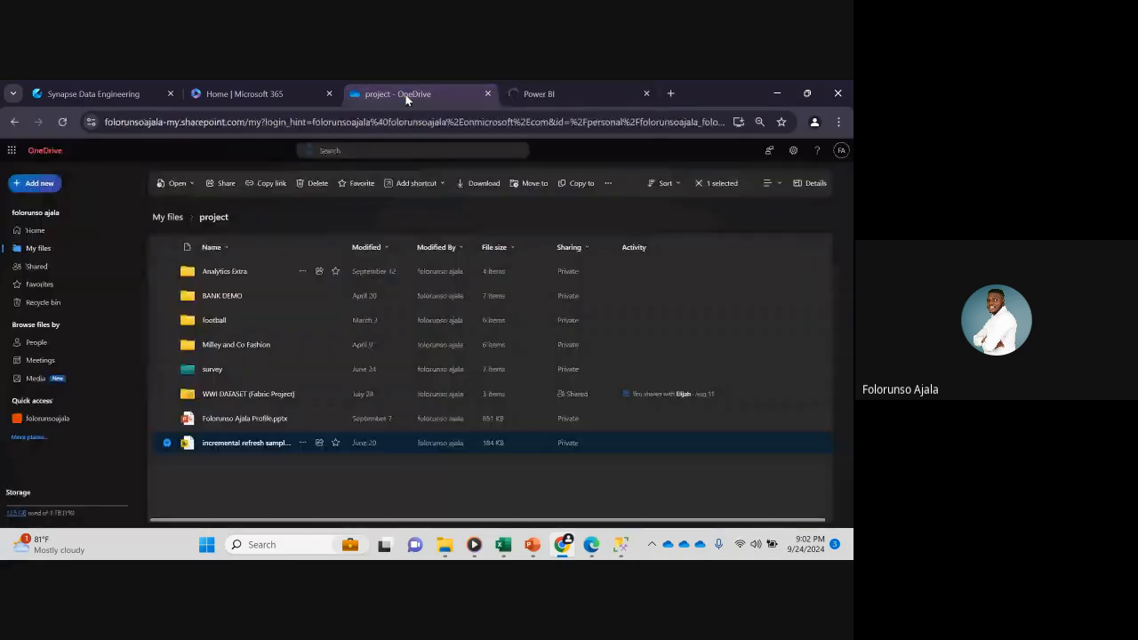
{"action": "left_click", "coordinate": [225, 397]}
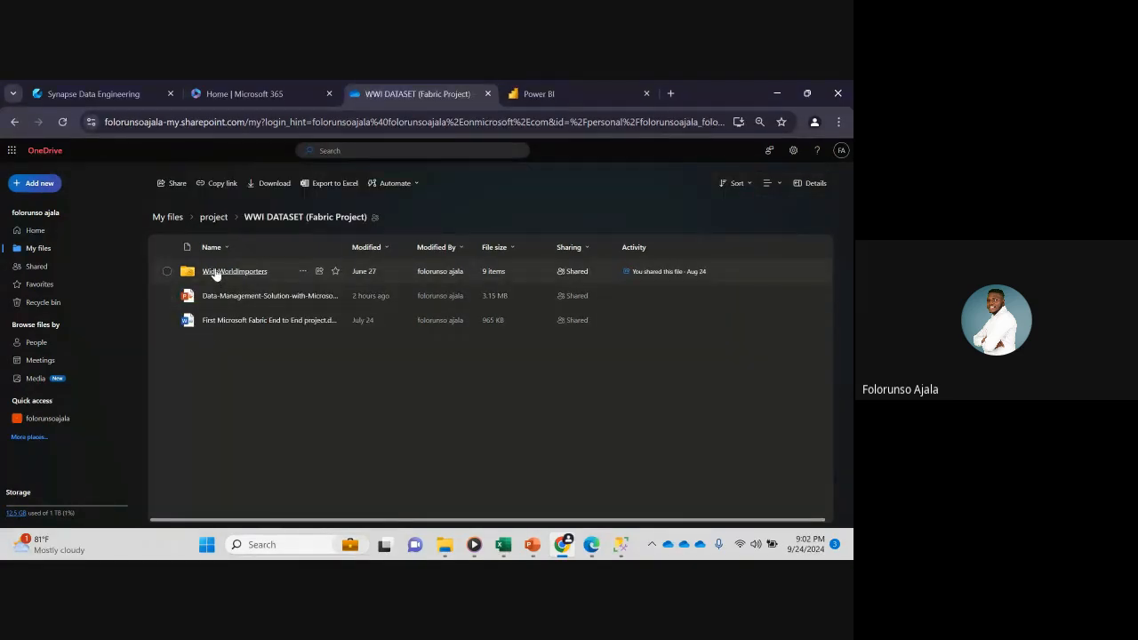
{"action": "double_click", "coordinate": [215, 277]}
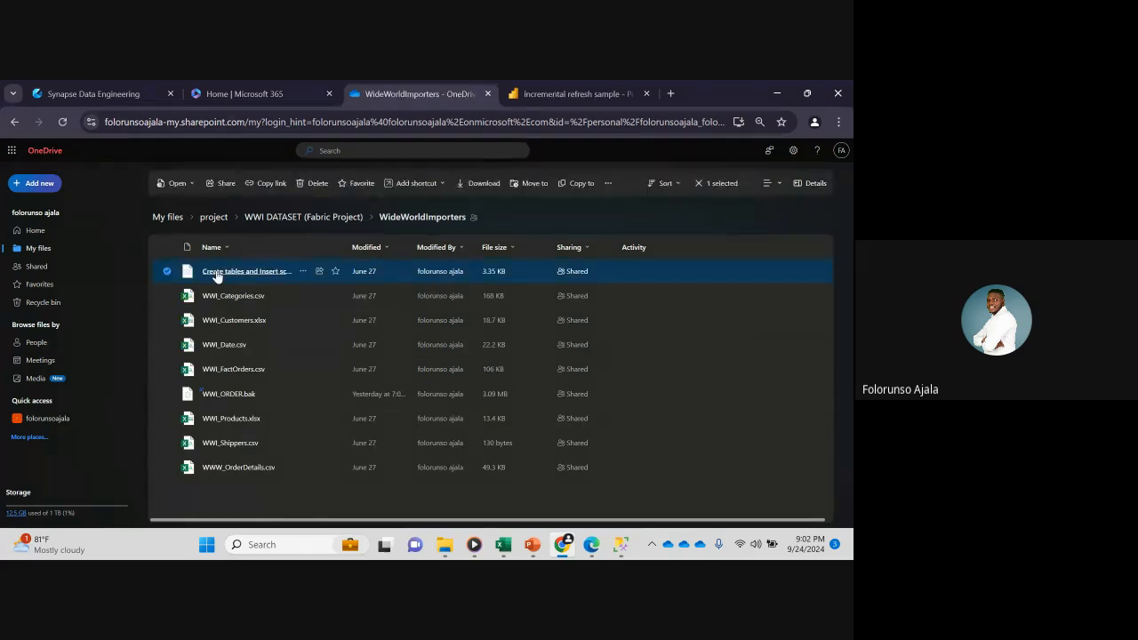
{"action": "left_click", "coordinate": [215, 274]}
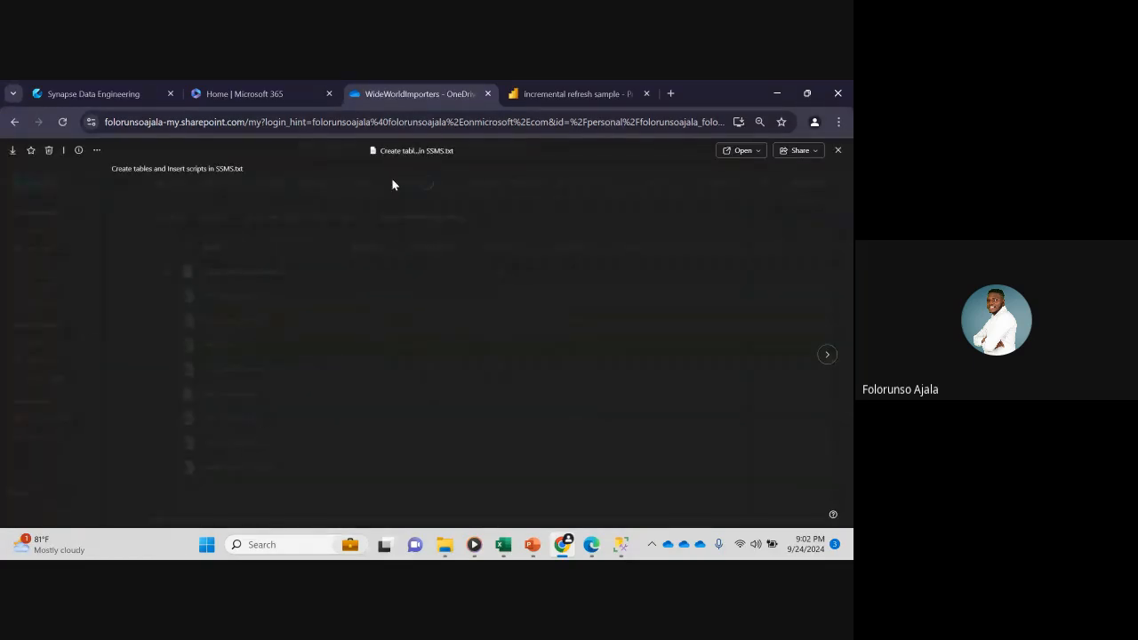
{"action": "left_click", "coordinate": [13, 123]}
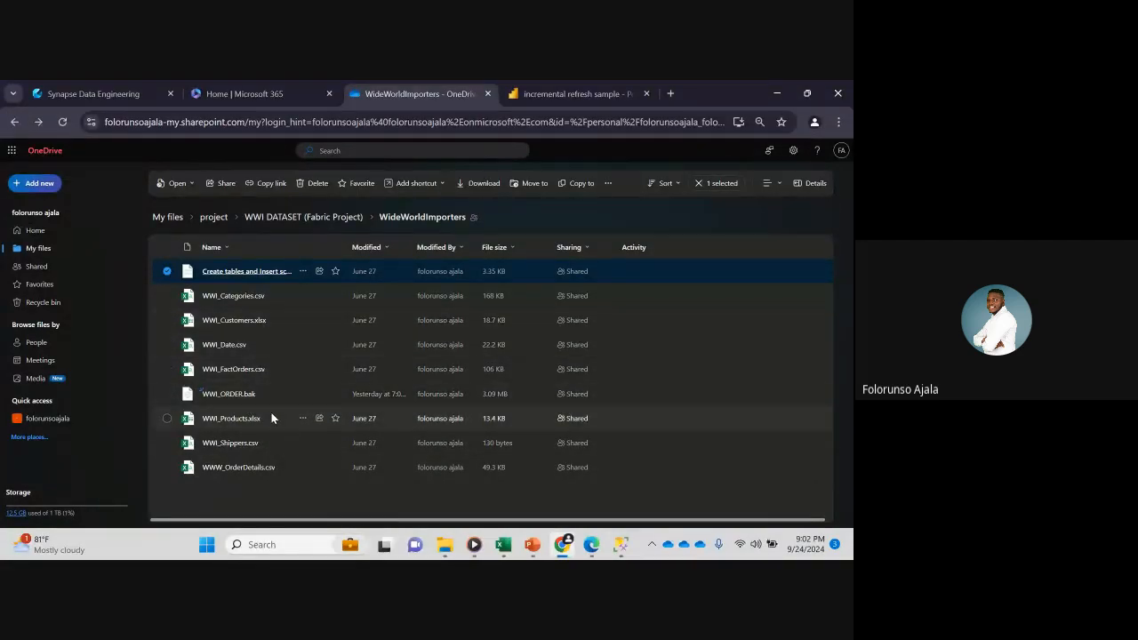
- Show the details of WWI_Customers.xlsx and copy its file path
{"action": "left_click", "coordinate": [301, 325]}
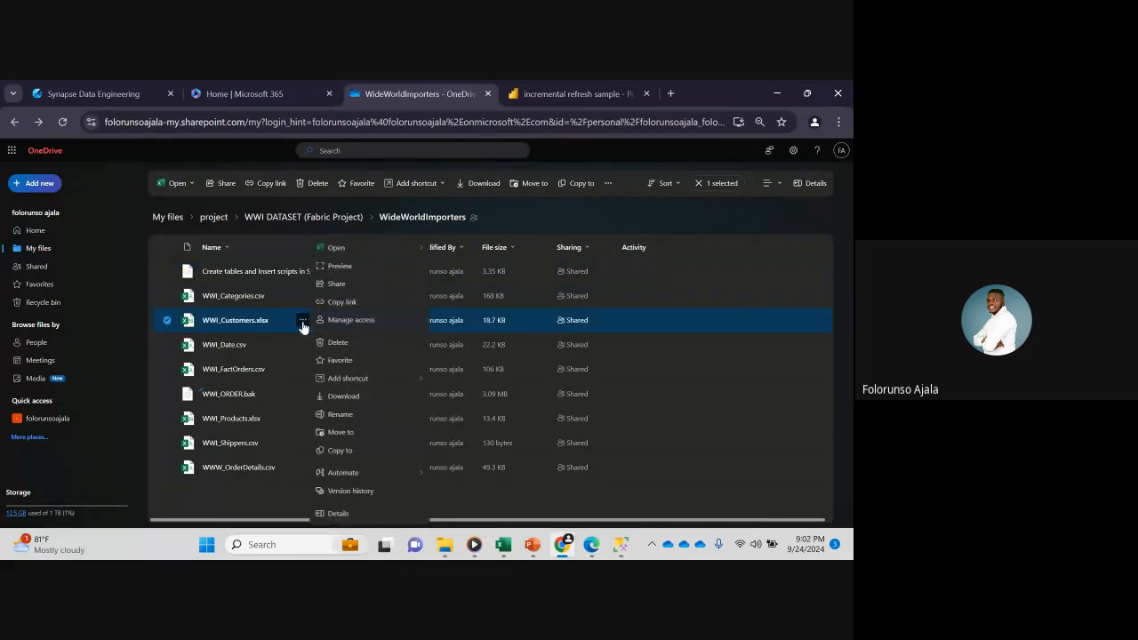
{"action": "left_click", "coordinate": [338, 513]}
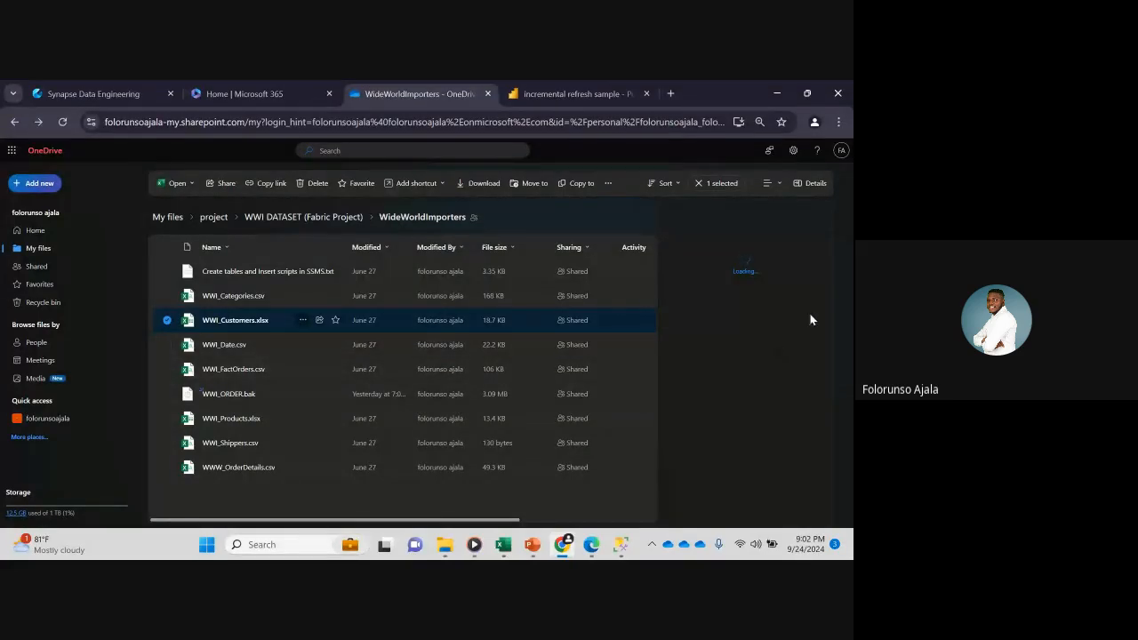
{"action": "scroll", "coordinate": [833, 312], "scroll_direction": "down", "scroll_amount": 2}
{"action": "left_click_drag", "start_coordinate": [833, 312], "coordinate": [823, 400]}
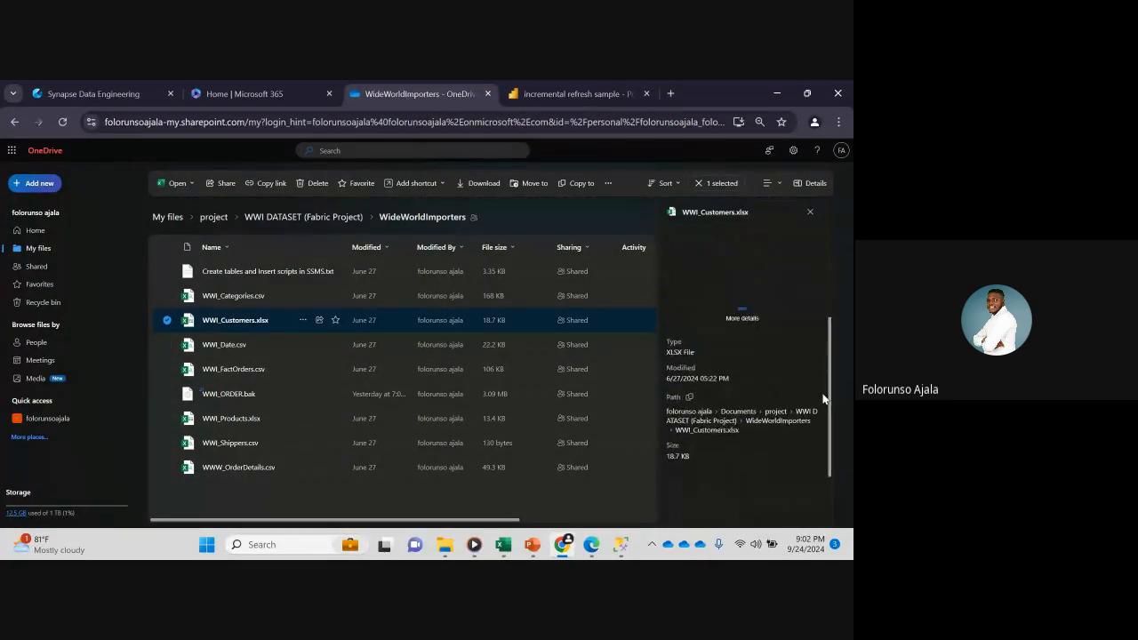
{"action": "left_click", "coordinate": [690, 399]}
- Link the dataflow's Excel workbook source to the copied WWI_Customers.xlsx path and select sheet1 as the data to import
{"action": "left_click", "coordinate": [96, 94]}
{"action": "left_click", "coordinate": [304, 274]}
{"action": "key", "text": "ctrl+v"}
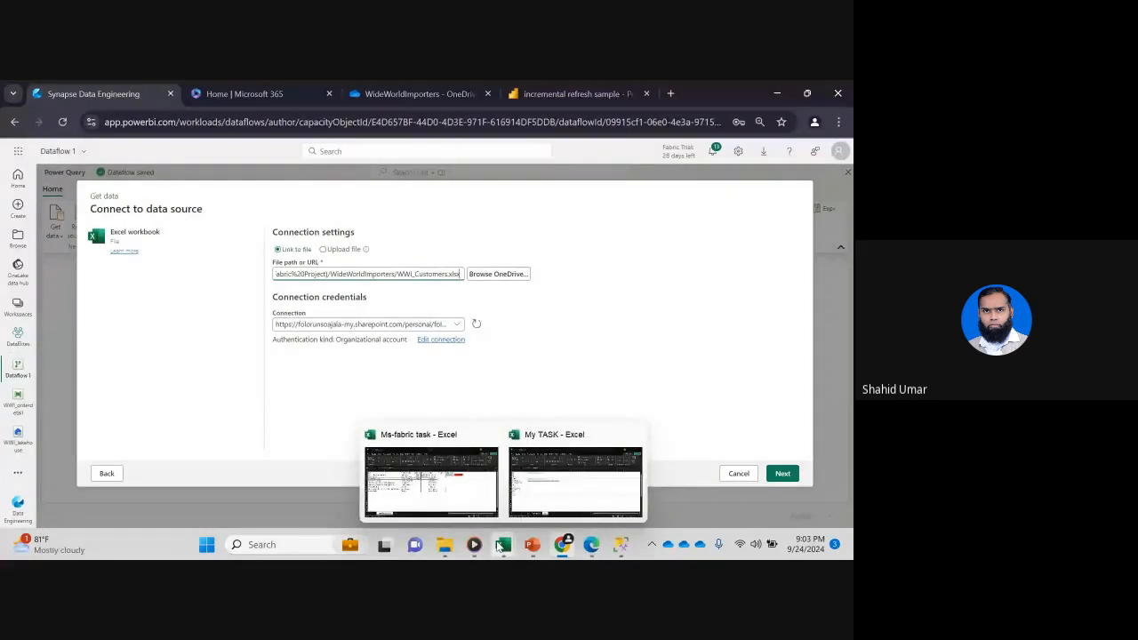
{"action": "mouse_move", "coordinate": [574, 548]}
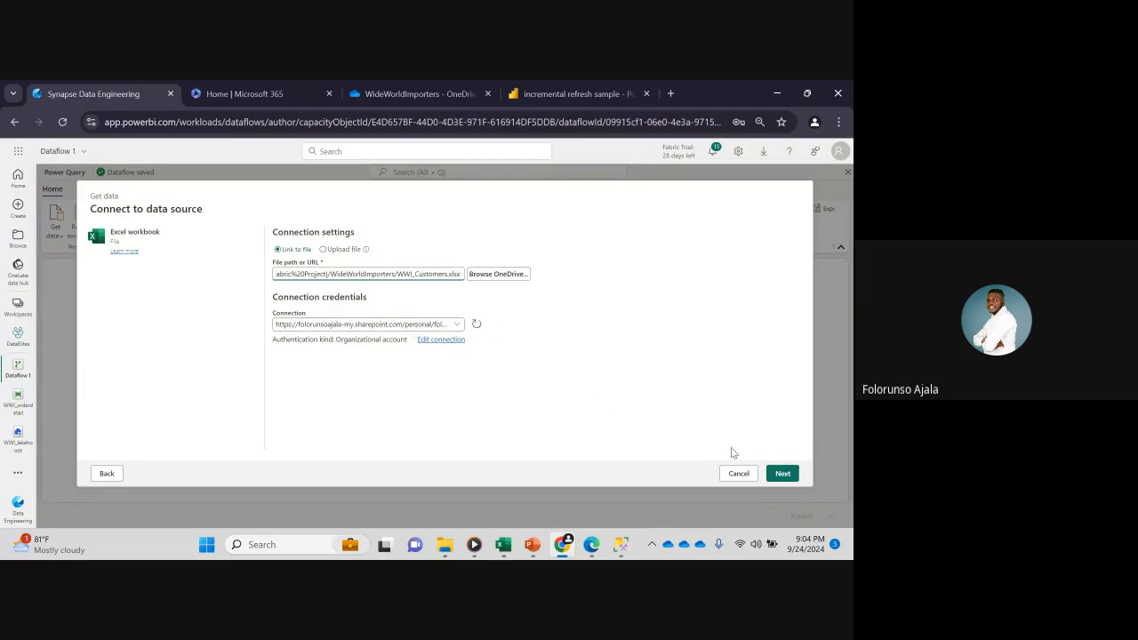
{"action": "left_click", "coordinate": [782, 473]}
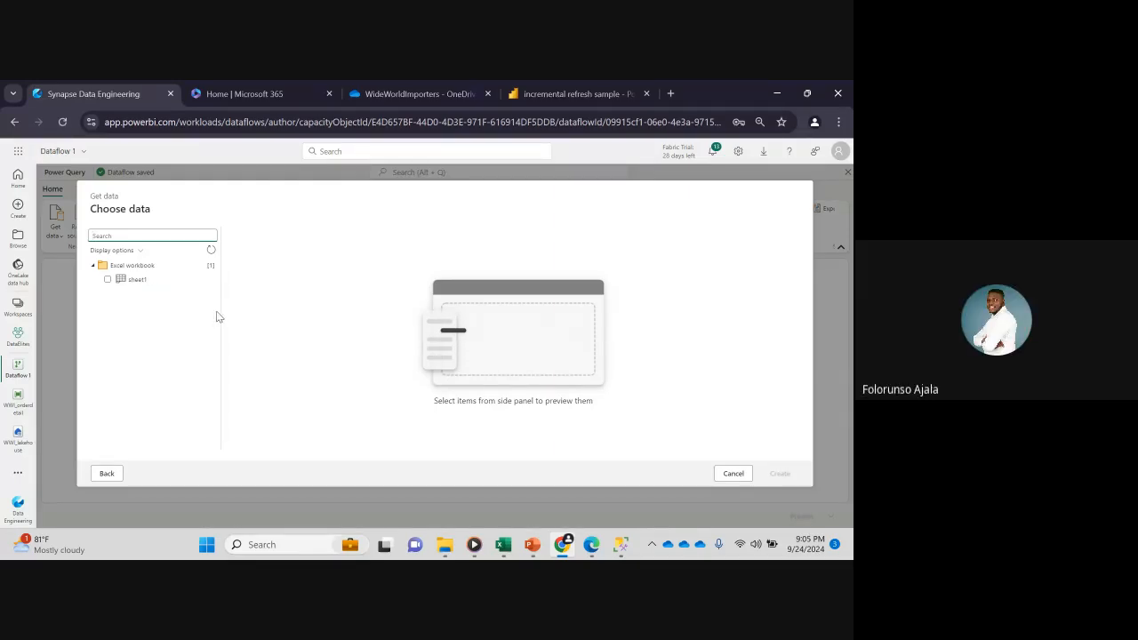
{"action": "left_click", "coordinate": [108, 280]}
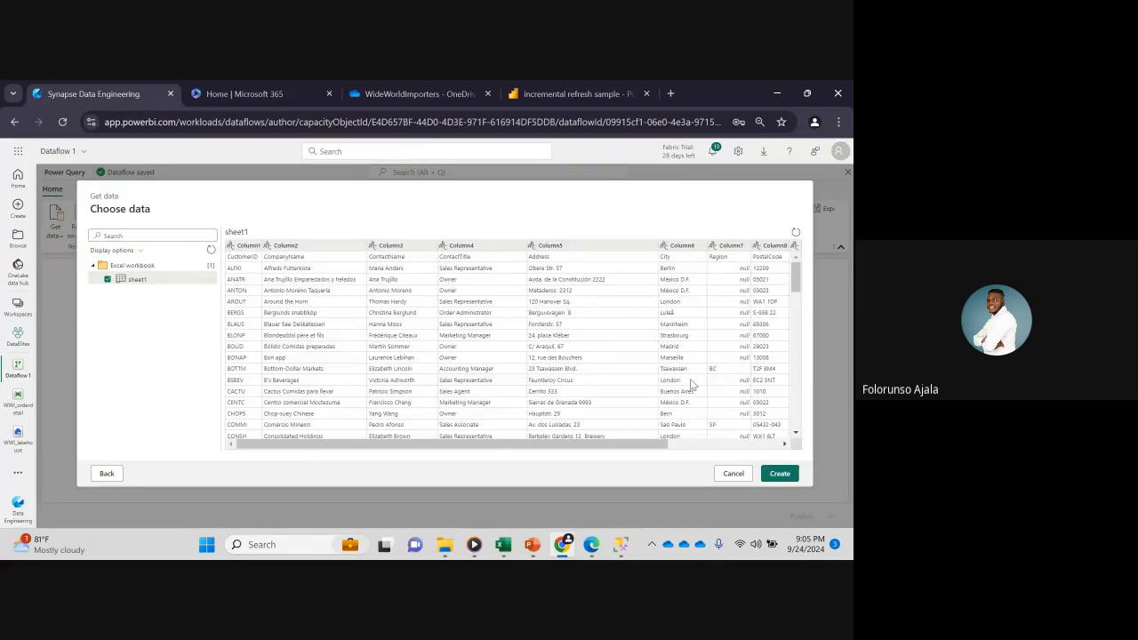
- Create the query from the selected sheet1 data of WWI_Customers.xlsx and rename it customer
{"action": "left_click", "coordinate": [779, 473]}
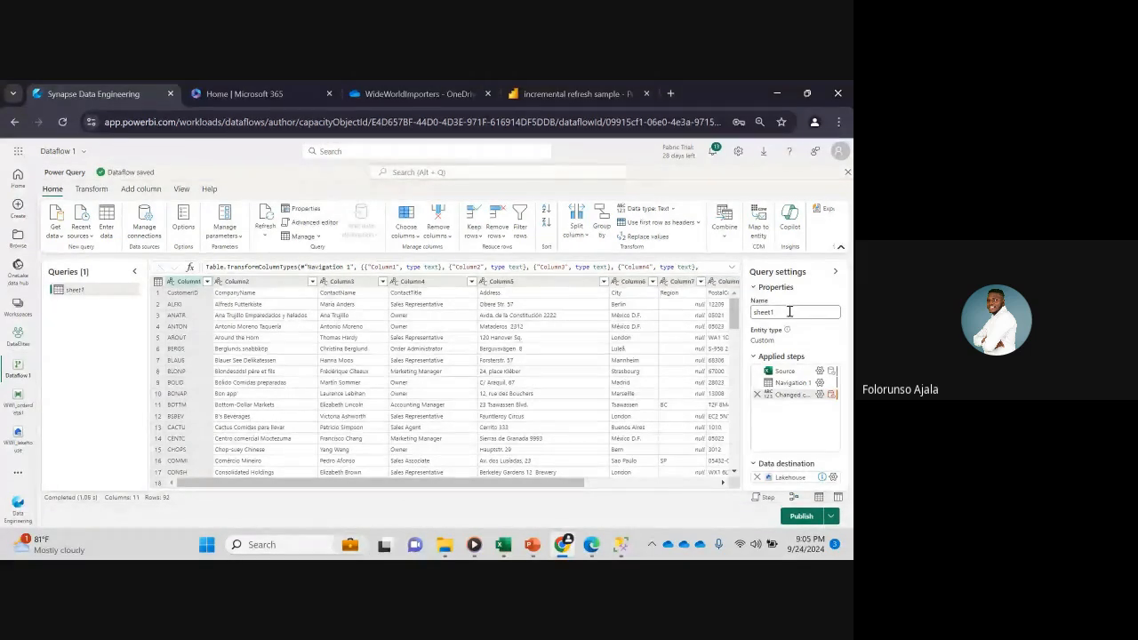
{"action": "key", "text": "BackSpace"}
{"action": "key", "text": "BackSpace"}
{"action": "key", "text": "BackSpace"}
{"action": "key", "text": "BackSpace"}
{"action": "type", "text": "customer"}
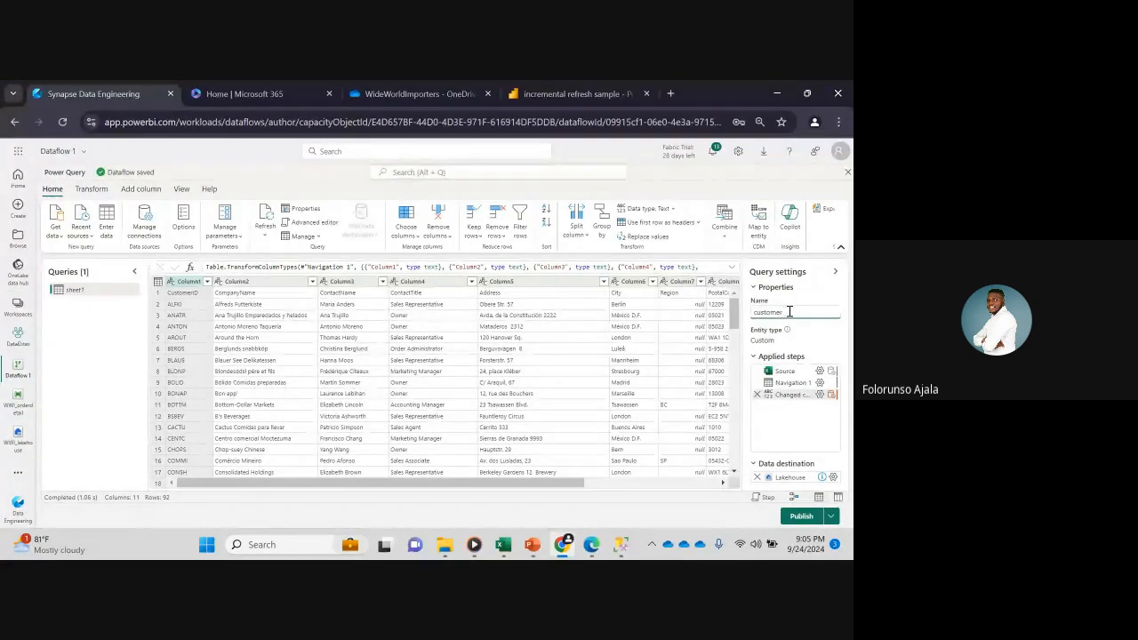
{"action": "key", "text": "Return"}
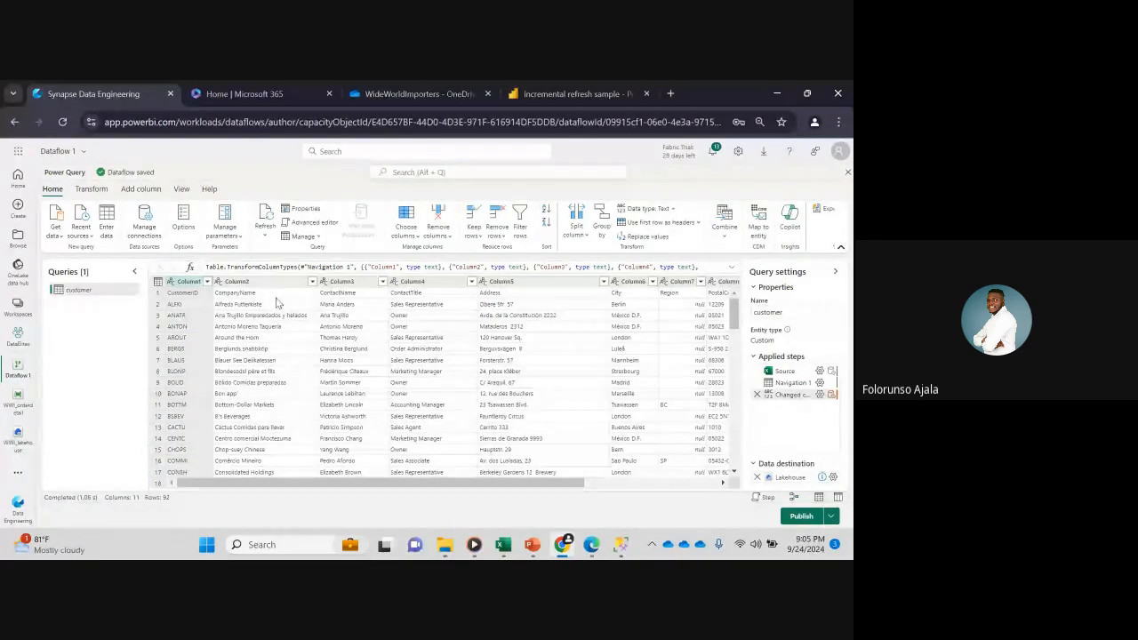
- Use the first row of the customer query as headers and remove its Region column
{"action": "left_click", "coordinate": [698, 222]}
{"action": "left_click", "coordinate": [676, 240]}
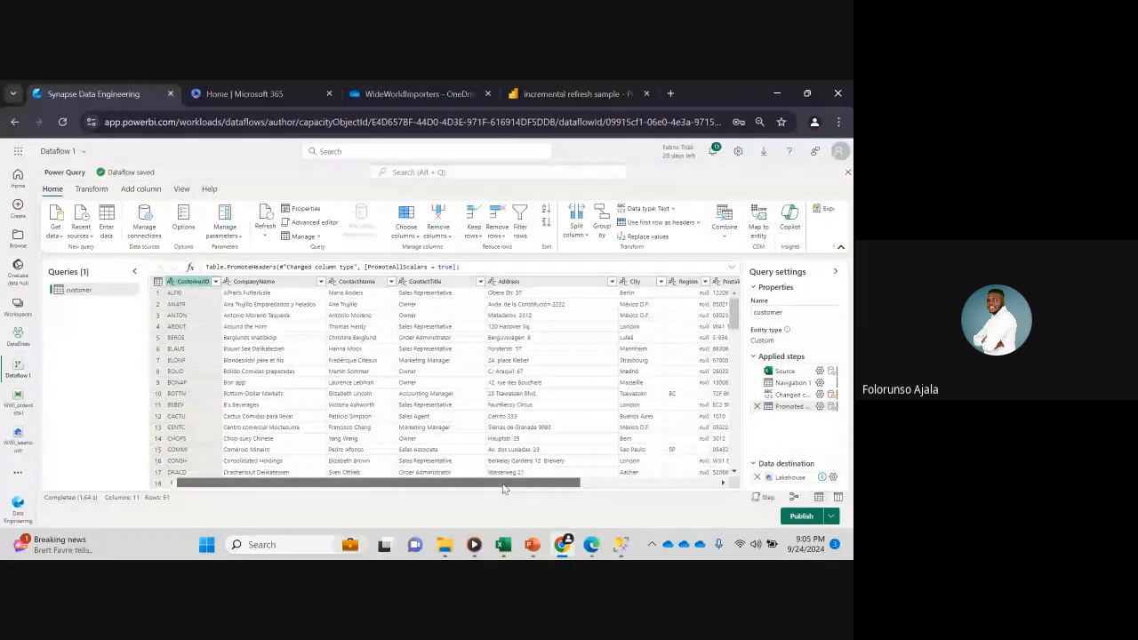
{"action": "left_click_drag", "start_coordinate": [503, 484], "coordinate": [689, 483]}
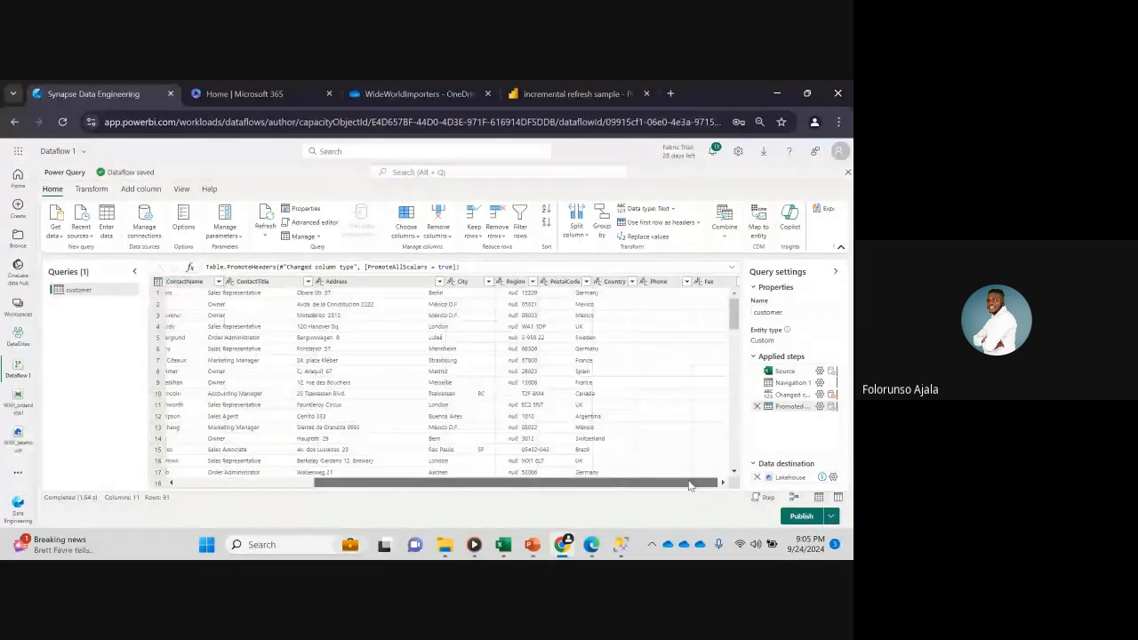
{"action": "left_click", "coordinate": [495, 281]}
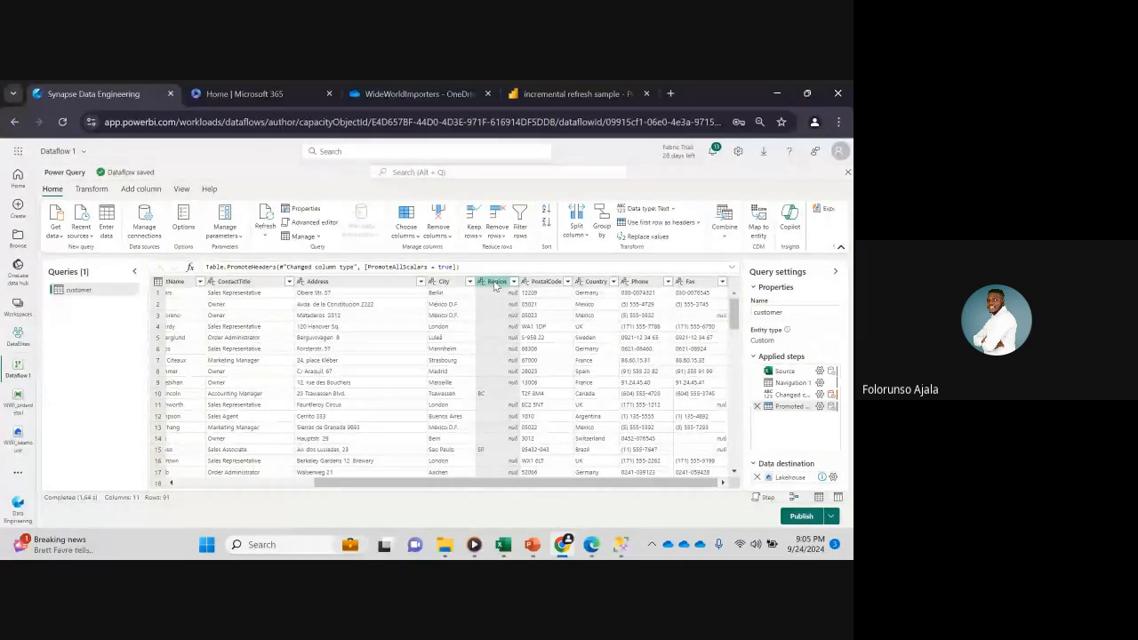
{"action": "right_click", "coordinate": [495, 284]}
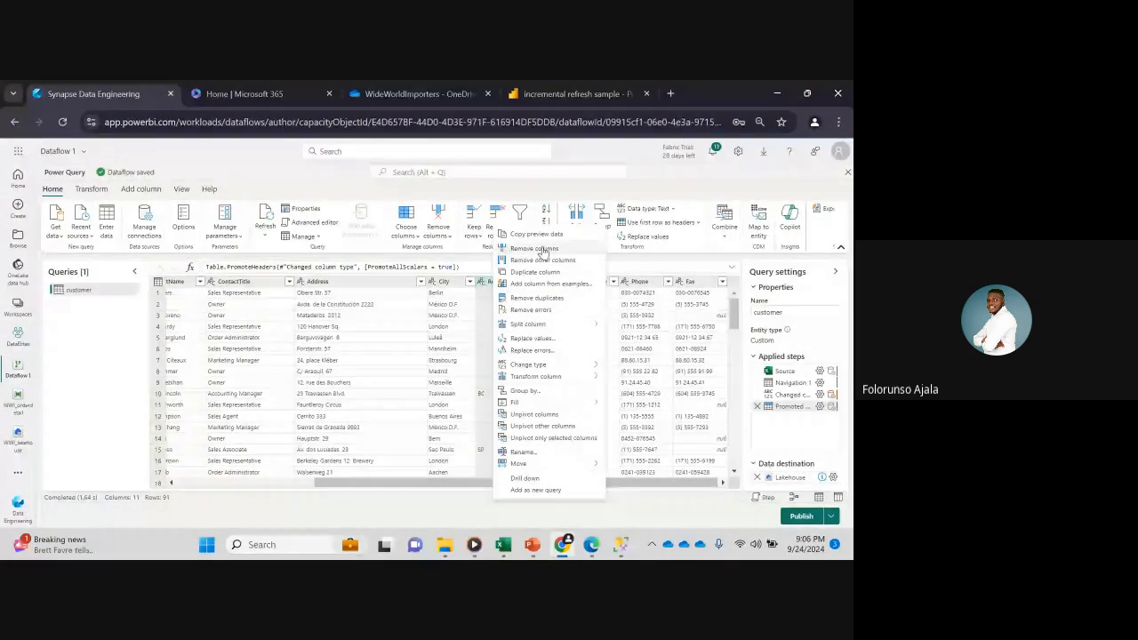
{"action": "left_click", "coordinate": [537, 249]}
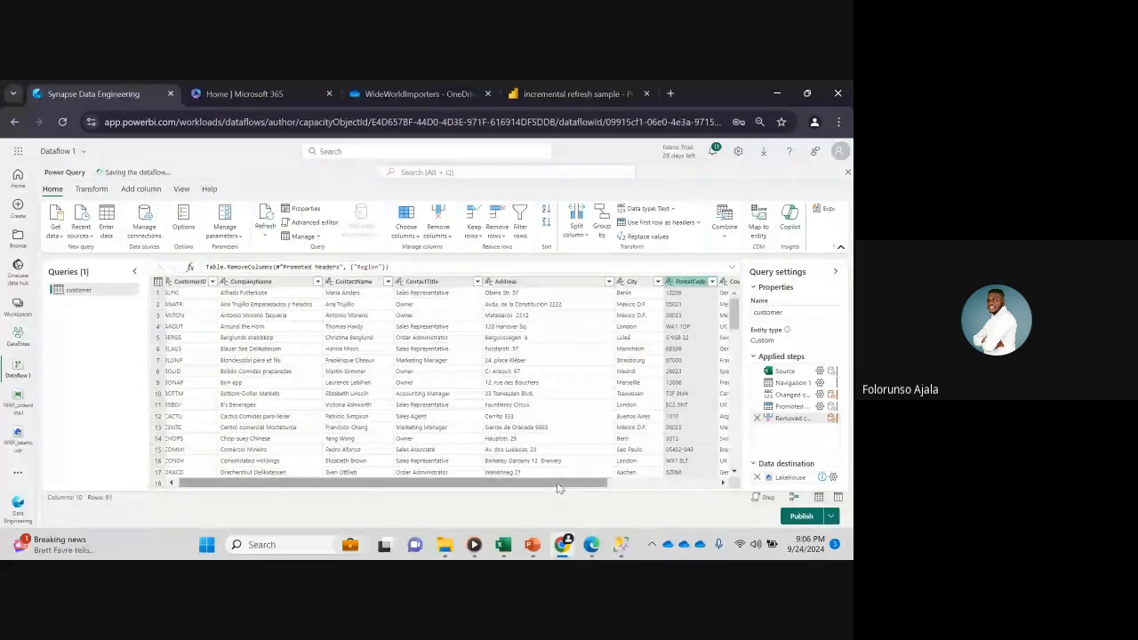
{"action": "scroll", "coordinate": [569, 463], "scroll_direction": "right", "scroll_amount": 3}
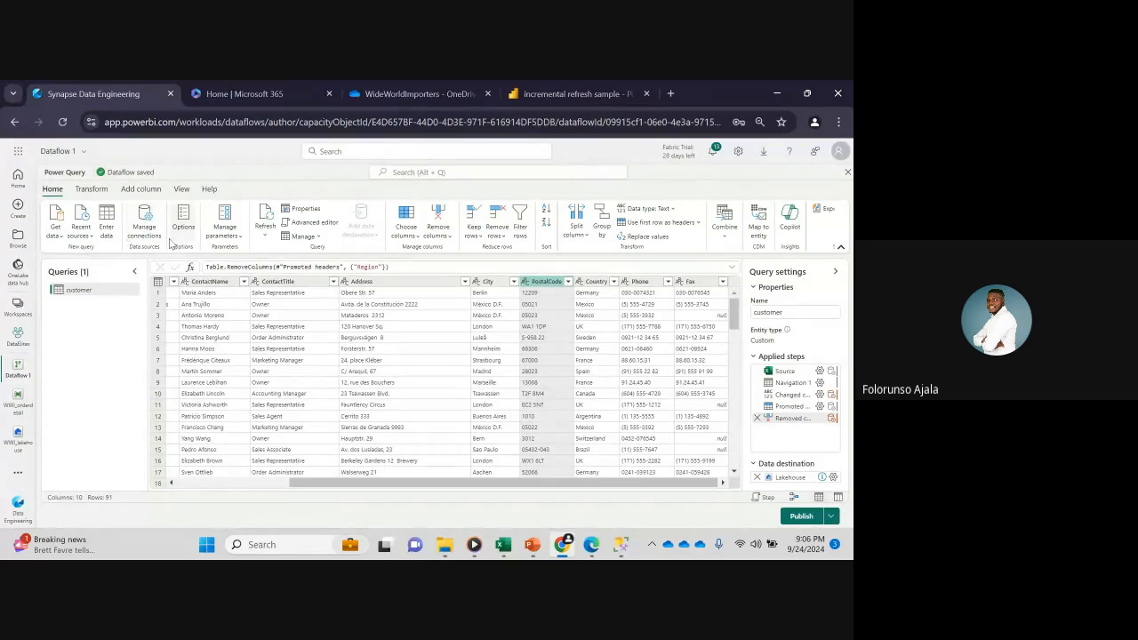
- Add another Excel workbook source to the dataflow, and copy the file path of WWI_Products.xlsx from its details in OneDrive
{"action": "left_click", "coordinate": [65, 241]}
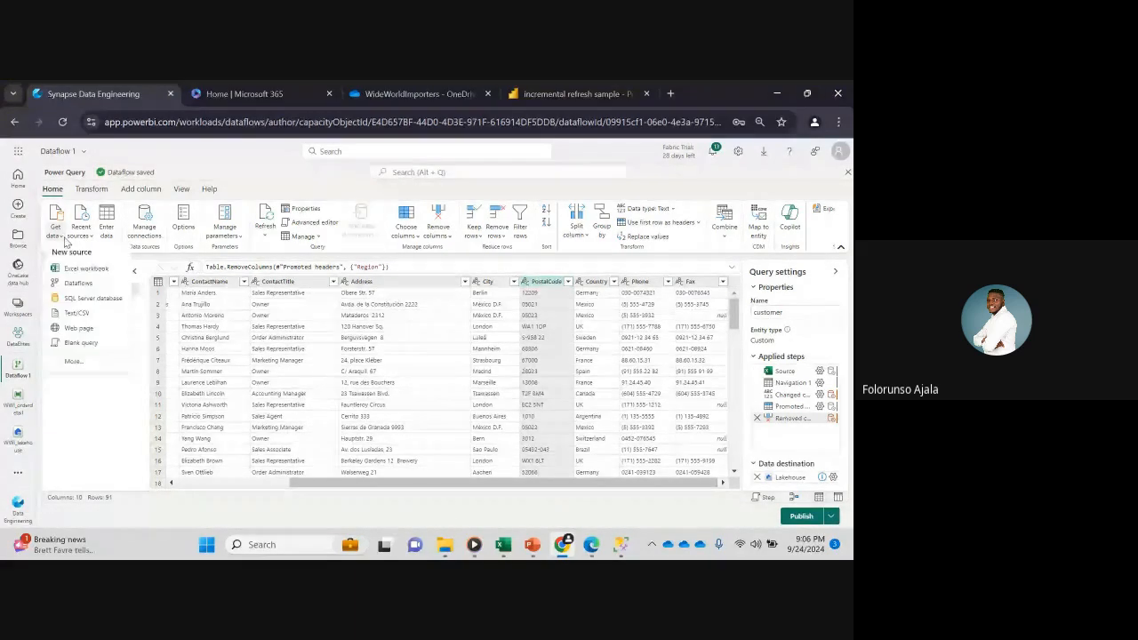
{"action": "left_click", "coordinate": [110, 268]}
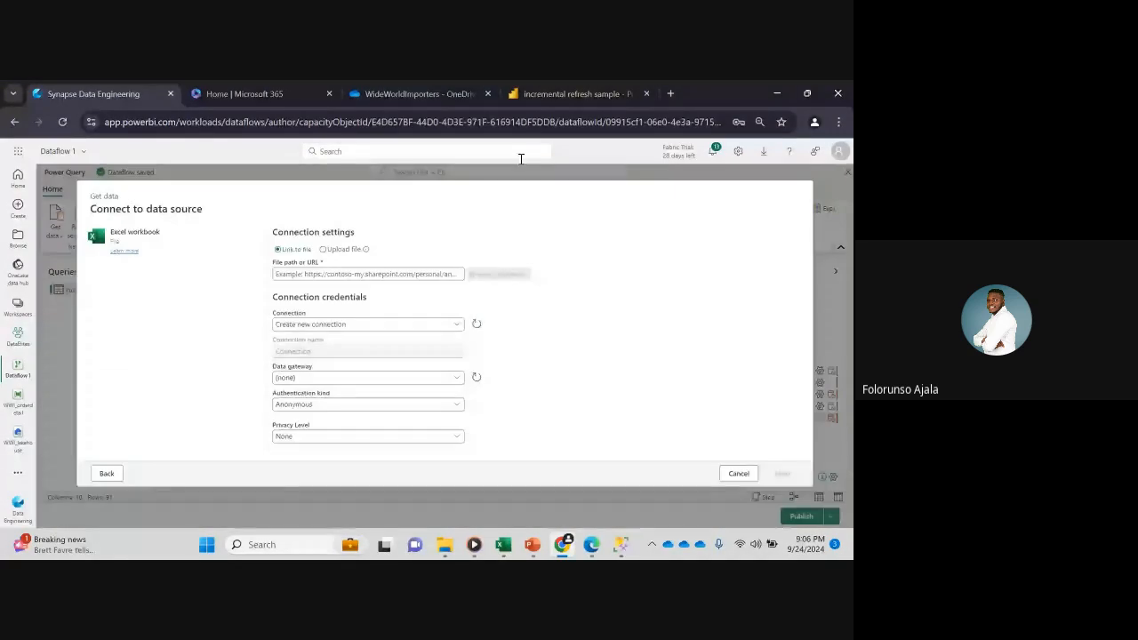
{"action": "left_click", "coordinate": [431, 92]}
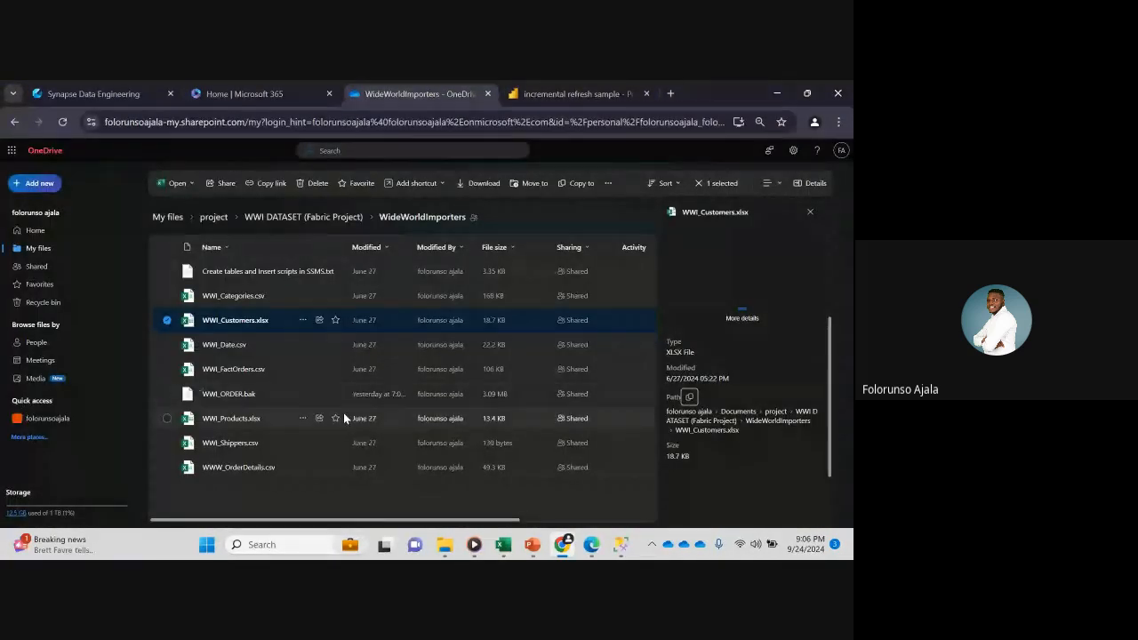
{"action": "left_click", "coordinate": [301, 418]}
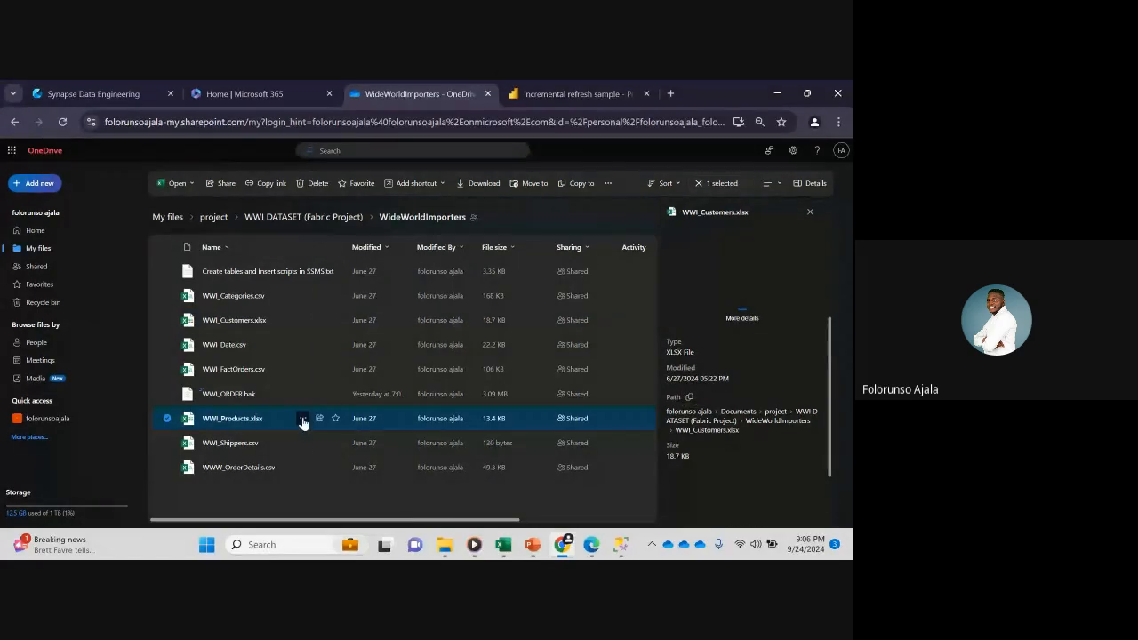
{"action": "left_click", "coordinate": [337, 514]}
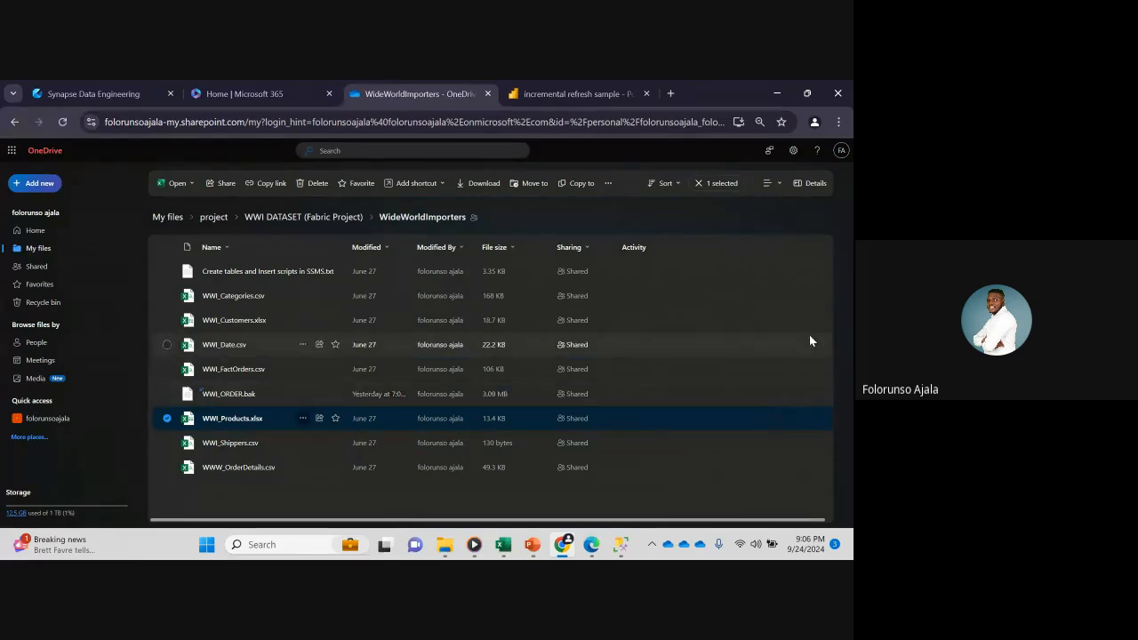
{"action": "left_click", "coordinate": [253, 420]}
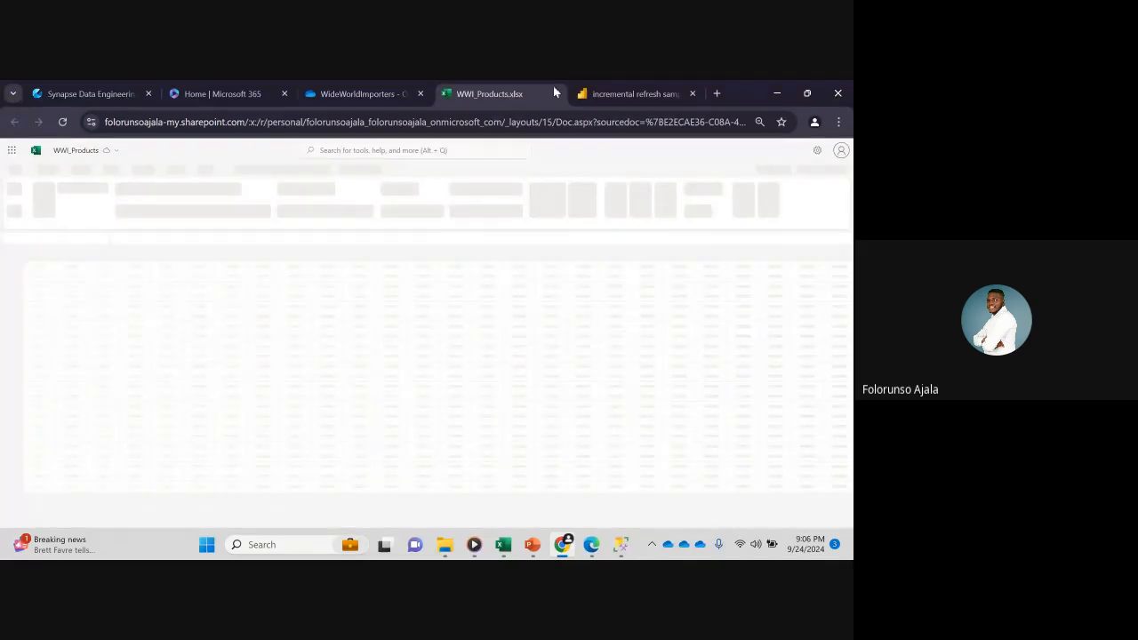
{"action": "left_click", "coordinate": [556, 91]}
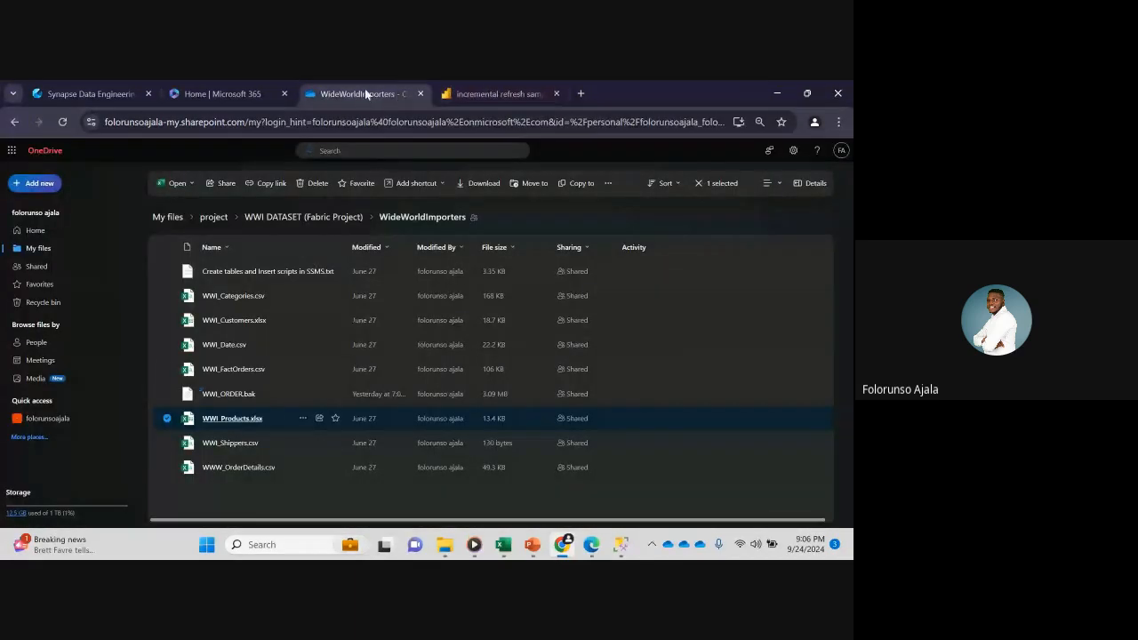
{"action": "left_click", "coordinate": [303, 417]}
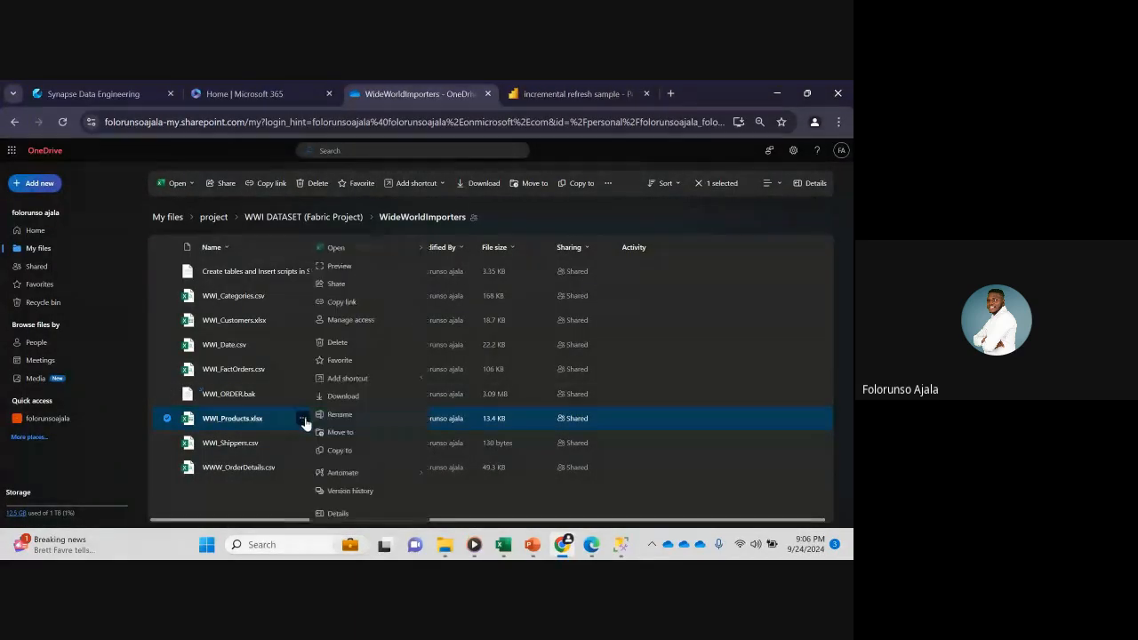
{"action": "left_click", "coordinate": [339, 513]}
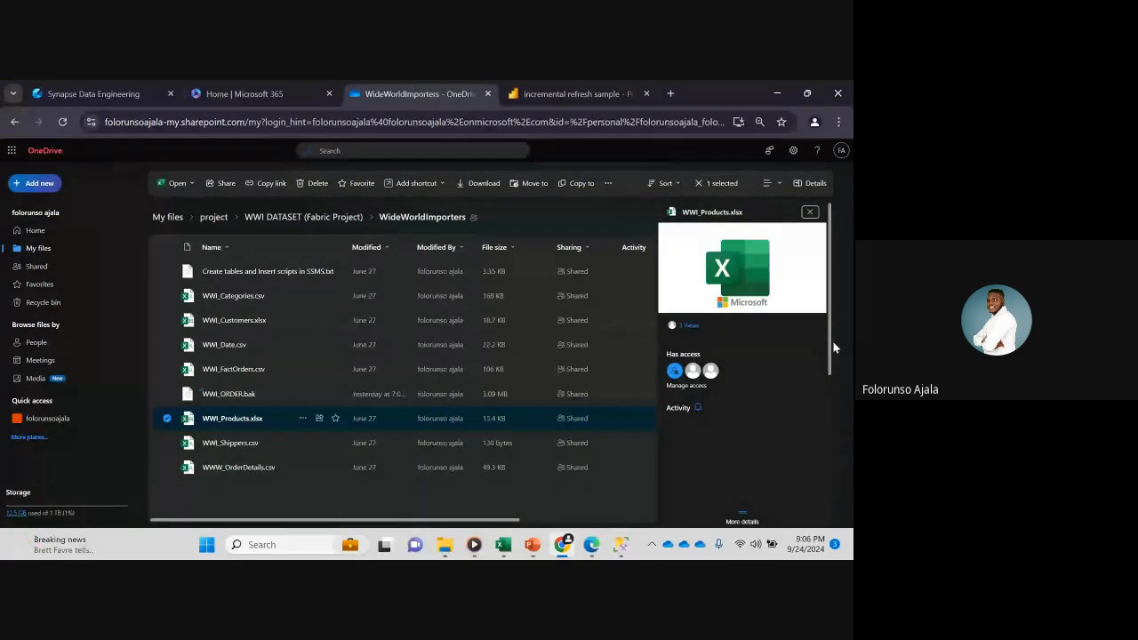
{"action": "left_click_drag", "start_coordinate": [826, 336], "coordinate": [829, 450]}
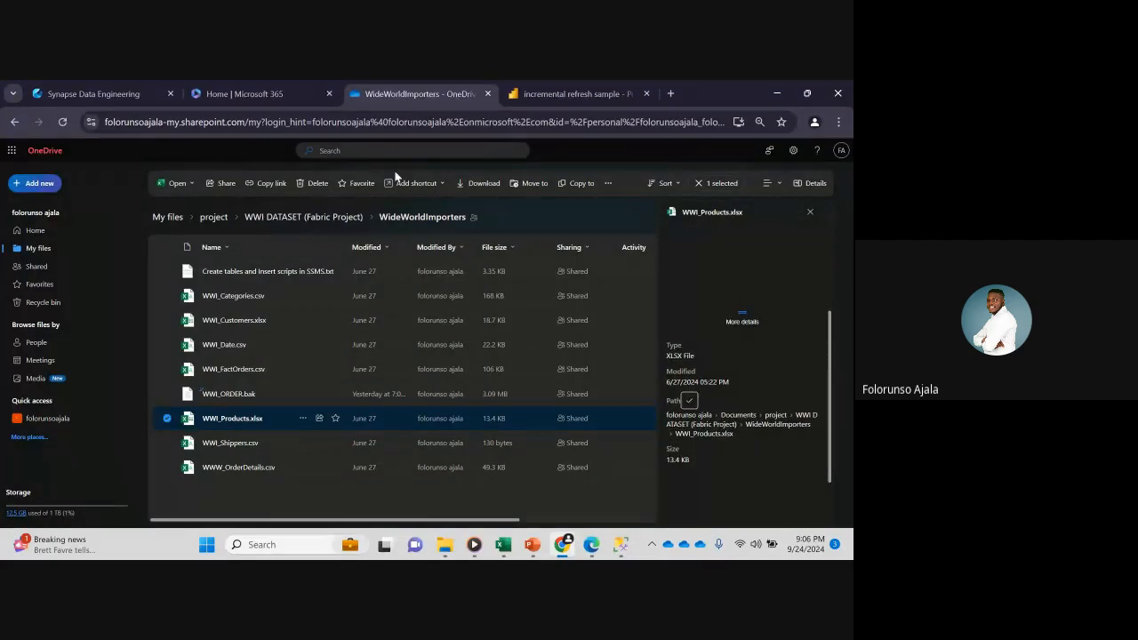
- Return to the dataflow and link the new Excel workbook source to the copied WWI_Products.xlsx path
{"action": "left_click", "coordinate": [121, 97]}
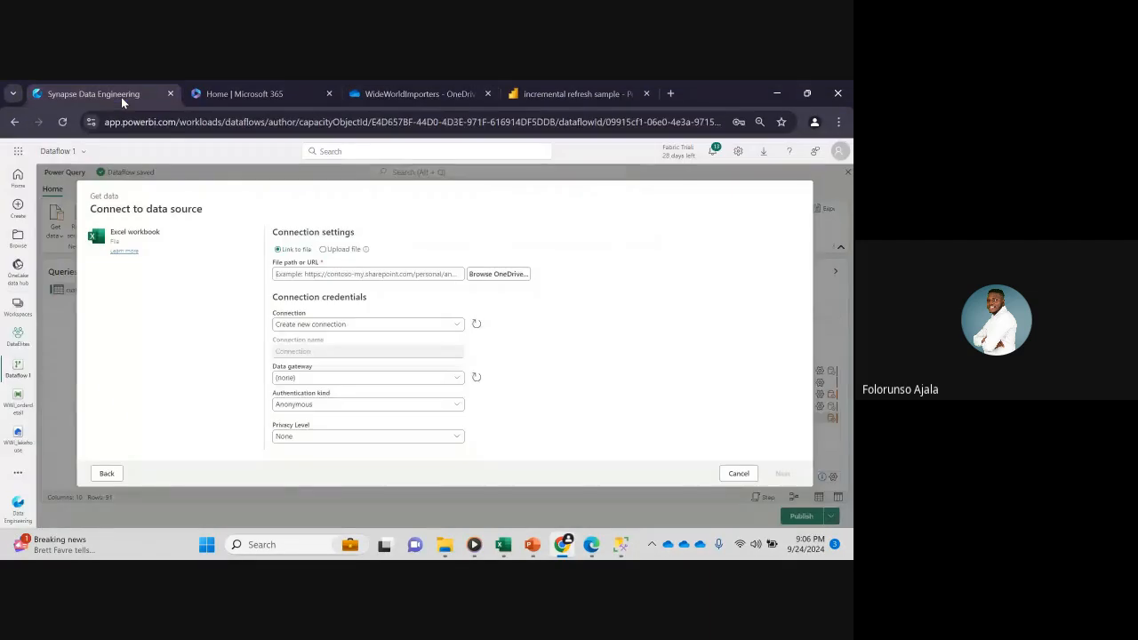
{"action": "left_click", "coordinate": [306, 274]}
{"action": "key", "text": "ctrl+v"}
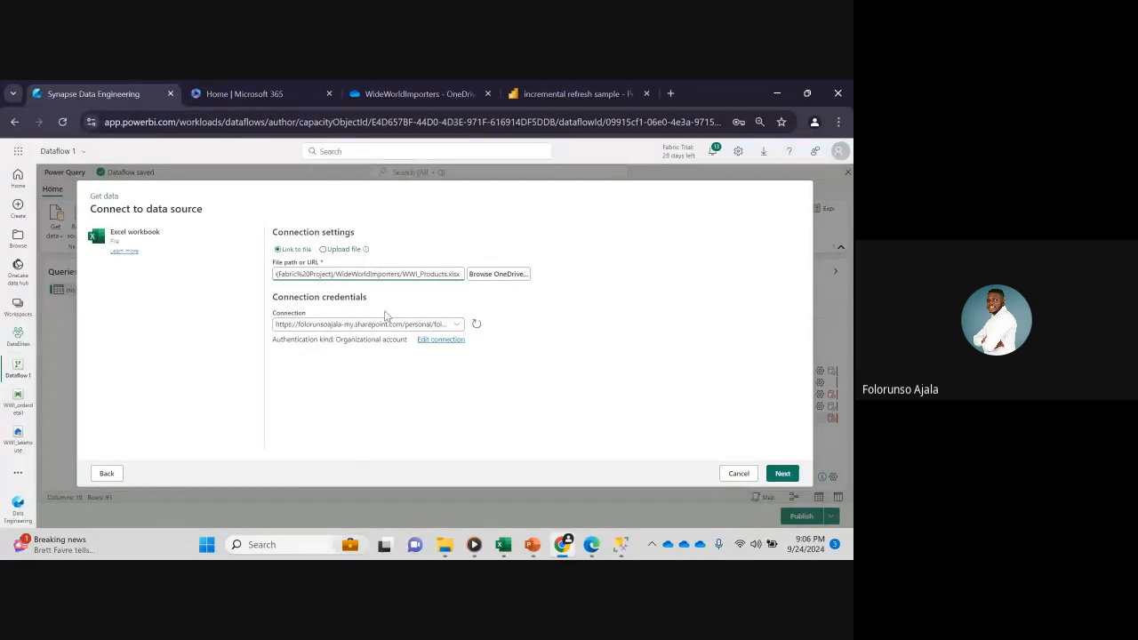
{"action": "left_click", "coordinate": [445, 546]}
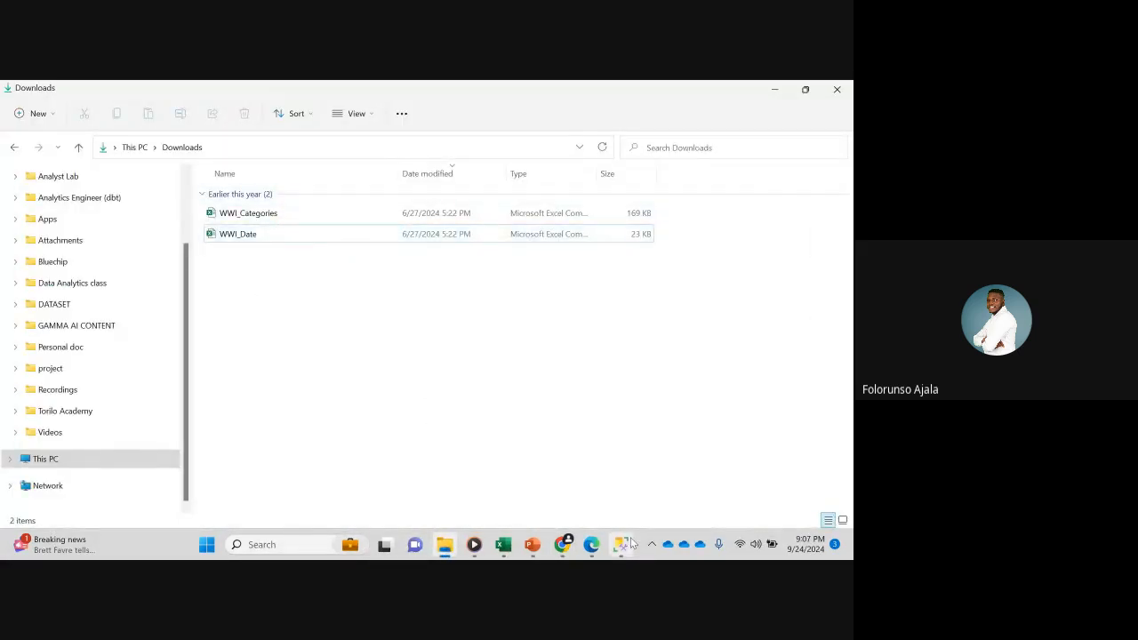
{"action": "mouse_move", "coordinate": [572, 552]}
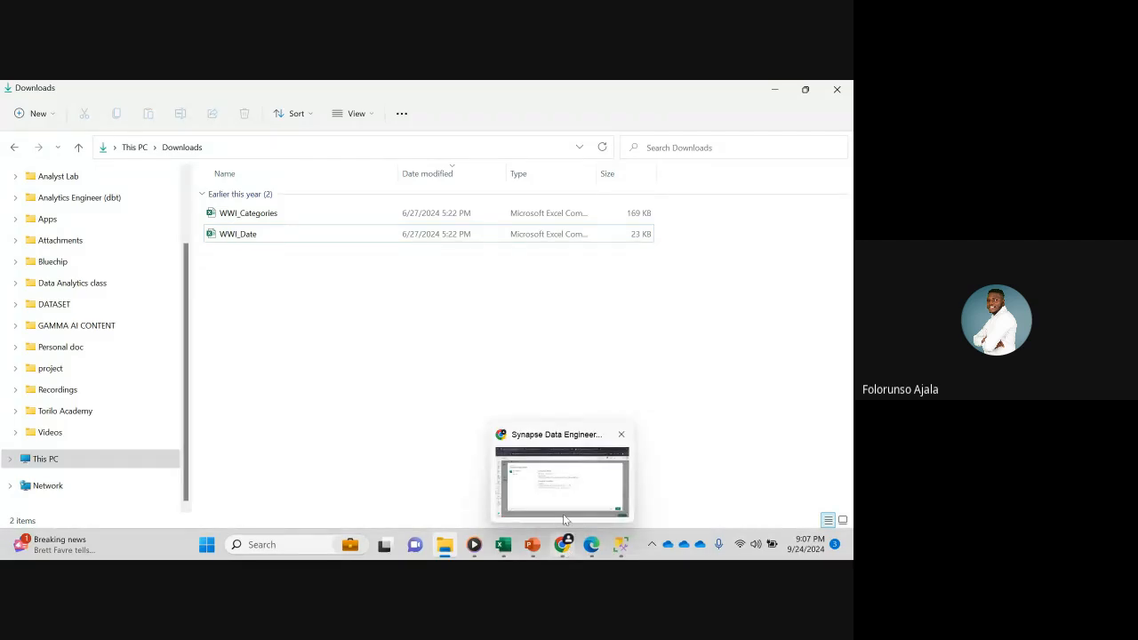
{"action": "left_click", "coordinate": [563, 514]}
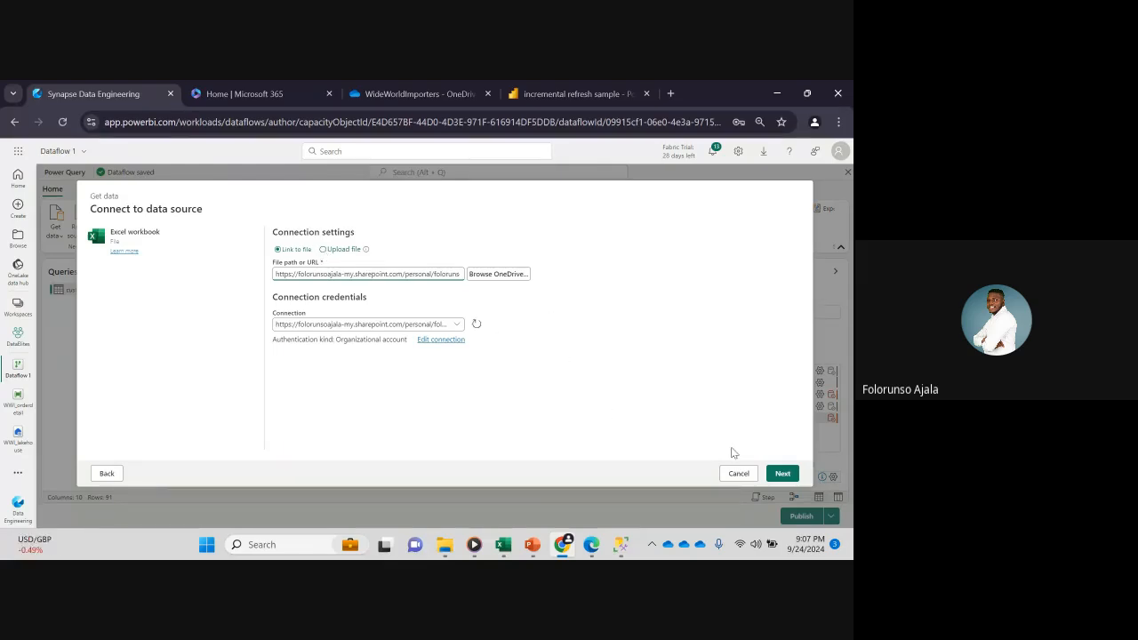
- Continue with the existing connection and create a query from sheet1 of the WWI_Products.xlsx workbook
{"action": "left_click", "coordinate": [782, 474]}
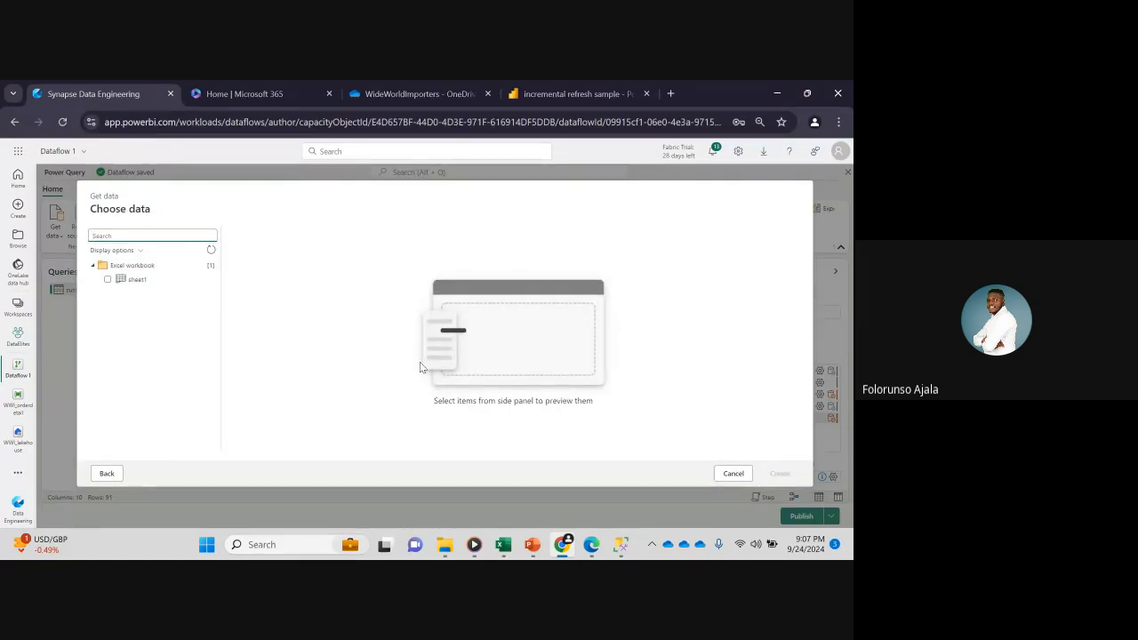
{"action": "left_click", "coordinate": [107, 279]}
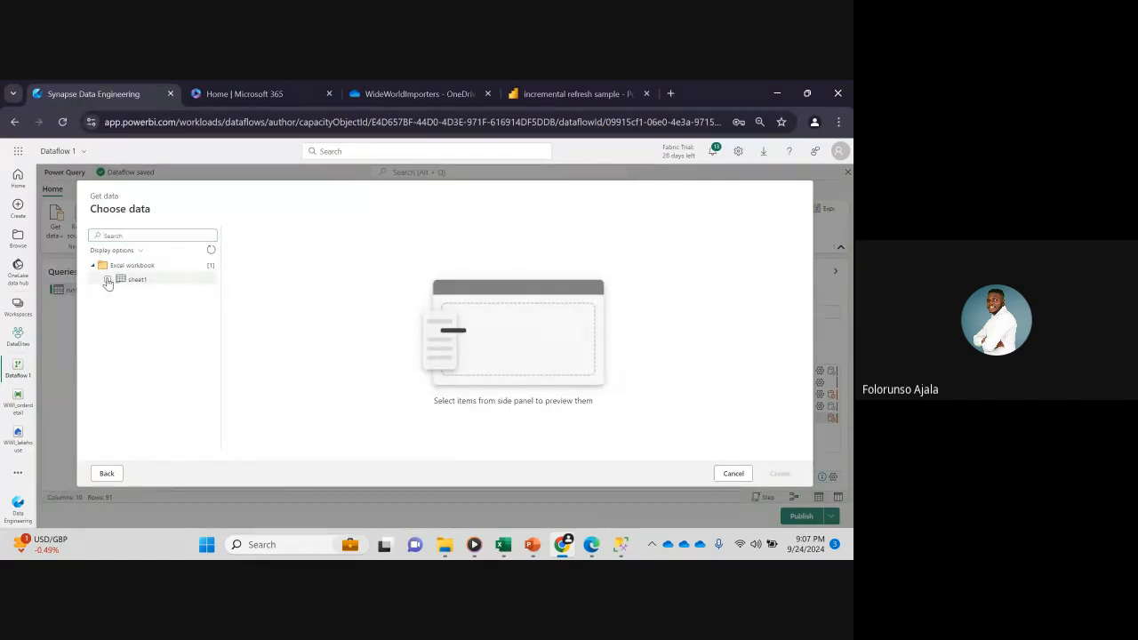
{"action": "left_click", "coordinate": [780, 473]}
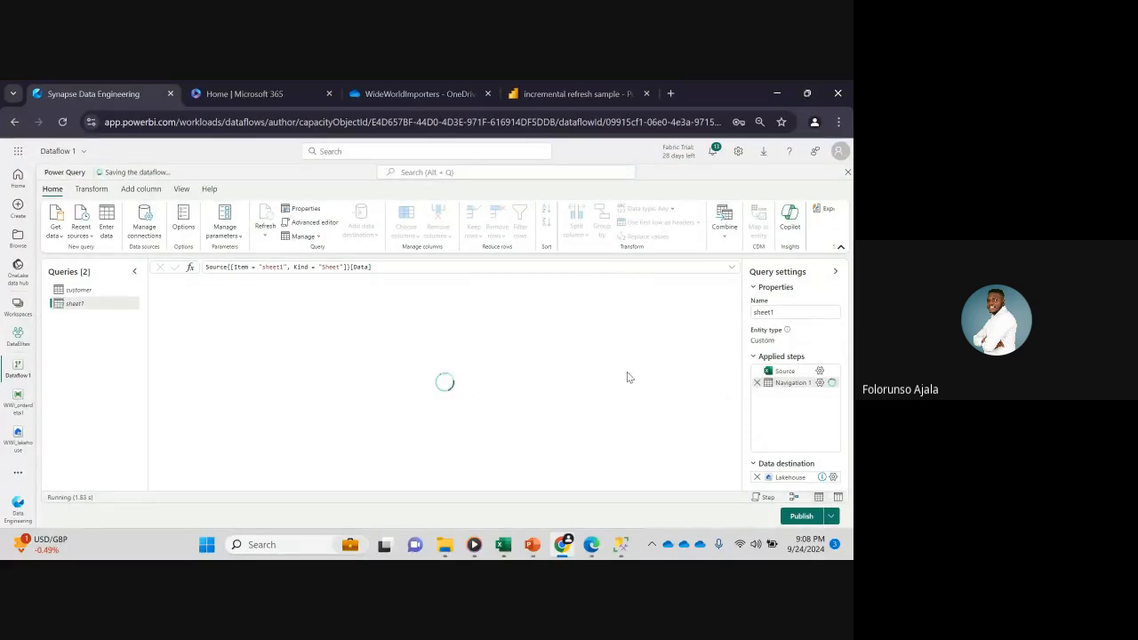
- Rename the newly imported sheet1 query as product and view its remaining columns
{"action": "left_click", "coordinate": [781, 309]}
{"action": "key", "text": "BackSpace"}
{"action": "key", "text": "BackSpace"}
{"action": "type", "text": "product"}
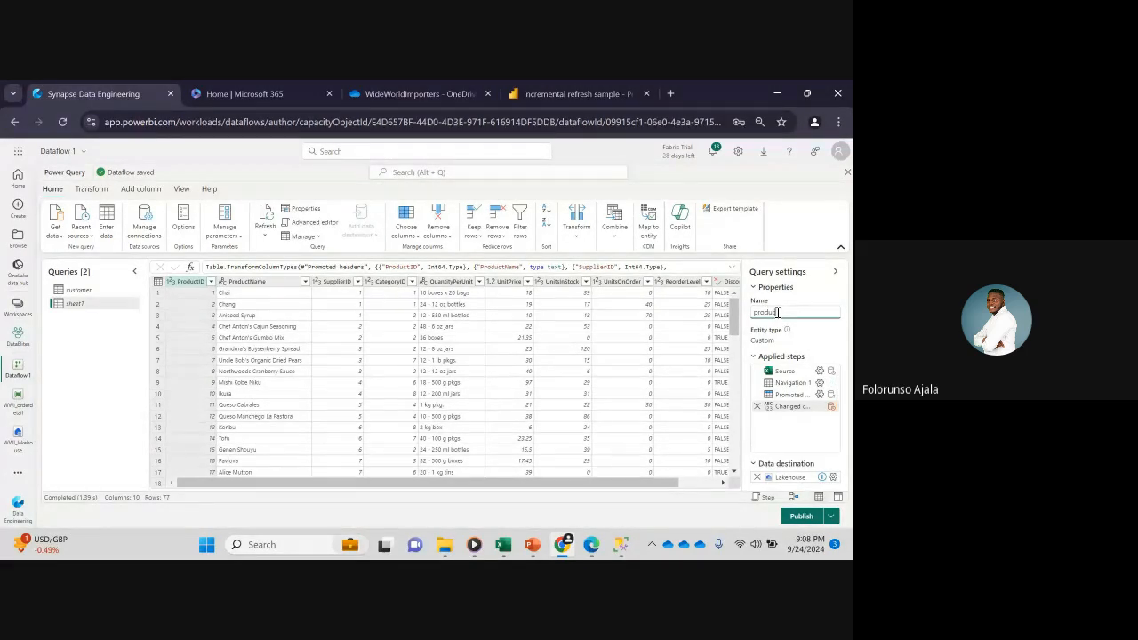
{"action": "key", "text": "Return"}
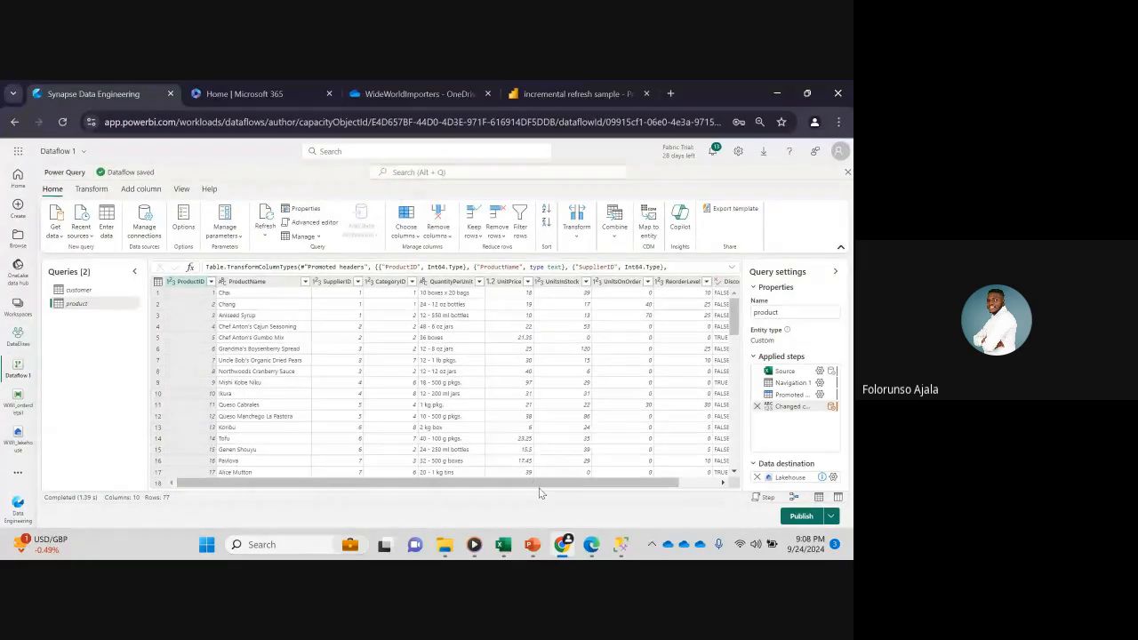
{"action": "left_click_drag", "start_coordinate": [536, 489], "coordinate": [587, 487]}
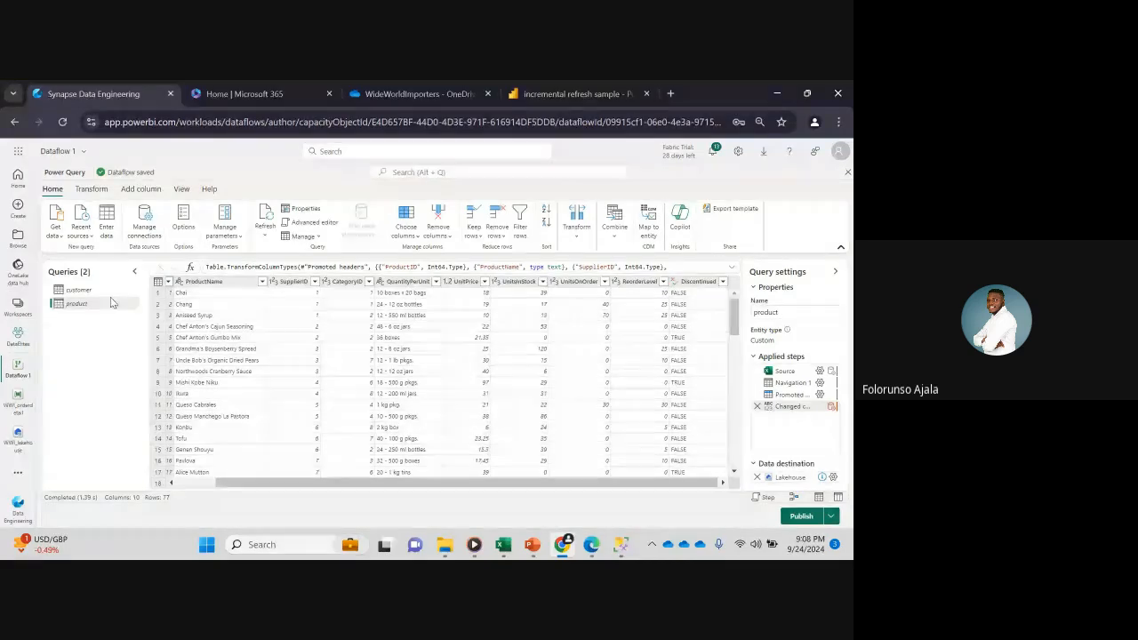
- Rename the dataflow from Dataflow 1 to product_customer
{"action": "left_click", "coordinate": [76, 152]}
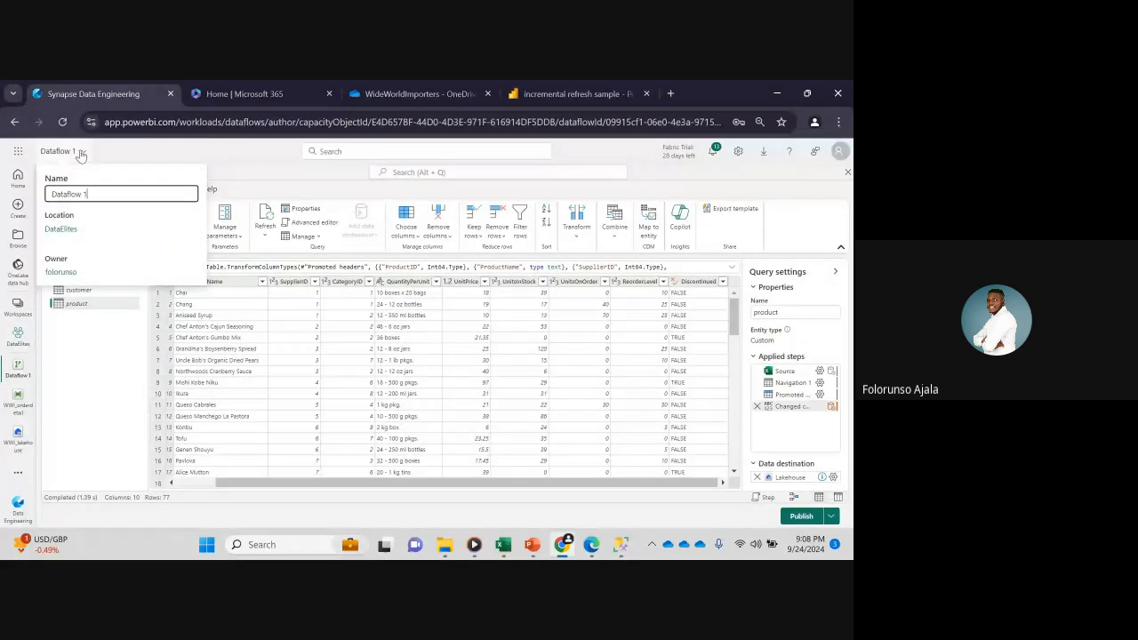
{"action": "key", "text": "BackSpace"}
{"action": "key", "text": "BackSpace"}
{"action": "key", "text": "BackSpace"}
{"action": "key", "text": "BackSpace"}
{"action": "key", "text": "BackSpace"}
{"action": "key", "text": "BackSpace"}
{"action": "key", "text": "BackSpace"}
{"action": "key", "text": "BackSpace"}
{"action": "key", "text": "BackSpace"}
{"action": "key", "text": "BackSpace"}
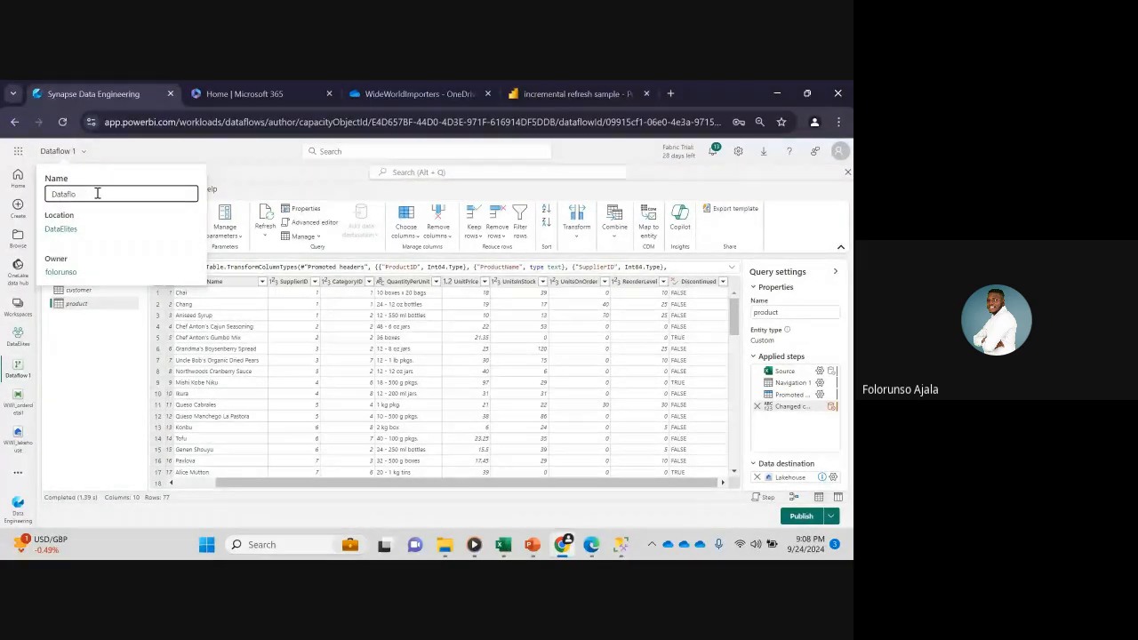
{"action": "type", "text": "Da"}
{"action": "key", "text": "BackSpace"}
{"action": "key", "text": "BackSpace"}
{"action": "type", "text": "product"}
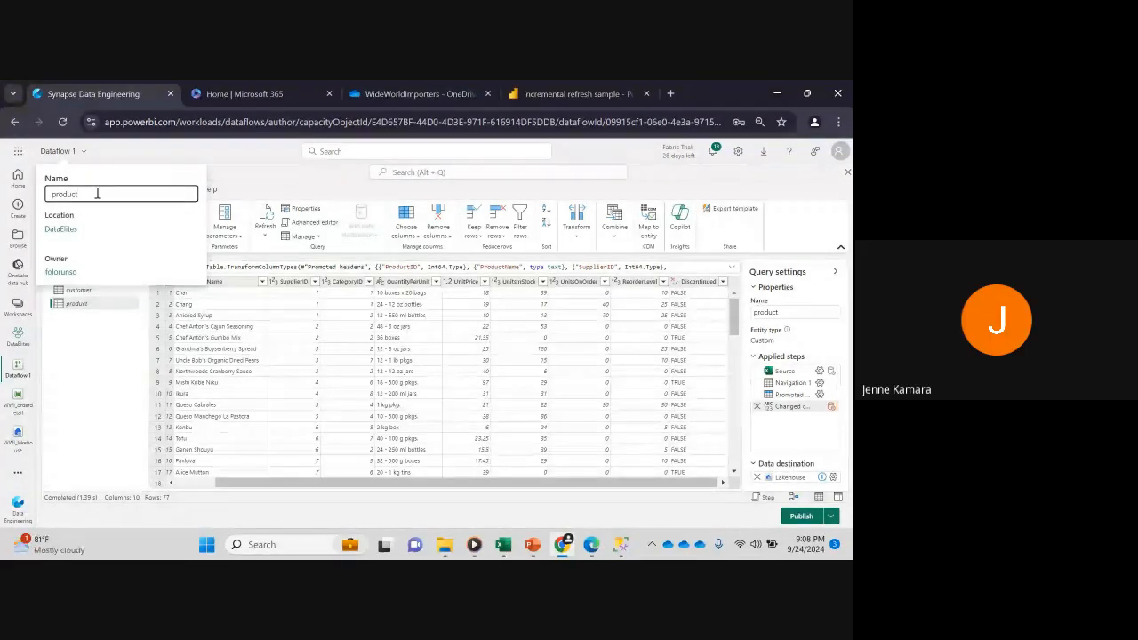
{"action": "type", "text": "&cu"}
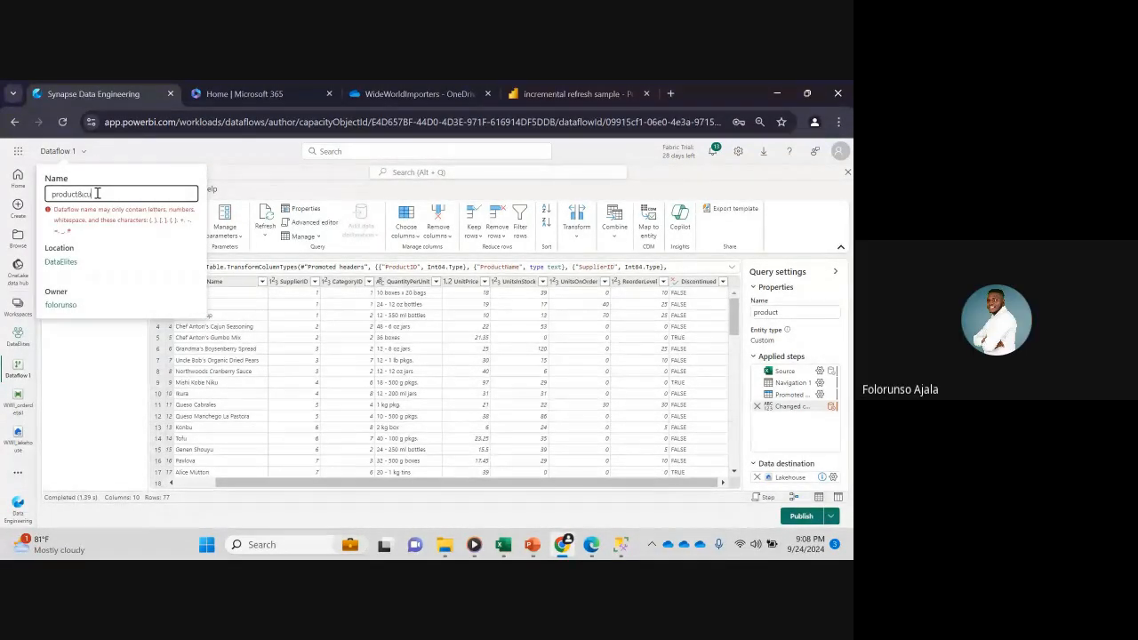
{"action": "key", "text": "BackSpace"}
{"action": "key", "text": "BackSpace"}
{"action": "key", "text": "BackSpace"}
{"action": "type", "text": "_customer"}
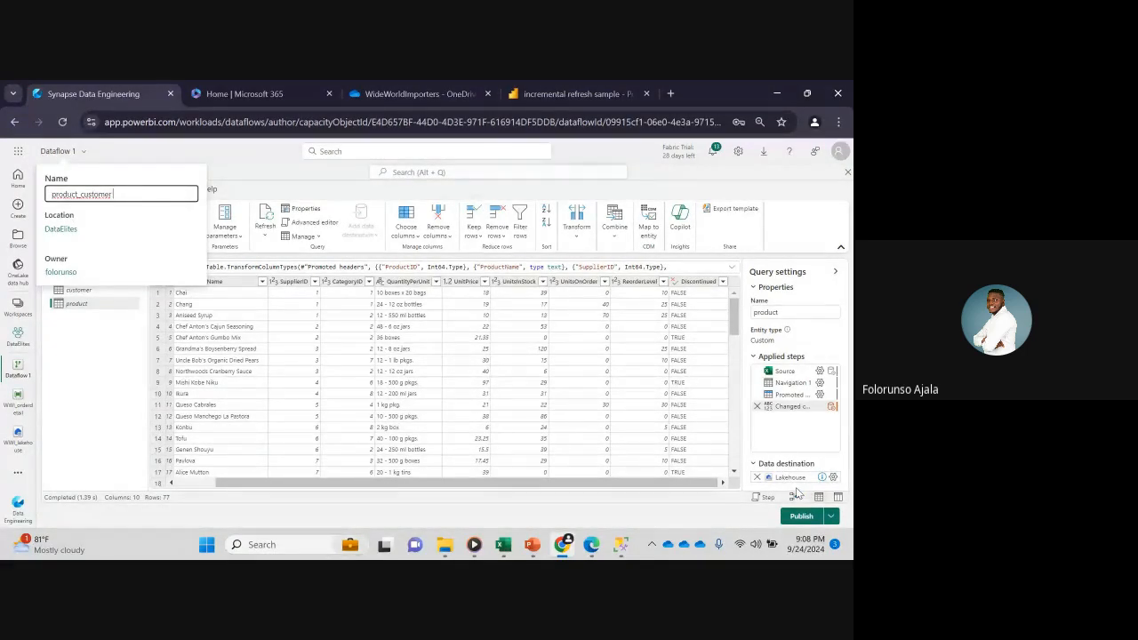
- Check the product query's data destination details and publish the dataflow
{"action": "mouse_move", "coordinate": [813, 483]}
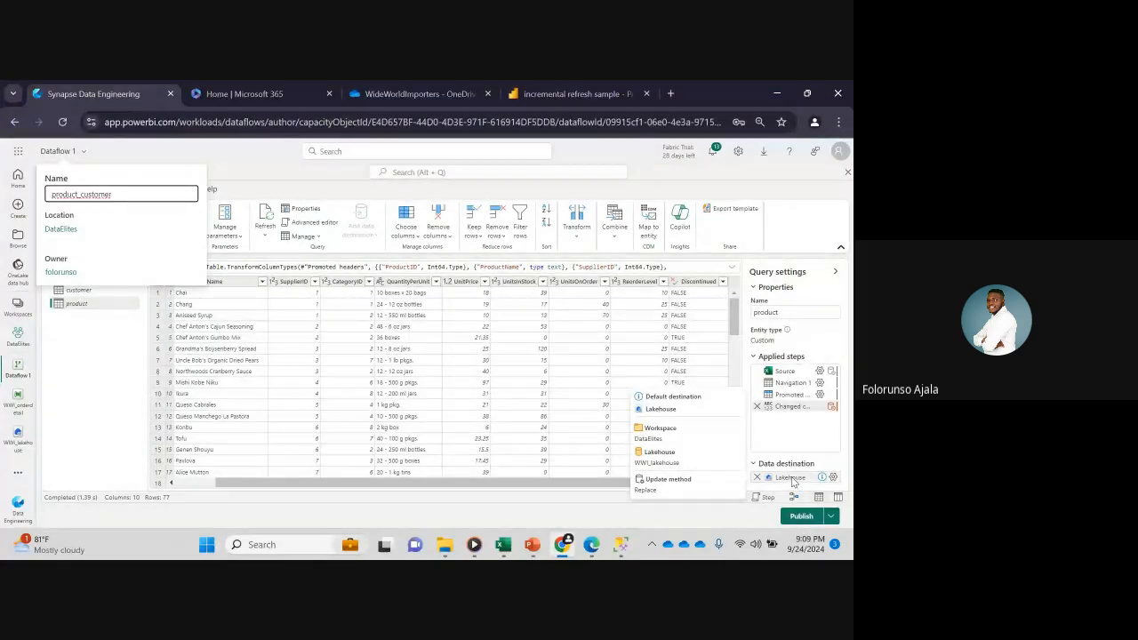
{"action": "left_click", "coordinate": [802, 522]}
{"action": "left_click", "coordinate": [805, 523]}
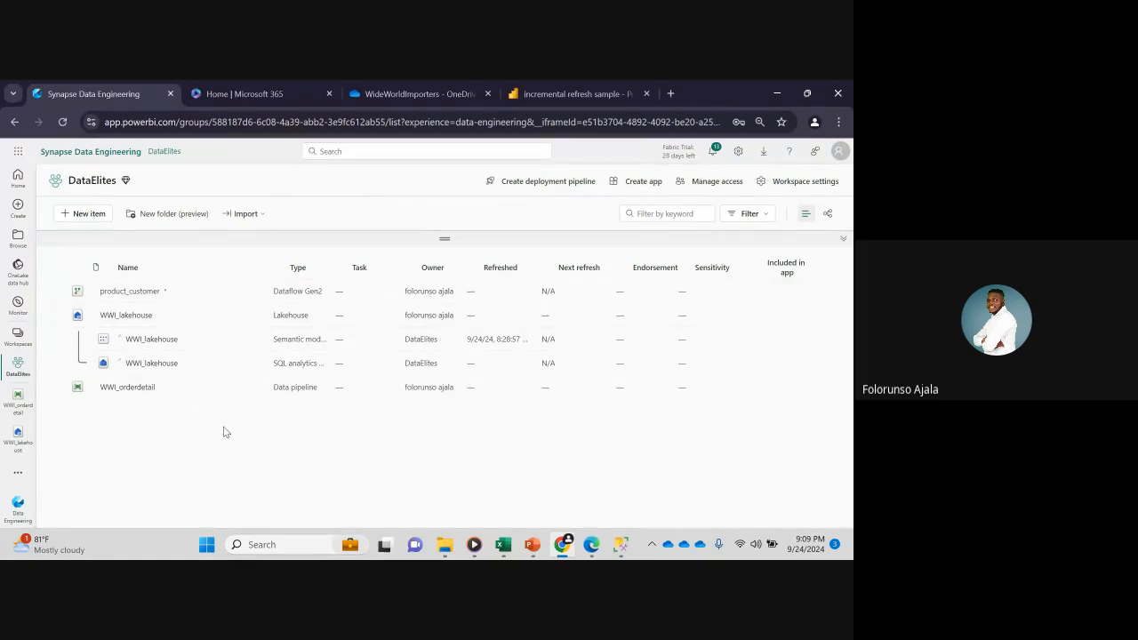
- Open the WWI_lakehouse lakehouse and refresh its Tables list
{"action": "left_click", "coordinate": [126, 316]}
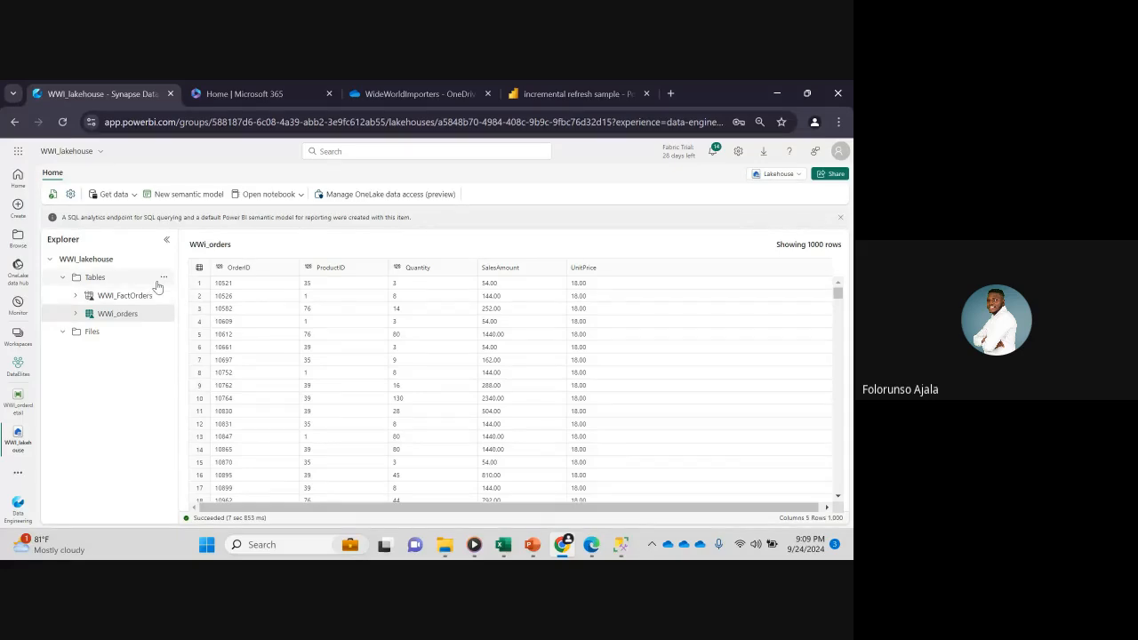
{"action": "left_click", "coordinate": [164, 278]}
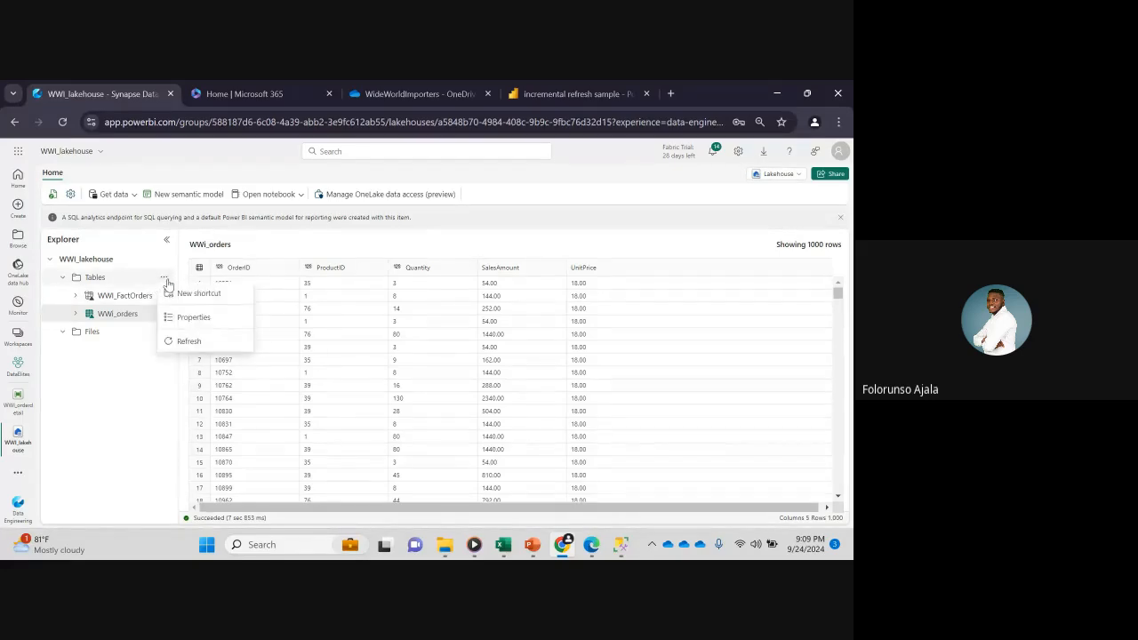
{"action": "left_click", "coordinate": [191, 343]}
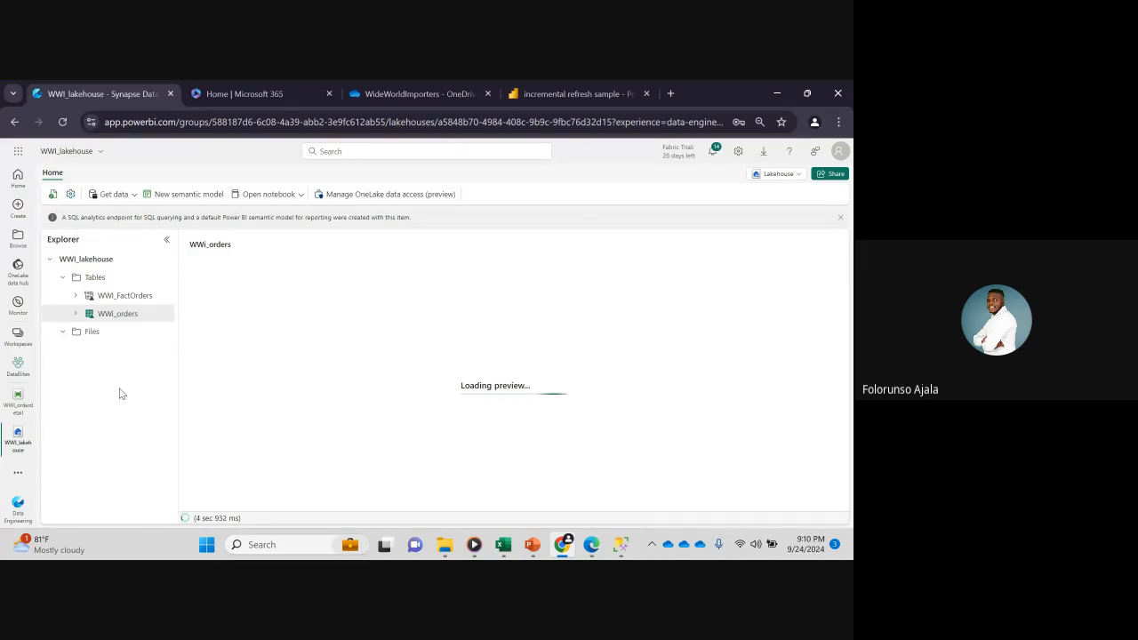
{"action": "left_click", "coordinate": [163, 279]}
{"action": "left_click", "coordinate": [183, 341]}
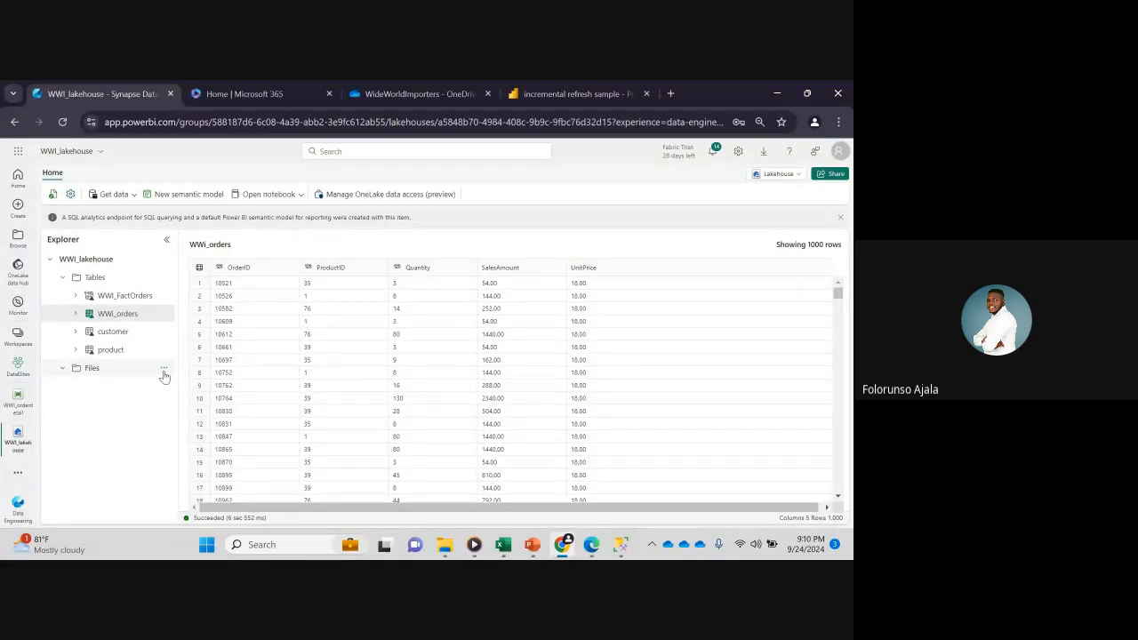
- Create a subfolder named WWI_raw_data under the lakehouse's Files section
{"action": "left_click", "coordinate": [164, 368]}
{"action": "left_click", "coordinate": [132, 379]}
{"action": "left_click", "coordinate": [164, 368]}
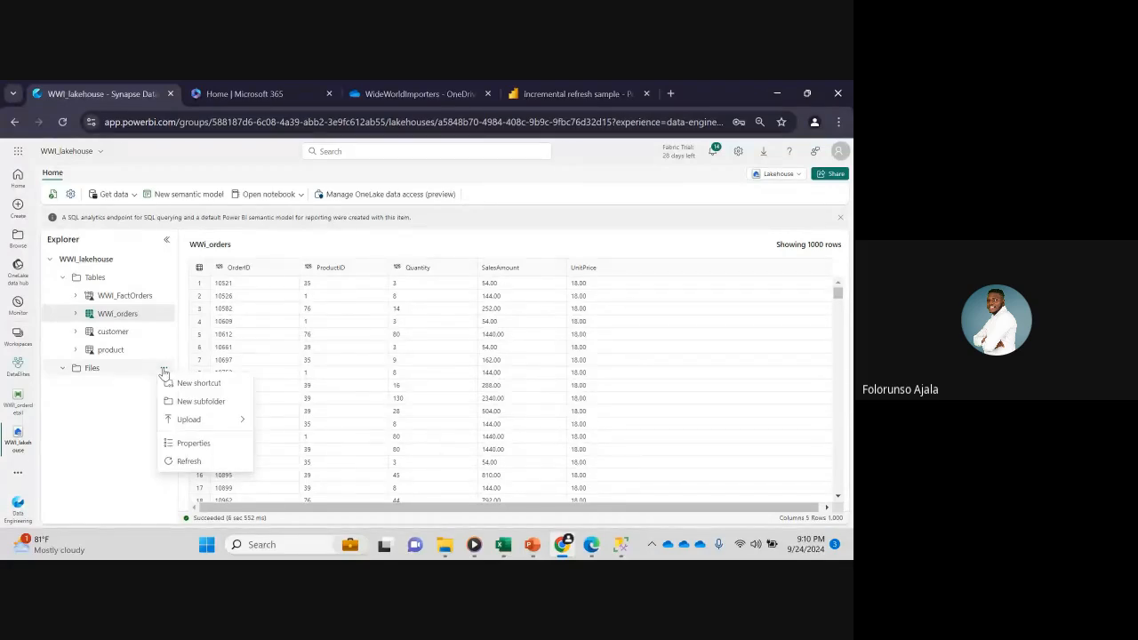
{"action": "left_click", "coordinate": [203, 404]}
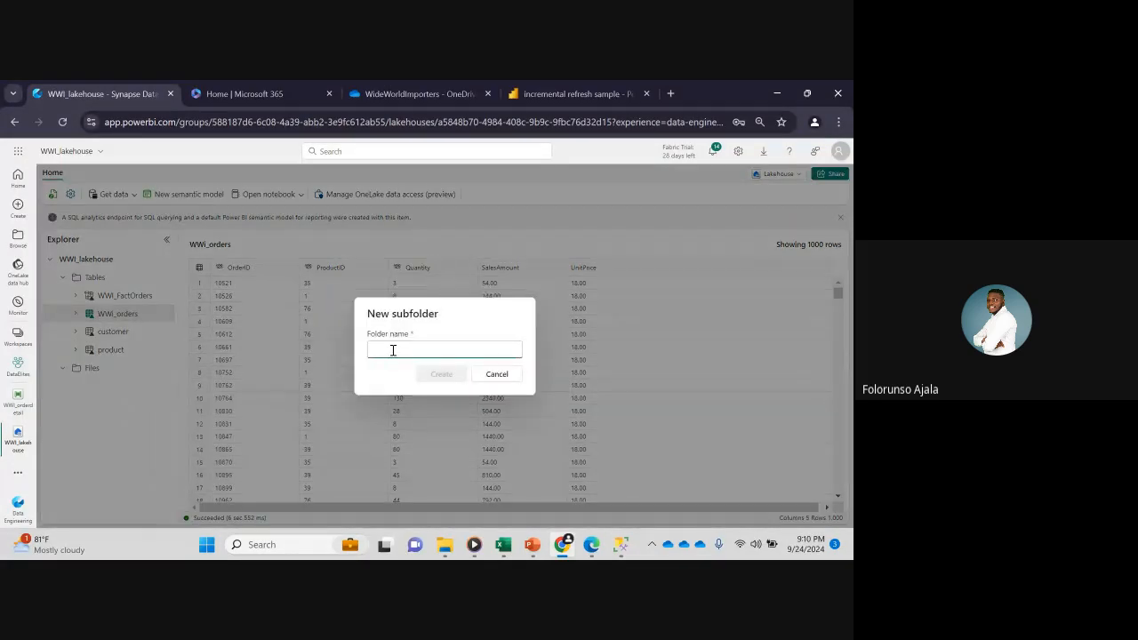
{"action": "type", "text": "WWI_raw_data"}
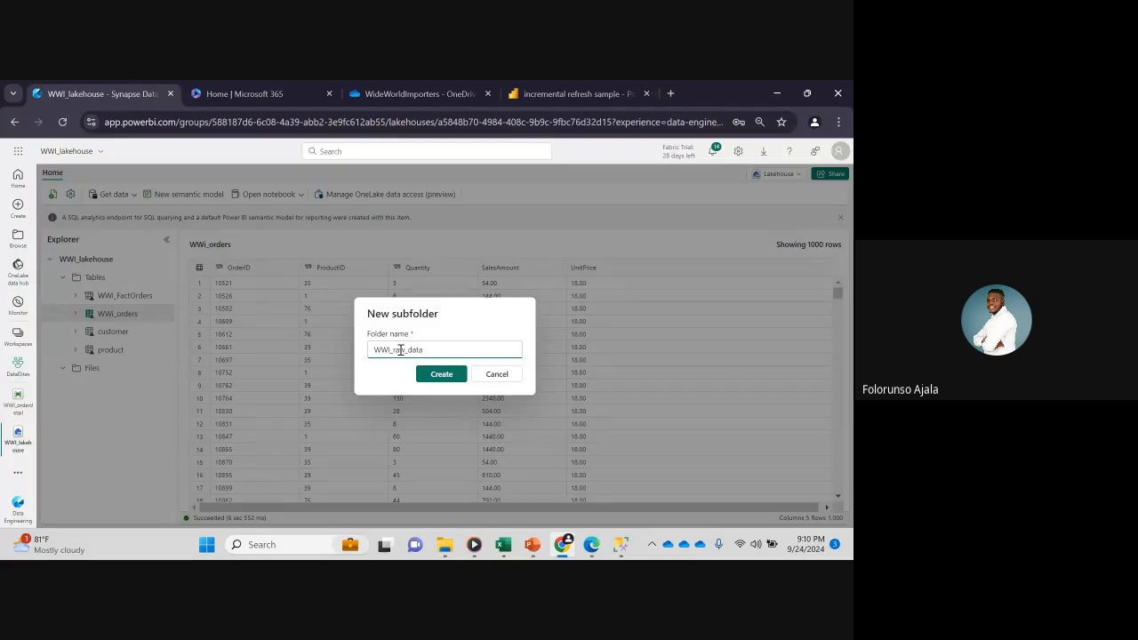
{"action": "left_click", "coordinate": [449, 375]}
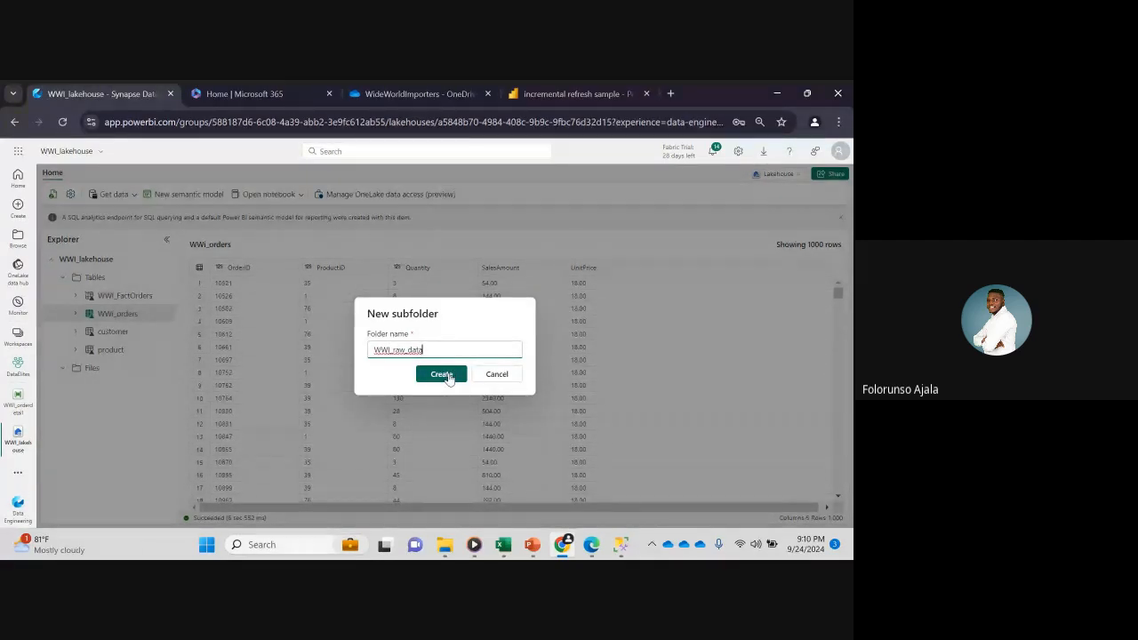
{"action": "left_click", "coordinate": [436, 377]}
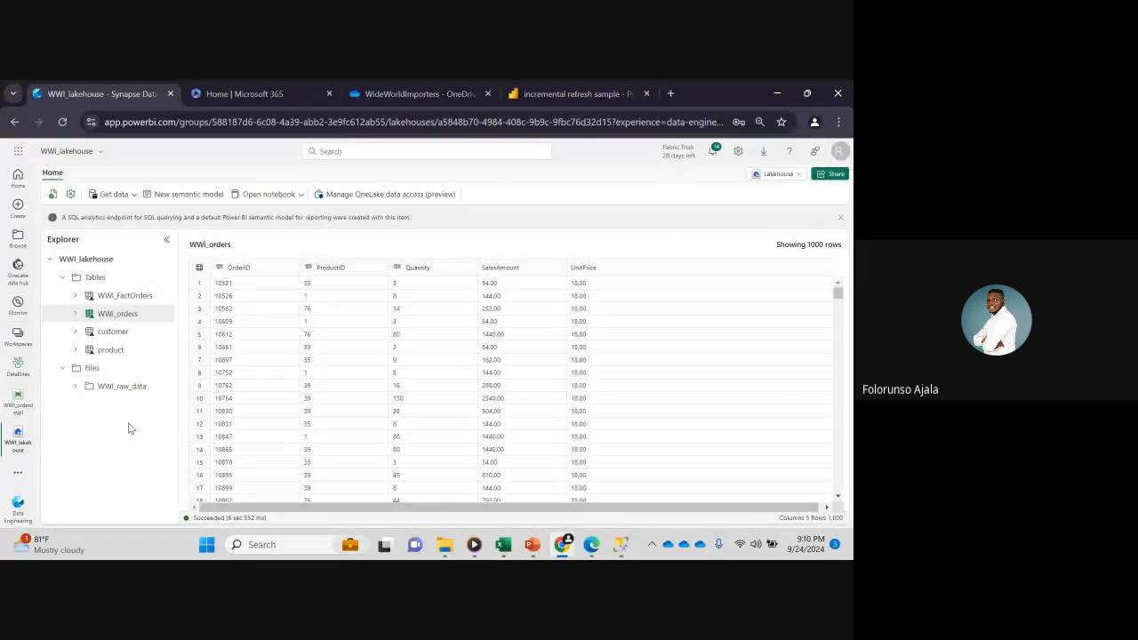
- Upload WWI_Categories.csv and WWI_Date.csv from the Downloads folder into the WWI_raw_data folder
{"action": "left_click", "coordinate": [164, 390]}
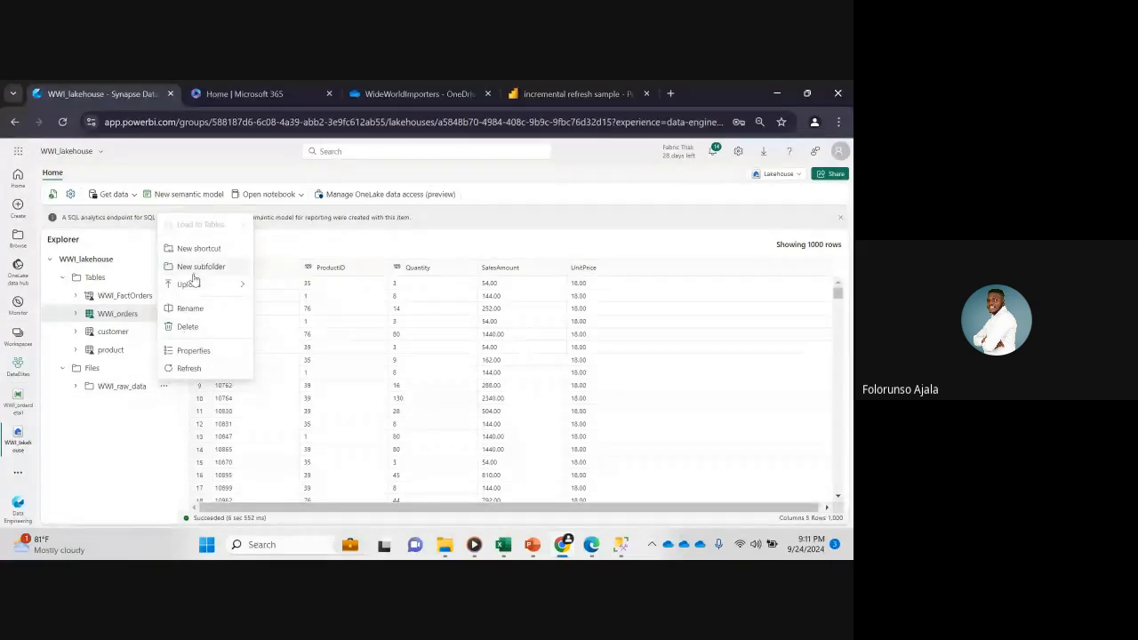
{"action": "mouse_move", "coordinate": [202, 286]}
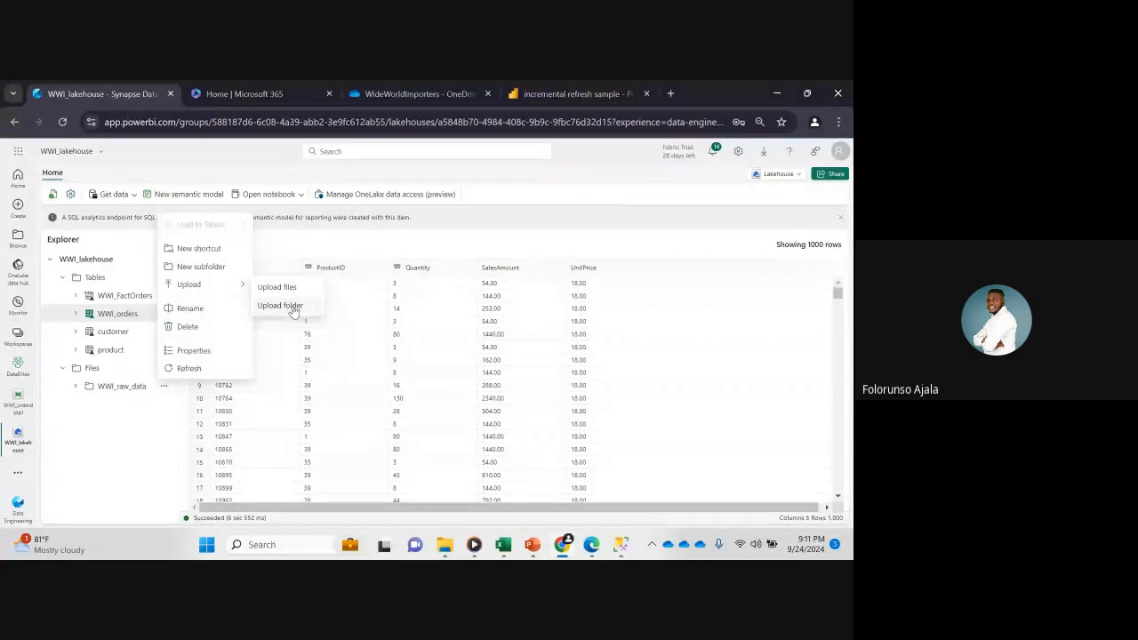
{"action": "left_click", "coordinate": [298, 288]}
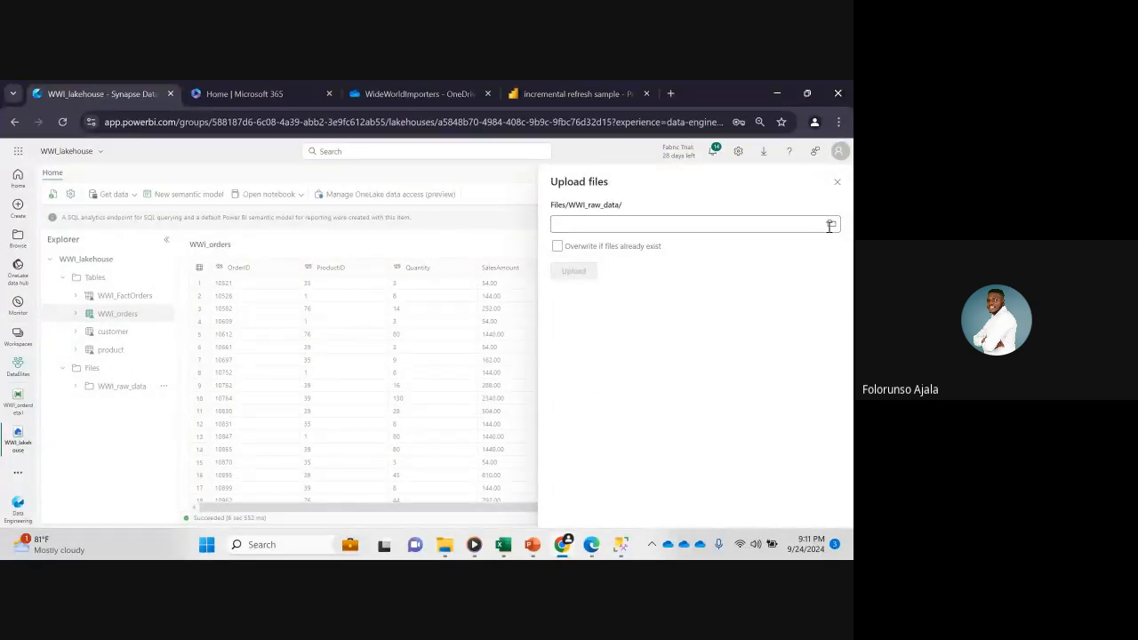
{"action": "left_click", "coordinate": [559, 225]}
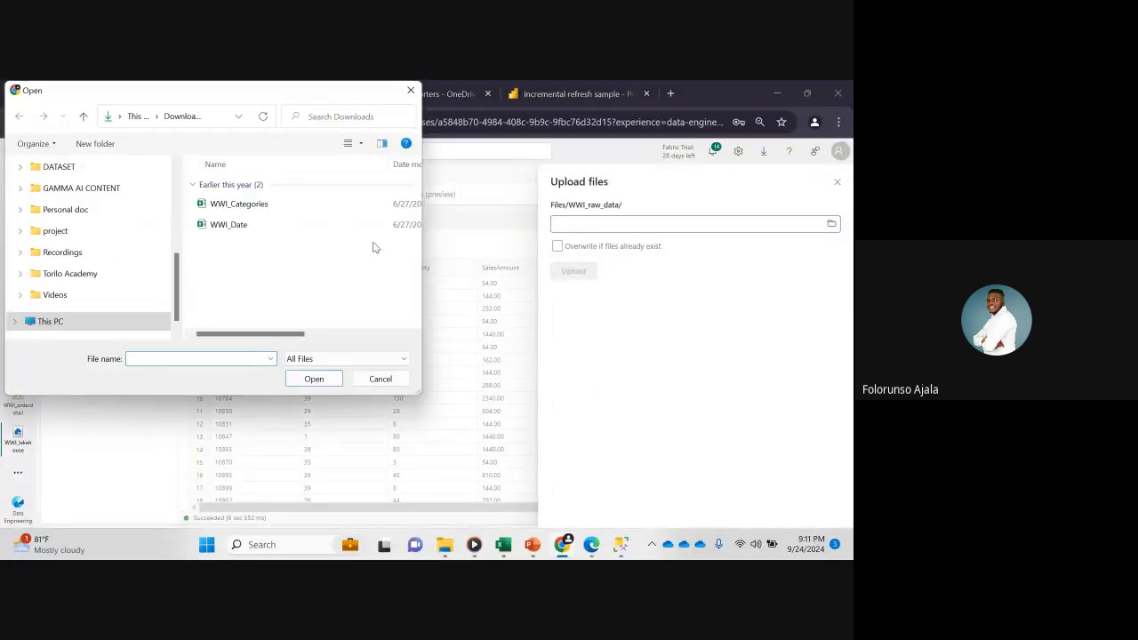
{"action": "left_click", "coordinate": [275, 204]}
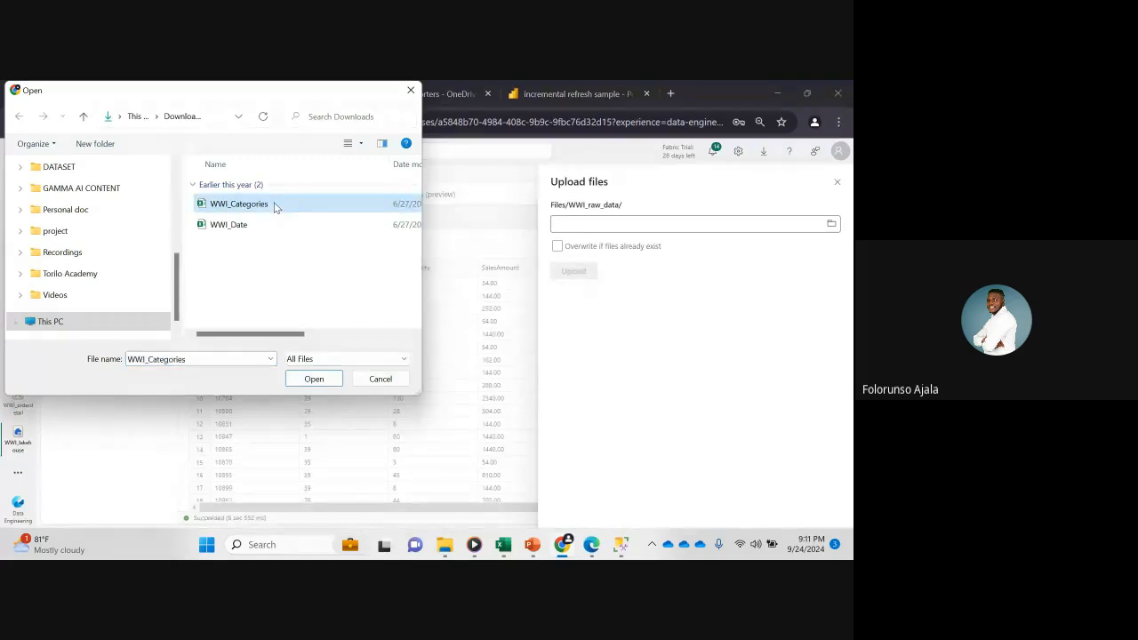
{"action": "left_click", "coordinate": [270, 223], "text": "ctrl"}
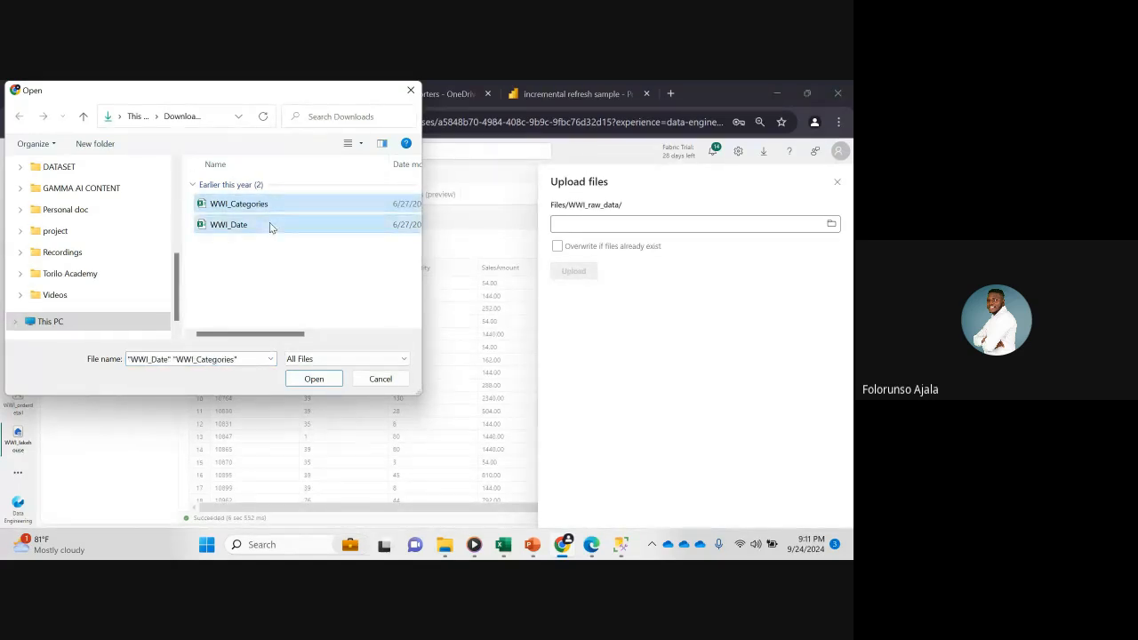
{"action": "left_click", "coordinate": [313, 378]}
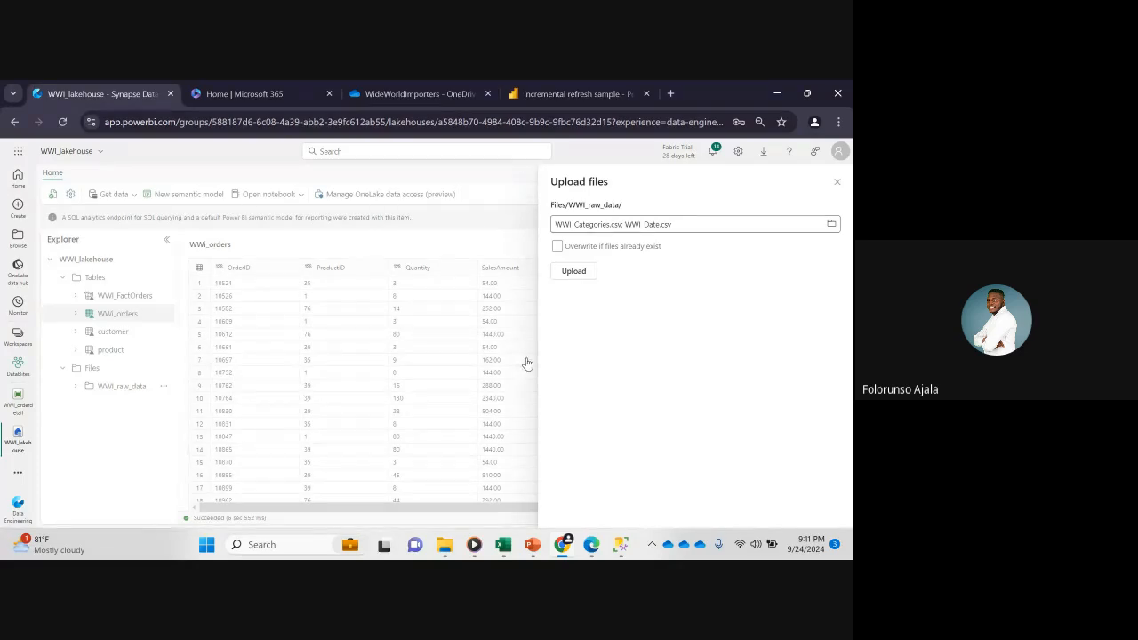
{"action": "left_click", "coordinate": [572, 275]}
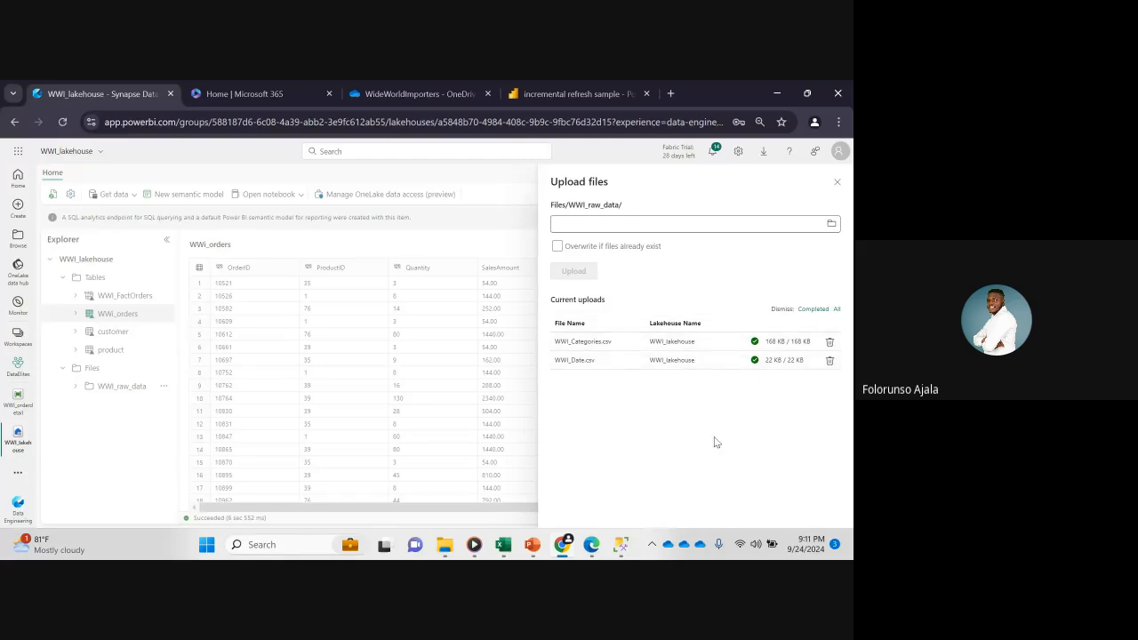
{"action": "left_click", "coordinate": [836, 184]}
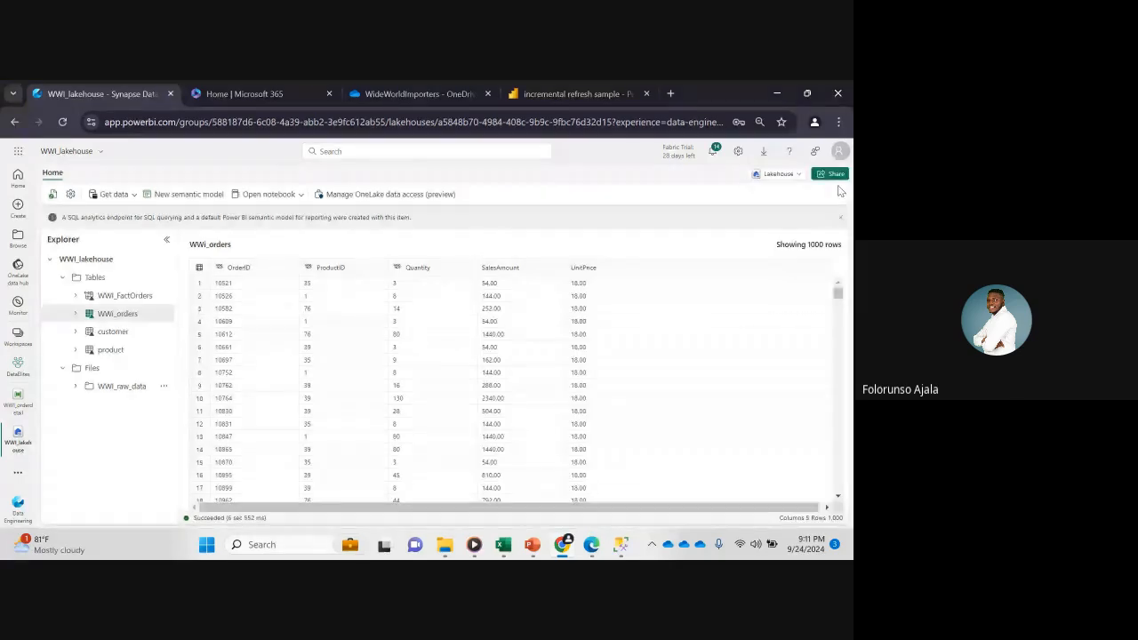
- Preview the contents of WWI_Categories.csv in the WWI_raw_data folder and return to the file list
{"action": "left_click", "coordinate": [122, 387]}
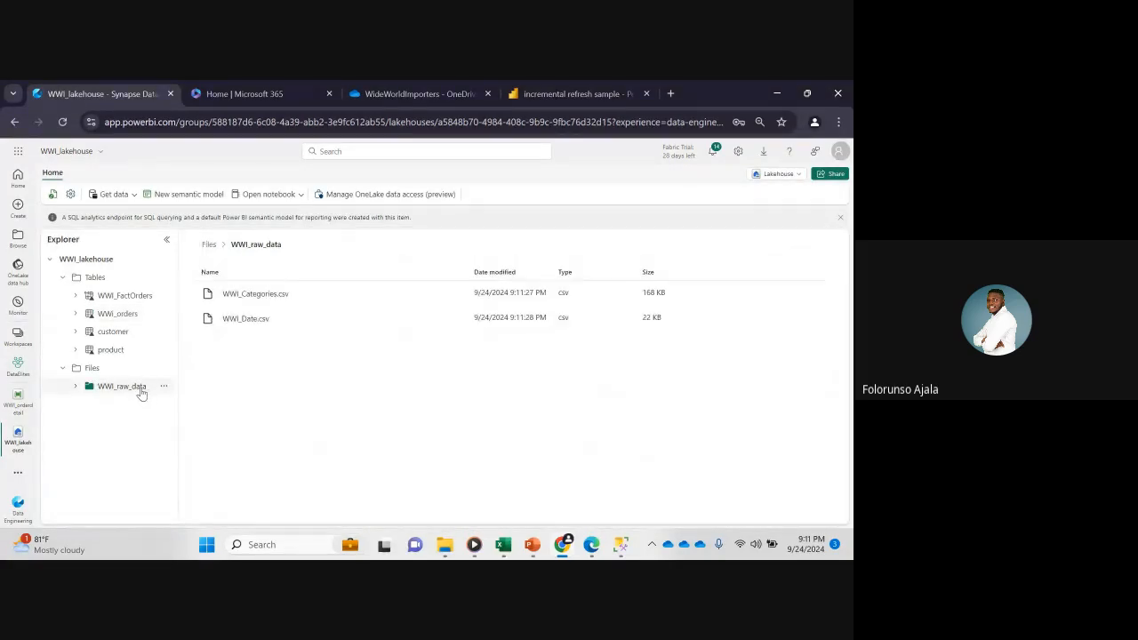
{"action": "left_click", "coordinate": [263, 300]}
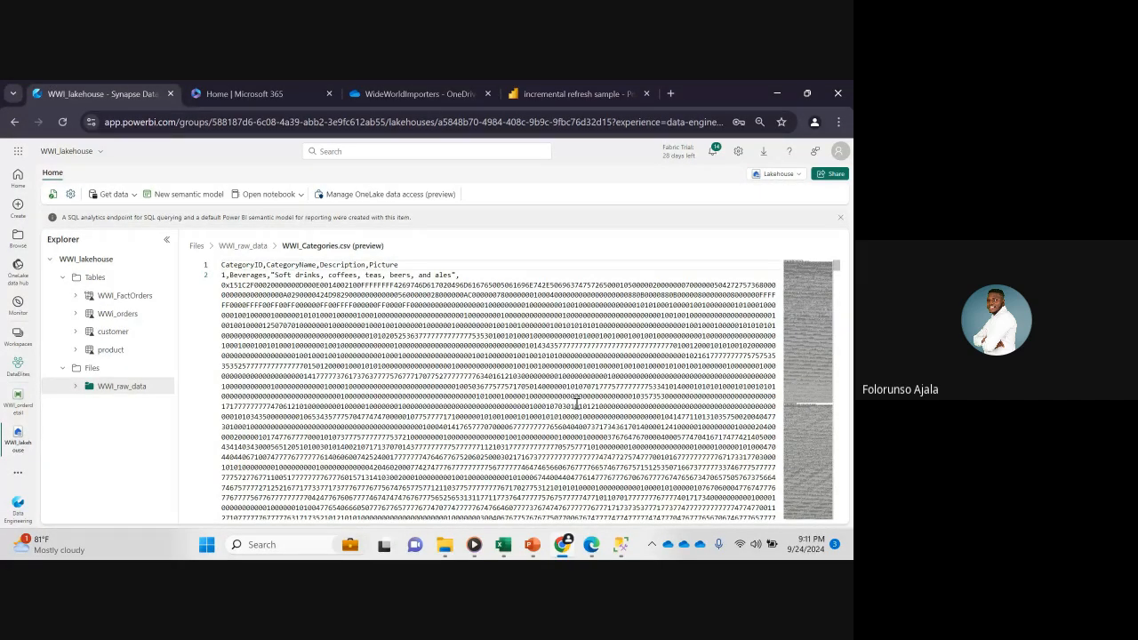
{"action": "left_click", "coordinate": [242, 245]}
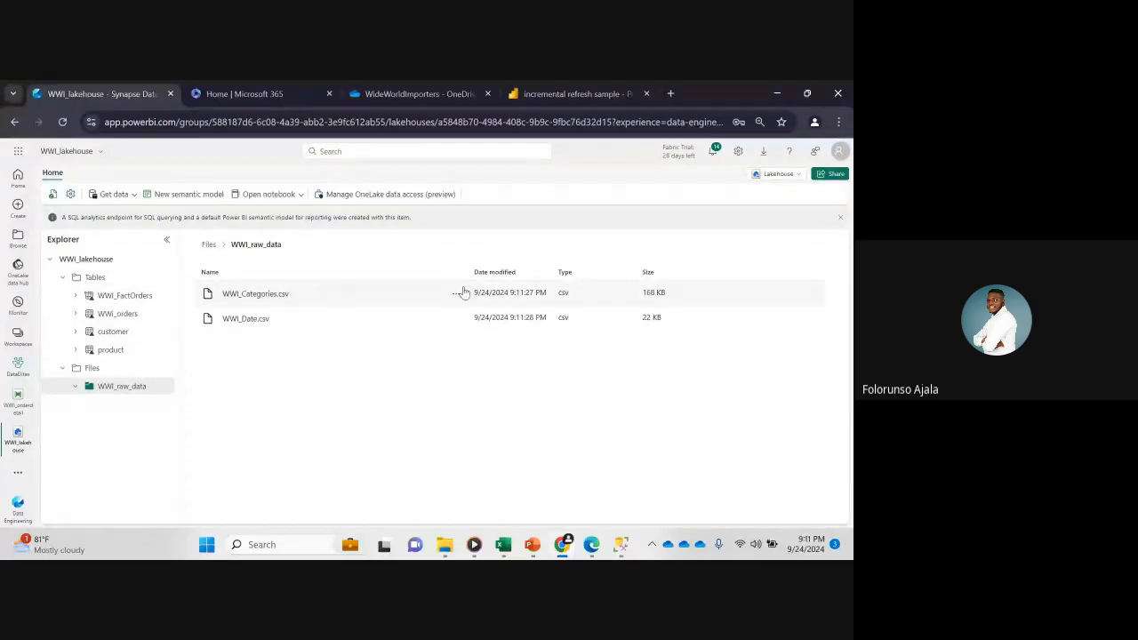
- Load WWI_Categories.csv into a new table wwi_categories, using the header row for column names
{"action": "left_click", "coordinate": [456, 294]}
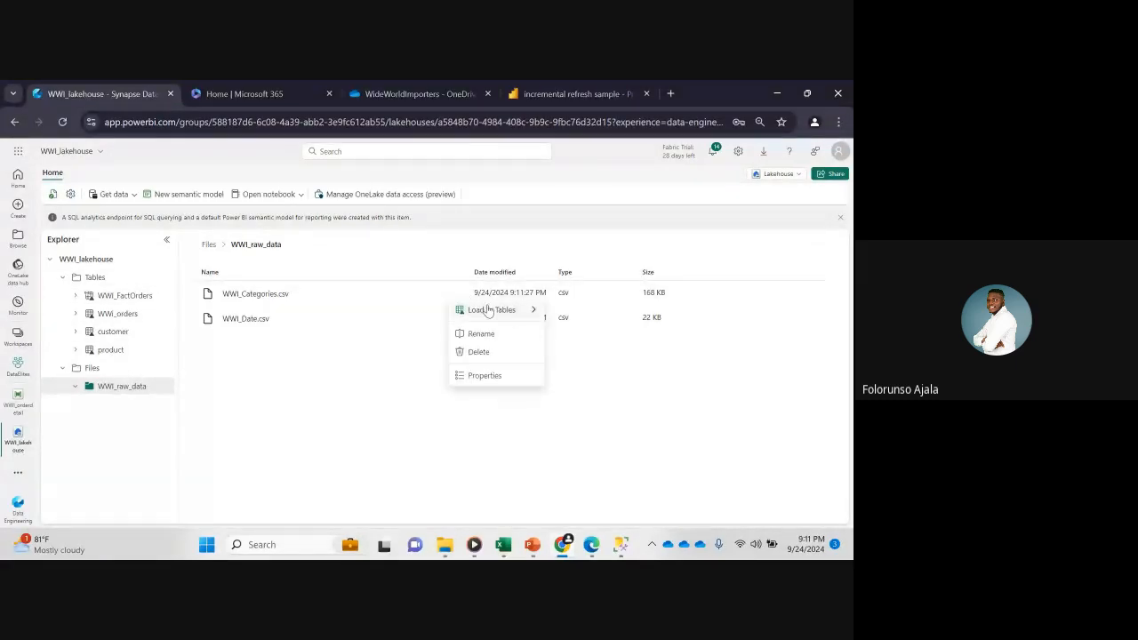
{"action": "mouse_move", "coordinate": [531, 313]}
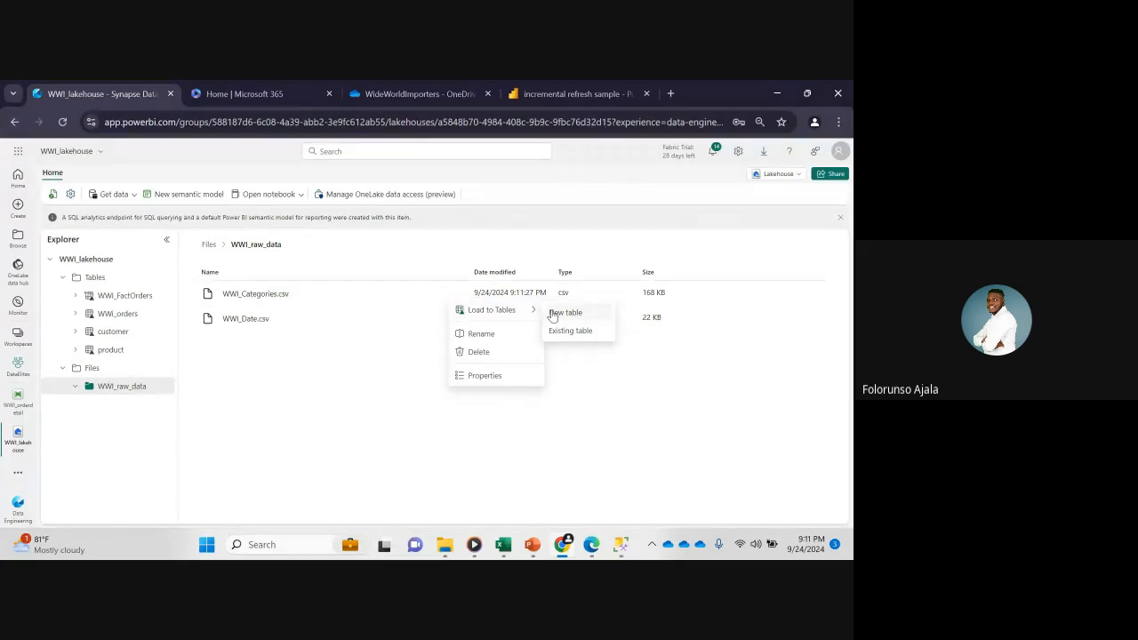
{"action": "left_click", "coordinate": [582, 318]}
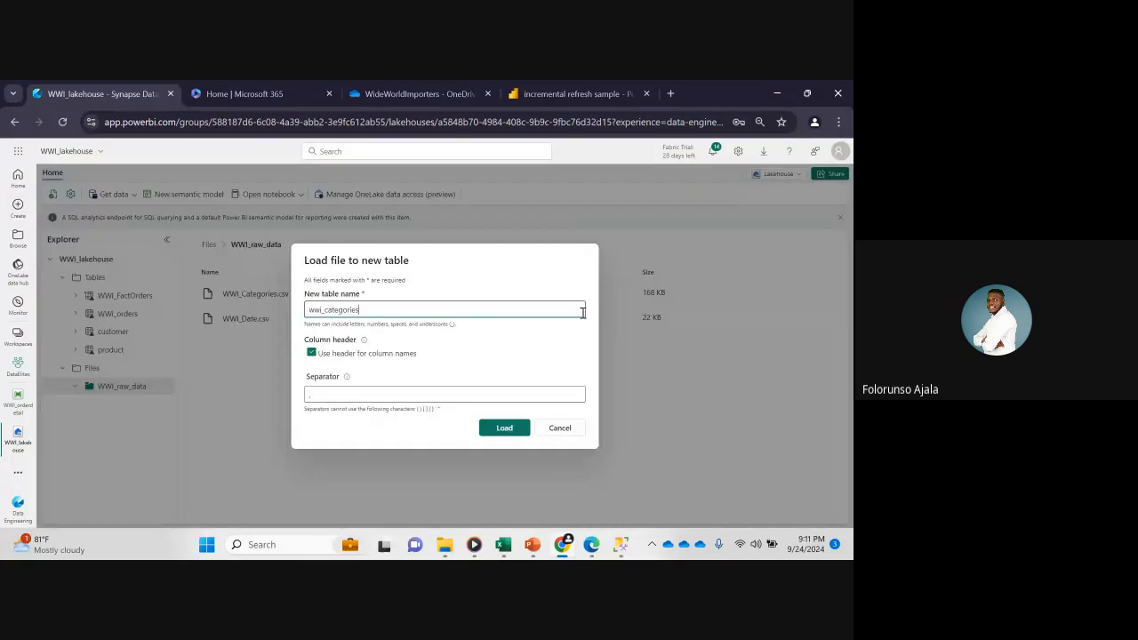
{"action": "left_click", "coordinate": [504, 429]}
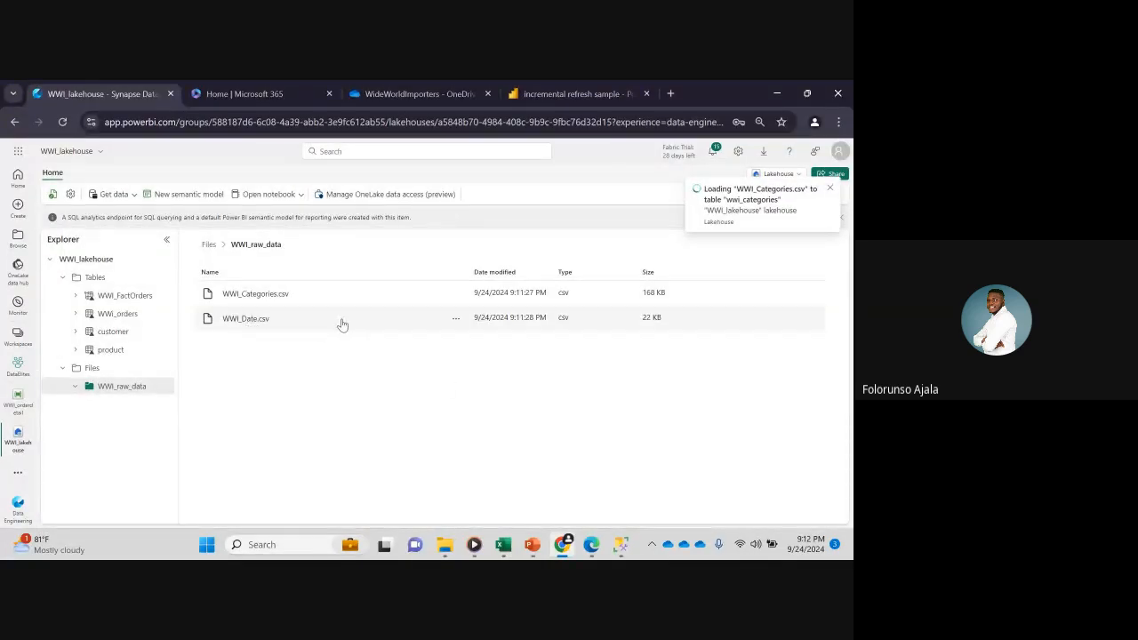
- Load WWI_Date.csv into a new table wwi_date, using the header row for column names
{"action": "left_click", "coordinate": [455, 322]}
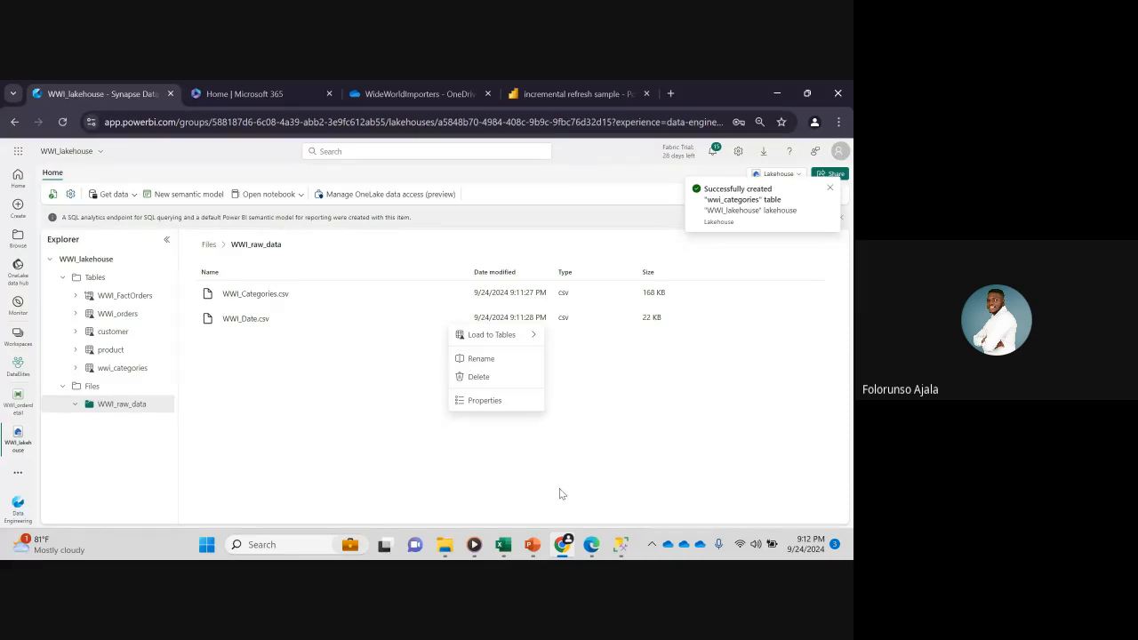
{"action": "mouse_move", "coordinate": [528, 334]}
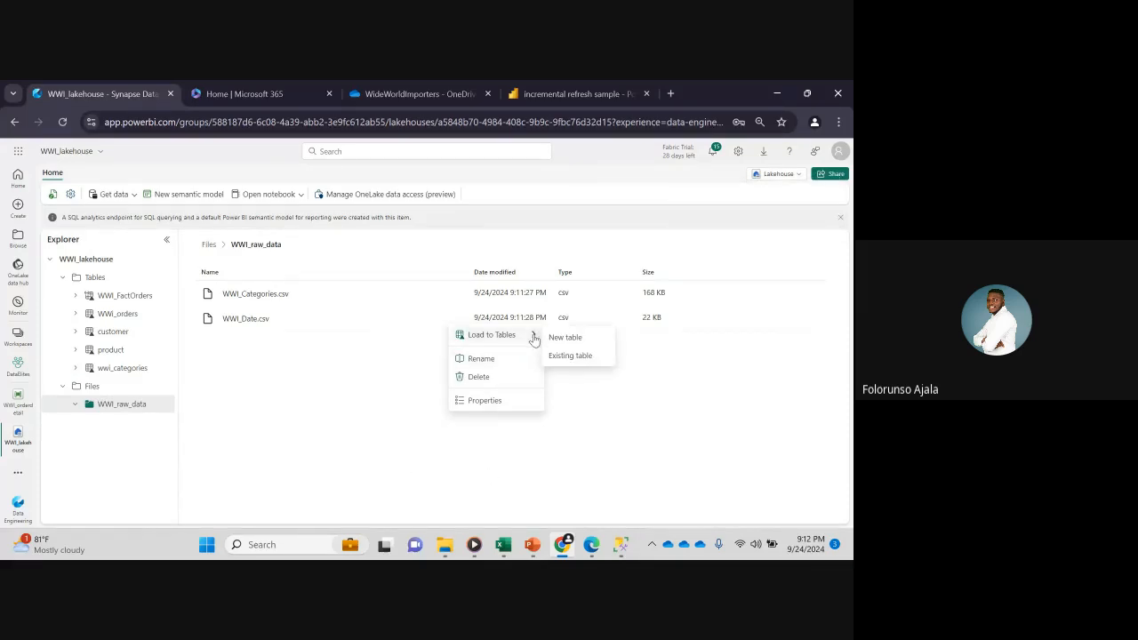
{"action": "left_click", "coordinate": [566, 340]}
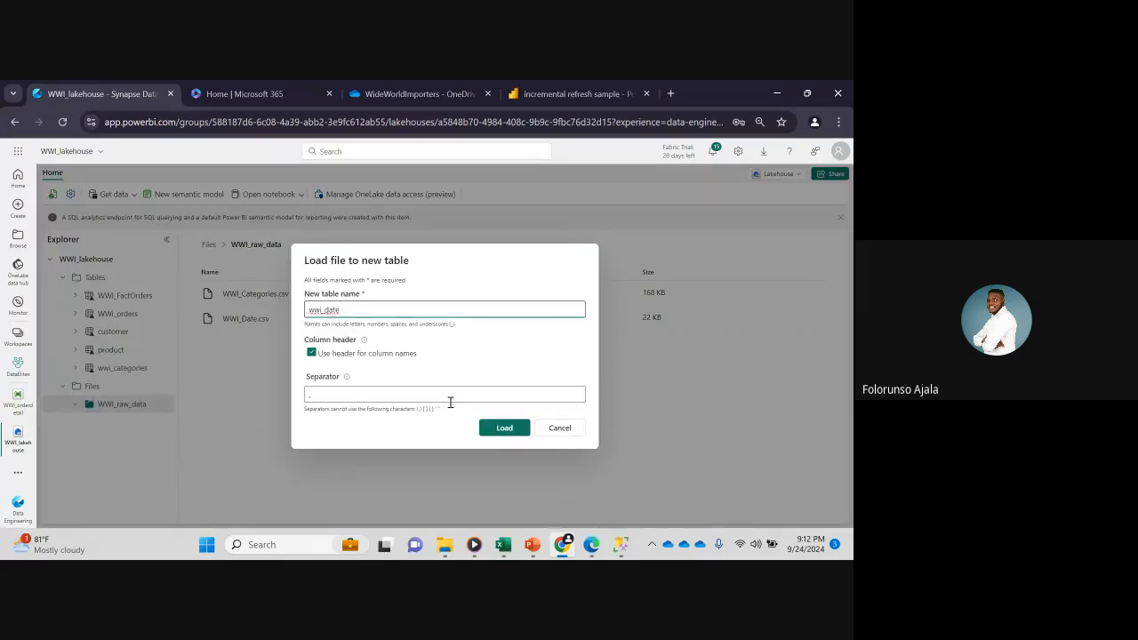
{"action": "left_click", "coordinate": [498, 433]}
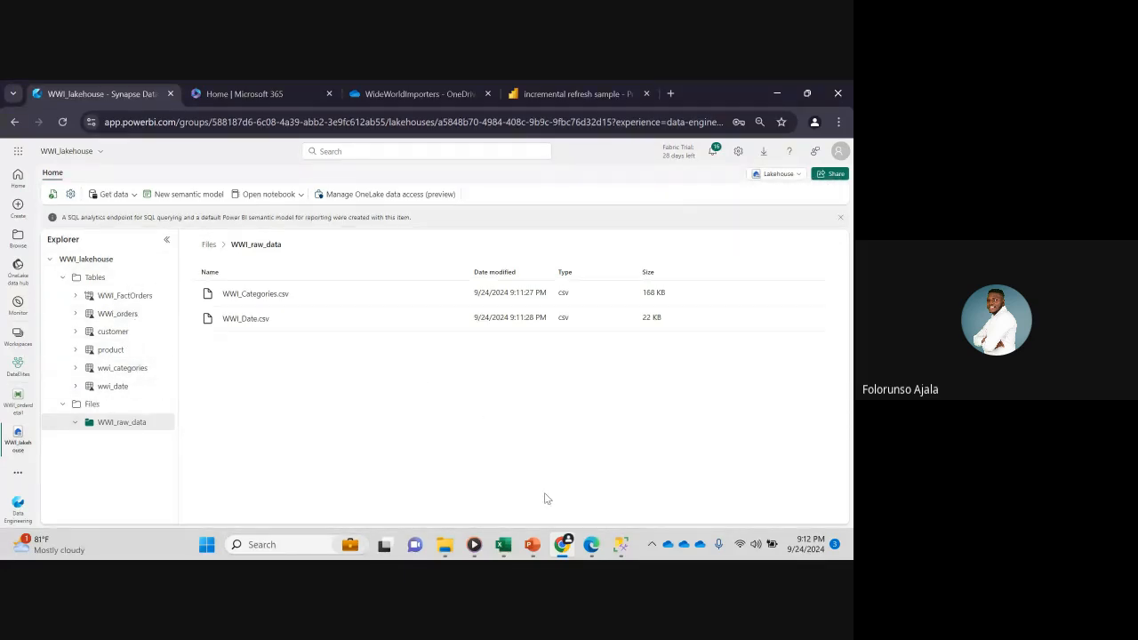
- Switch to the Data-Management-Solution-with-Microsoft-Fabric presentation in PowerPoint and review the end-to-end project diagram
{"action": "mouse_move", "coordinate": [532, 547]}
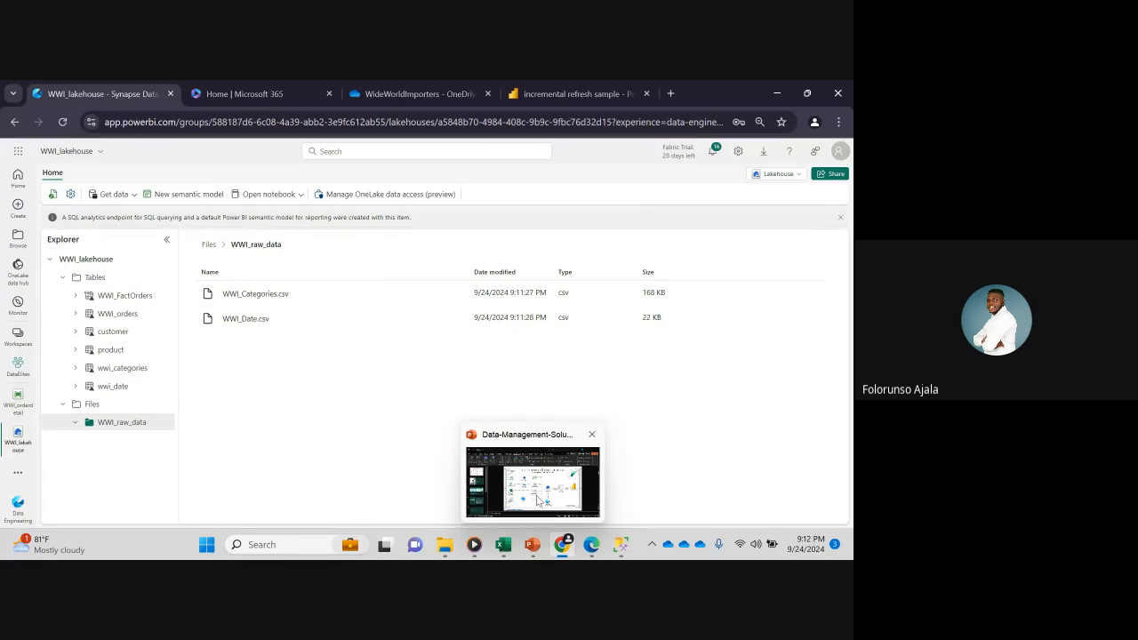
{"action": "left_click", "coordinate": [571, 435]}
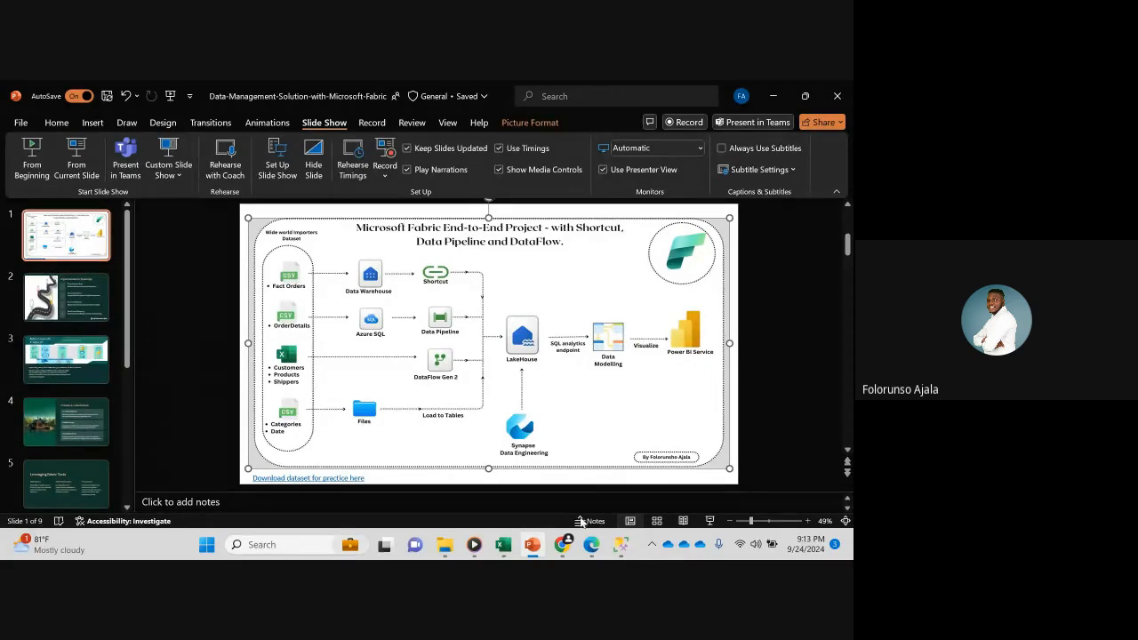
- Switch to the Google Meet call in Edge and read through the in-call messages
{"action": "mouse_move", "coordinate": [602, 551]}
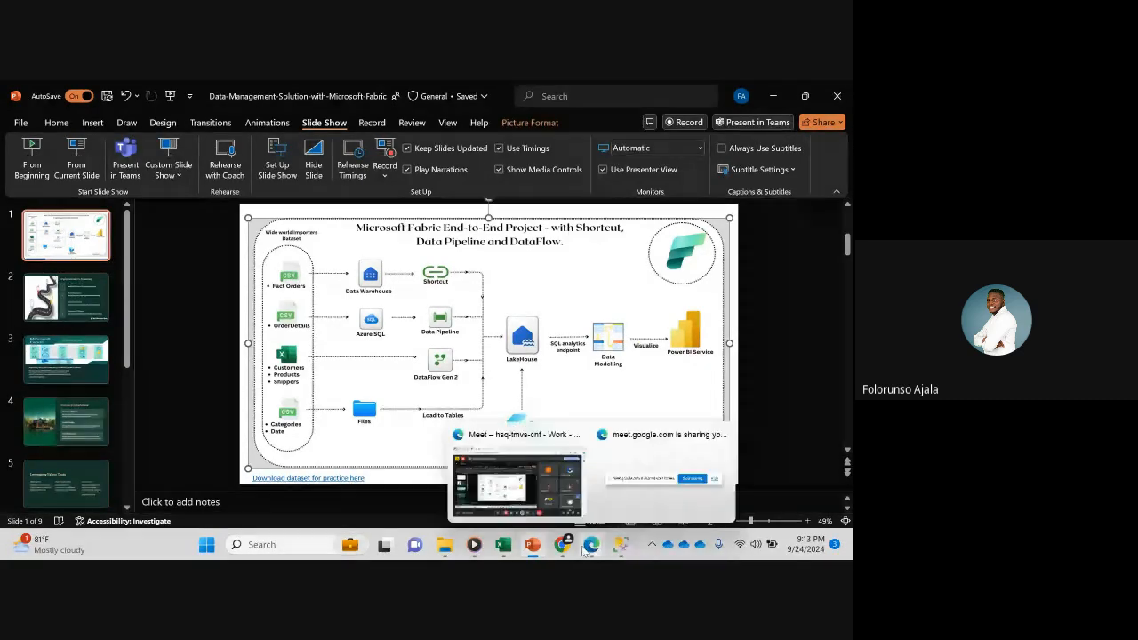
{"action": "mouse_move", "coordinate": [555, 546]}
{"action": "left_click", "coordinate": [561, 492]}
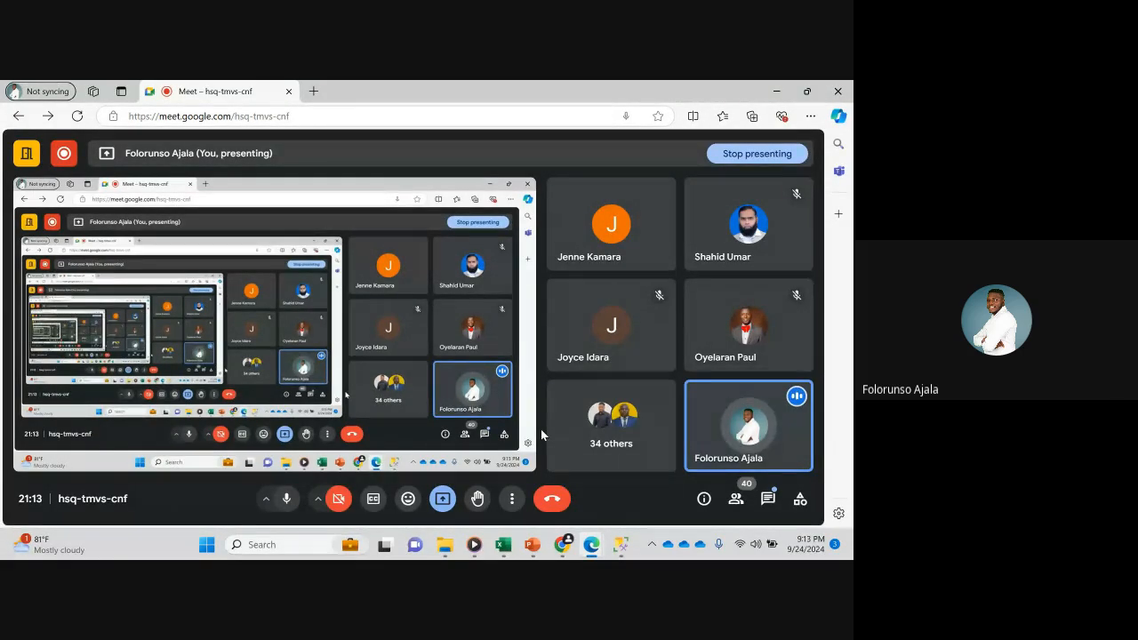
{"action": "left_click", "coordinate": [767, 501]}
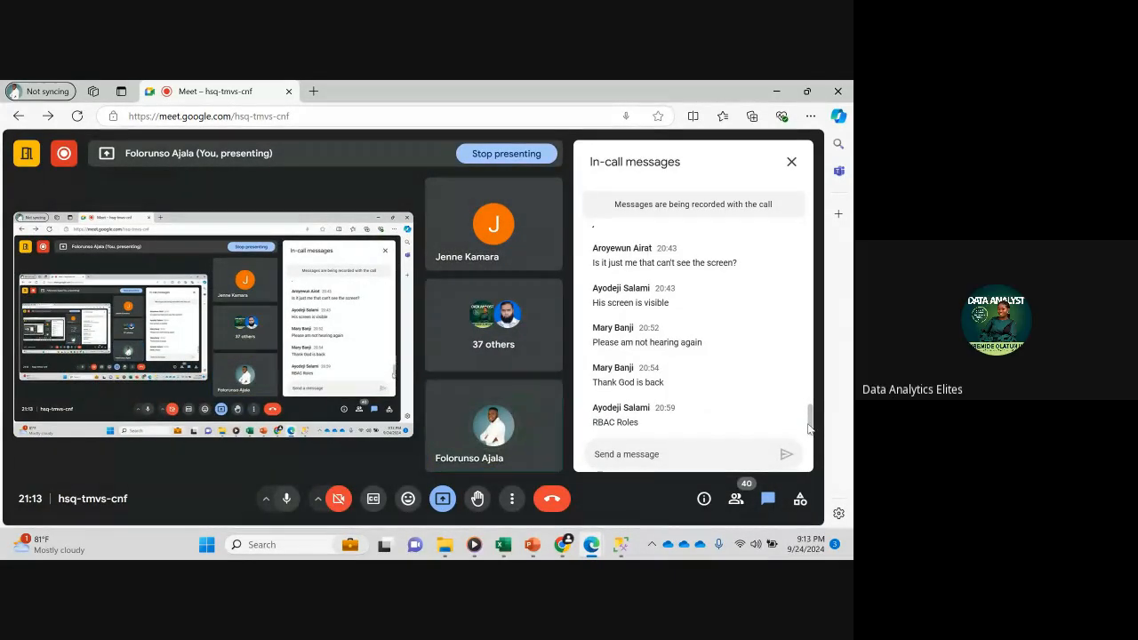
{"action": "scroll", "coordinate": [810, 434], "scroll_direction": "up", "scroll_amount": 3}
{"action": "scroll", "coordinate": [810, 434], "scroll_direction": "down", "scroll_amount": 3}
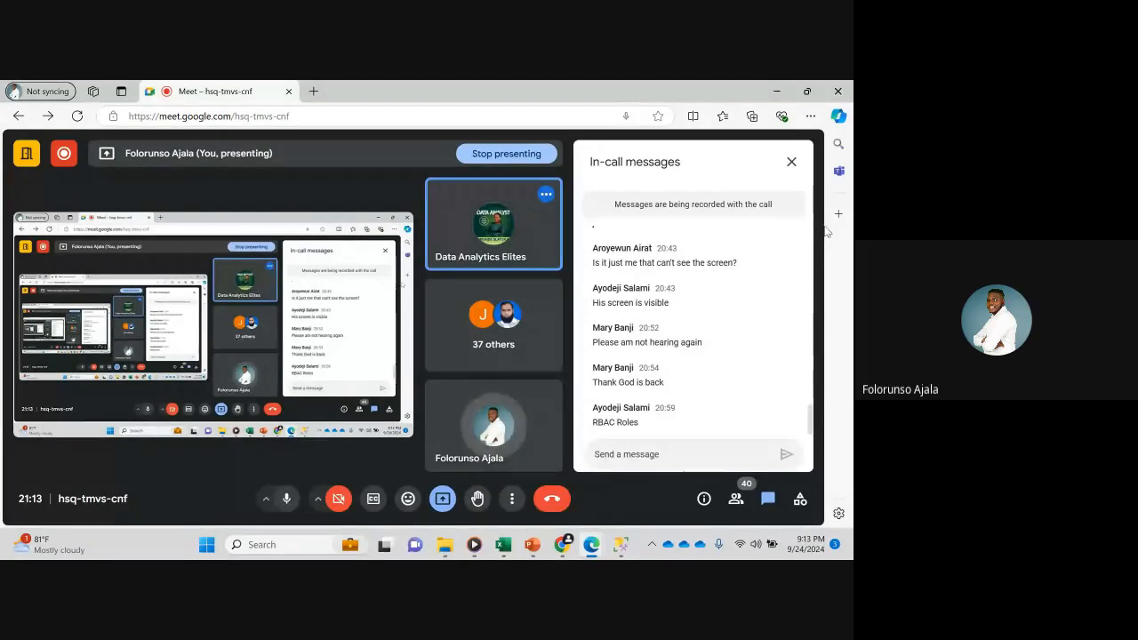
- Close the in-call messages and switch to the WWI_lakehouse page in Chrome, showing the WWI_raw_data folder
{"action": "left_click", "coordinate": [792, 160]}
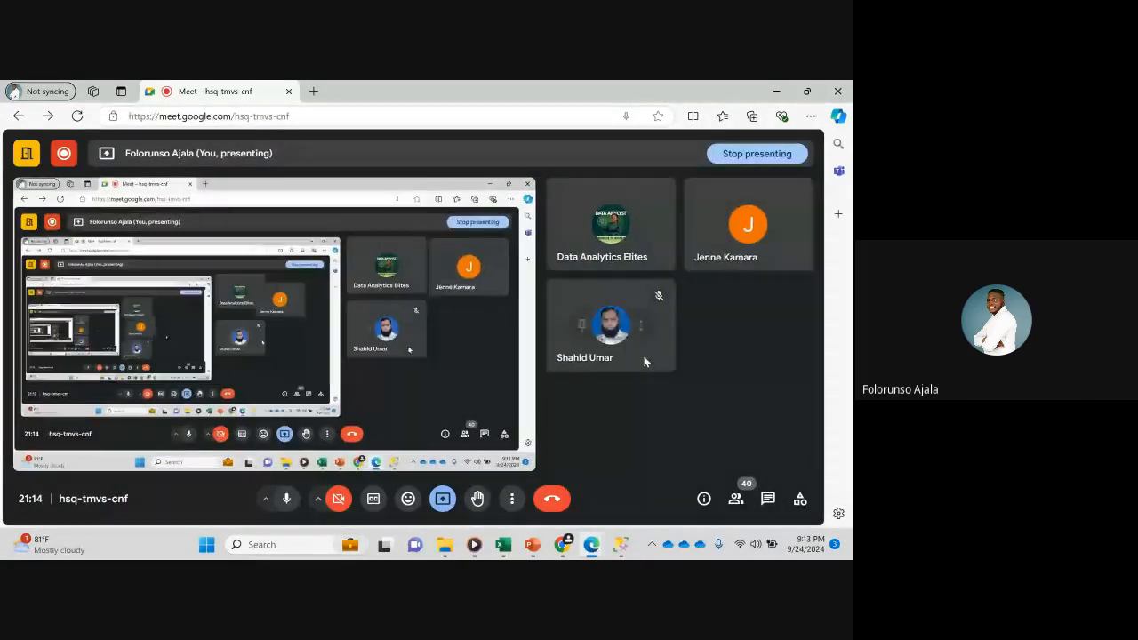
{"action": "mouse_move", "coordinate": [622, 545]}
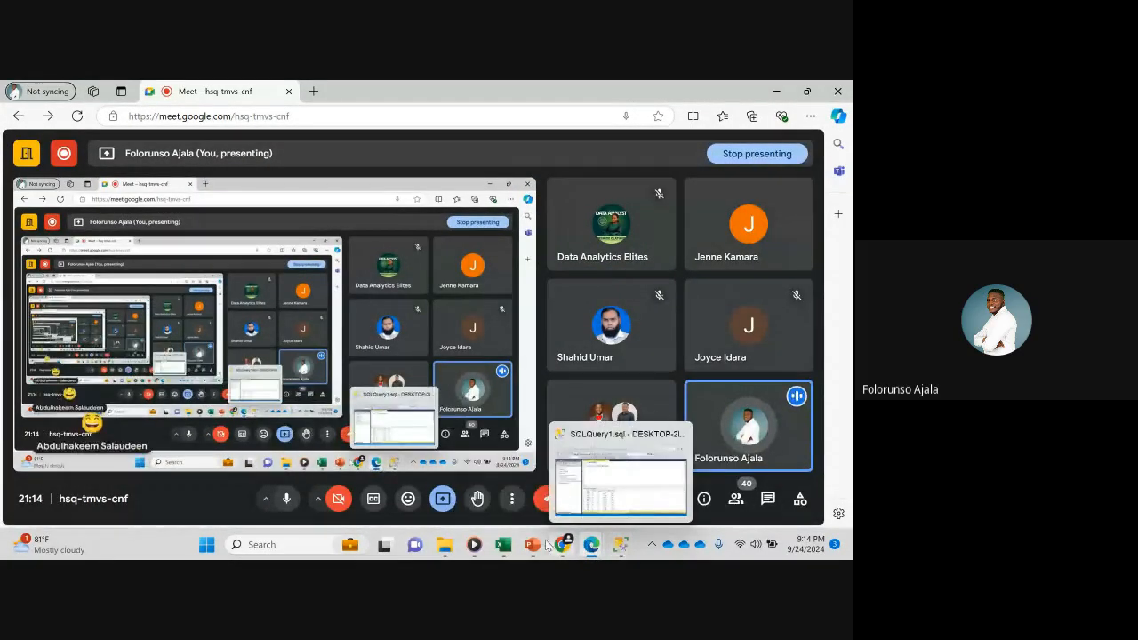
{"action": "mouse_move", "coordinate": [566, 544]}
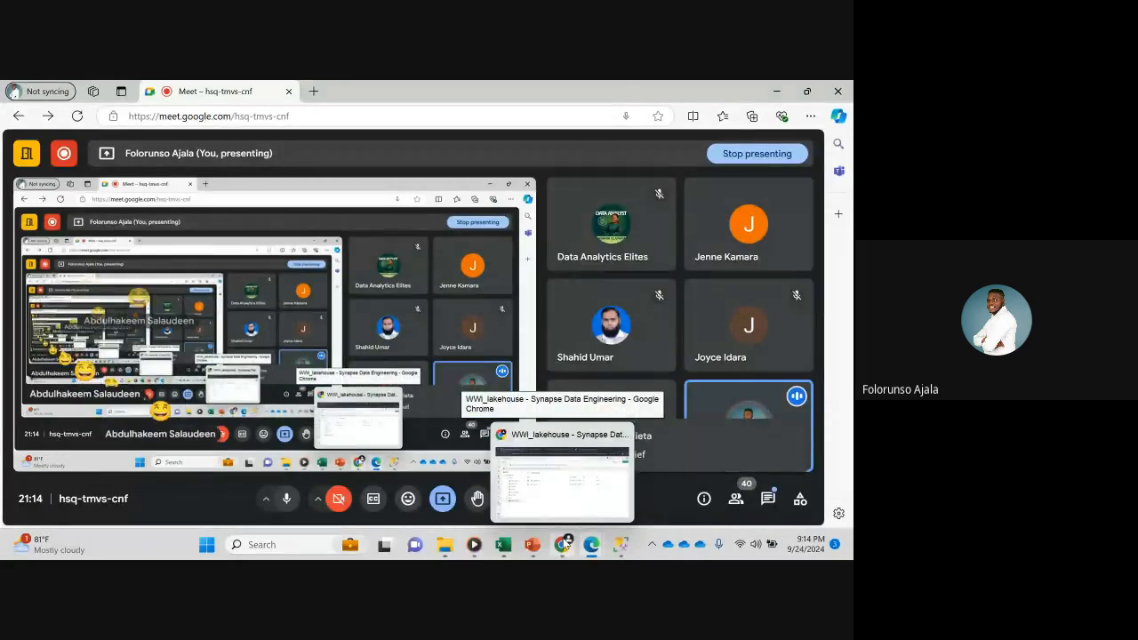
{"action": "left_click", "coordinate": [547, 492]}
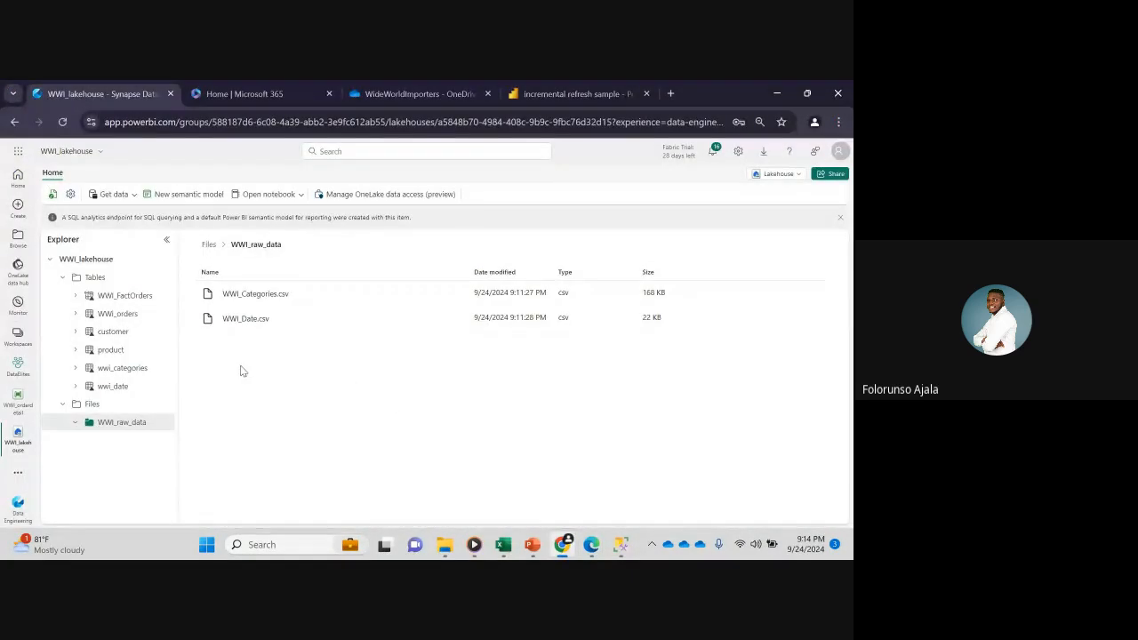
{"action": "left_click", "coordinate": [153, 421]}
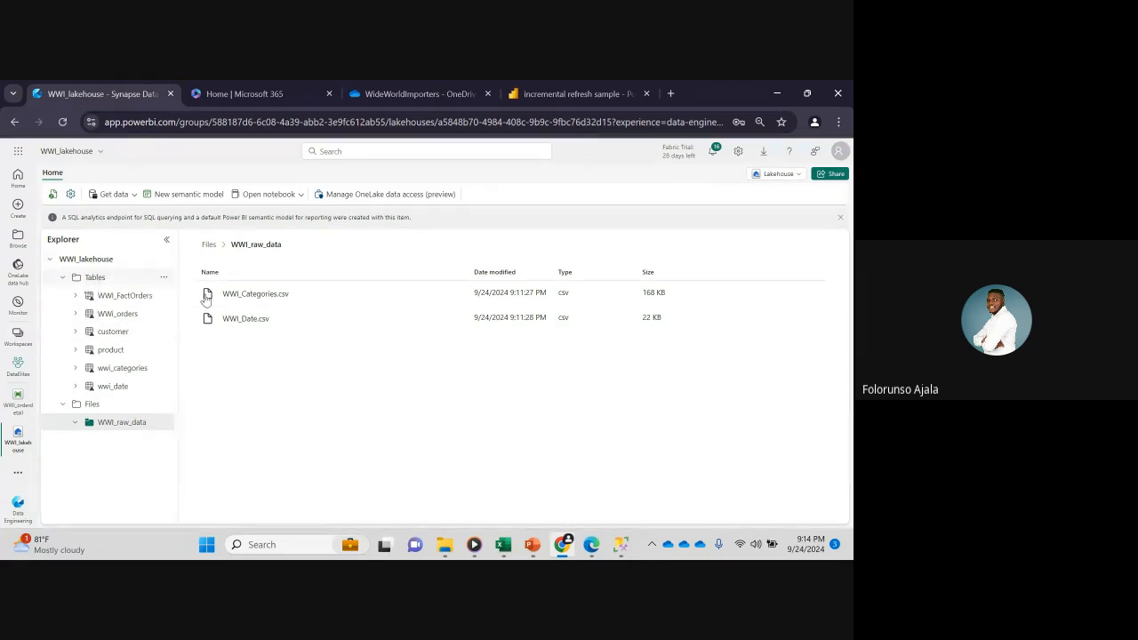
- Switch WWI_lakehouse to its SQL analytics endpoint and widen the Explorer so the full table names can be read
{"action": "left_click", "coordinate": [794, 175]}
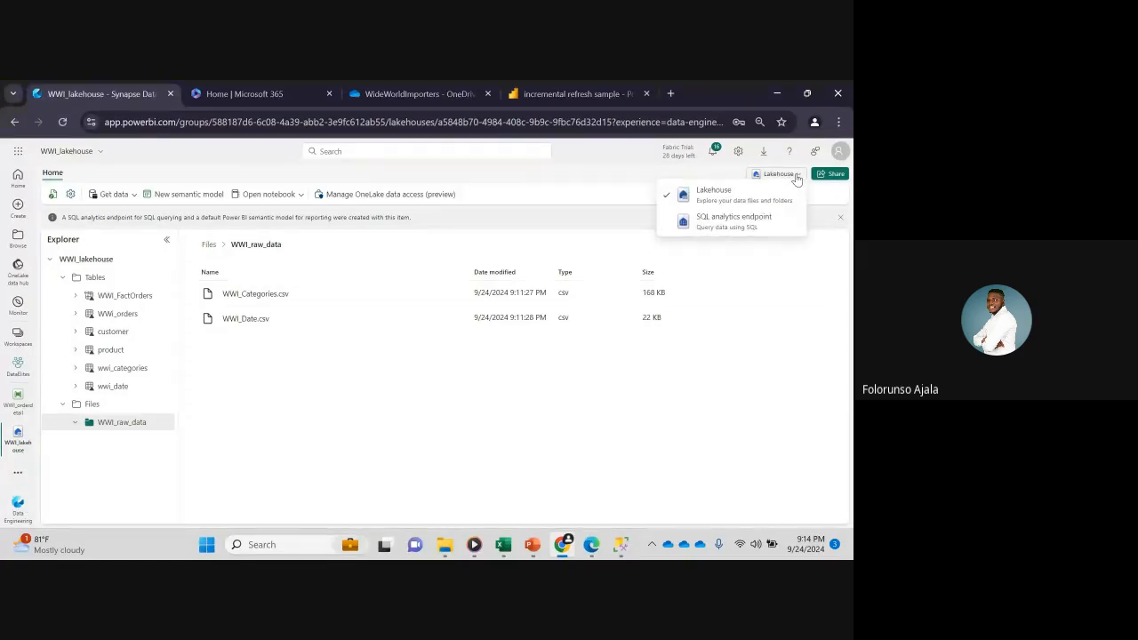
{"action": "left_click", "coordinate": [740, 224]}
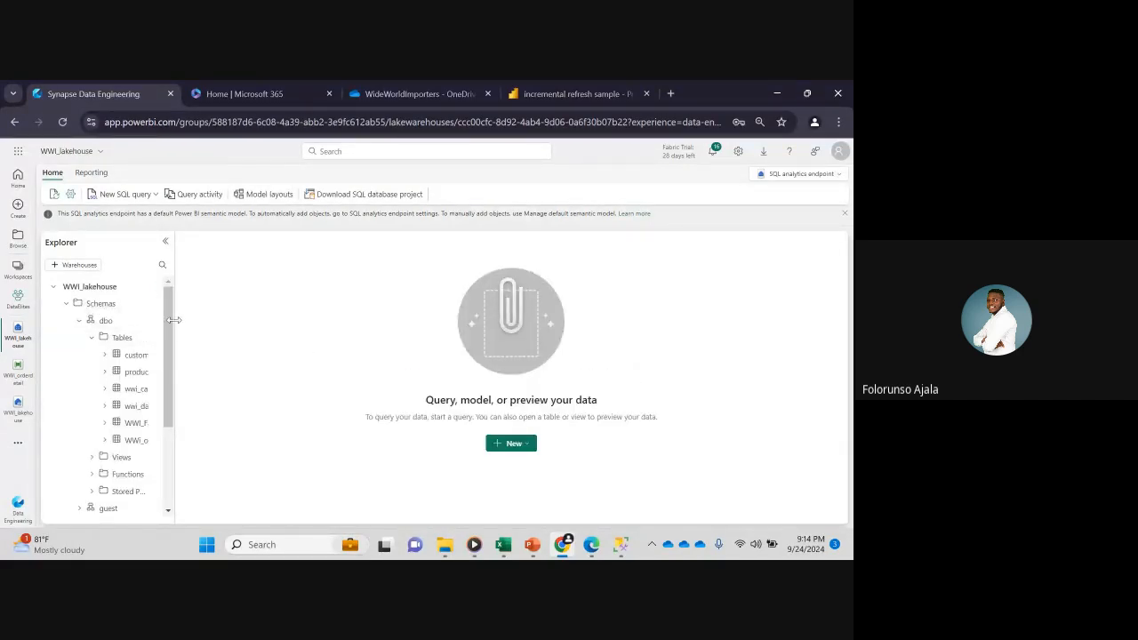
{"action": "left_click_drag", "start_coordinate": [199, 324], "coordinate": [297, 323]}
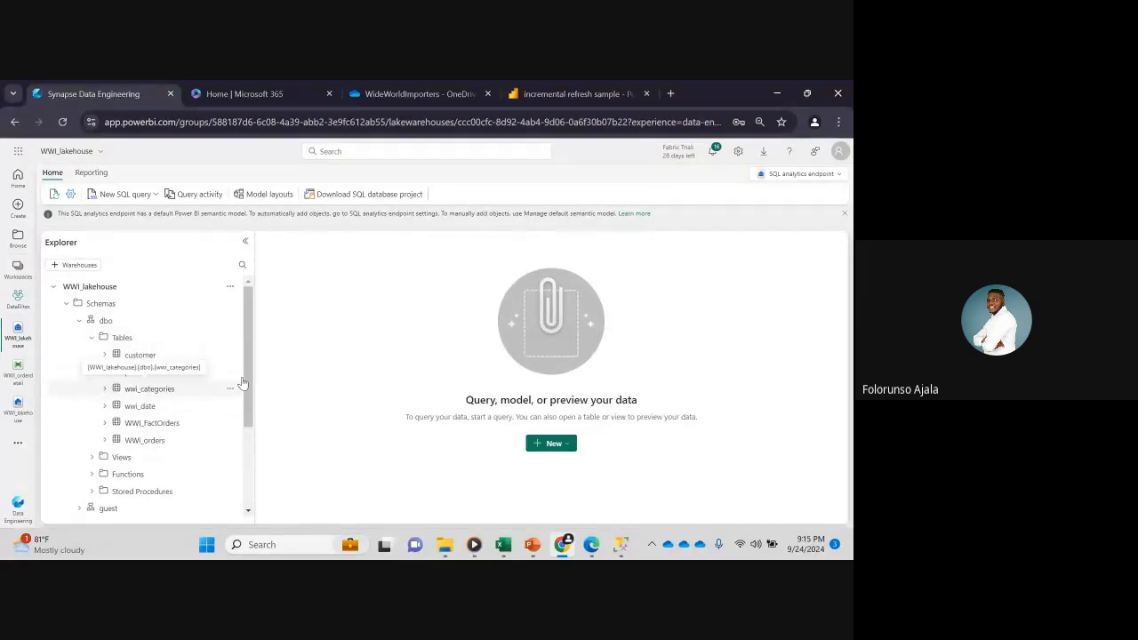
- Create a new SQL query and begin its statement with SELECT
{"action": "left_click", "coordinate": [120, 194]}
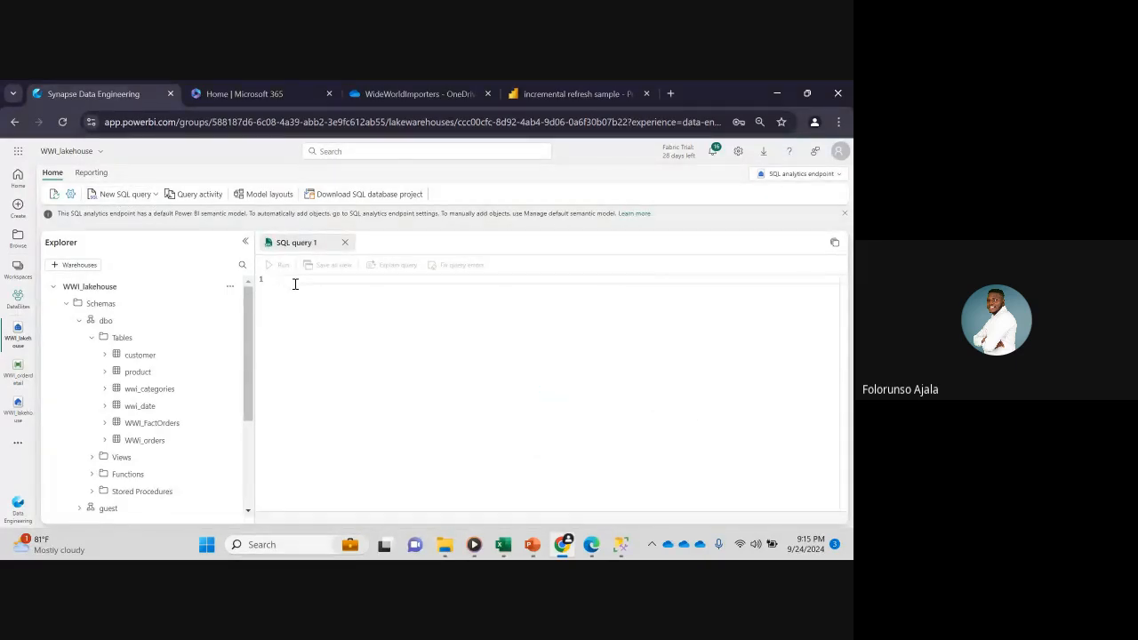
{"action": "type", "text": "se"}
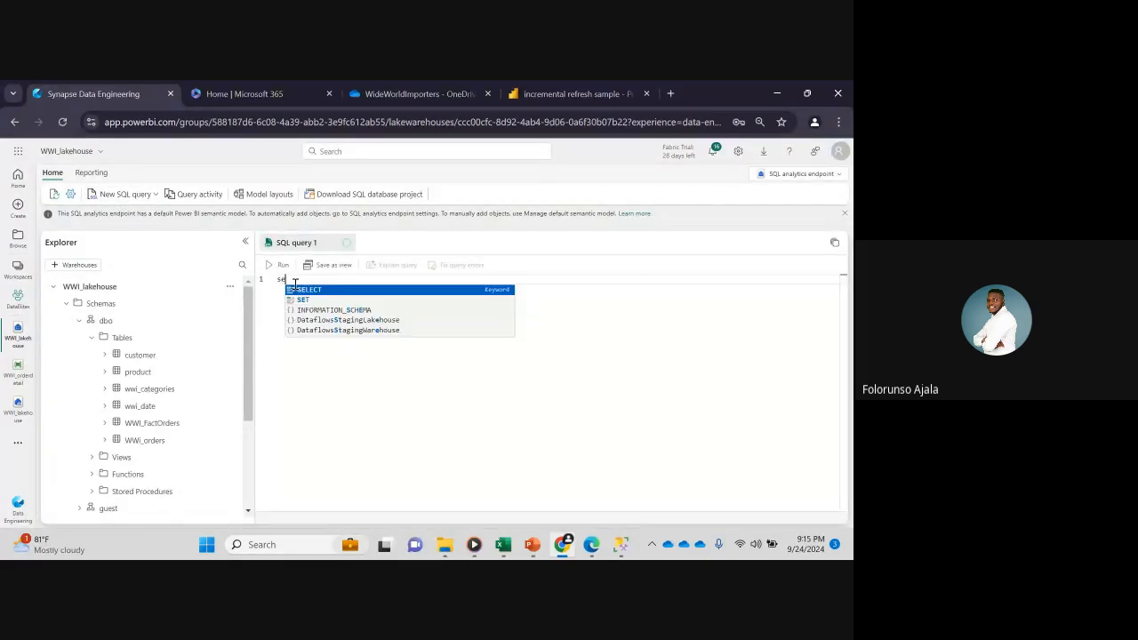
{"action": "type", "text": "l"}
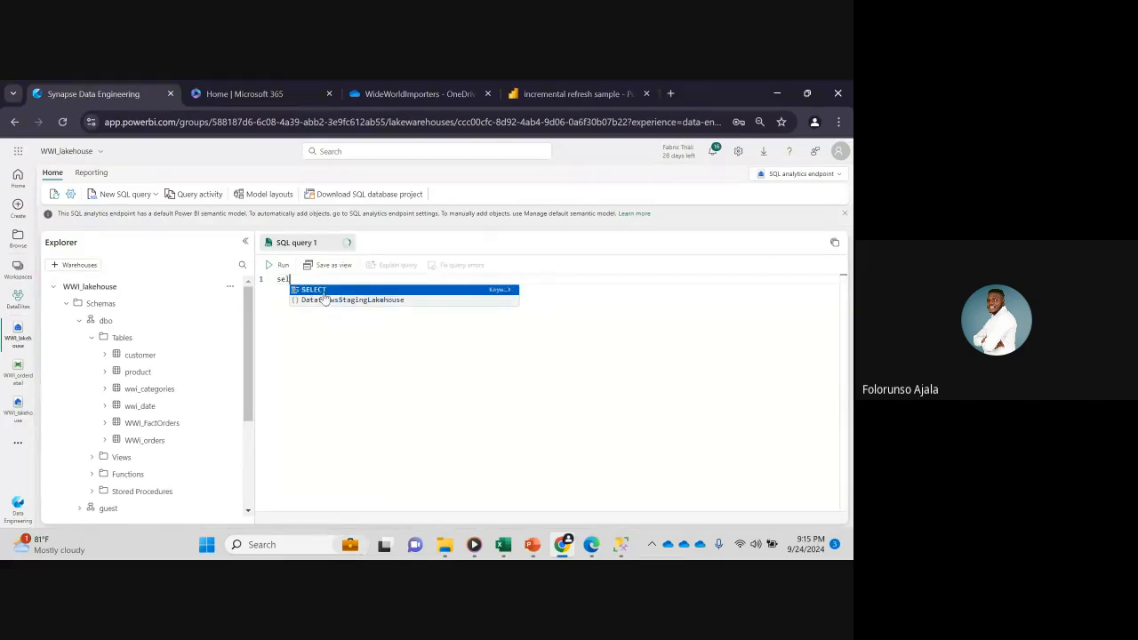
{"action": "key", "text": "Tab"}
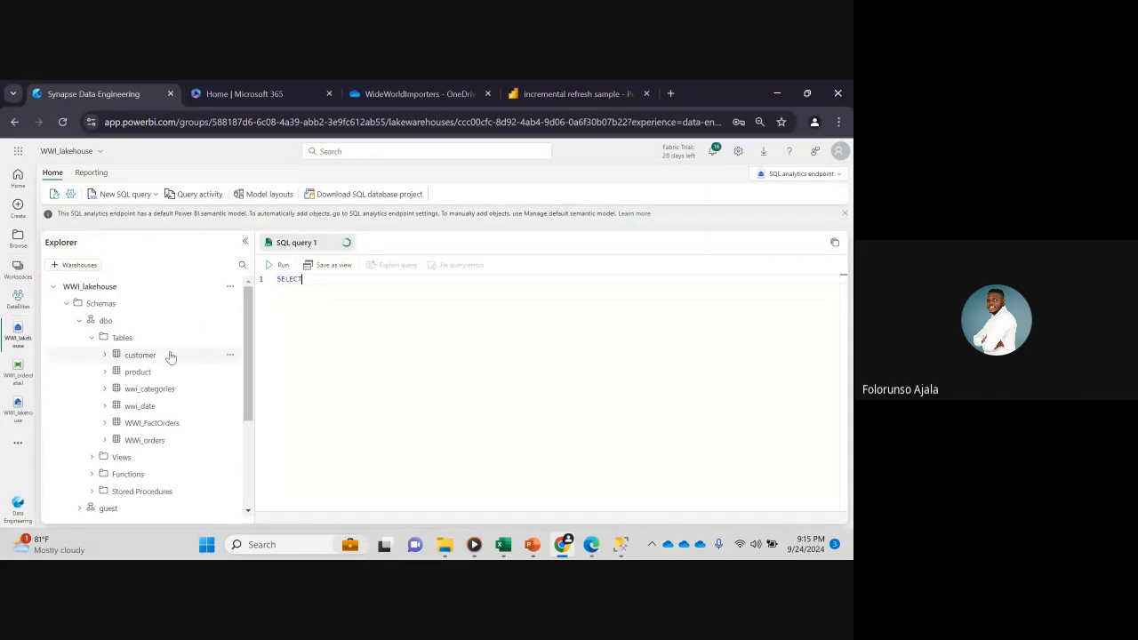
- Preview the data of the customer table in the dbo schema
{"action": "left_click", "coordinate": [139, 355]}
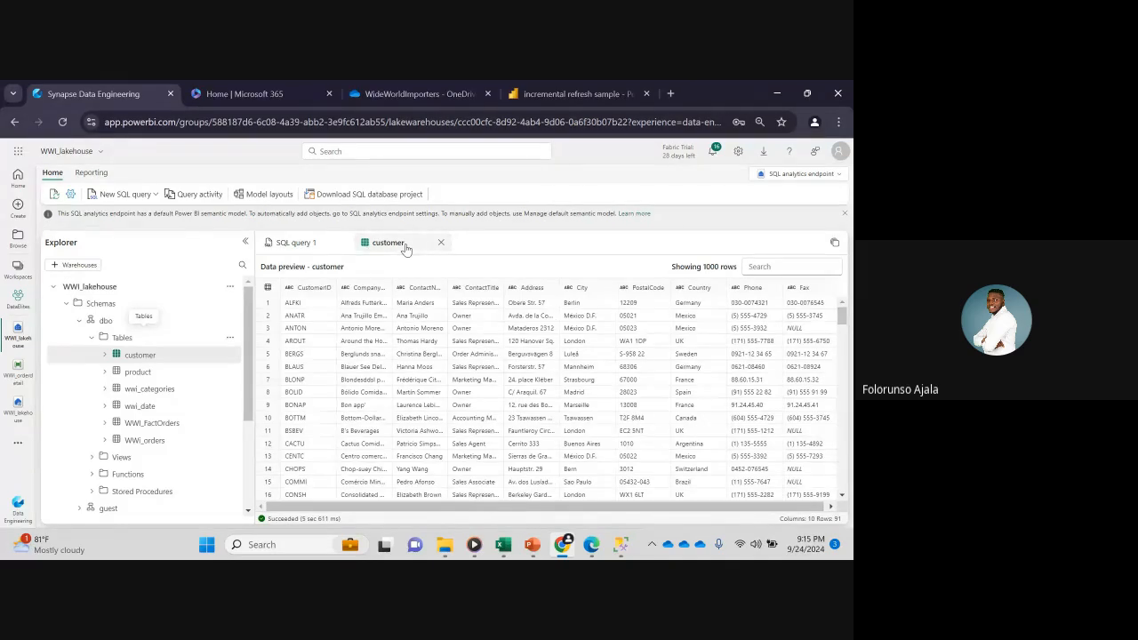
{"action": "key", "text": "ctrl+a"}
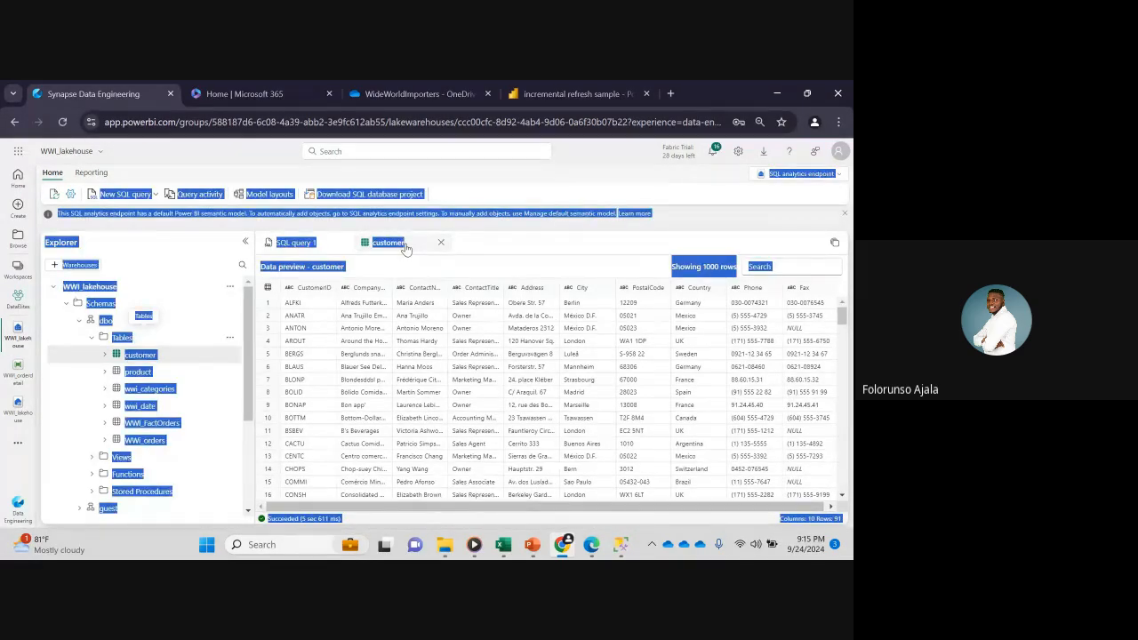
{"action": "left_click", "coordinate": [405, 248]}
{"action": "double_click", "coordinate": [406, 248]}
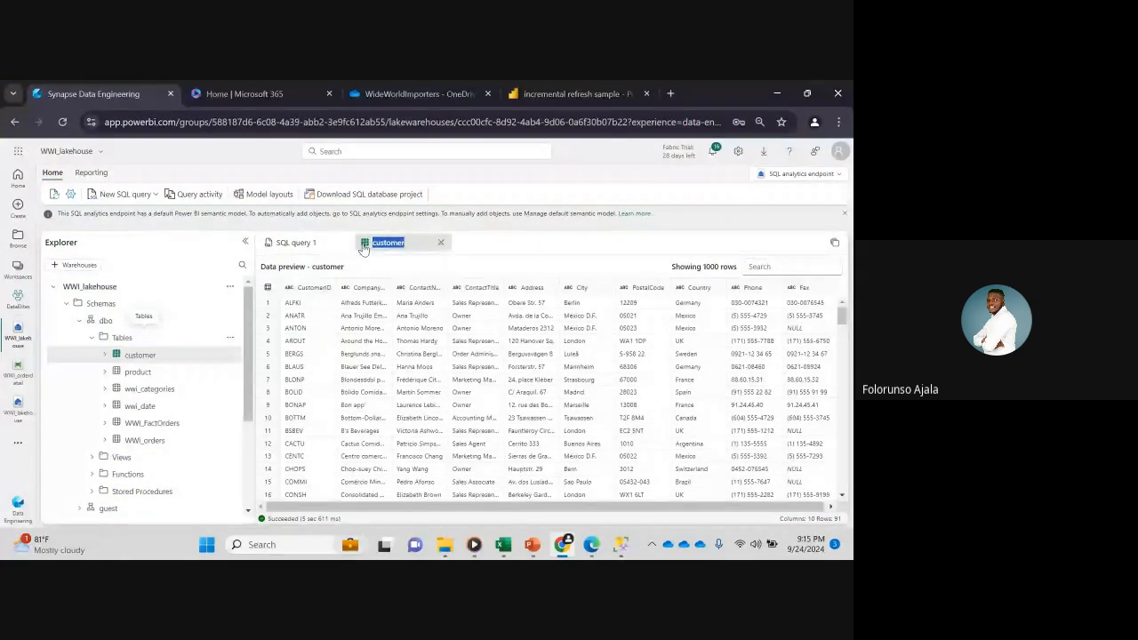
- Complete SQL query 1 as "SELECT * from customer" and run it
{"action": "left_click", "coordinate": [317, 243]}
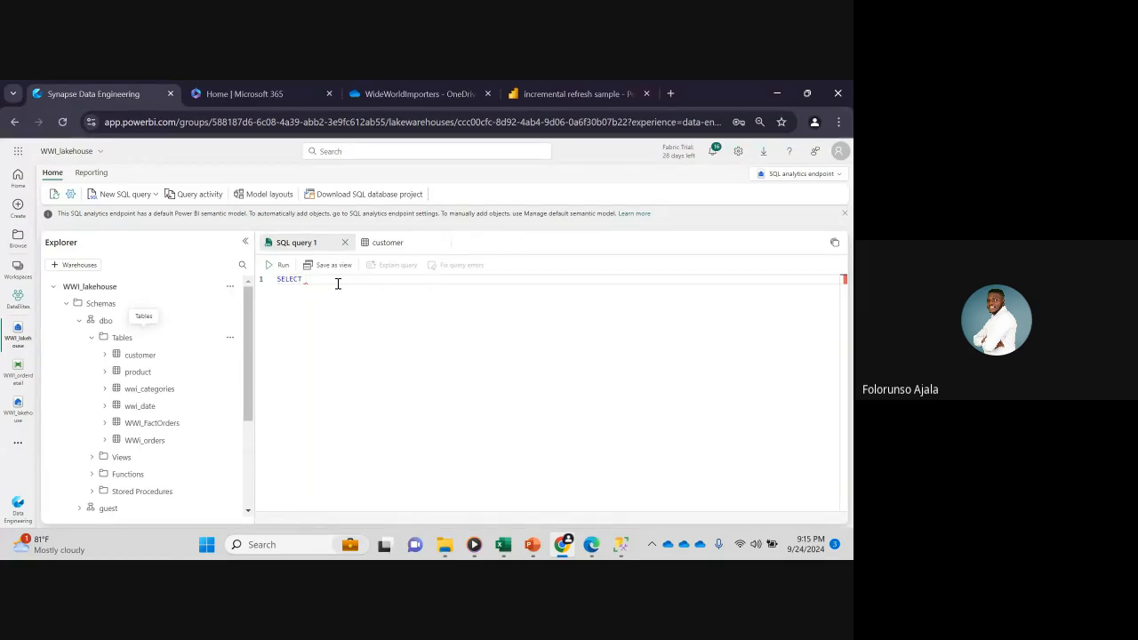
{"action": "type", "text": "* from customer"}
{"action": "left_click", "coordinate": [271, 266]}
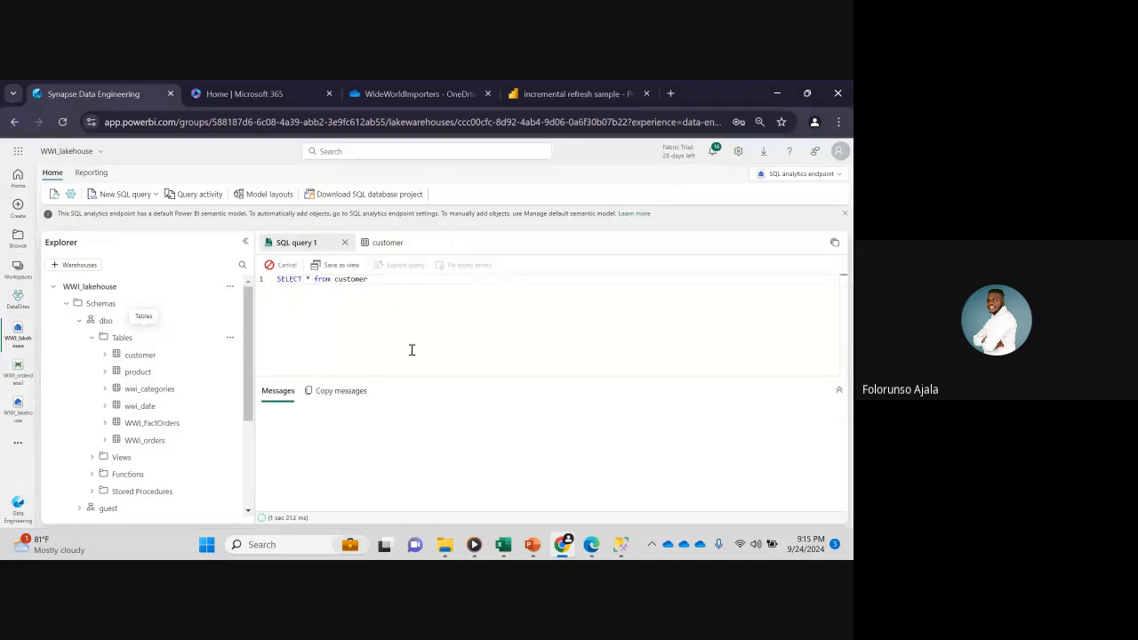
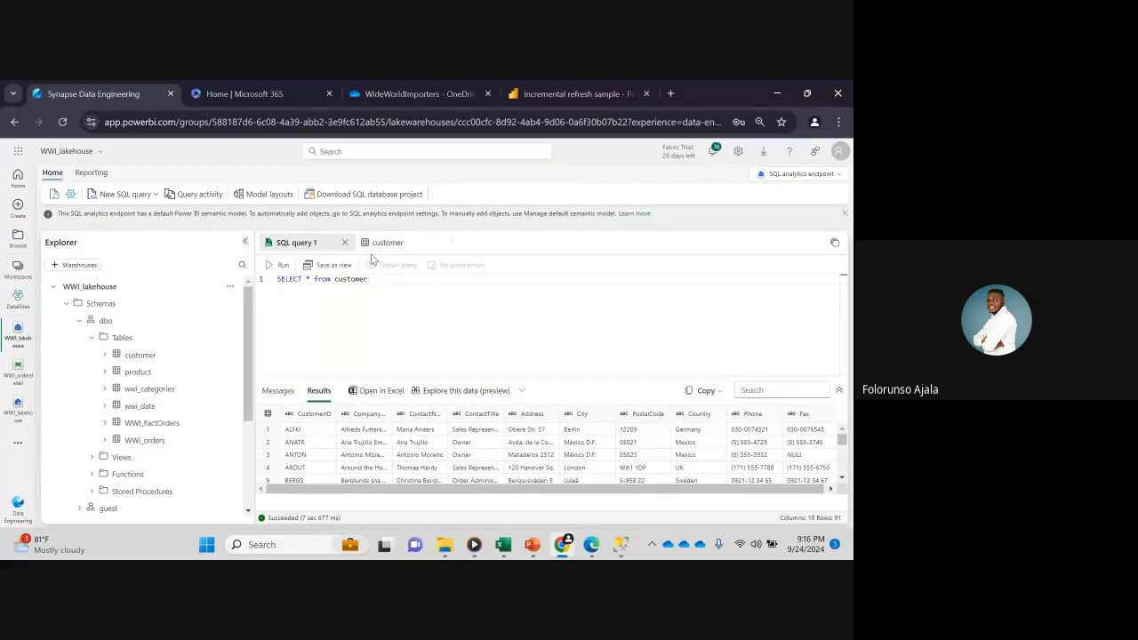
- Close the customer data preview and collapse the dbo schema and the Queries group in the Explorer
{"action": "left_click", "coordinate": [435, 243]}
{"action": "mouse_move", "coordinate": [249, 312]}
{"action": "left_mouse_down"}
{"action": "mouse_move", "coordinate": [249, 354]}
{"action": "mouse_move", "coordinate": [242, 311]}
{"action": "left_mouse_up"}
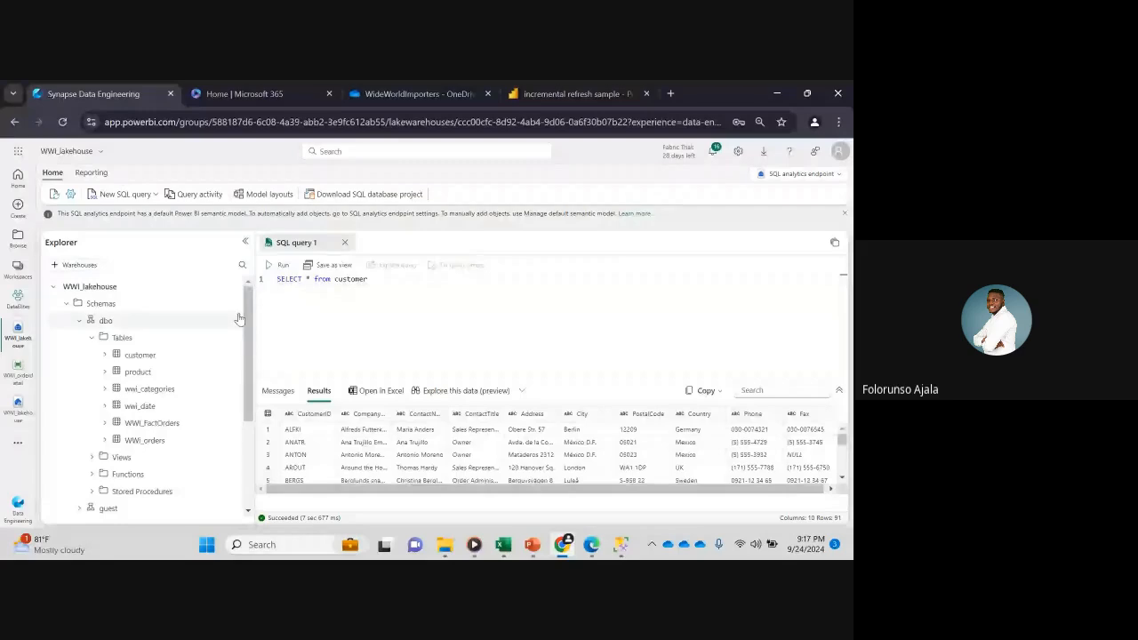
{"action": "left_click", "coordinate": [78, 321]}
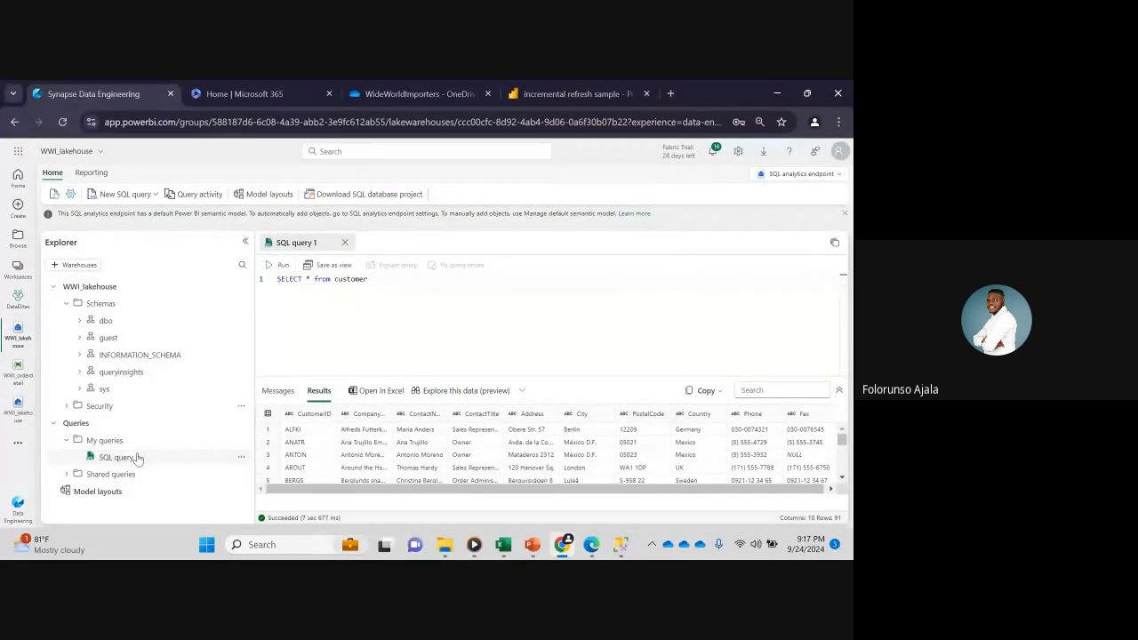
{"action": "left_click", "coordinate": [54, 424]}
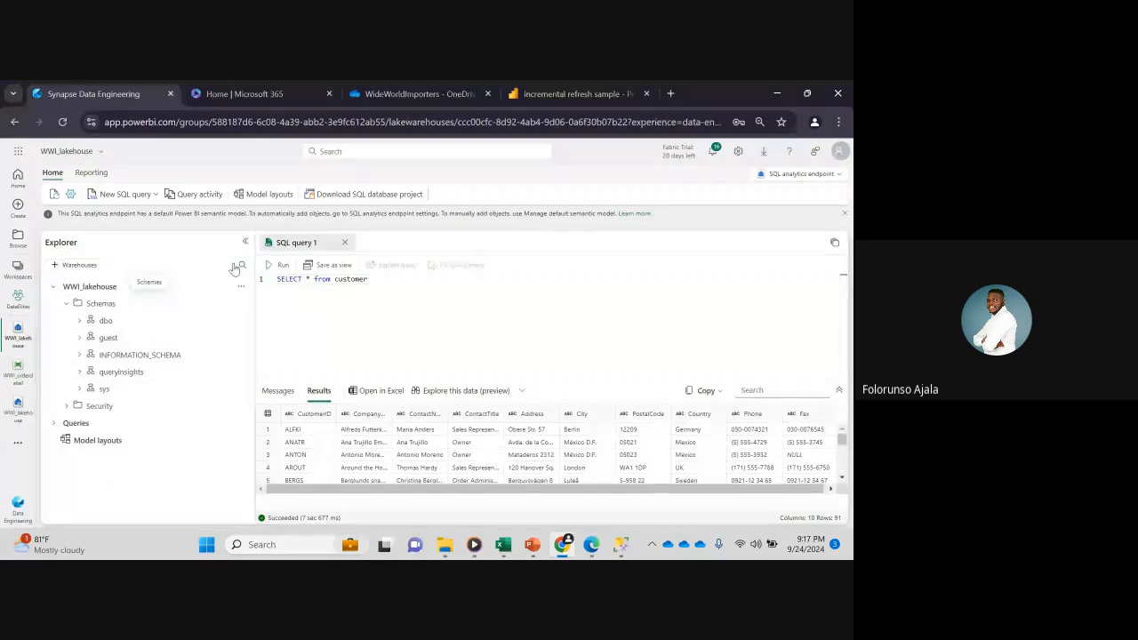
- Open the lakehouse's model layouts and look through the table cards in the All tables diagram
{"action": "left_click", "coordinate": [284, 196]}
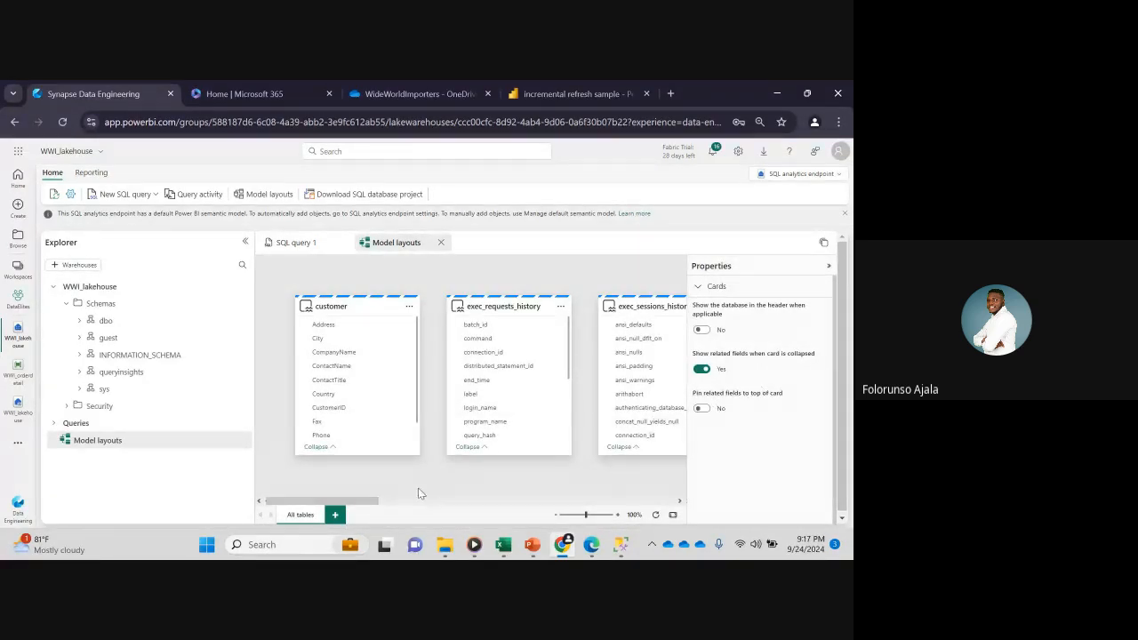
{"action": "left_click_drag", "start_coordinate": [373, 501], "coordinate": [537, 490]}
{"action": "scroll", "coordinate": [632, 481], "scroll_direction": "right", "scroll_amount": 2}
{"action": "scroll", "coordinate": [572, 478], "scroll_direction": "left", "scroll_amount": 5}
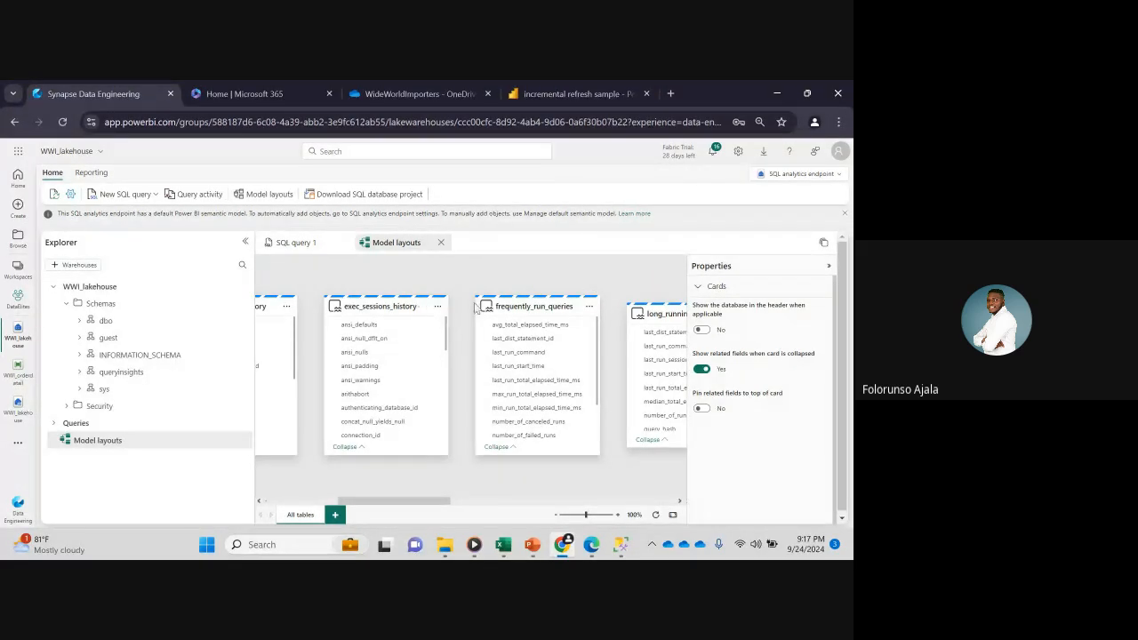
{"action": "left_click_drag", "start_coordinate": [401, 500], "coordinate": [328, 500]}
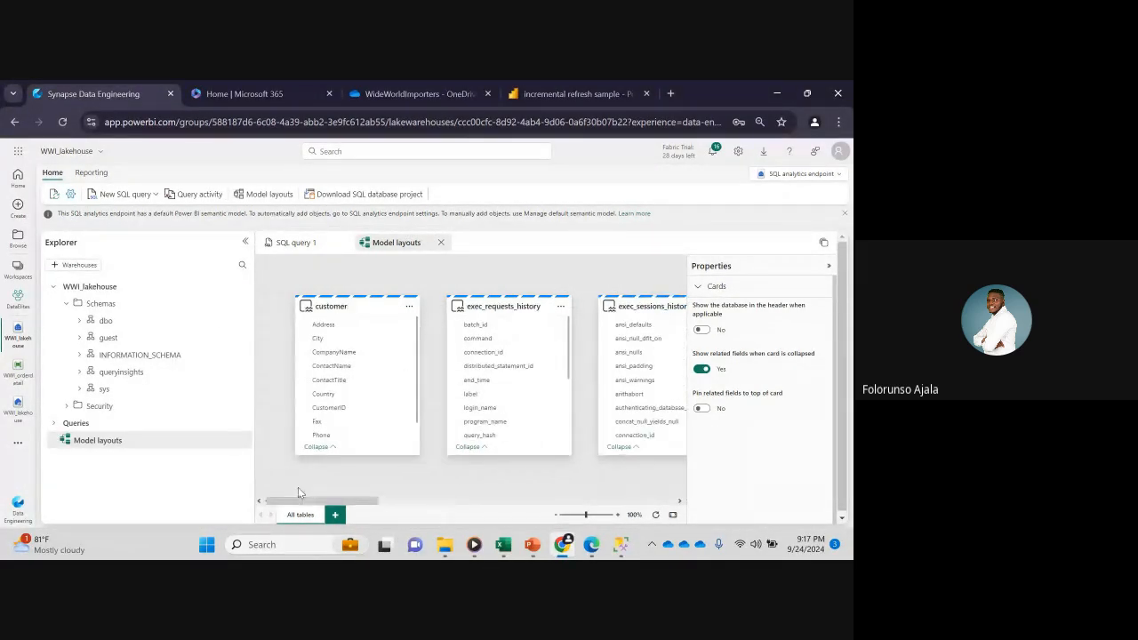
- Start a new Direct Lake semantic model from the lakehouse and include all available objects
{"action": "left_click", "coordinate": [98, 173]}
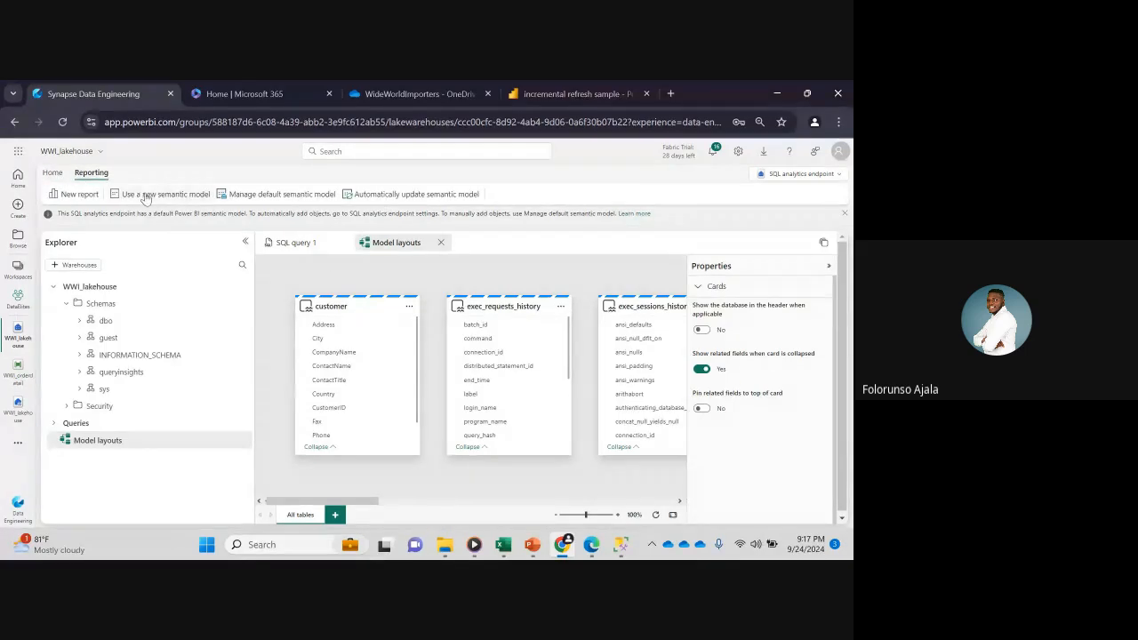
{"action": "left_click", "coordinate": [202, 195]}
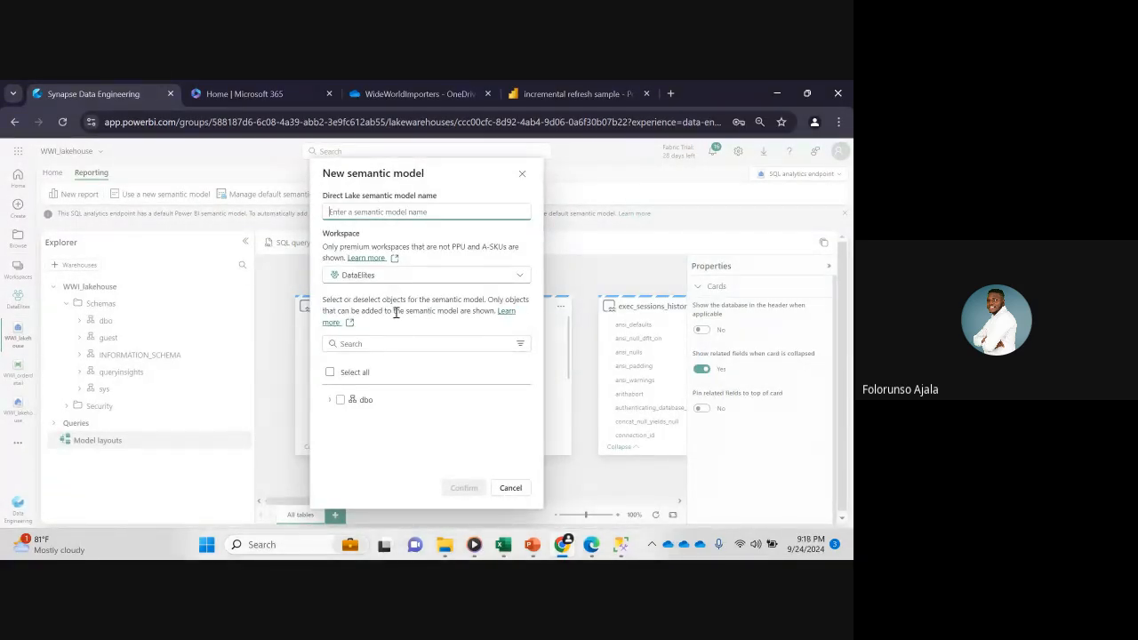
{"action": "left_click", "coordinate": [401, 346]}
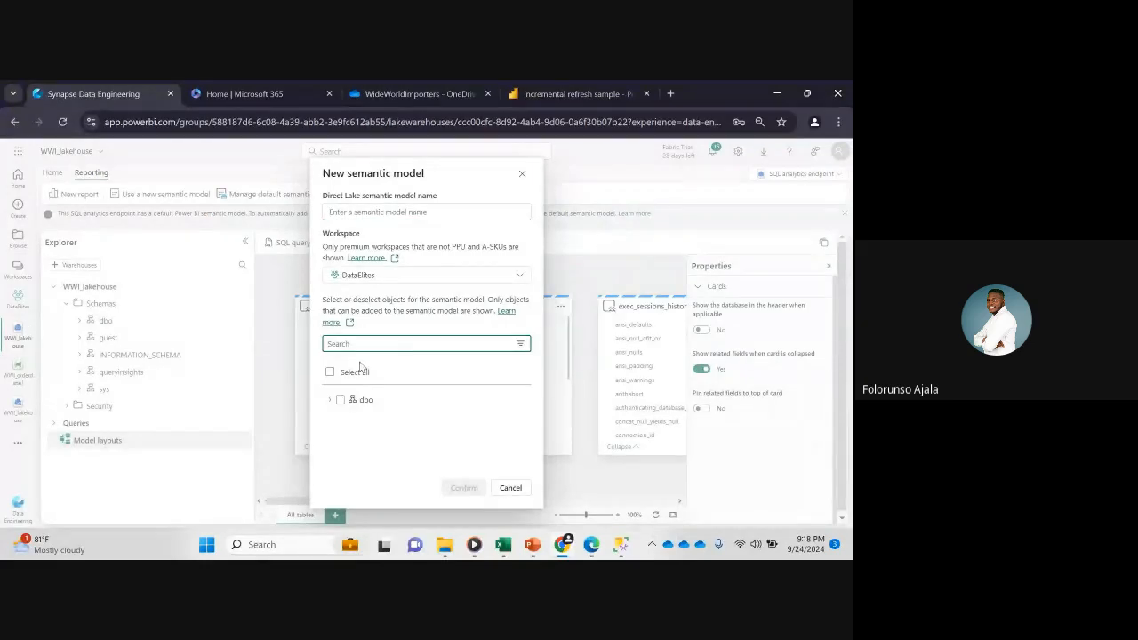
{"action": "left_click", "coordinate": [329, 371]}
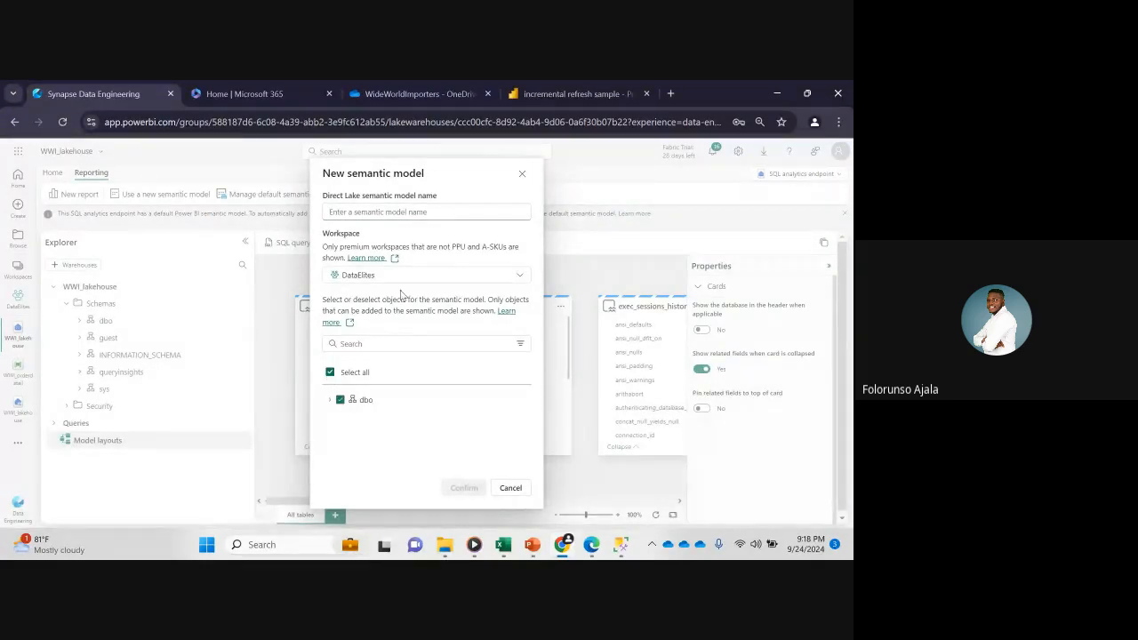
- Check the workspaces available for the semantic model and review the selected tables under the dbo schema
{"action": "left_click", "coordinate": [414, 346]}
{"action": "left_click", "coordinate": [421, 279]}
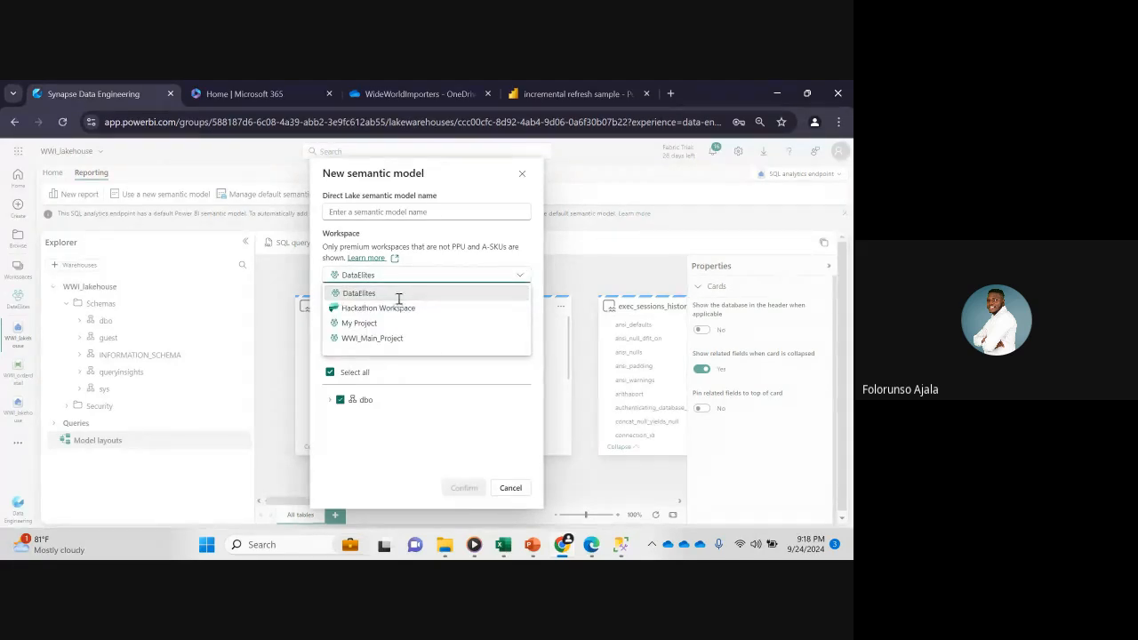
{"action": "key", "text": "Escape"}
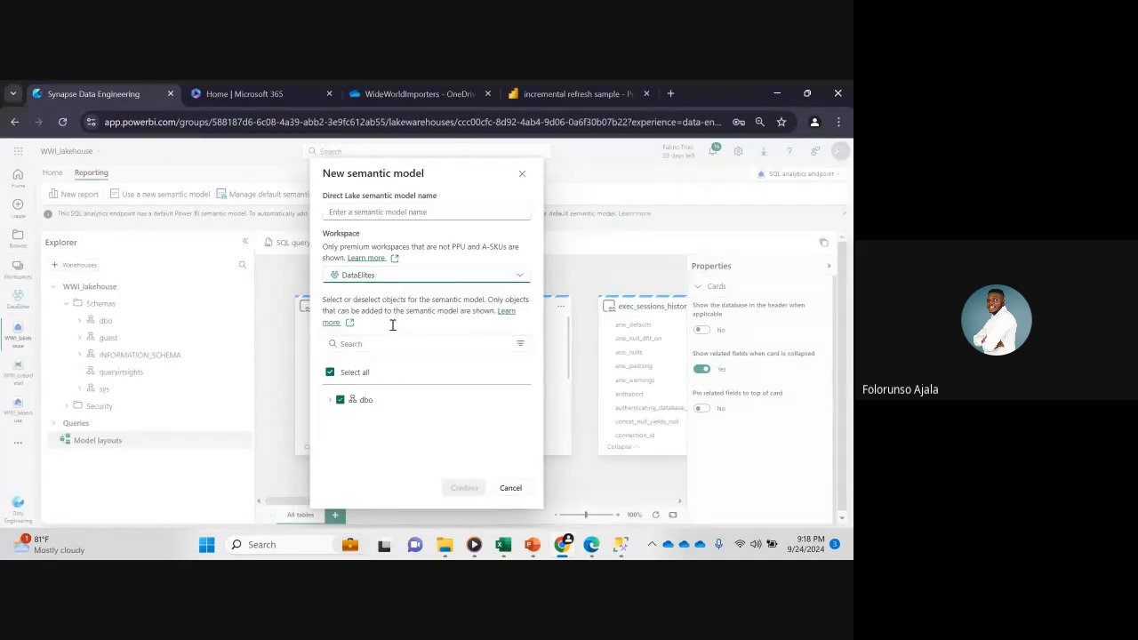
{"action": "left_click", "coordinate": [329, 401]}
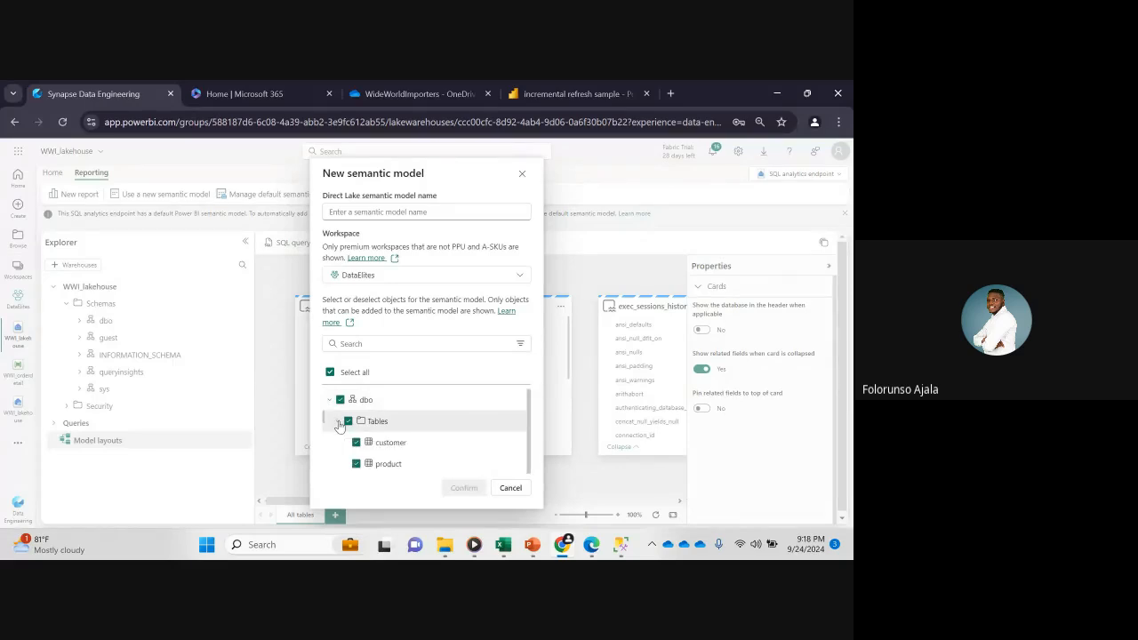
{"action": "left_click_drag", "start_coordinate": [527, 396], "coordinate": [530, 461]}
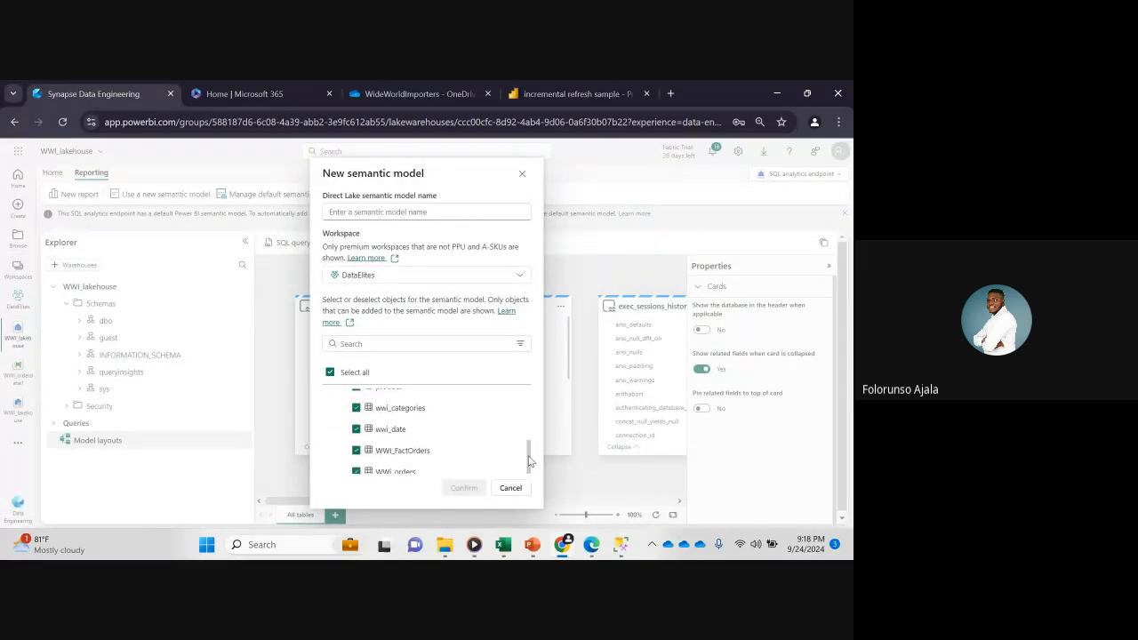
{"action": "scroll", "coordinate": [530, 457], "scroll_direction": "up", "scroll_amount": 2}
{"action": "scroll", "coordinate": [530, 451], "scroll_direction": "down", "scroll_amount": 1}
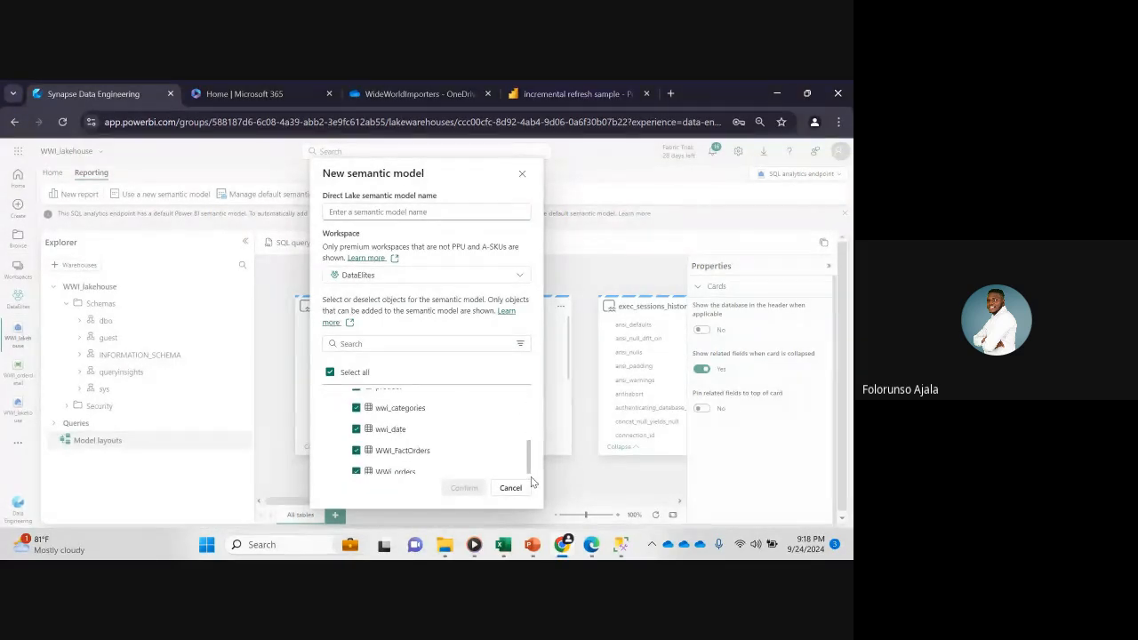
- Name the Direct Lake semantic model WWI_SEMATIC MO and create it in the DataElites workspace
{"action": "left_click", "coordinate": [402, 342]}
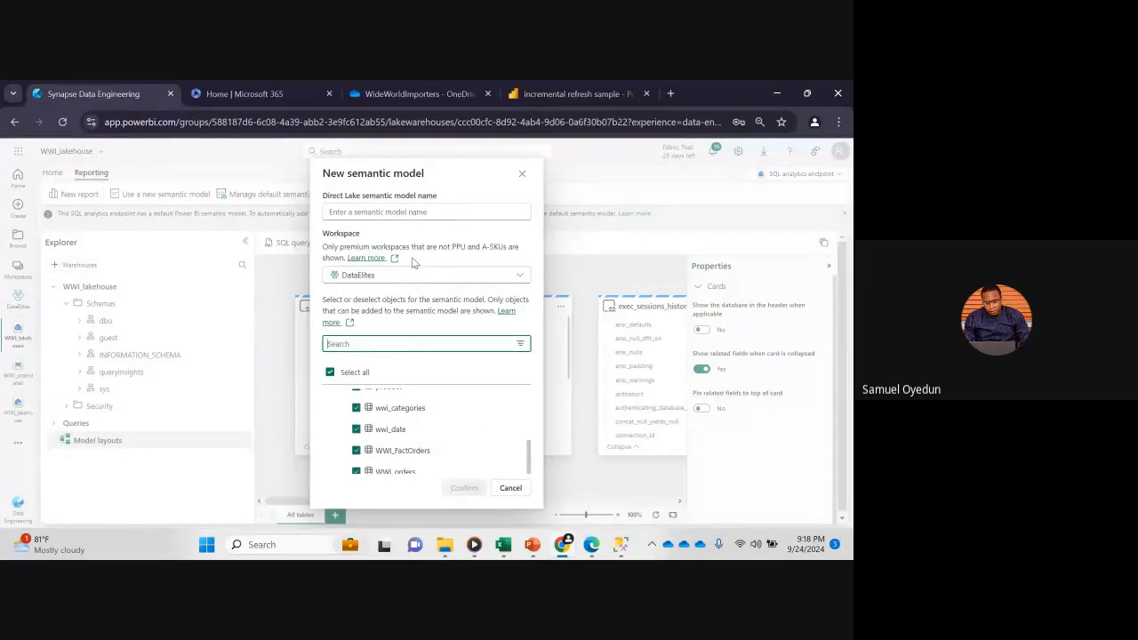
{"action": "left_click", "coordinate": [402, 212]}
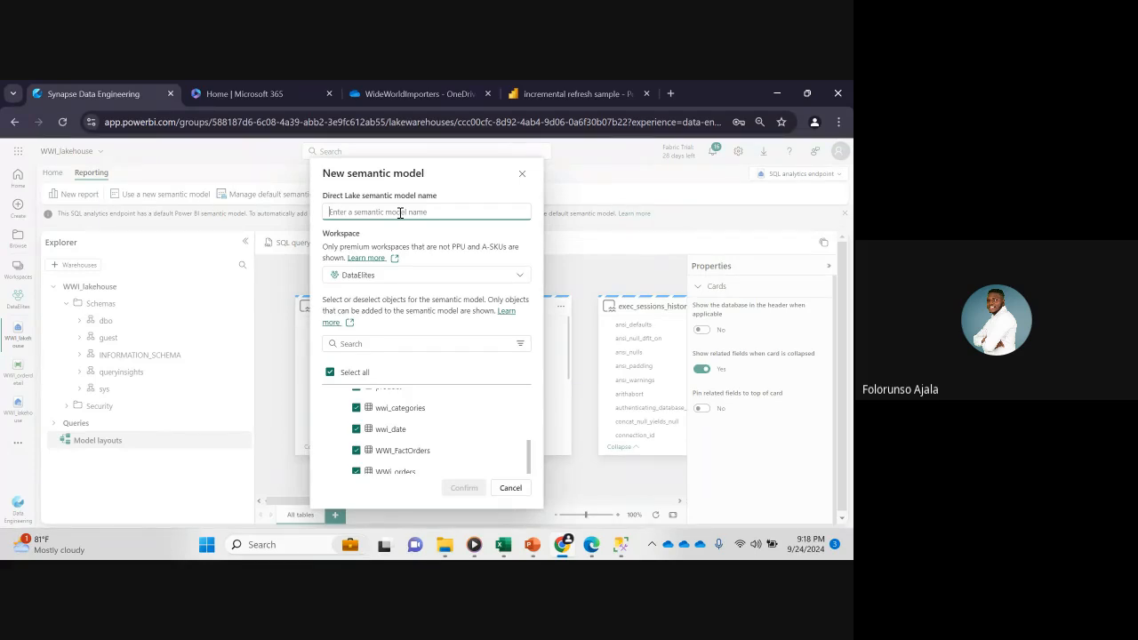
{"action": "type", "text": "WWI_SEMAT"}
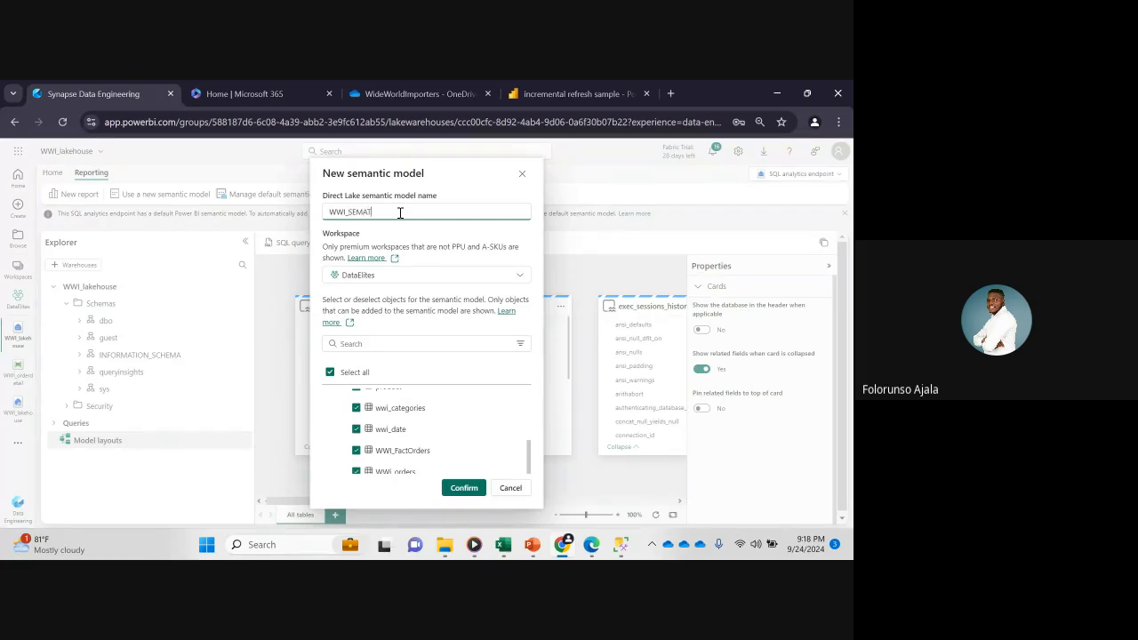
{"action": "type", "text": "IC MO"}
{"action": "left_click", "coordinate": [463, 490]}
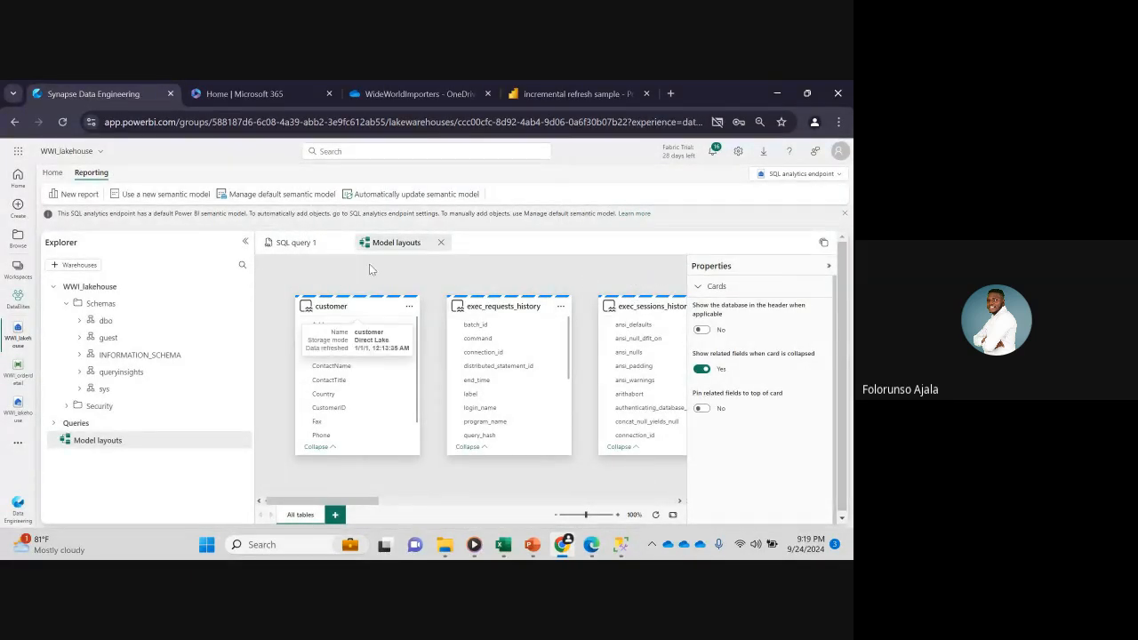
- Add a new model layout and insert the customer table from the dbo schema into its canvas
{"action": "left_click", "coordinate": [181, 437]}
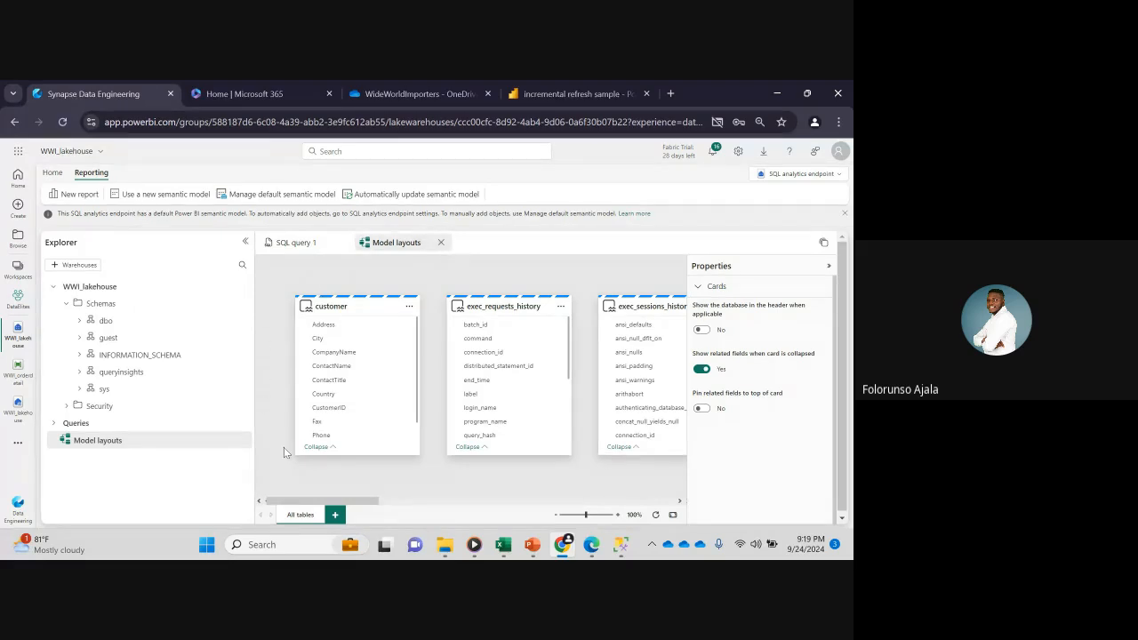
{"action": "left_click", "coordinate": [335, 516]}
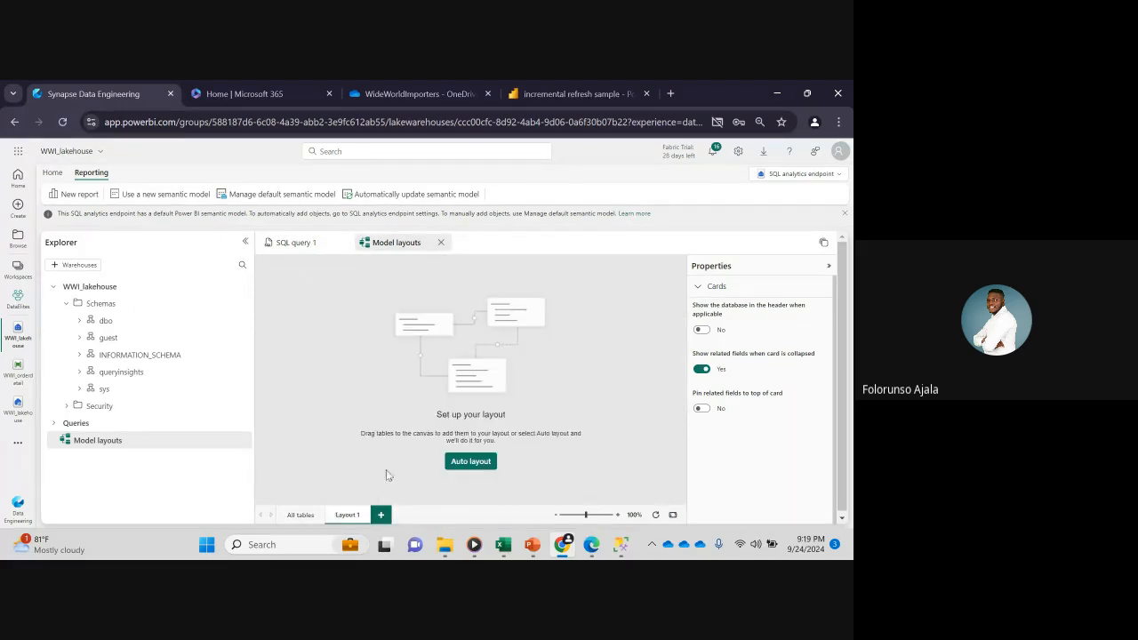
{"action": "left_click", "coordinate": [80, 324]}
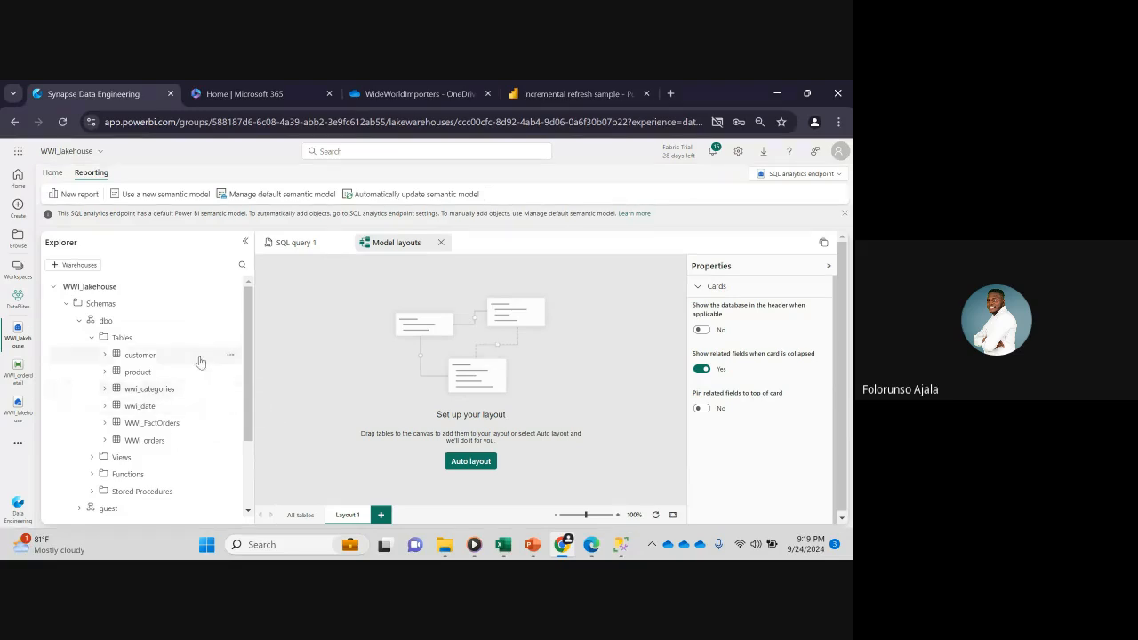
{"action": "left_click", "coordinate": [229, 357]}
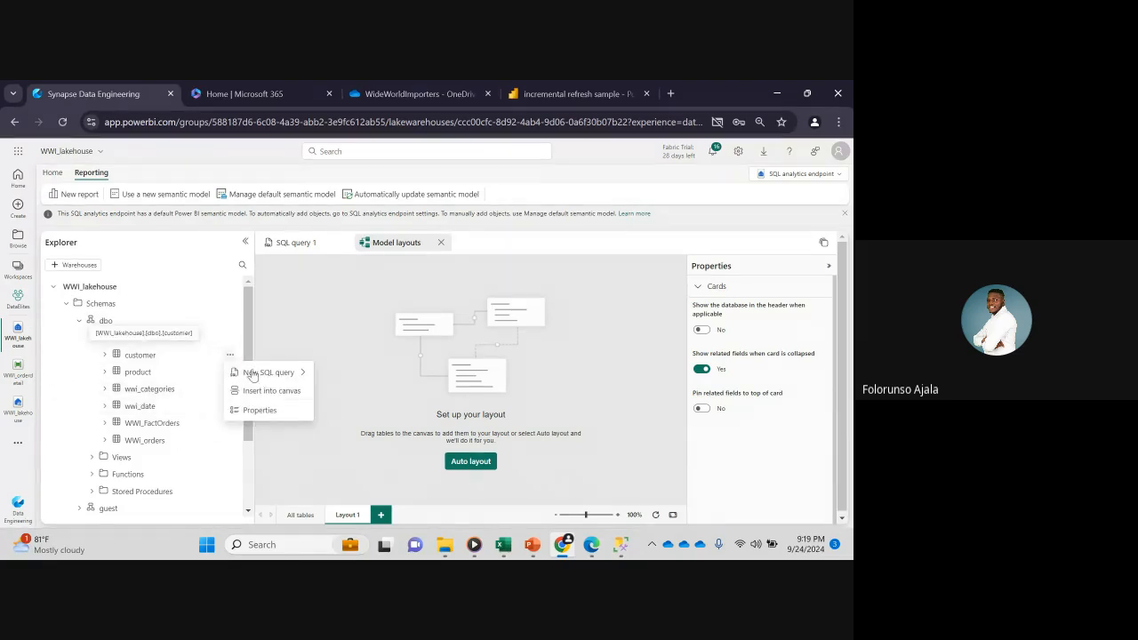
{"action": "left_click", "coordinate": [271, 392]}
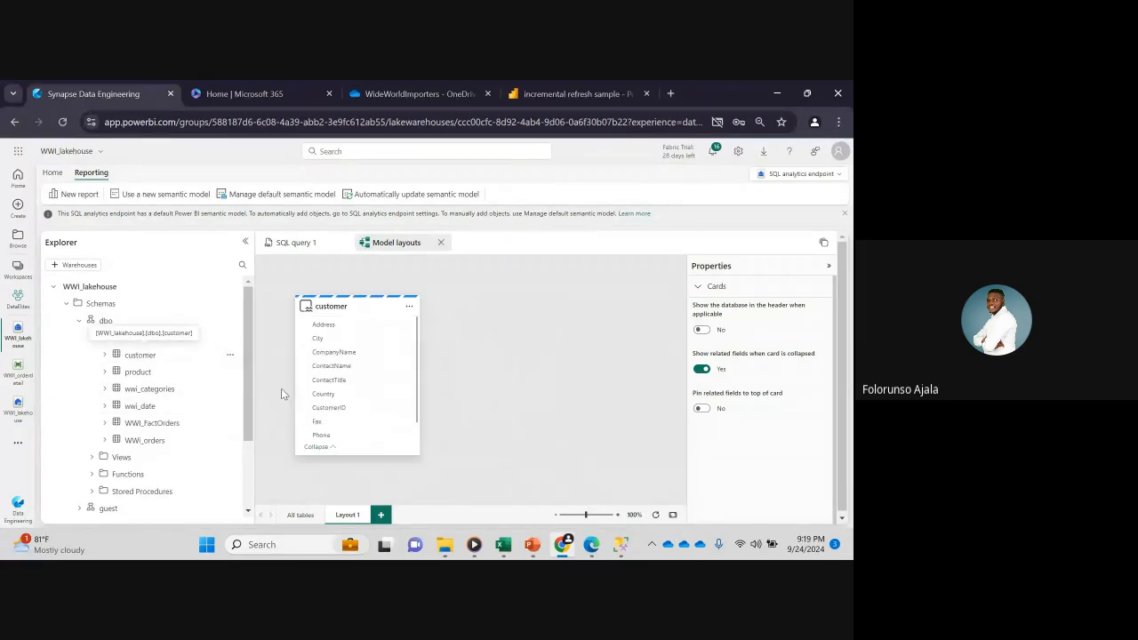
{"action": "left_click", "coordinate": [410, 308]}
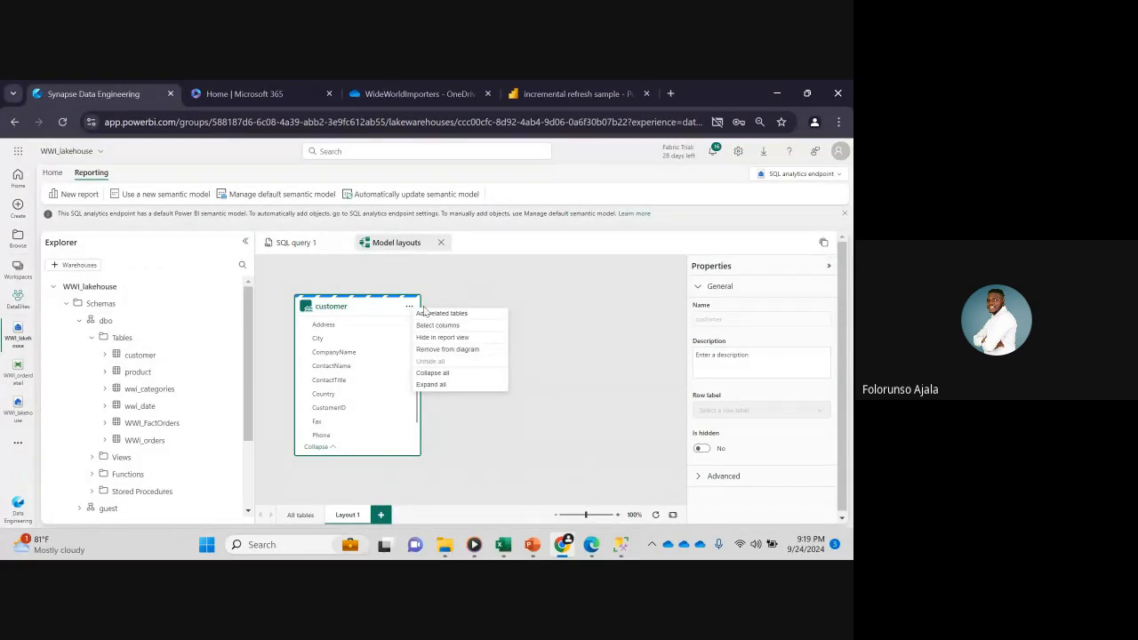
{"action": "left_click", "coordinate": [291, 199]}
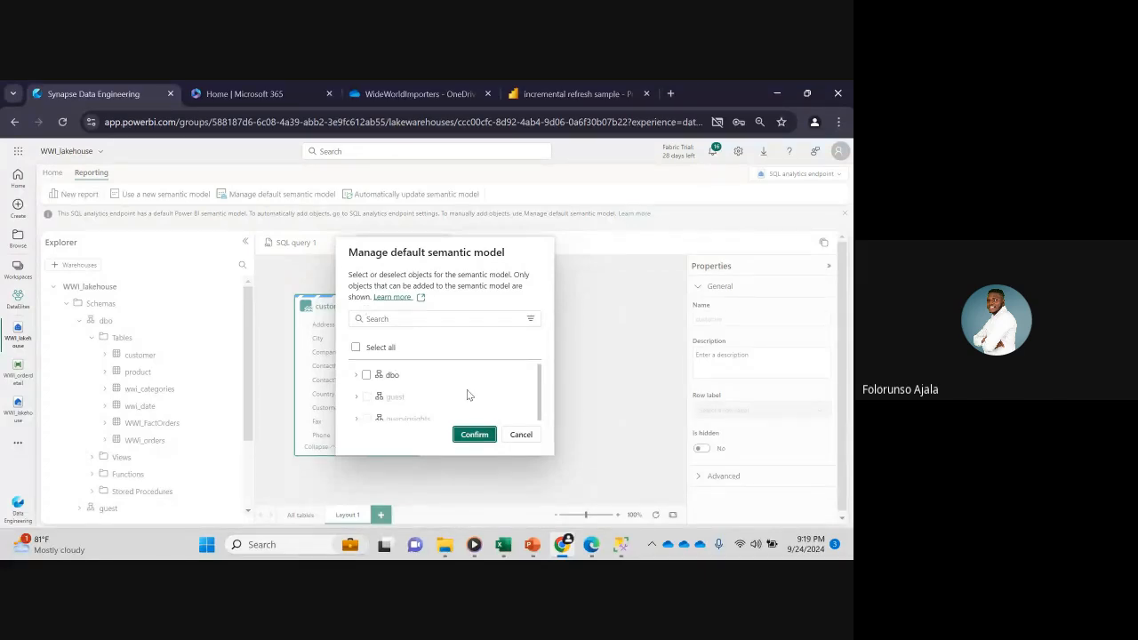
{"action": "left_click", "coordinate": [520, 438]}
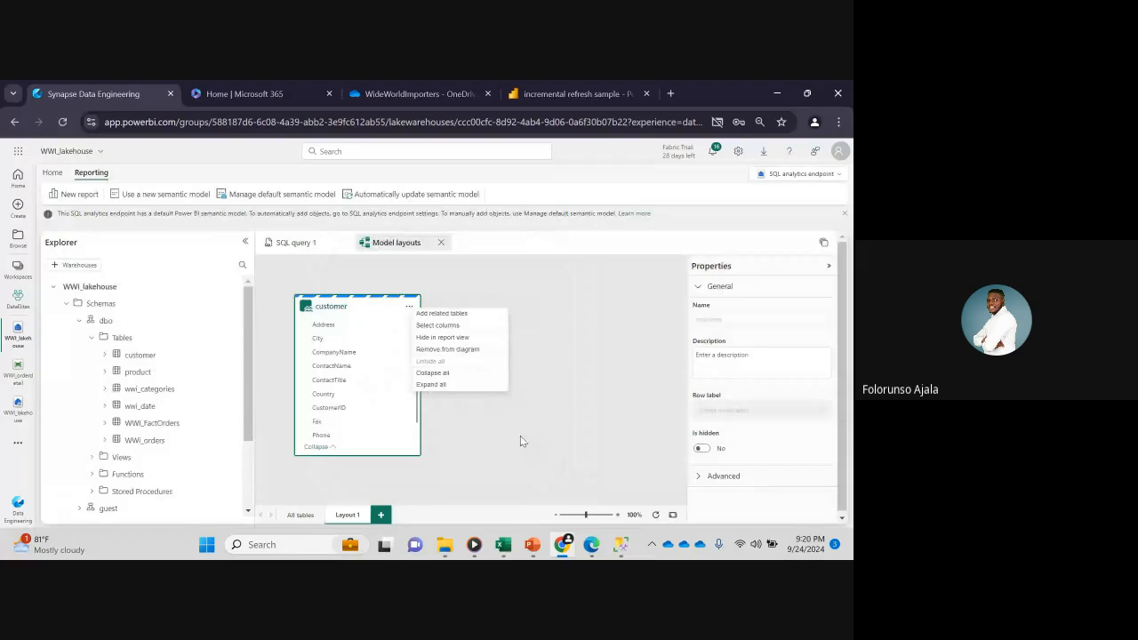
{"action": "left_click", "coordinate": [546, 399]}
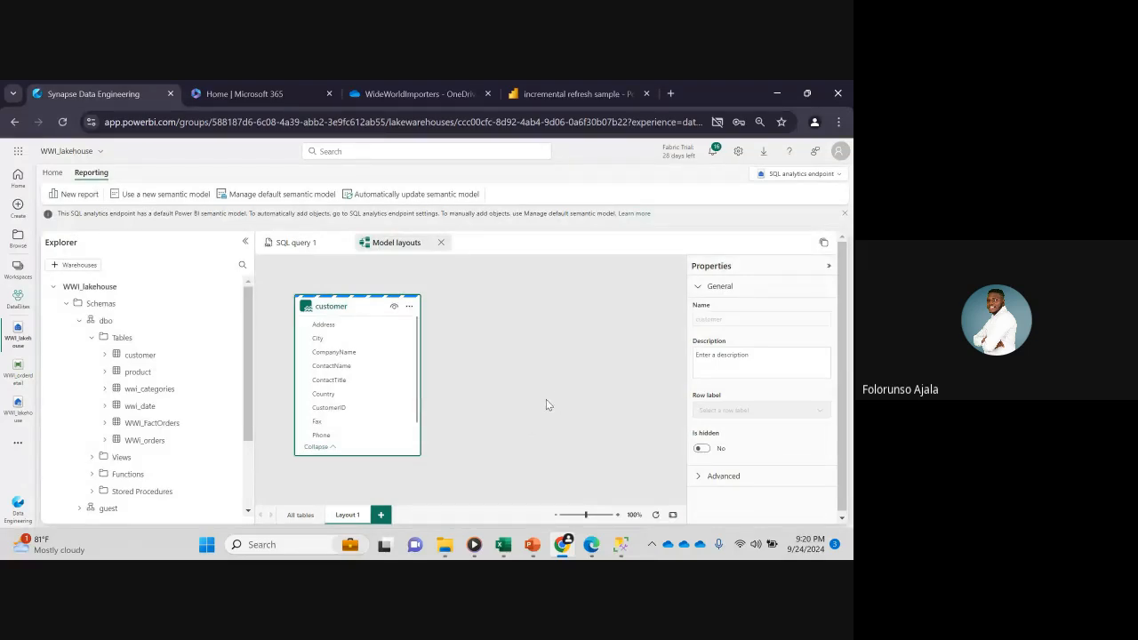
- Remove the customer table from the Layout 1 diagram
{"action": "left_click", "coordinate": [409, 306]}
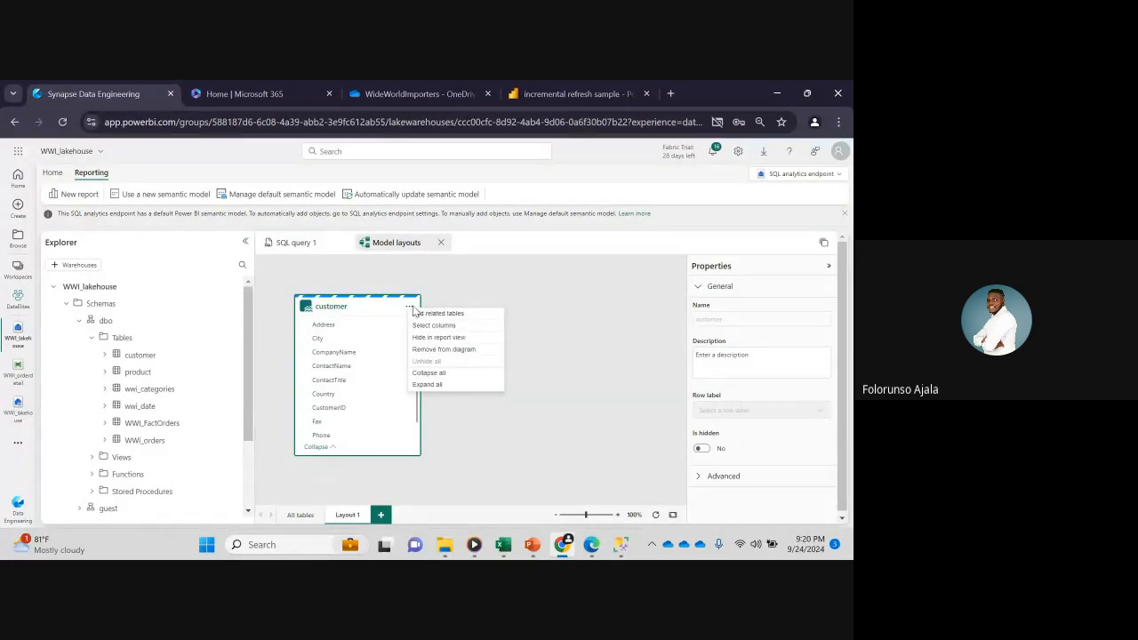
{"action": "left_click", "coordinate": [435, 349]}
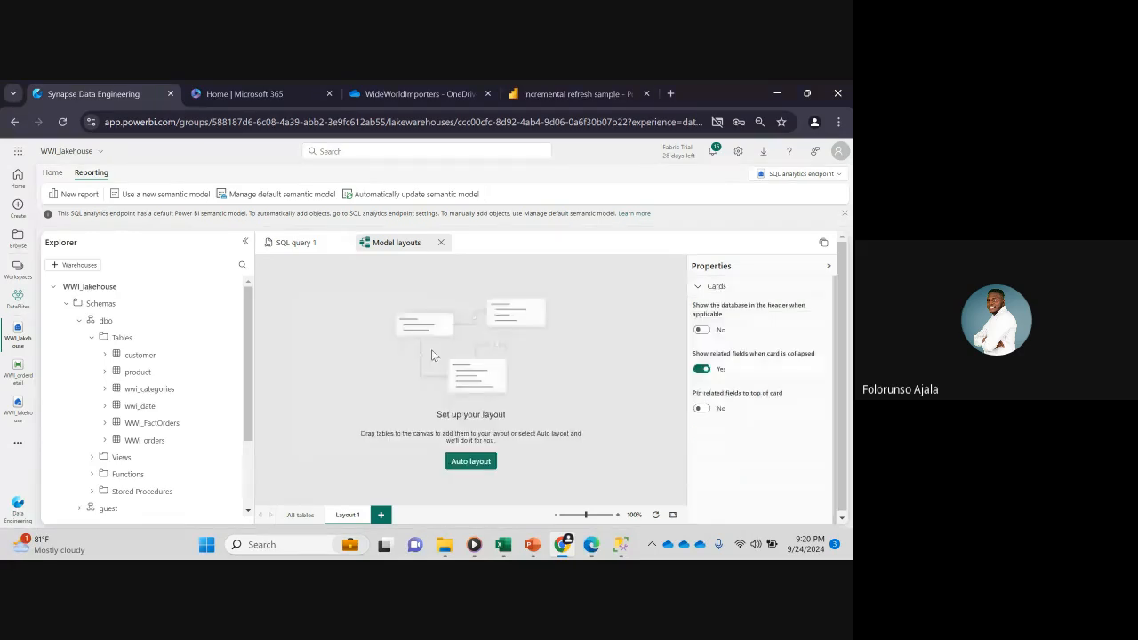
- Add all available objects, including every table under dbo, to the lakehouse's default semantic model
{"action": "left_click", "coordinate": [309, 200]}
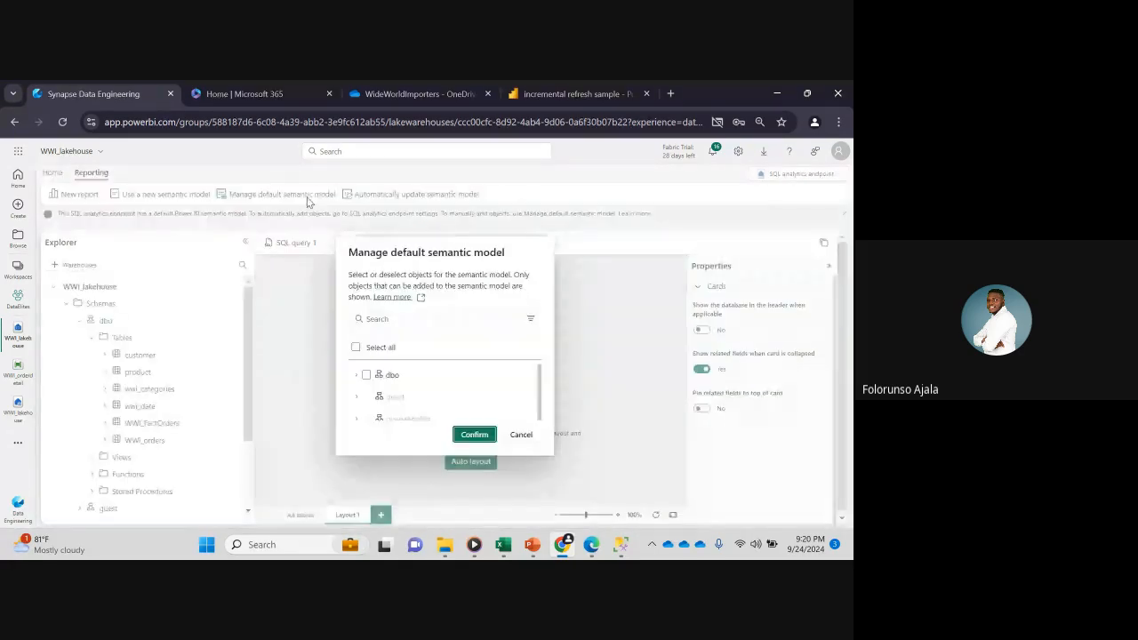
{"action": "left_click", "coordinate": [356, 347]}
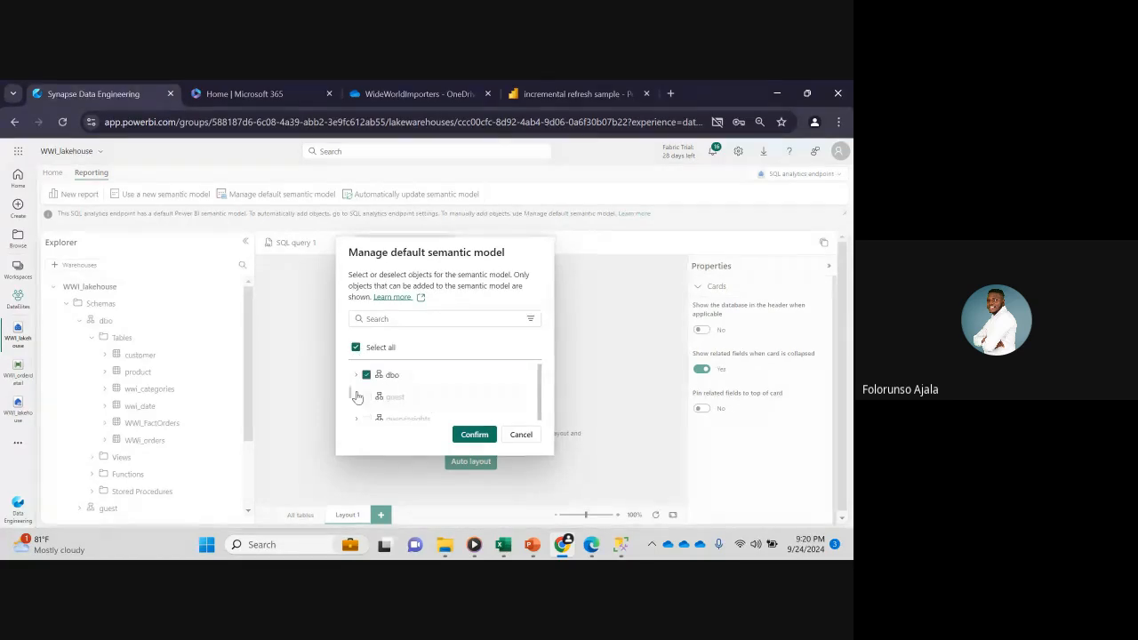
{"action": "left_click", "coordinate": [356, 375]}
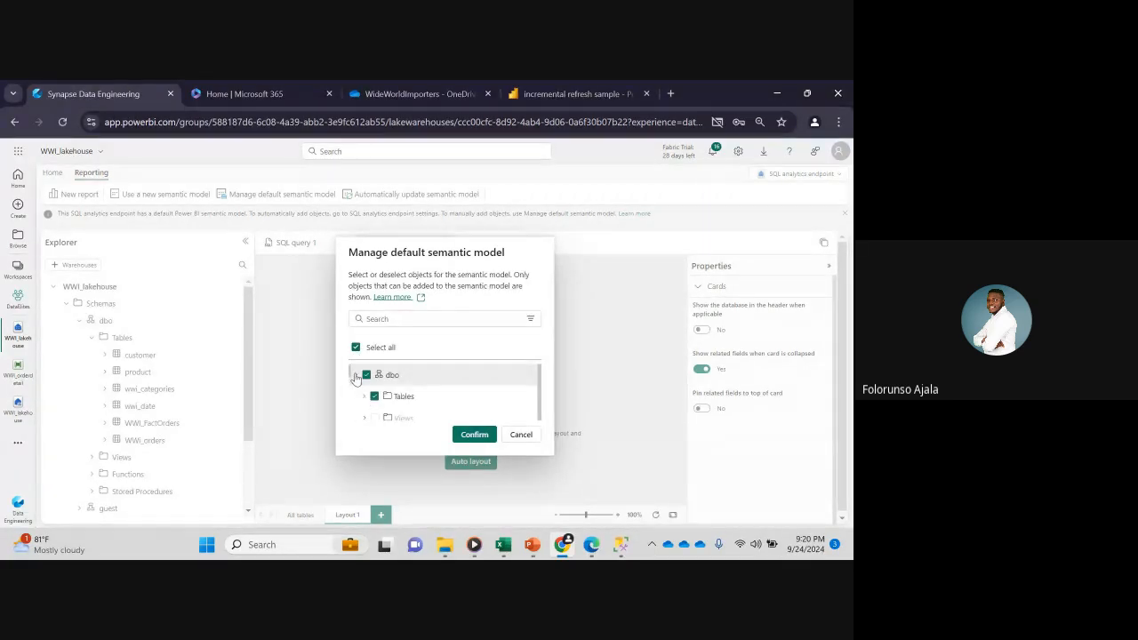
{"action": "left_click", "coordinate": [361, 397]}
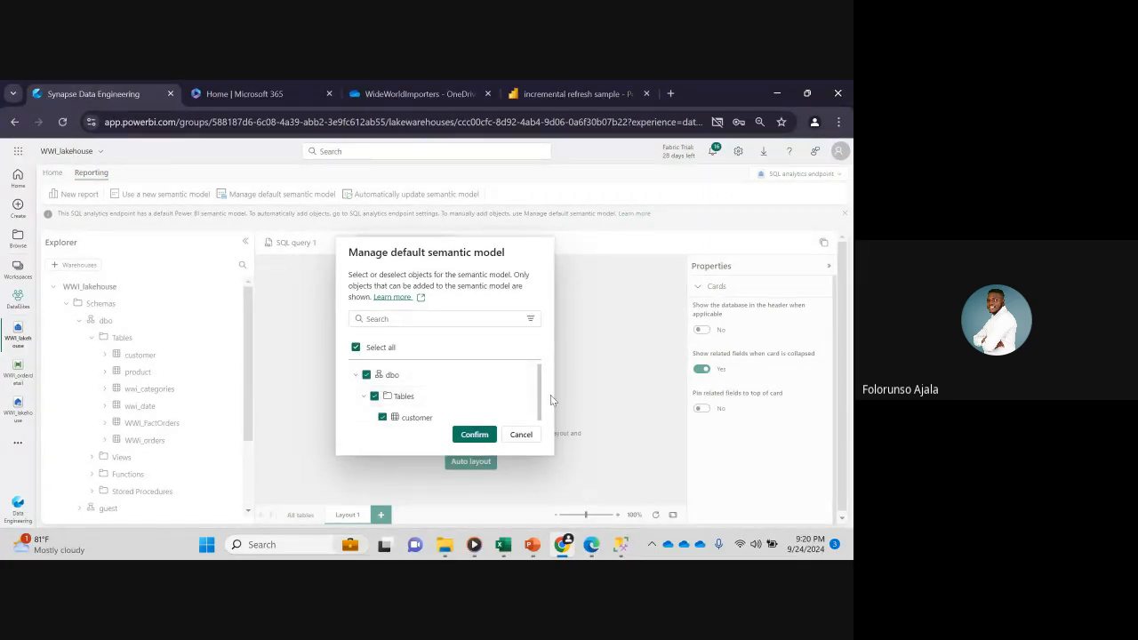
{"action": "left_click_drag", "start_coordinate": [540, 389], "coordinate": [549, 459]}
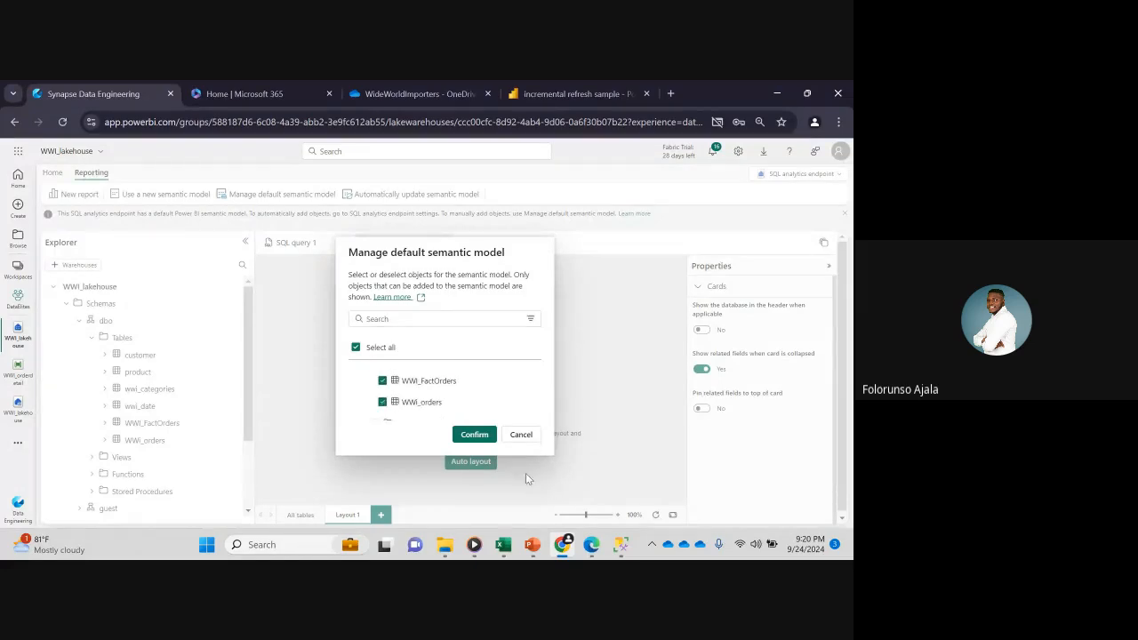
{"action": "left_click", "coordinate": [485, 436]}
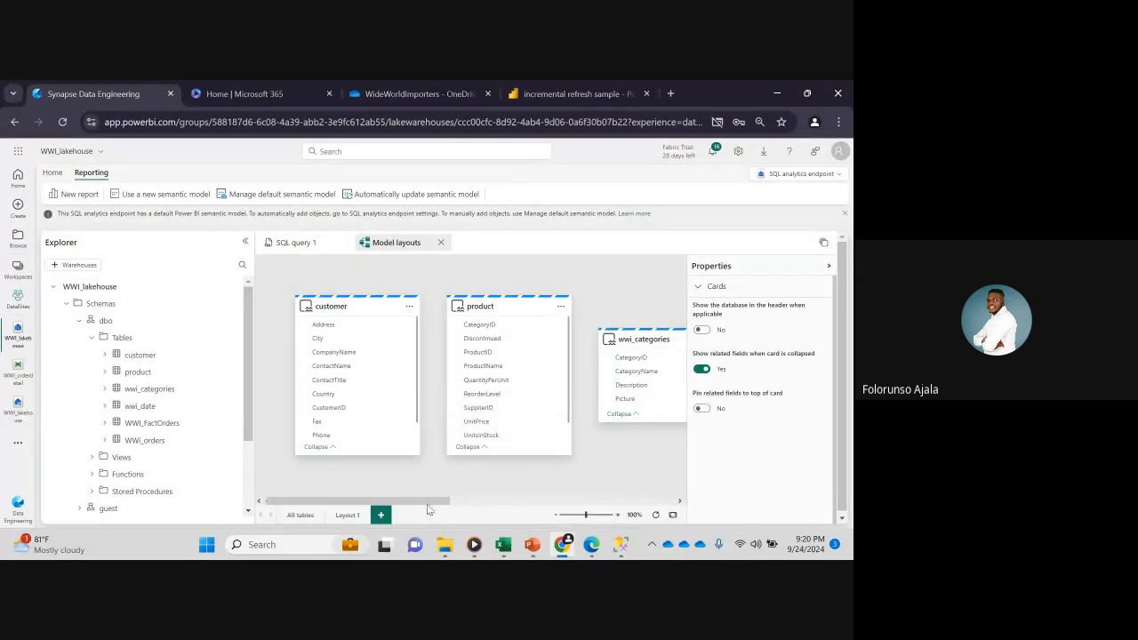
- Look through the default model's table cards and the options for WWi_orders and WWI_FactOrders, and close the model layouts
{"action": "left_click_drag", "start_coordinate": [418, 502], "coordinate": [629, 495]}
{"action": "left_click", "coordinate": [828, 266]}
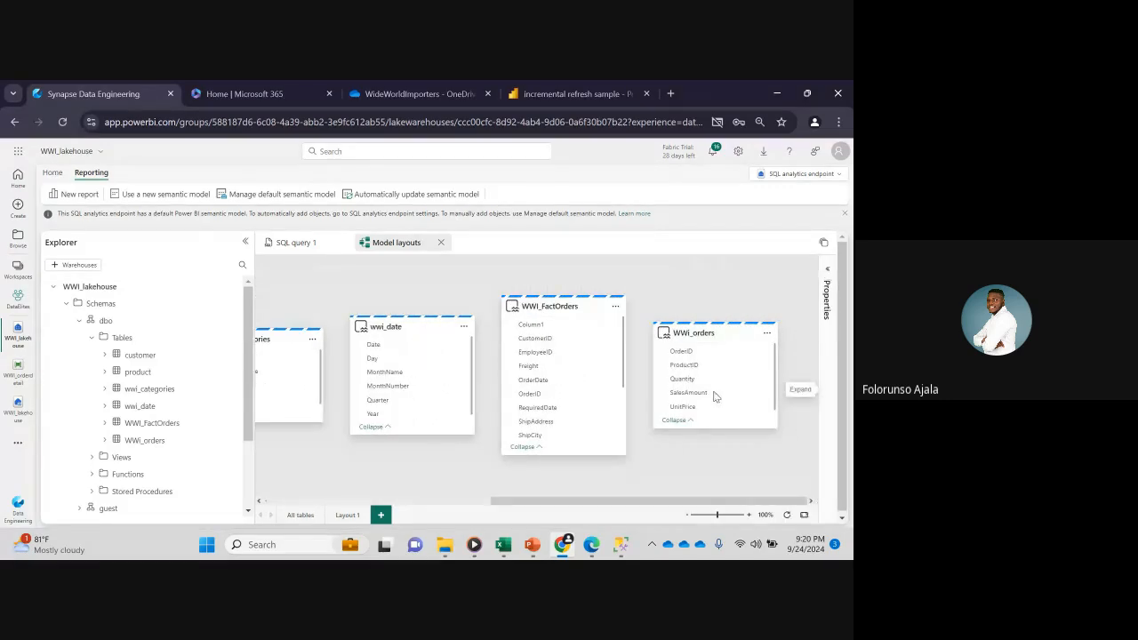
{"action": "left_click", "coordinate": [767, 334]}
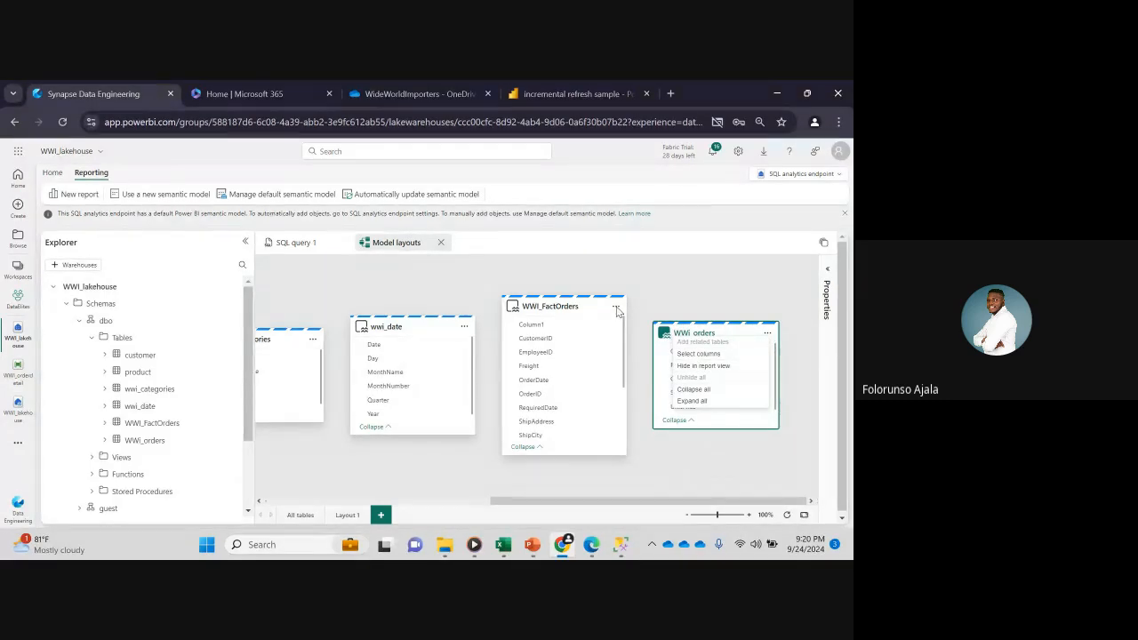
{"action": "left_click", "coordinate": [616, 307]}
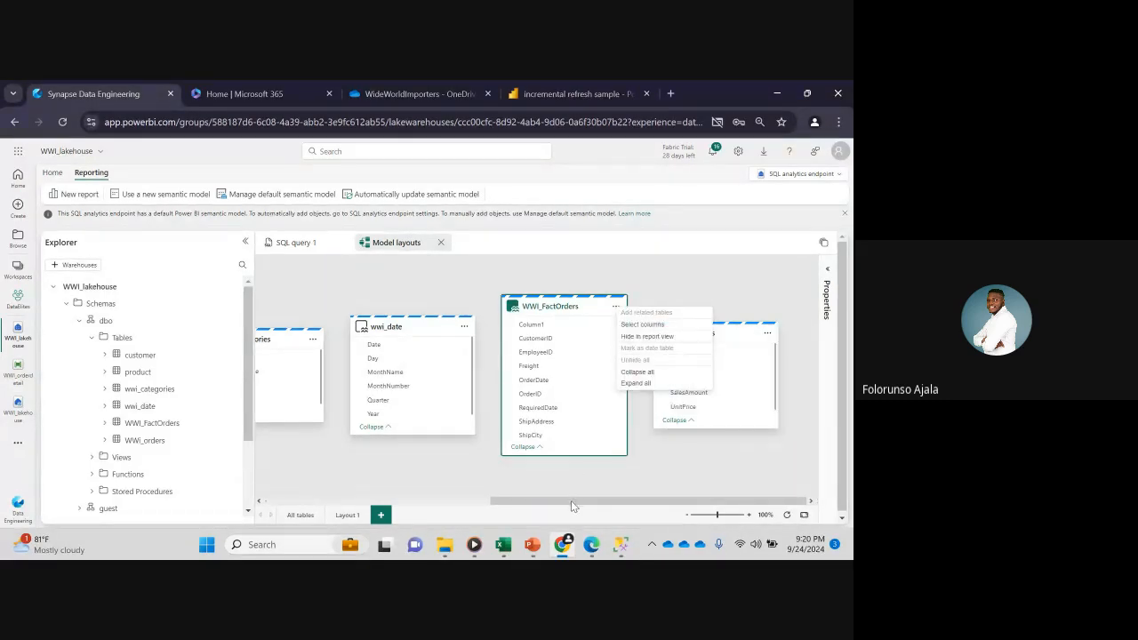
{"action": "left_click_drag", "start_coordinate": [491, 504], "coordinate": [267, 503]}
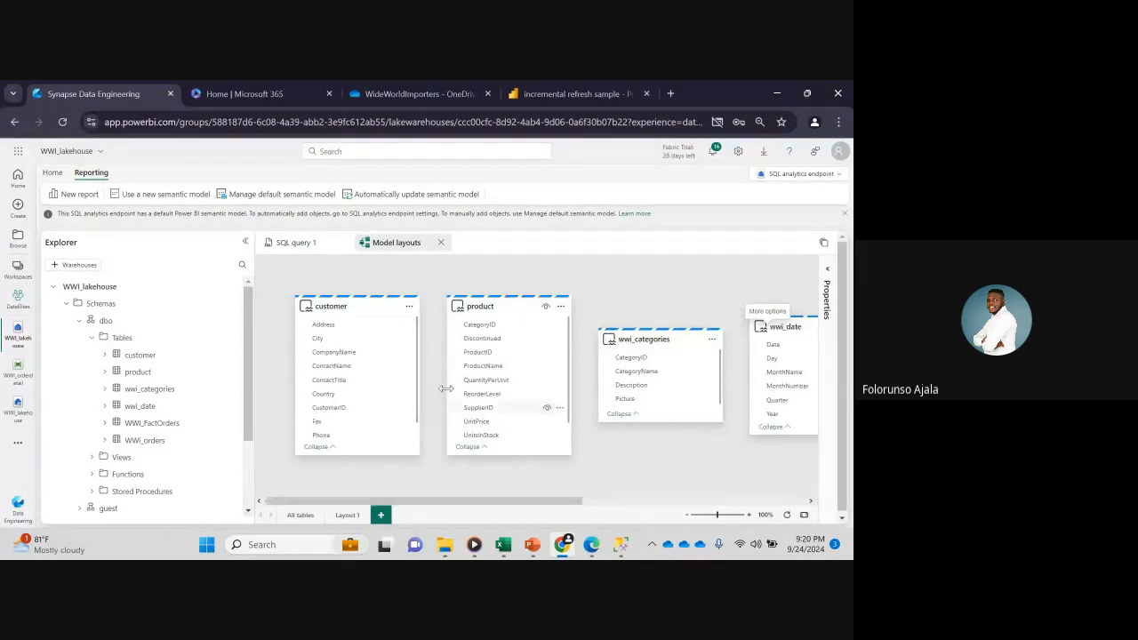
{"action": "left_click", "coordinate": [442, 243]}
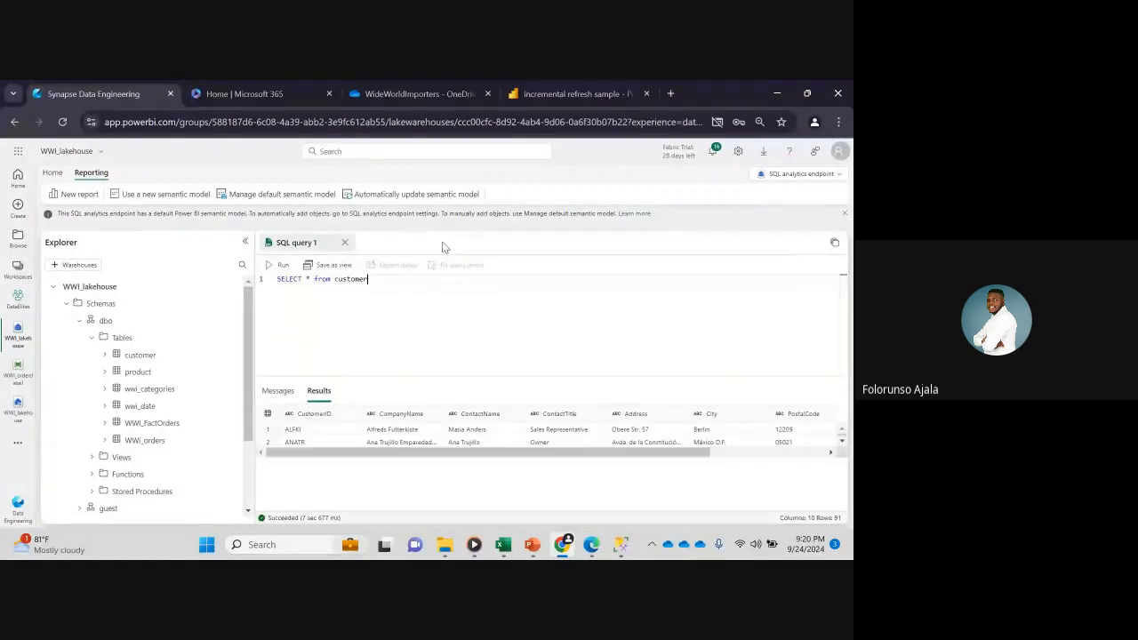
- Create a Direct Lake semantic model named NEW_sematic_model in the DataElites workspace with all objects included
{"action": "left_click", "coordinate": [169, 197]}
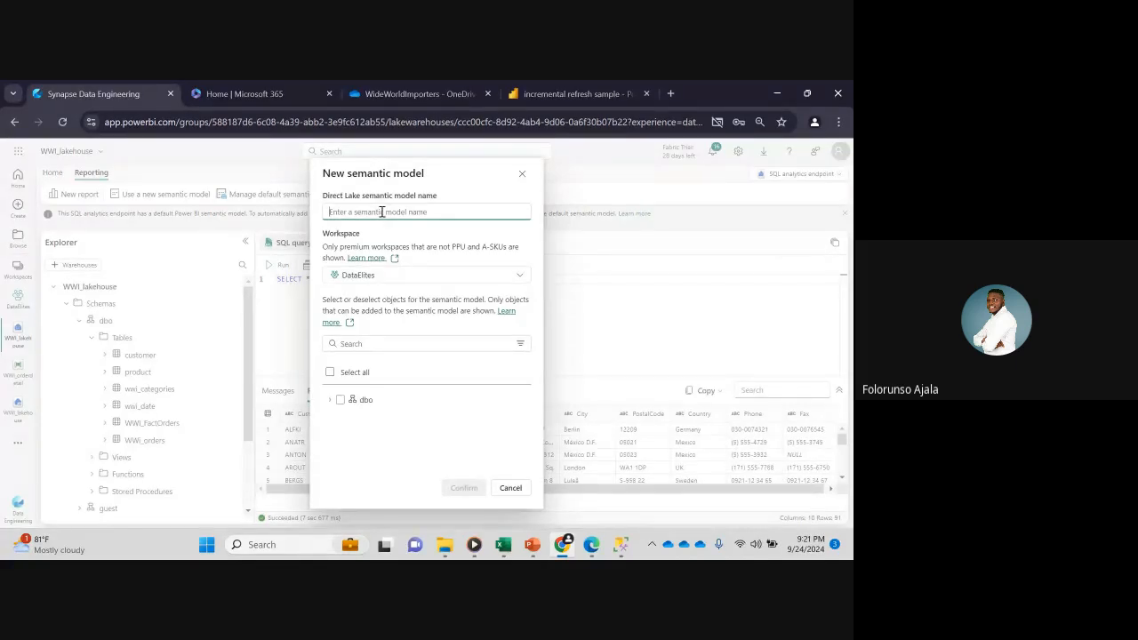
{"action": "type", "text": "NEW"}
{"action": "key", "text": "BackSpace"}
{"action": "key", "text": "BackSpace"}
{"action": "key", "text": "BackSpace"}
{"action": "key", "text": "BackSpace"}
{"action": "key", "text": "BackSpace"}
{"action": "type", "text": "sematic"}
{"action": "left_click", "coordinate": [330, 374]}
{"action": "left_click", "coordinate": [465, 487]}
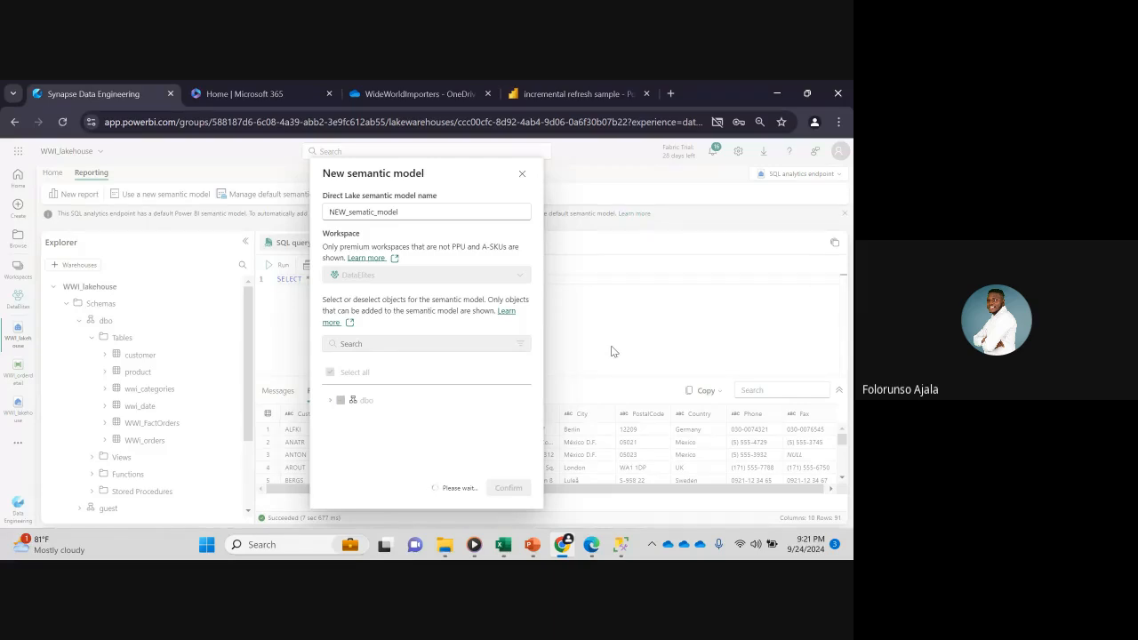
{"action": "left_click", "coordinate": [559, 388]}
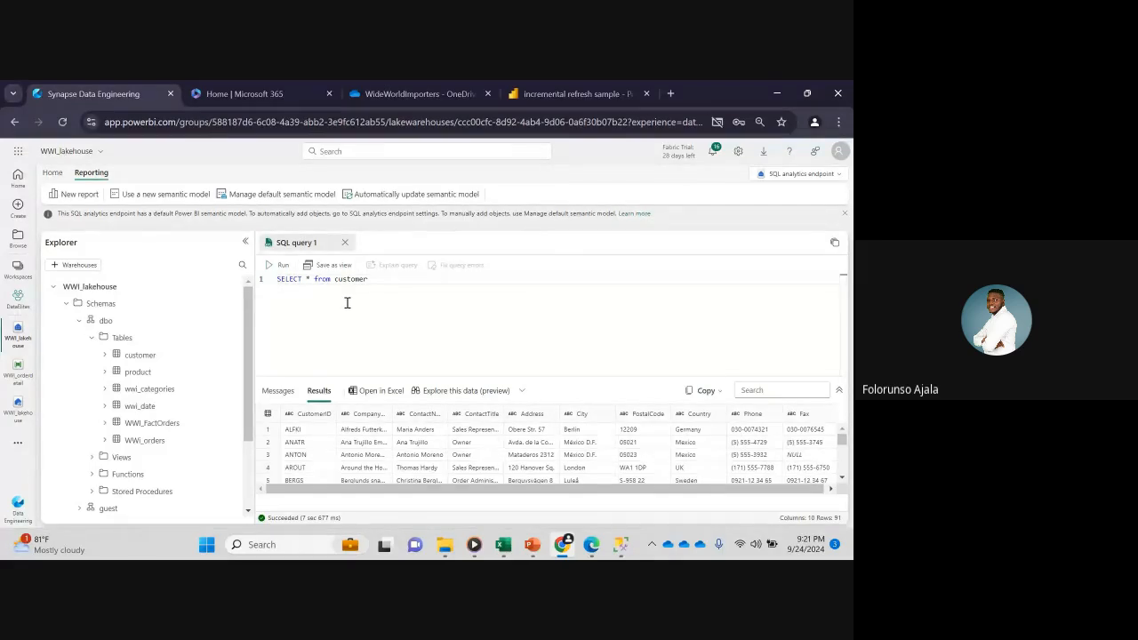
- Check the options for the product table and insert the customer table's reference into SQL query 1
{"action": "mouse_move", "coordinate": [244, 377]}
{"action": "left_mouse_down"}
{"action": "mouse_move", "coordinate": [245, 433]}
{"action": "mouse_move", "coordinate": [244, 390]}
{"action": "mouse_move", "coordinate": [230, 368]}
{"action": "left_mouse_up"}
{"action": "left_click", "coordinate": [231, 364]}
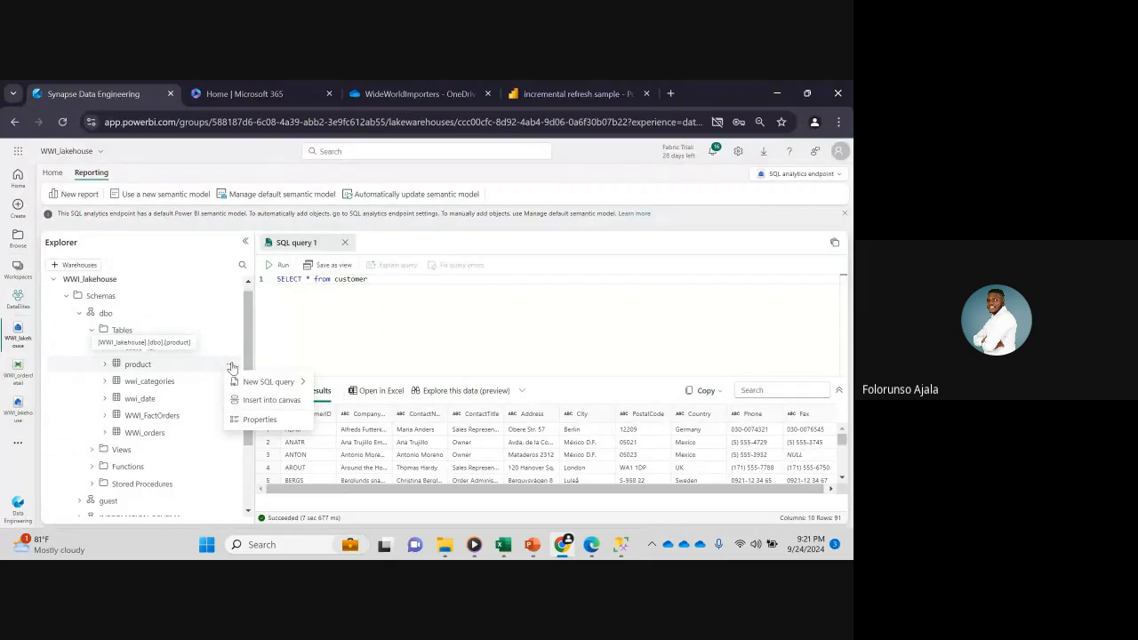
{"action": "left_click", "coordinate": [318, 355]}
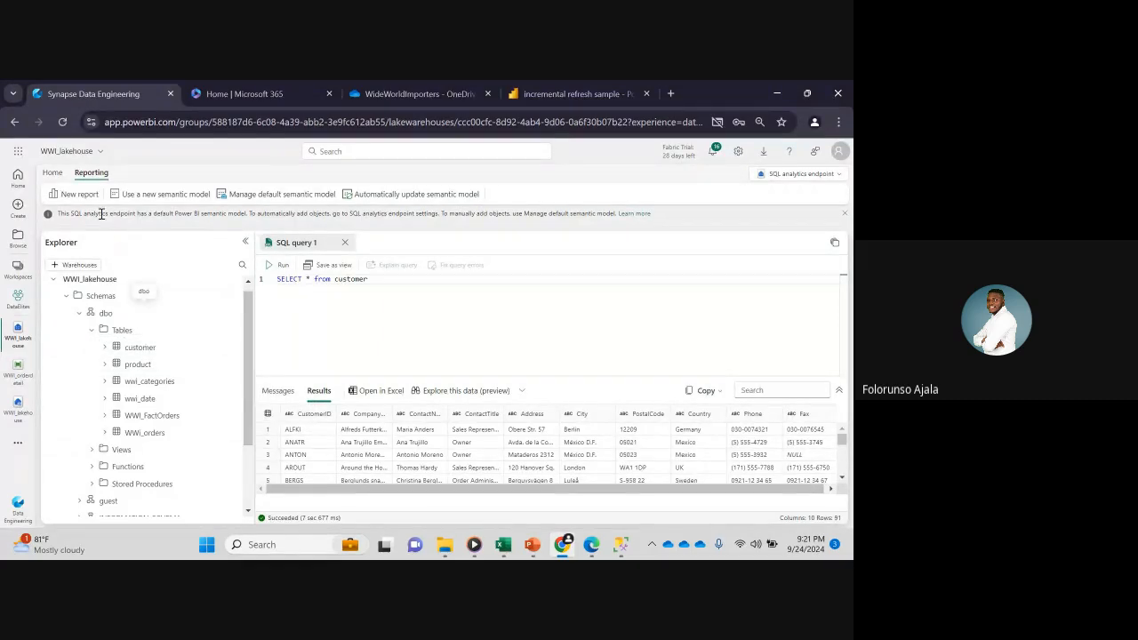
{"action": "left_click", "coordinate": [228, 352]}
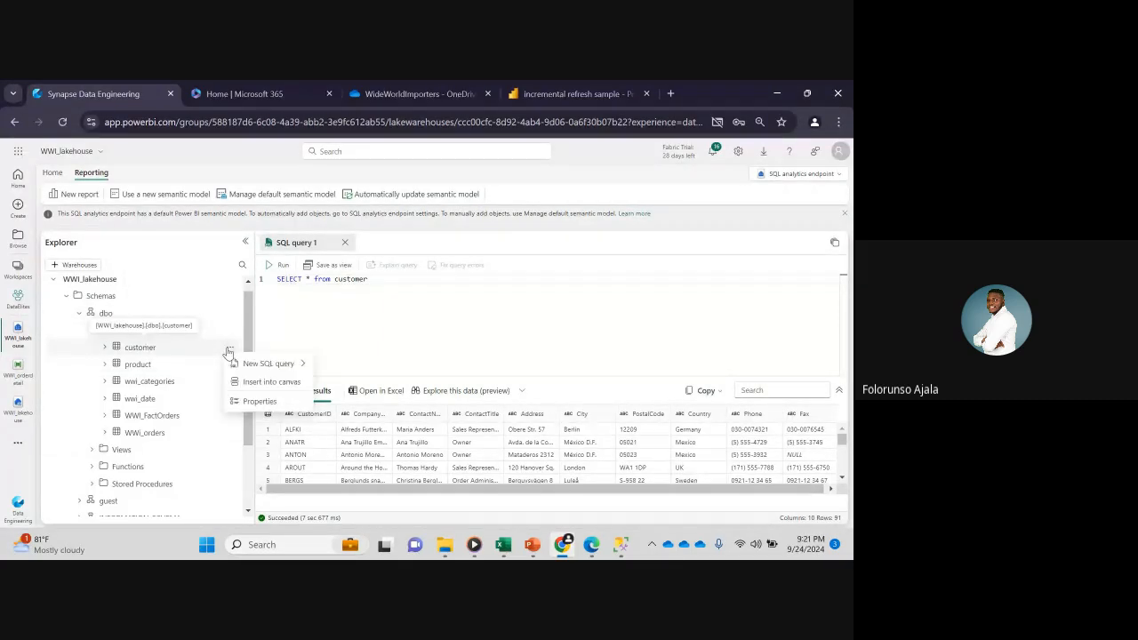
{"action": "left_click", "coordinate": [276, 385]}
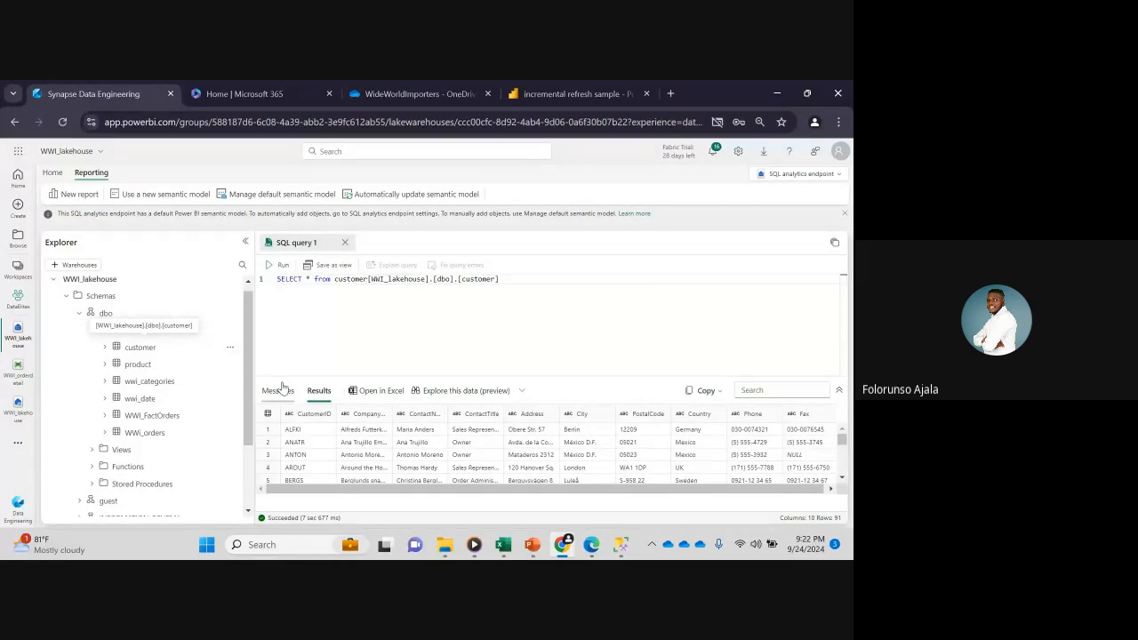
- Reopen the lakehouse's model layouts to show the Default semantic model objects diagram
{"action": "left_click", "coordinate": [52, 172]}
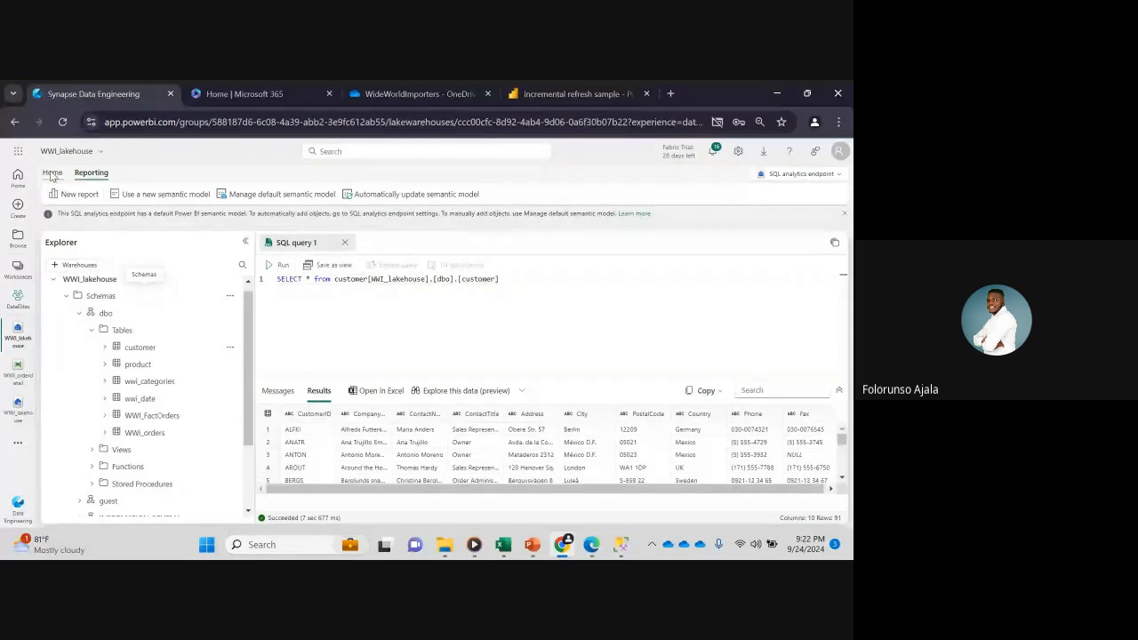
{"action": "left_click", "coordinate": [263, 195]}
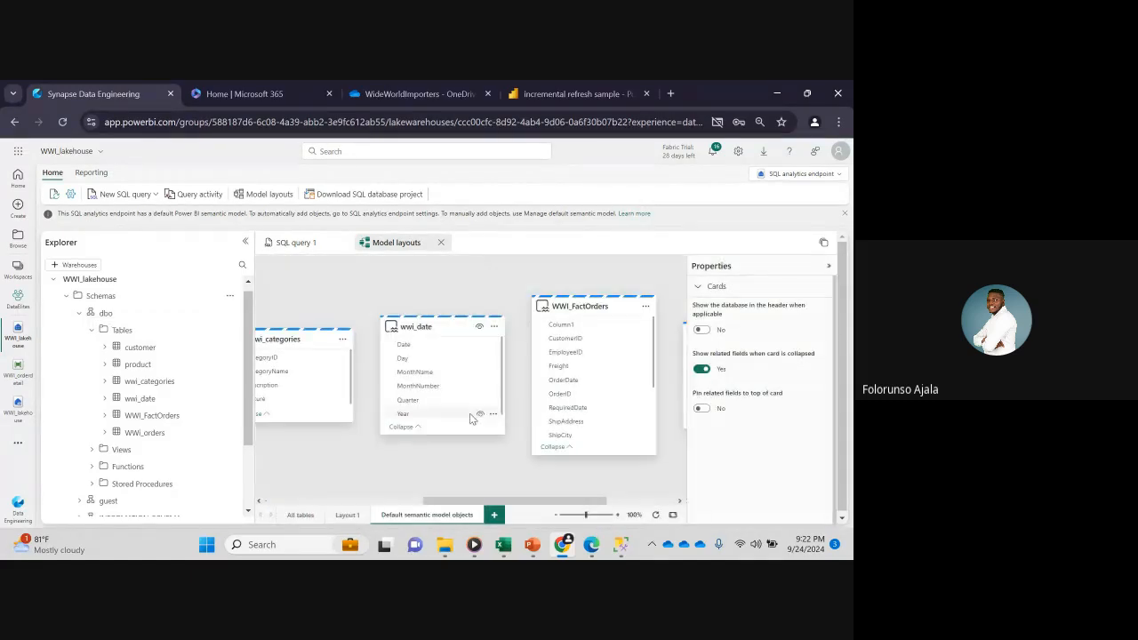
- Collapse the properties pane and move the WWi_orders and WWI_FactOrders cards below the row of other table cards
{"action": "left_click", "coordinate": [494, 328]}
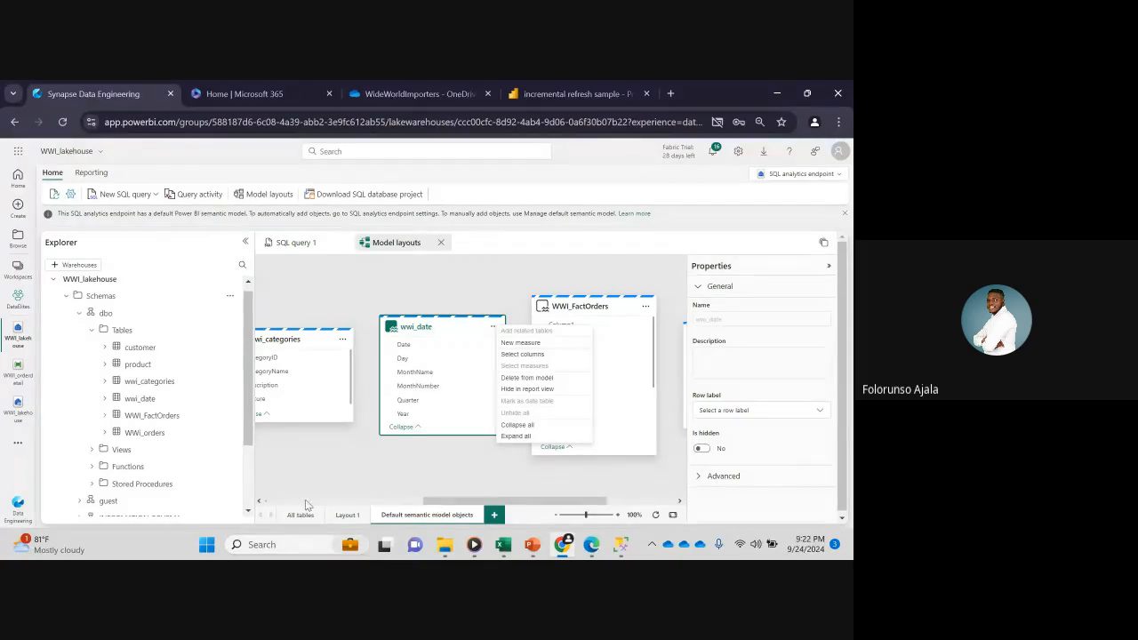
{"action": "left_click_drag", "start_coordinate": [436, 503], "coordinate": [271, 495]}
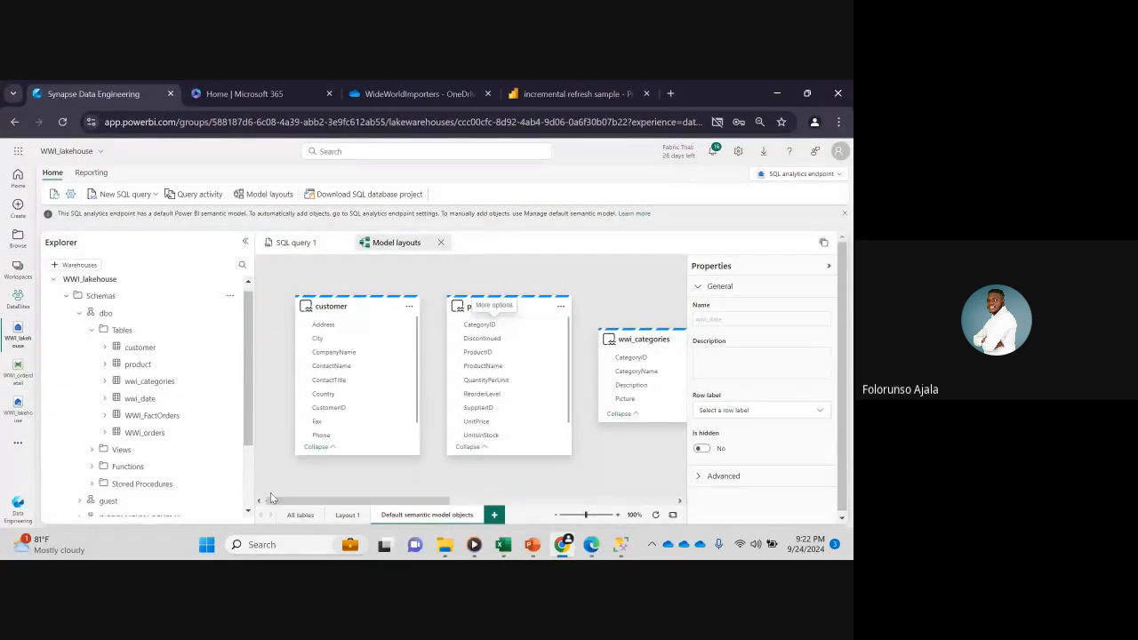
{"action": "left_click", "coordinate": [829, 268]}
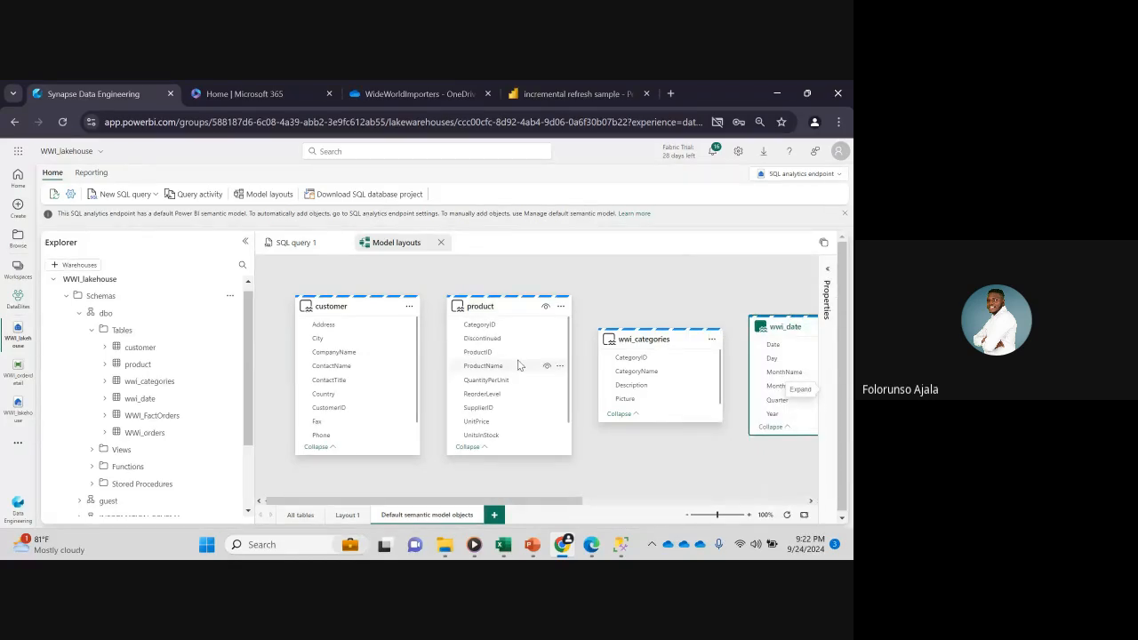
{"action": "left_click", "coordinate": [707, 516]}
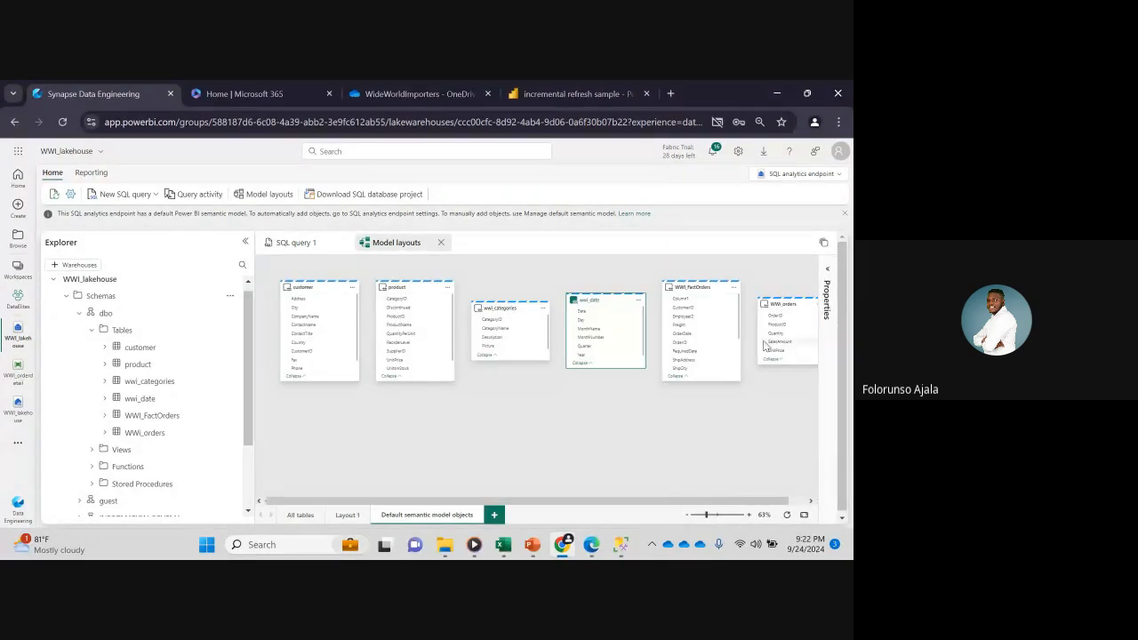
{"action": "left_click_drag", "start_coordinate": [787, 307], "coordinate": [477, 399]}
{"action": "left_click_drag", "start_coordinate": [703, 288], "coordinate": [708, 351]}
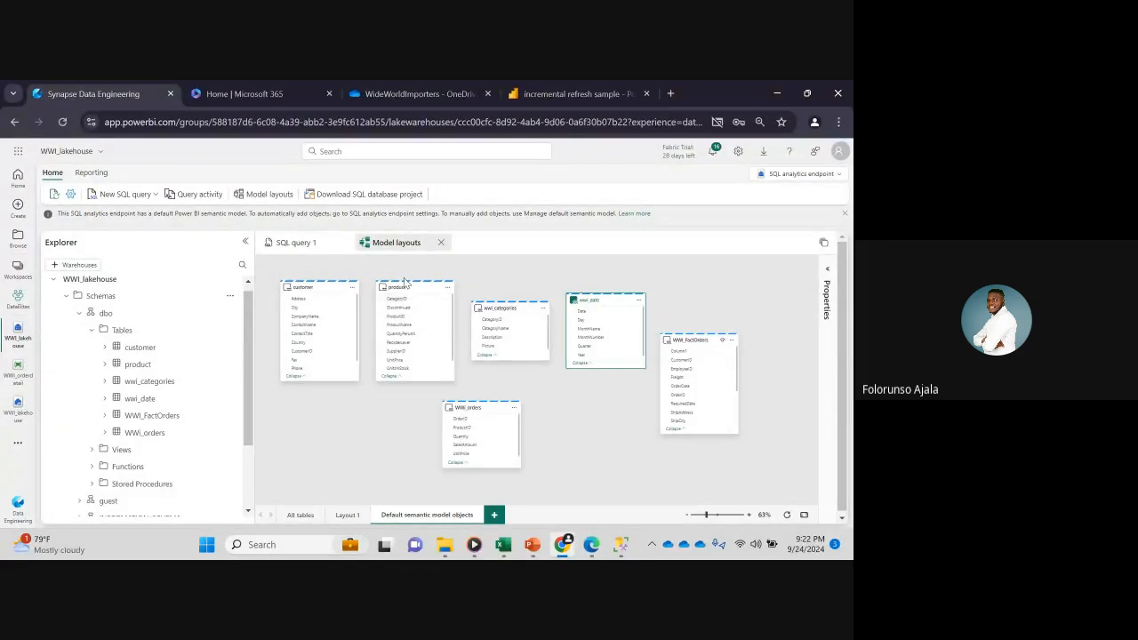
- Create an active one-to-many relationship from product's ProductID to WWi_orders' ProductID with single cross-filter direction
{"action": "left_click_drag", "start_coordinate": [399, 318], "coordinate": [477, 426]}
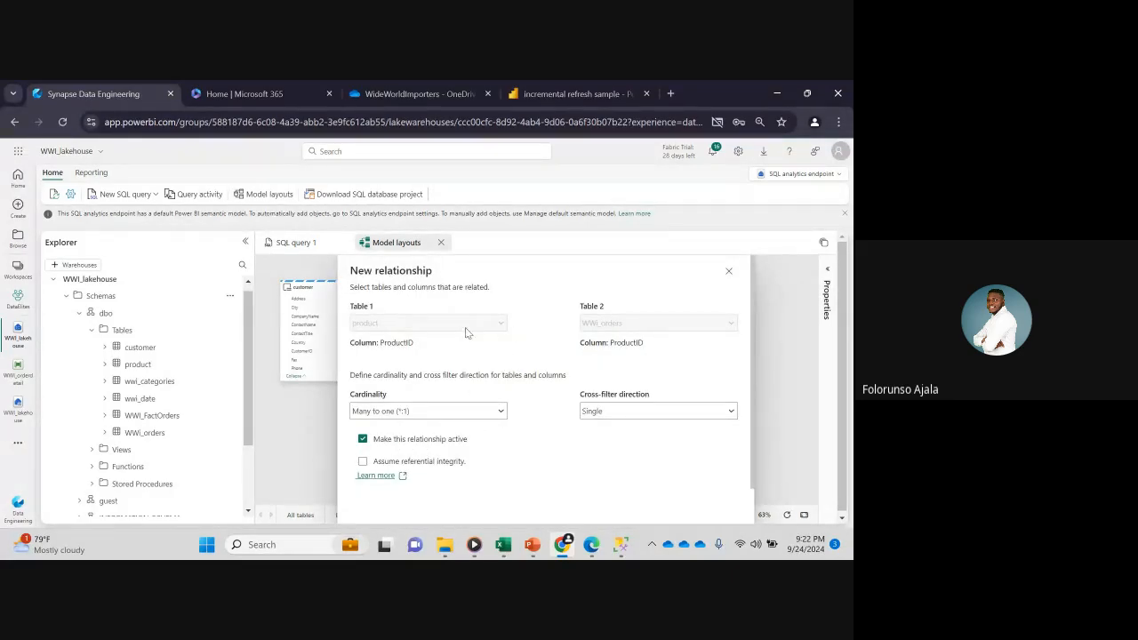
{"action": "left_click", "coordinate": [500, 413]}
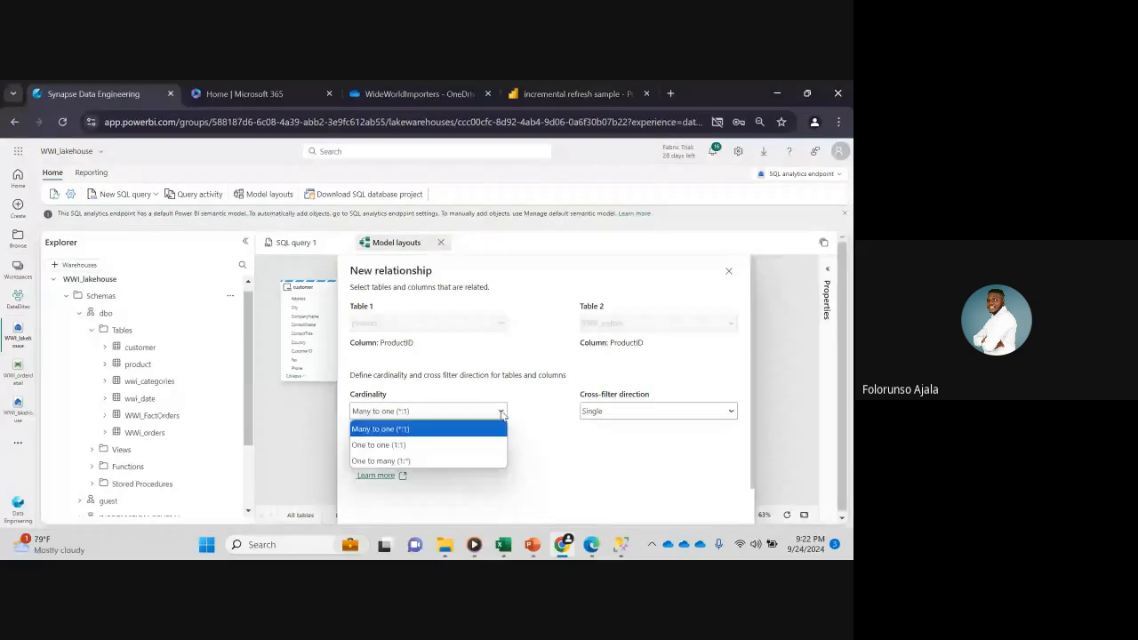
{"action": "left_click", "coordinate": [397, 462]}
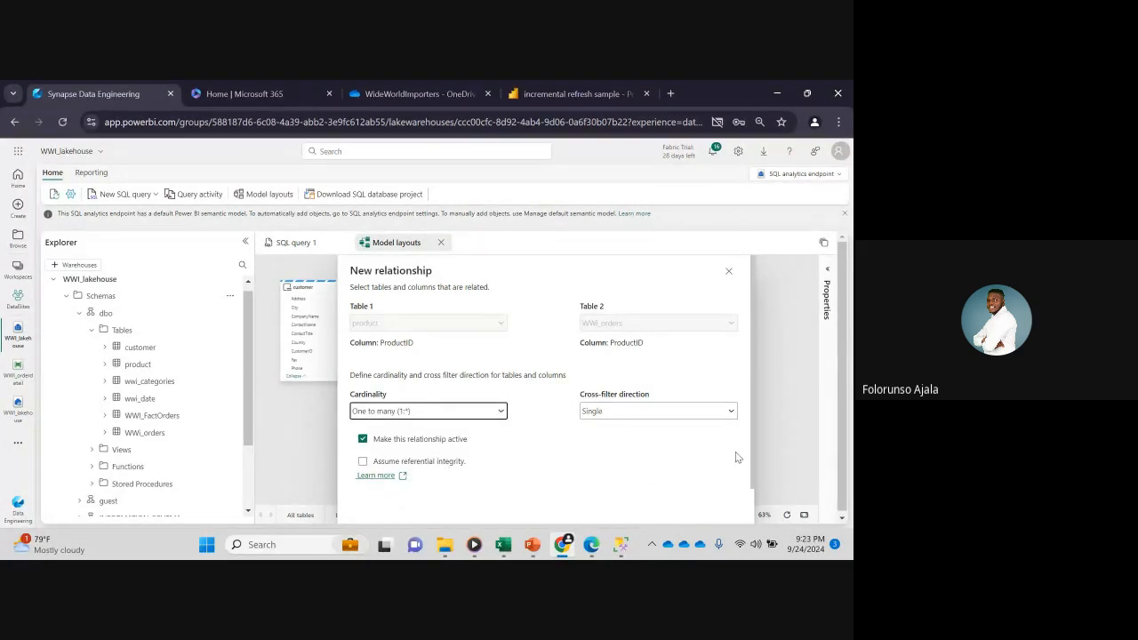
{"action": "scroll", "coordinate": [752, 456], "scroll_direction": "down", "scroll_amount": 1}
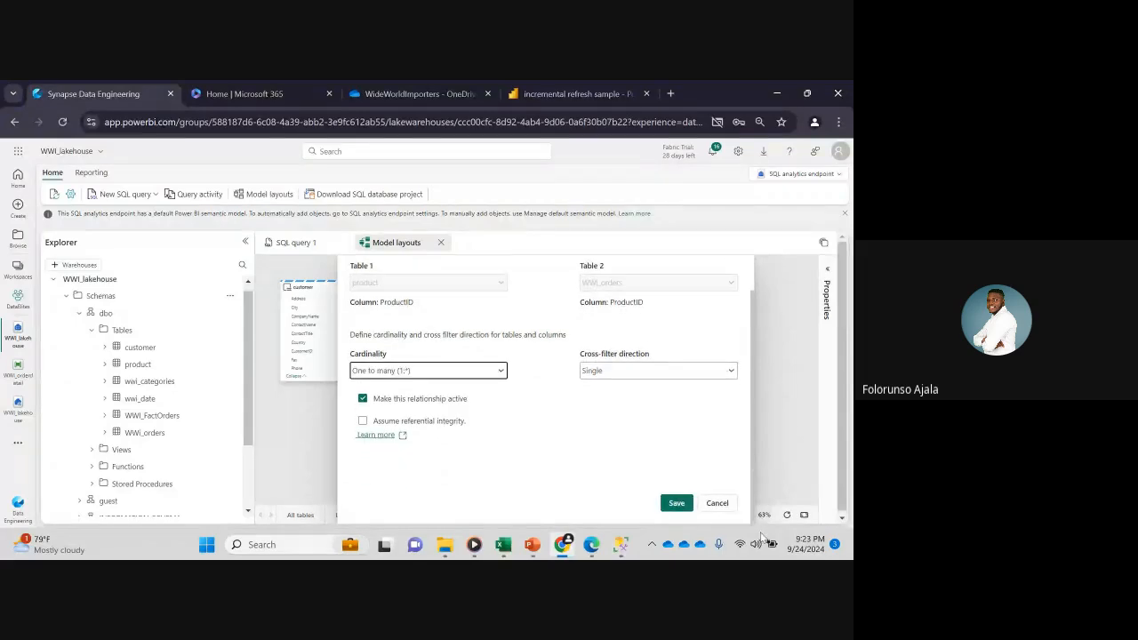
{"action": "left_click", "coordinate": [677, 504]}
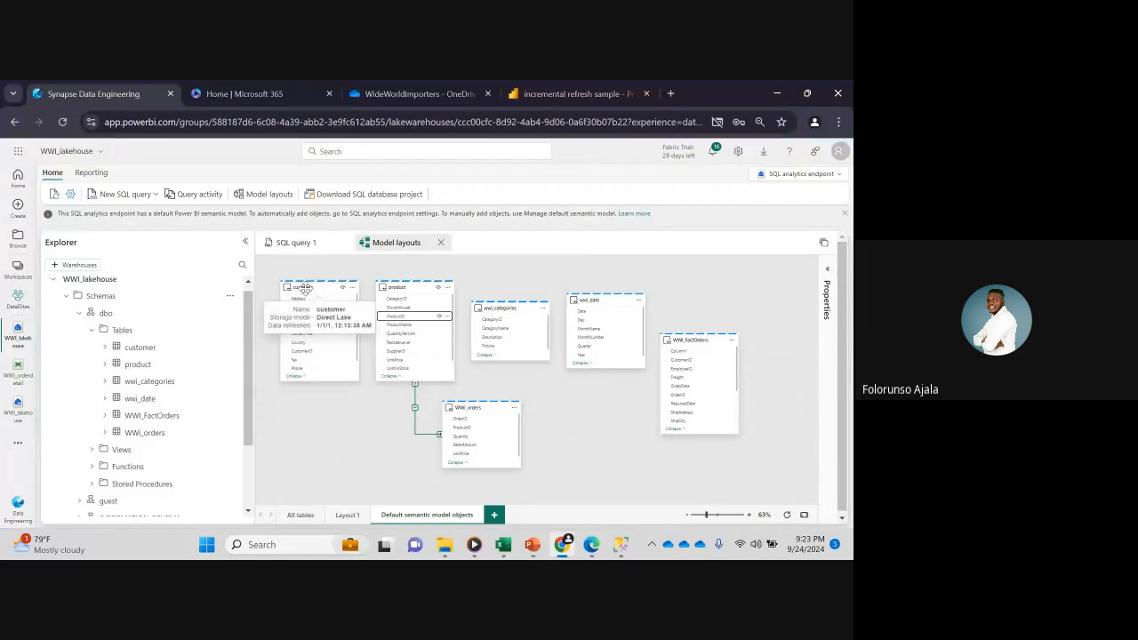
- Move the customer card beyond wwi_date and WWI_FactOrders beside WWi_orders, and create a many-to-one relationship from customer to WWI_FactOrders on CustomerID
{"action": "left_click_drag", "start_coordinate": [304, 289], "coordinate": [721, 295]}
{"action": "left_click_drag", "start_coordinate": [702, 341], "coordinate": [589, 389]}
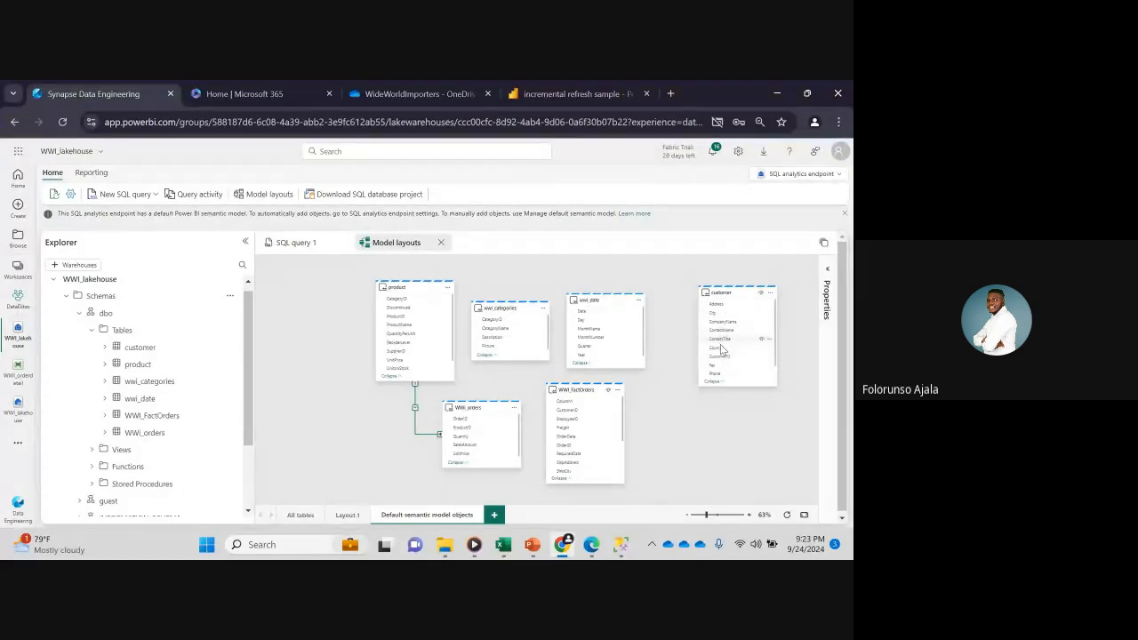
{"action": "left_click_drag", "start_coordinate": [720, 357], "coordinate": [575, 414]}
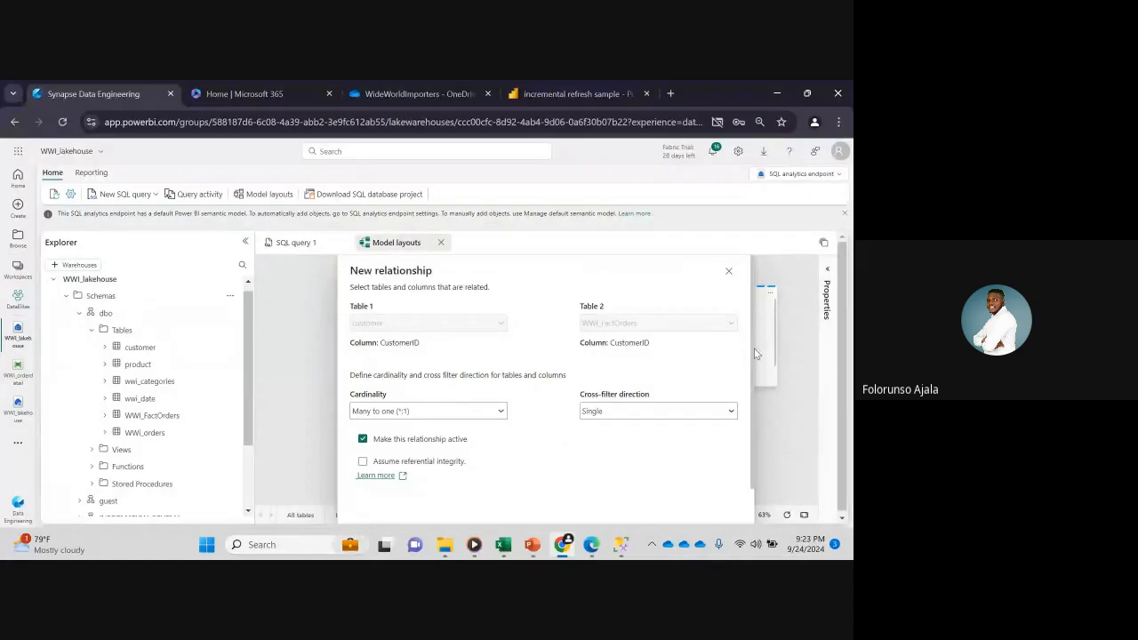
{"action": "scroll", "coordinate": [752, 347], "scroll_direction": "down", "scroll_amount": 2}
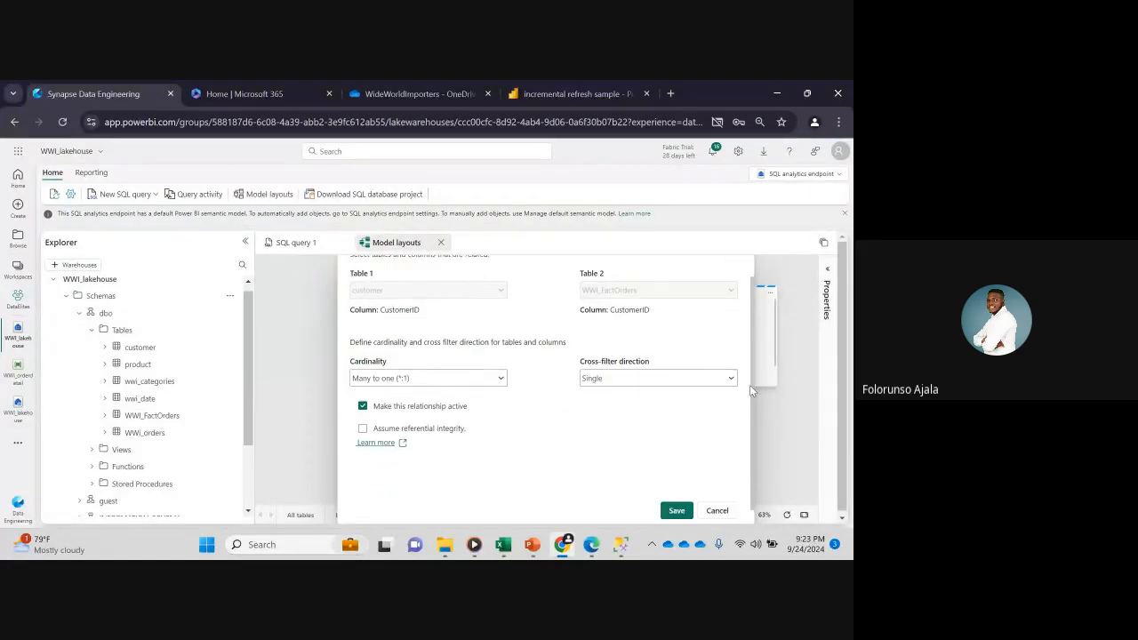
{"action": "left_click", "coordinate": [678, 504]}
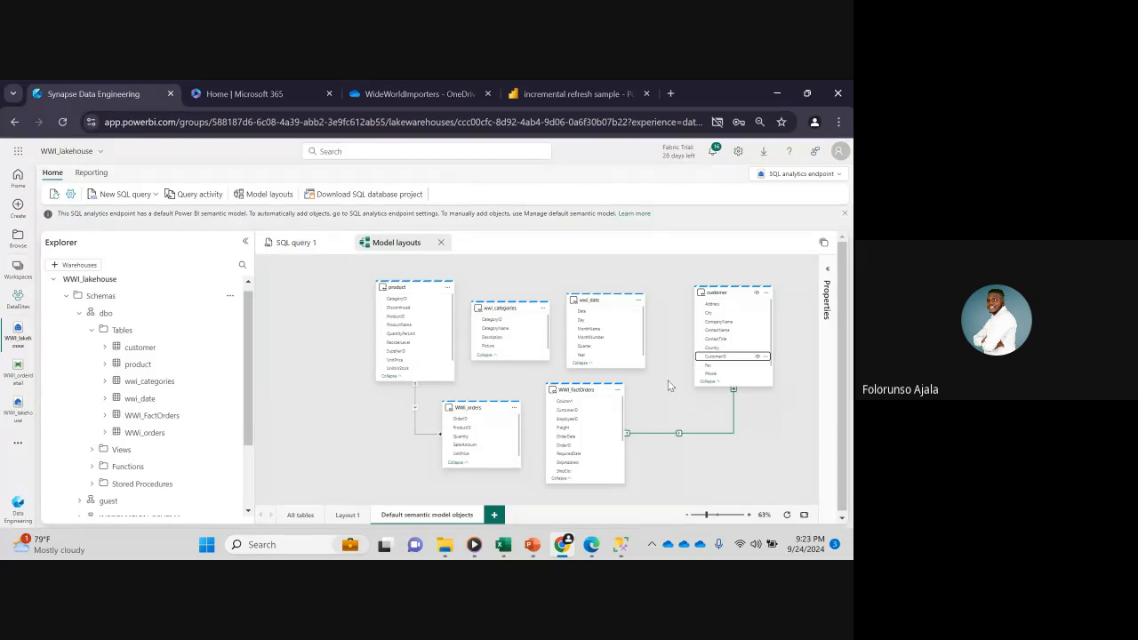
- Reposition the wwi_date card closer to customer and relate its Date column to WWI_FactOrders' OrderDate as one-to-many
{"action": "mouse_move", "coordinate": [610, 305]}
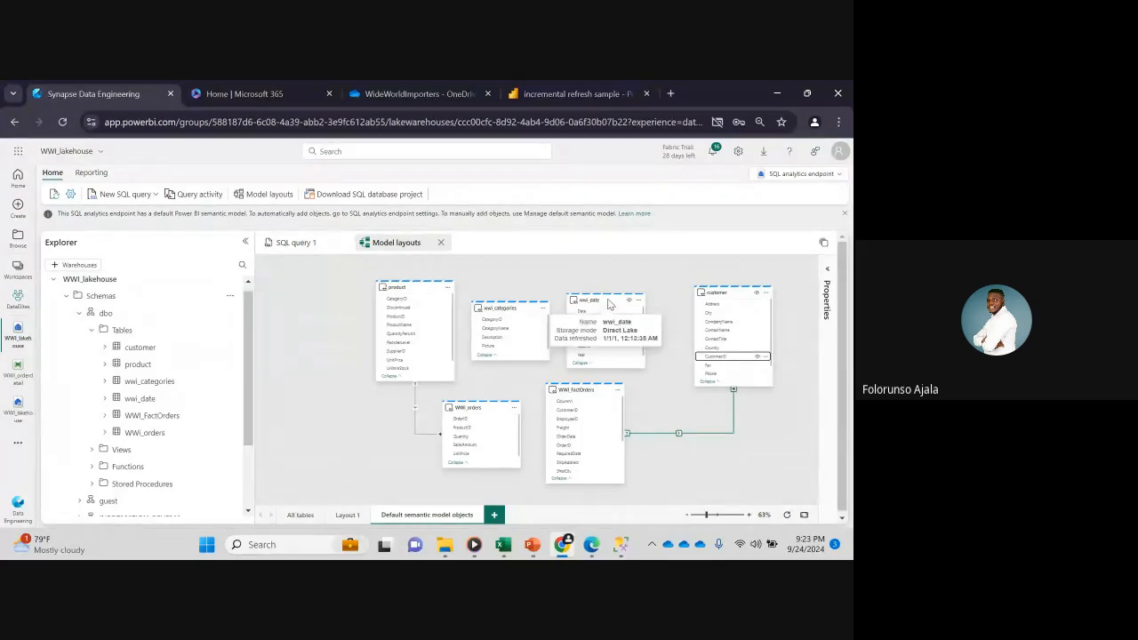
{"action": "left_click_drag", "start_coordinate": [610, 305], "coordinate": [636, 292]}
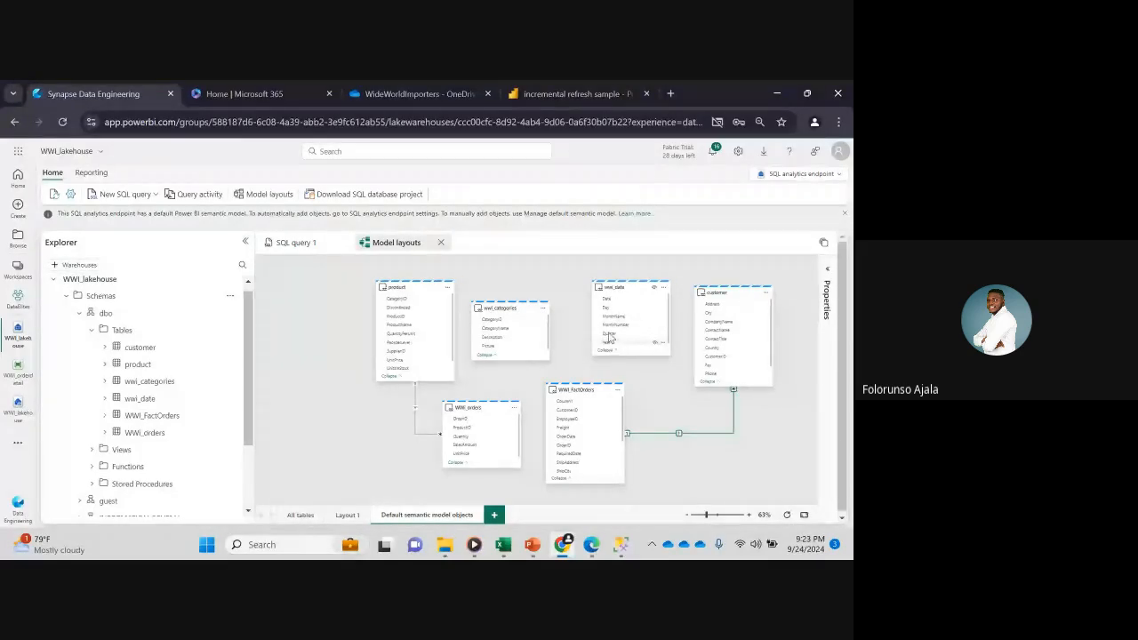
{"action": "left_click_drag", "start_coordinate": [609, 301], "coordinate": [564, 449]}
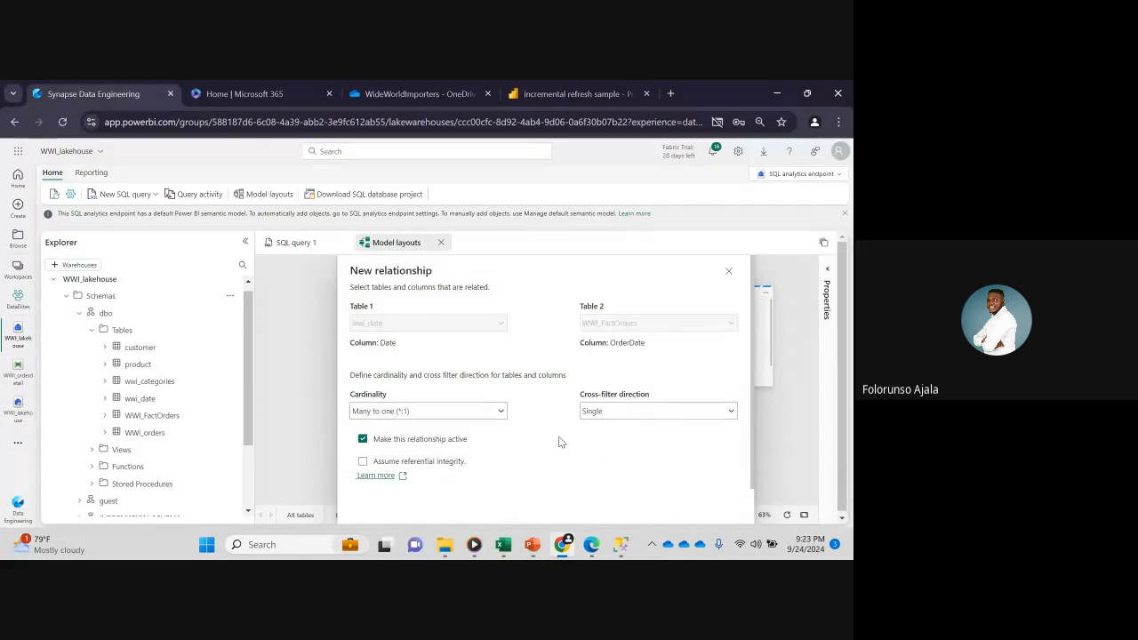
{"action": "left_click", "coordinate": [502, 412]}
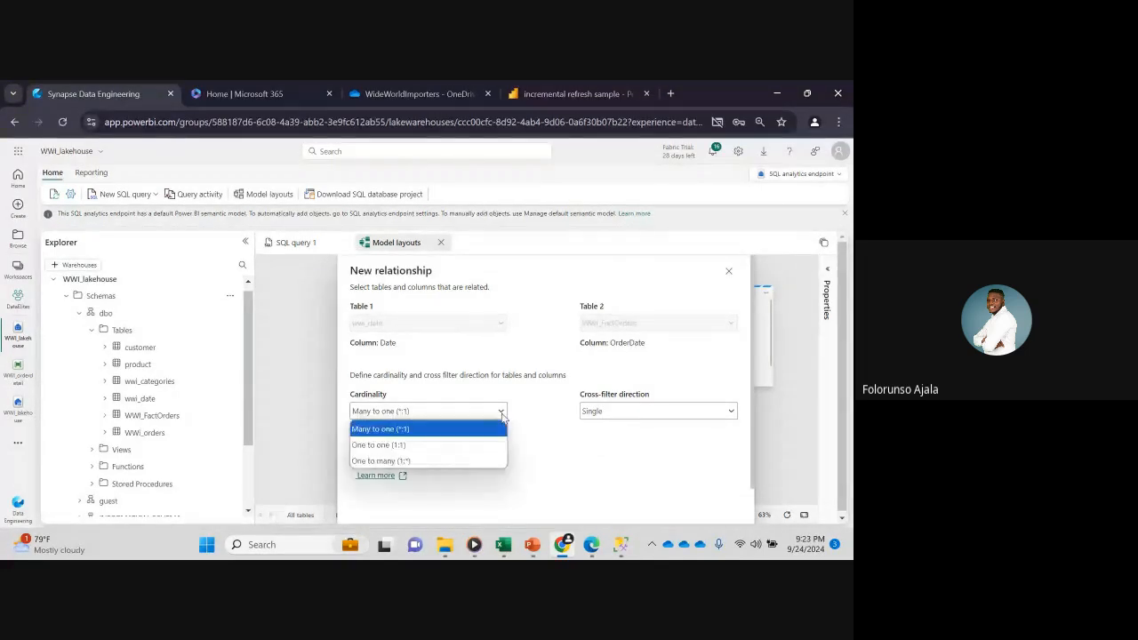
{"action": "left_click", "coordinate": [400, 461]}
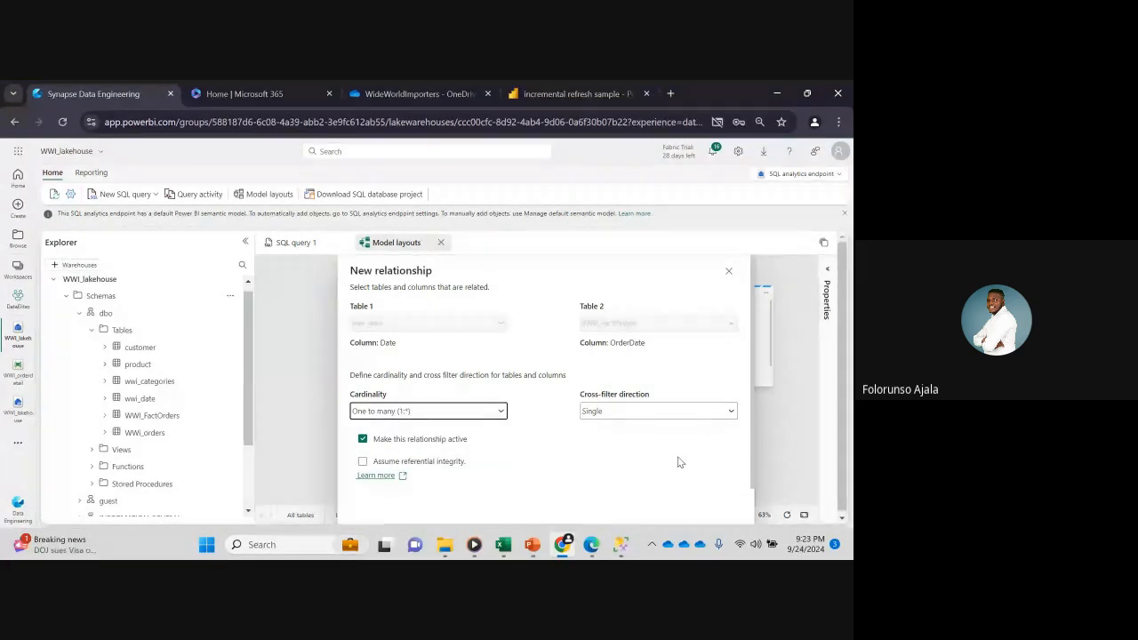
{"action": "scroll", "coordinate": [756, 472], "scroll_direction": "down", "scroll_amount": 2}
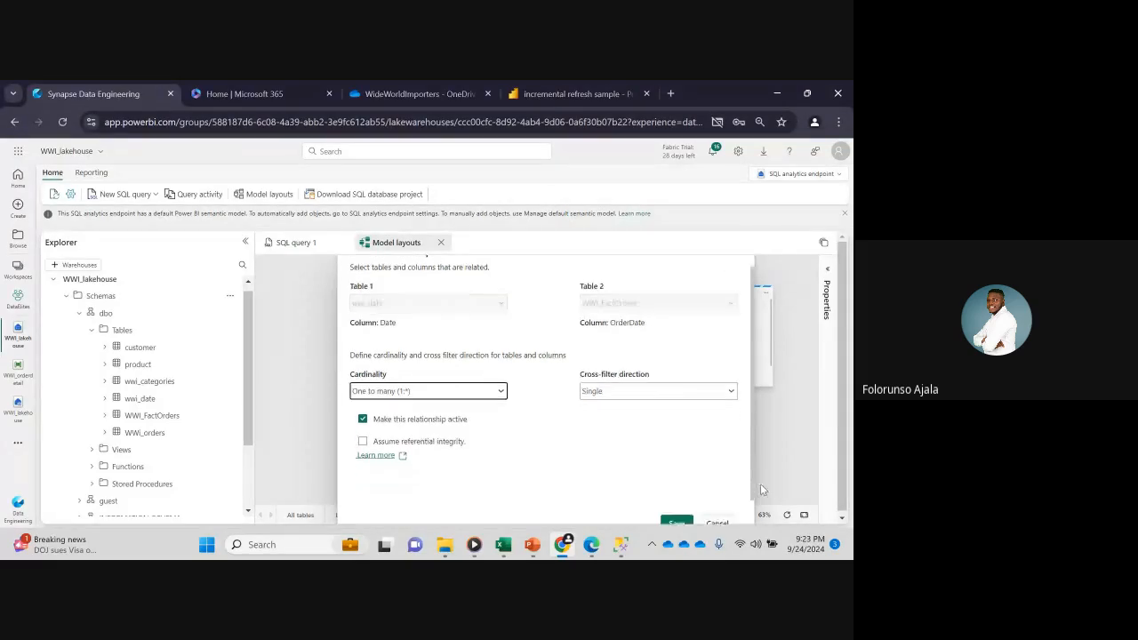
{"action": "left_click", "coordinate": [677, 503]}
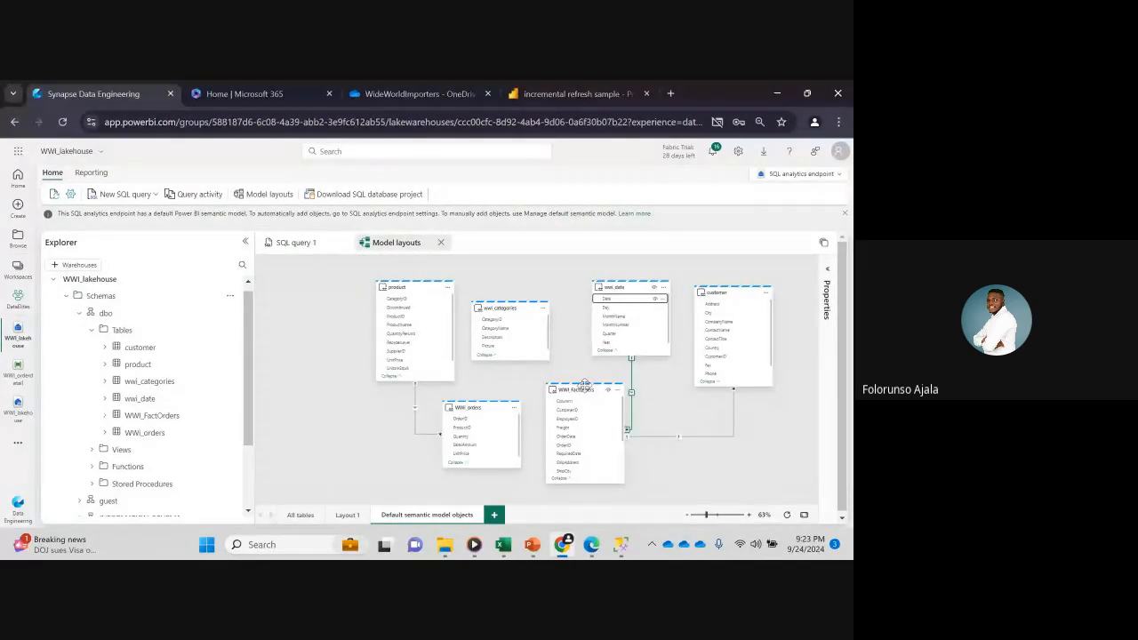
- Align the wwi_categories card with the product and wwi_date cards, and try to insert the product table into the canvas
{"action": "left_click_drag", "start_coordinate": [494, 303], "coordinate": [509, 278]}
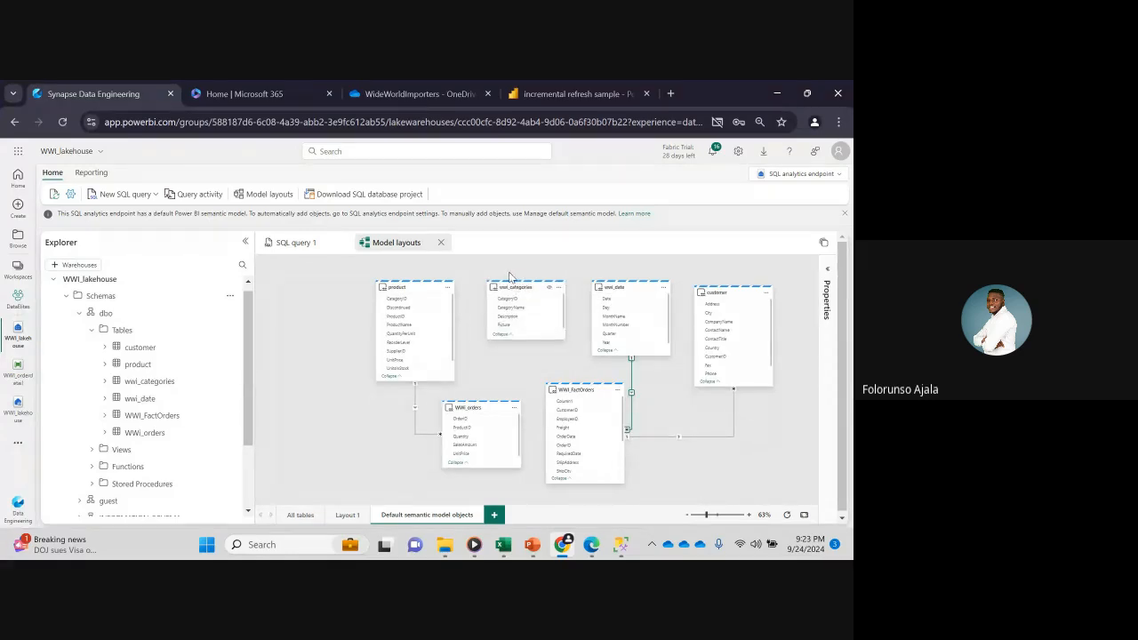
{"action": "mouse_move", "coordinate": [529, 339]}
{"action": "left_mouse_down"}
{"action": "mouse_move", "coordinate": [530, 369]}
{"action": "mouse_move", "coordinate": [529, 337]}
{"action": "left_mouse_up"}
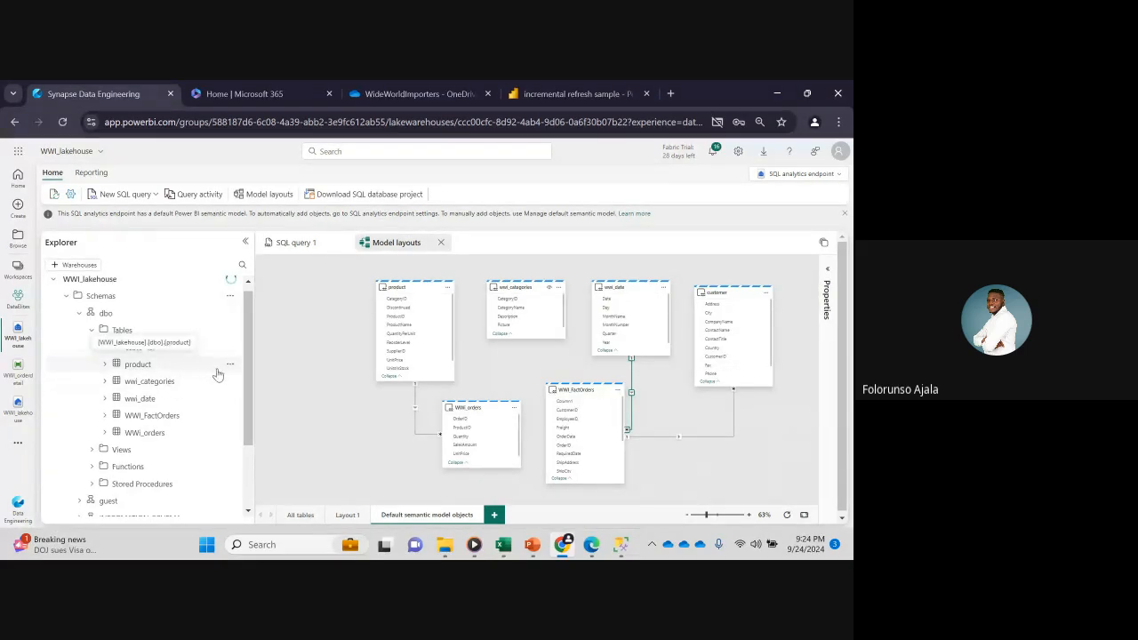
{"action": "left_click", "coordinate": [229, 365]}
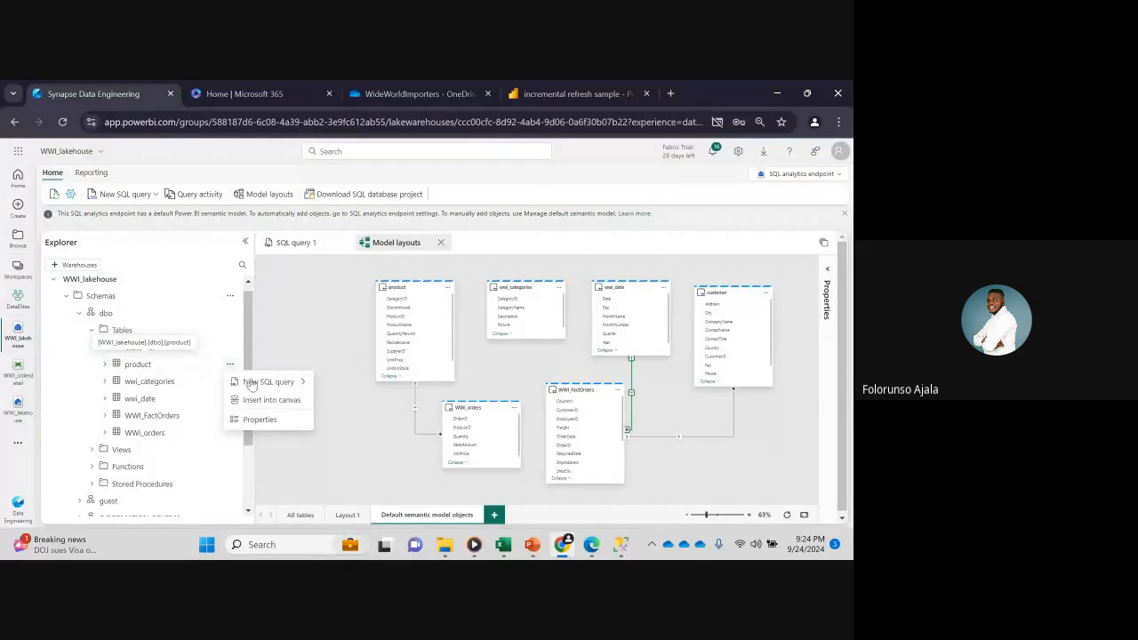
{"action": "left_click", "coordinate": [297, 401]}
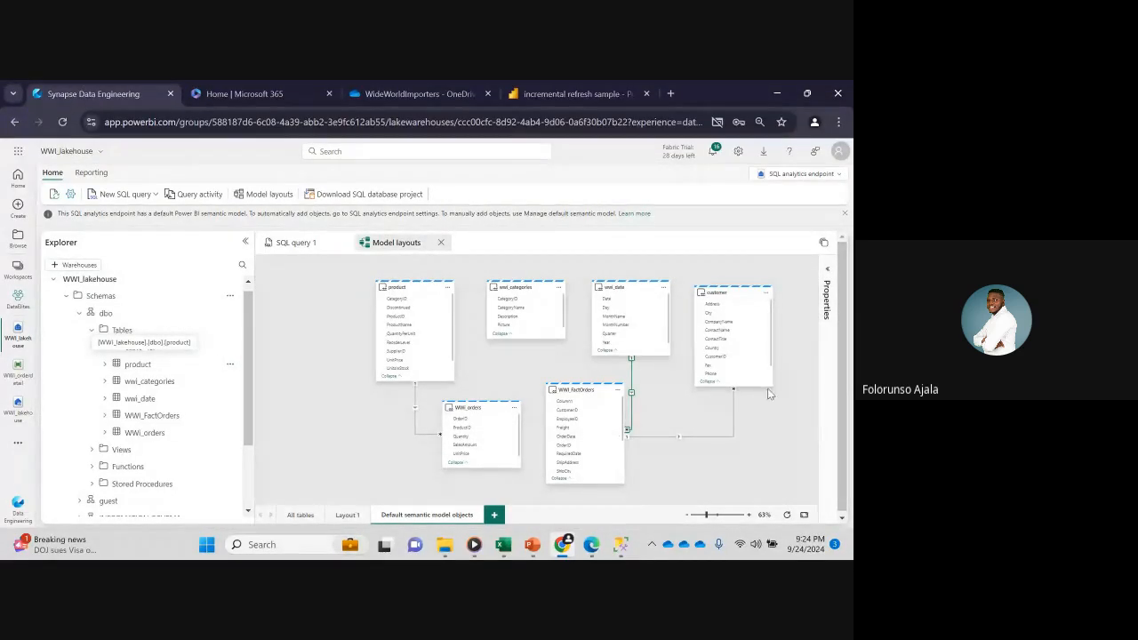
{"action": "left_click_drag", "start_coordinate": [843, 372], "coordinate": [849, 435]}
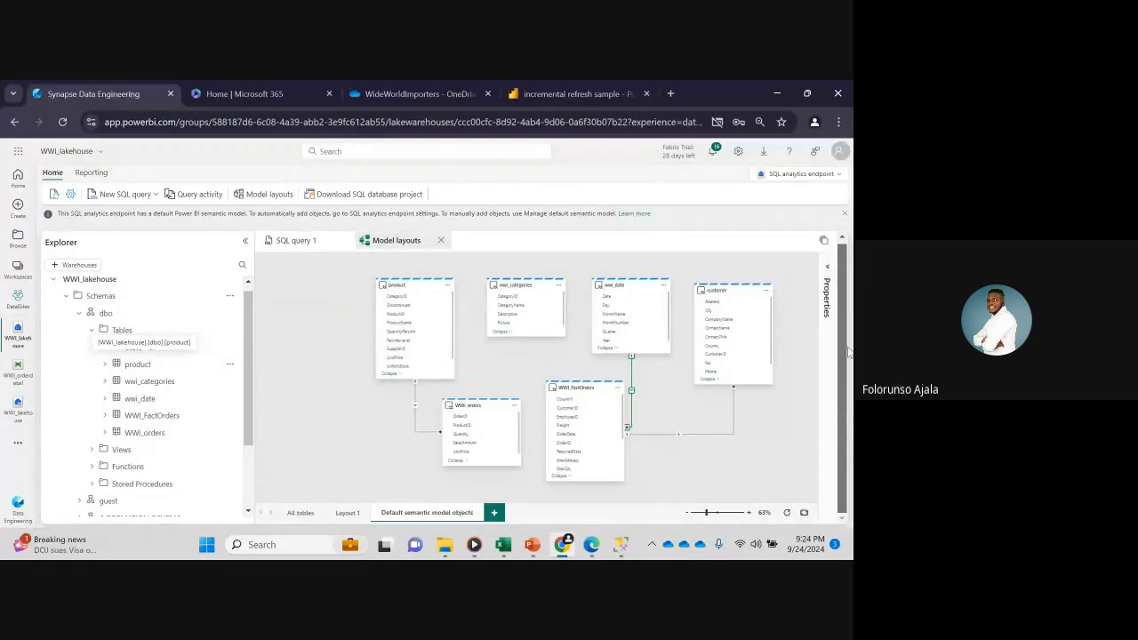
{"action": "left_click_drag", "start_coordinate": [849, 396], "coordinate": [847, 311]}
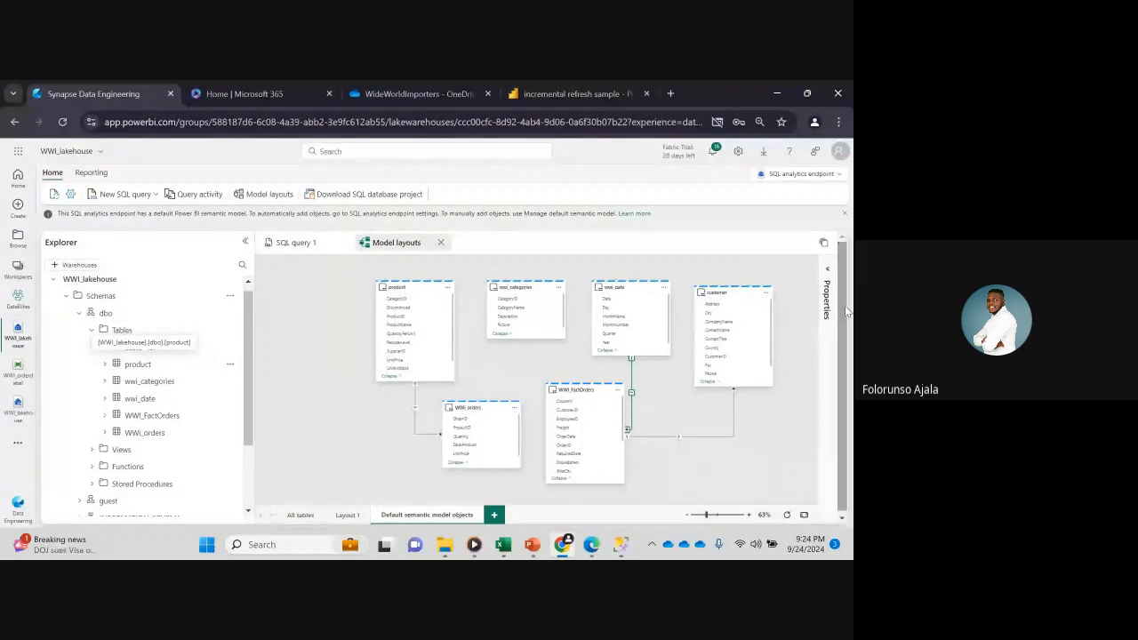
- Move the product card closer to wwi_categories and create an active many-to-one relationship from product to wwi_categories on CategoryID
{"action": "left_click", "coordinate": [698, 516]}
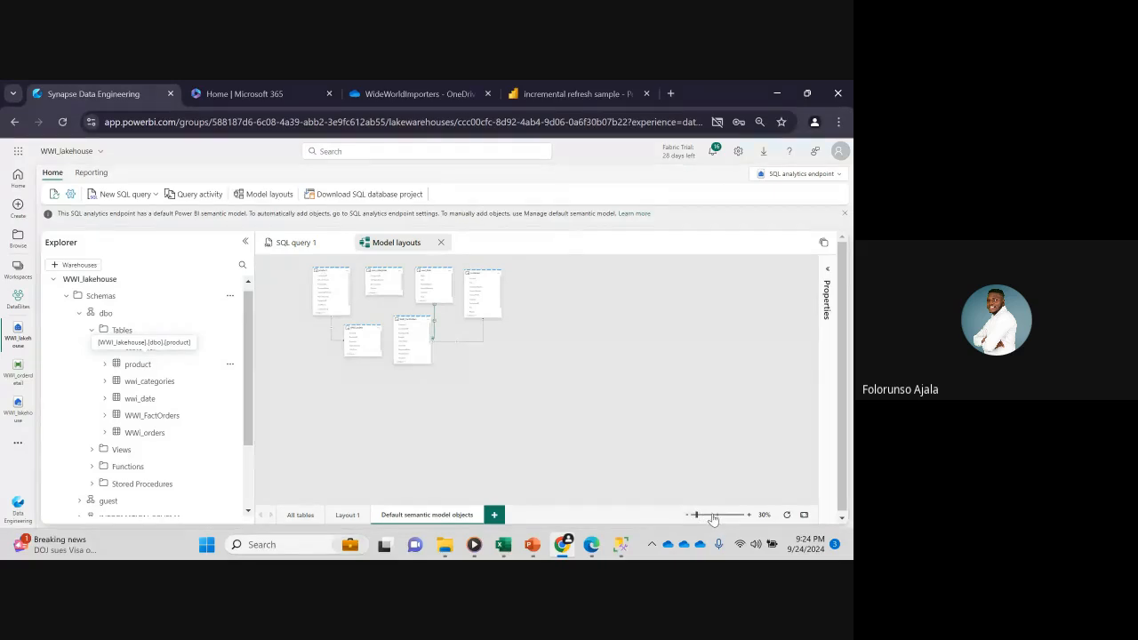
{"action": "left_click", "coordinate": [712, 516]}
{"action": "left_click_drag", "start_coordinate": [814, 425], "coordinate": [814, 372]}
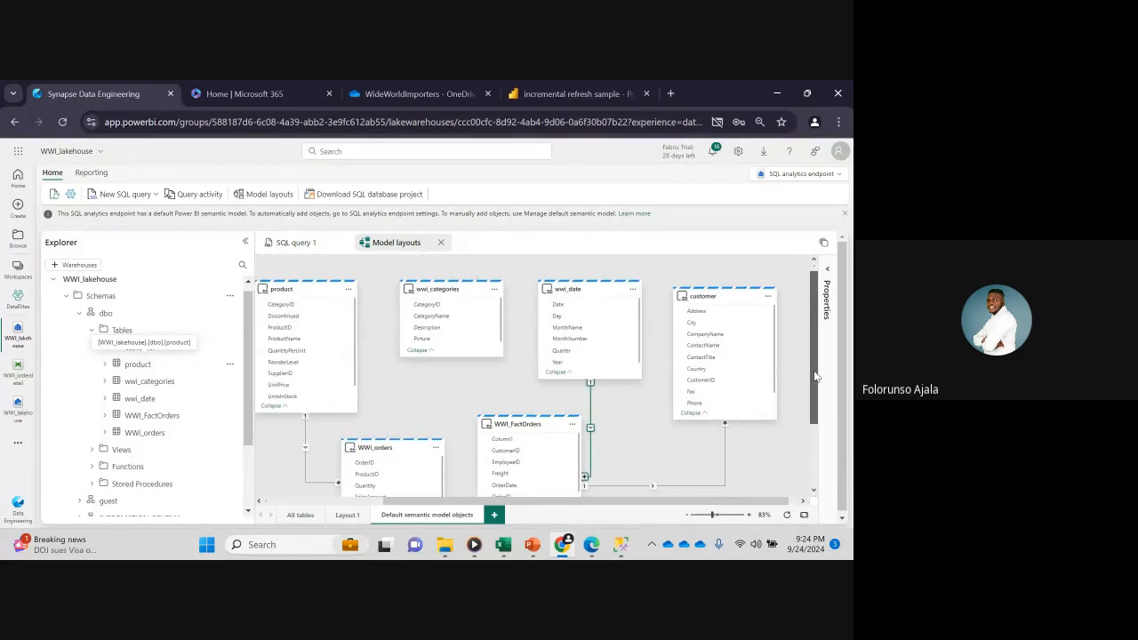
{"action": "left_click_drag", "start_coordinate": [308, 297], "coordinate": [426, 304]}
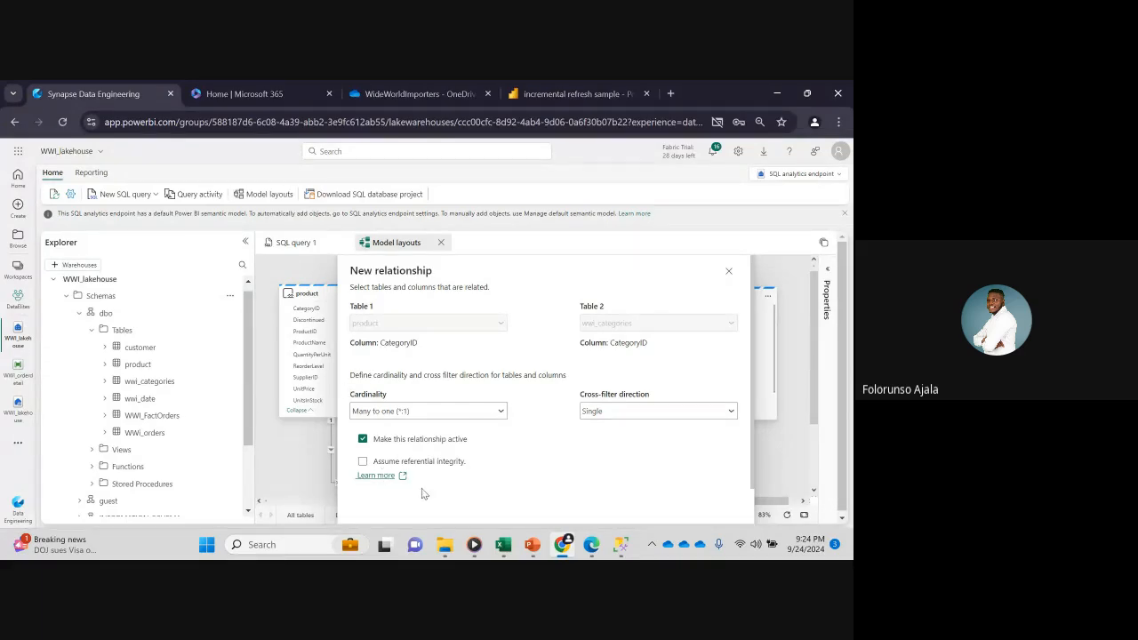
{"action": "scroll", "coordinate": [751, 440], "scroll_direction": "down", "scroll_amount": 1}
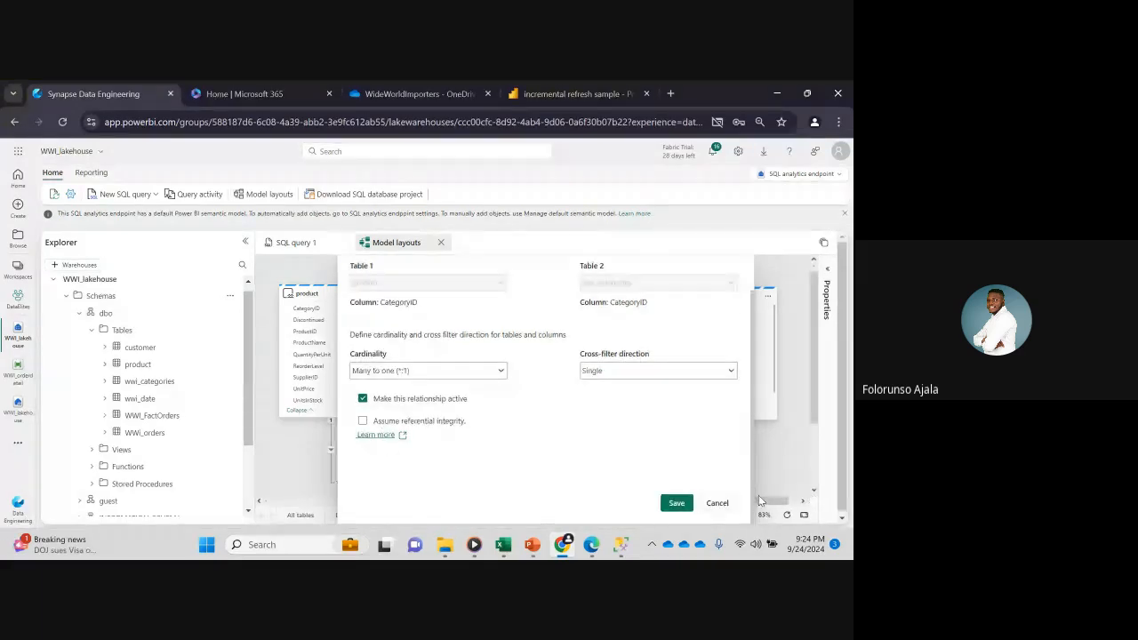
{"action": "left_click", "coordinate": [677, 504]}
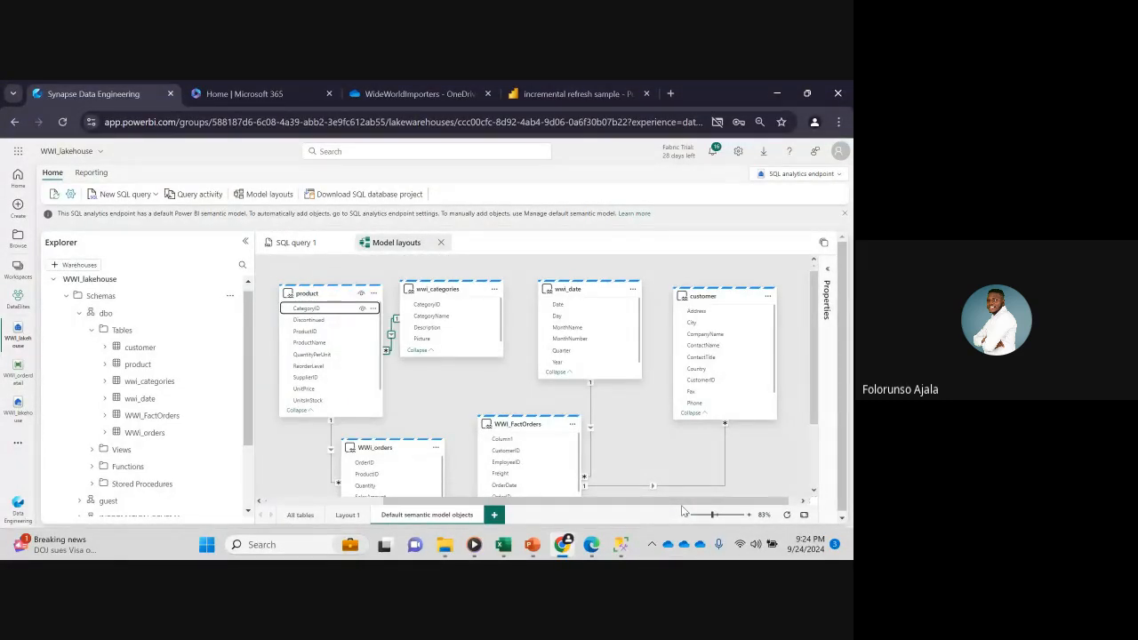
- Move the WWI_FactOrders card under wwi_date and create an active one-to-many relationship from WWi_orders to WWI_FactOrders on OrderID
{"action": "left_click", "coordinate": [710, 514]}
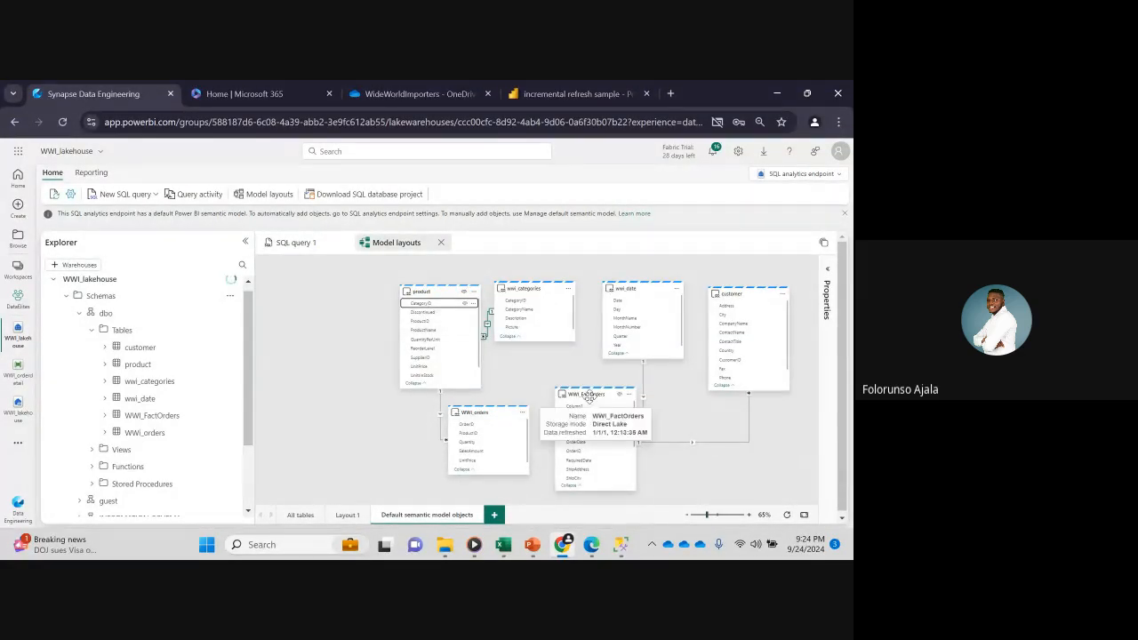
{"action": "left_click_drag", "start_coordinate": [588, 396], "coordinate": [626, 400]}
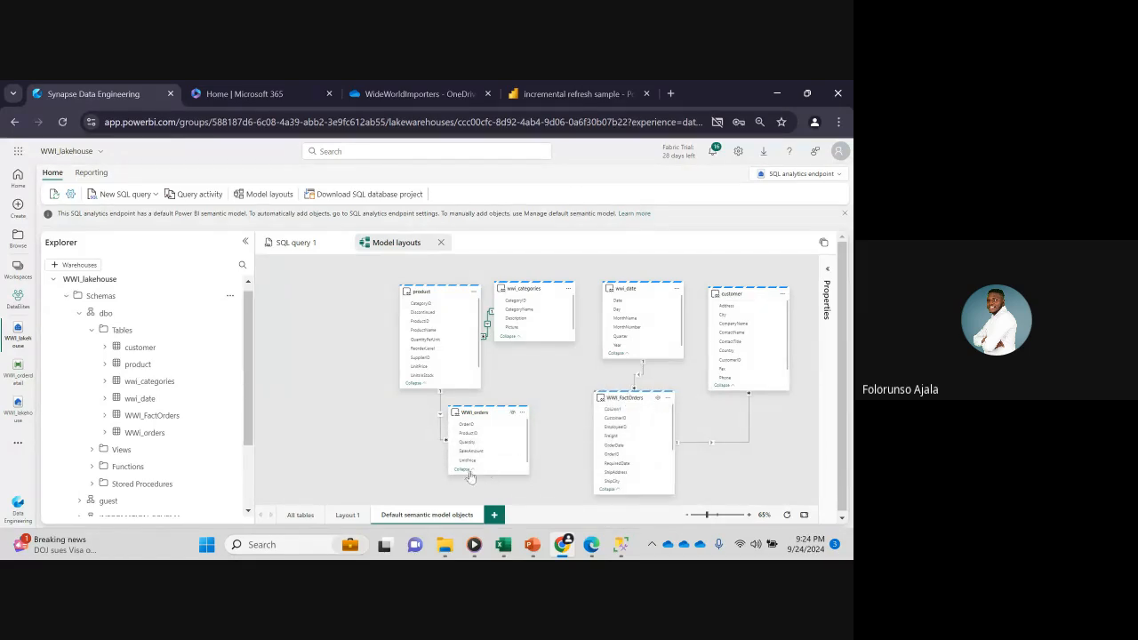
{"action": "left_click_drag", "start_coordinate": [477, 426], "coordinate": [607, 460]}
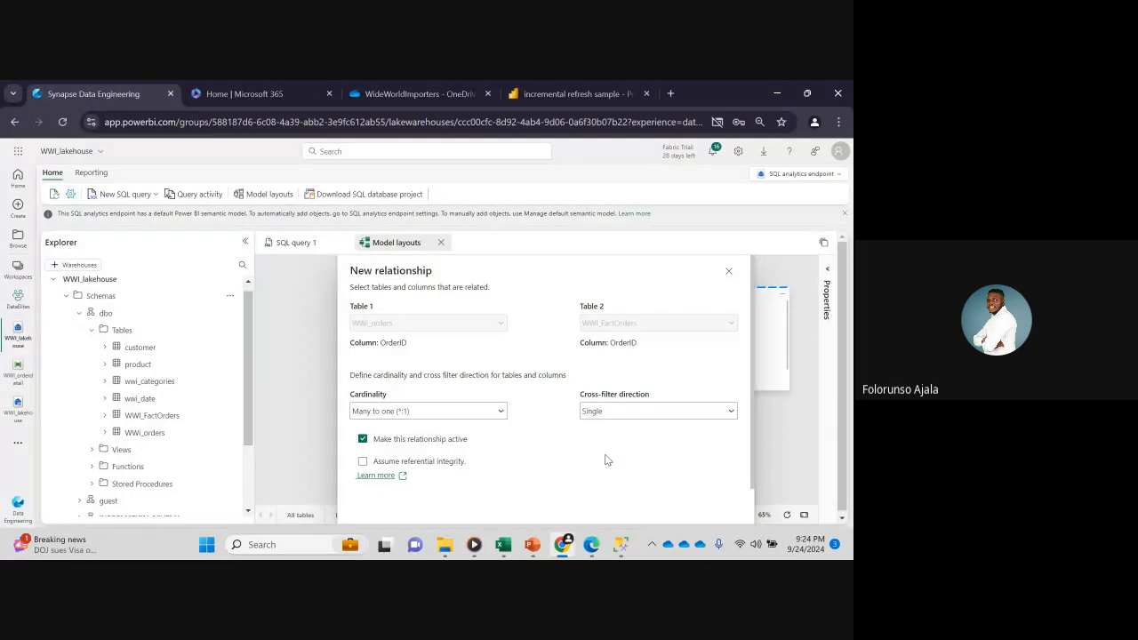
{"action": "left_click", "coordinate": [502, 413]}
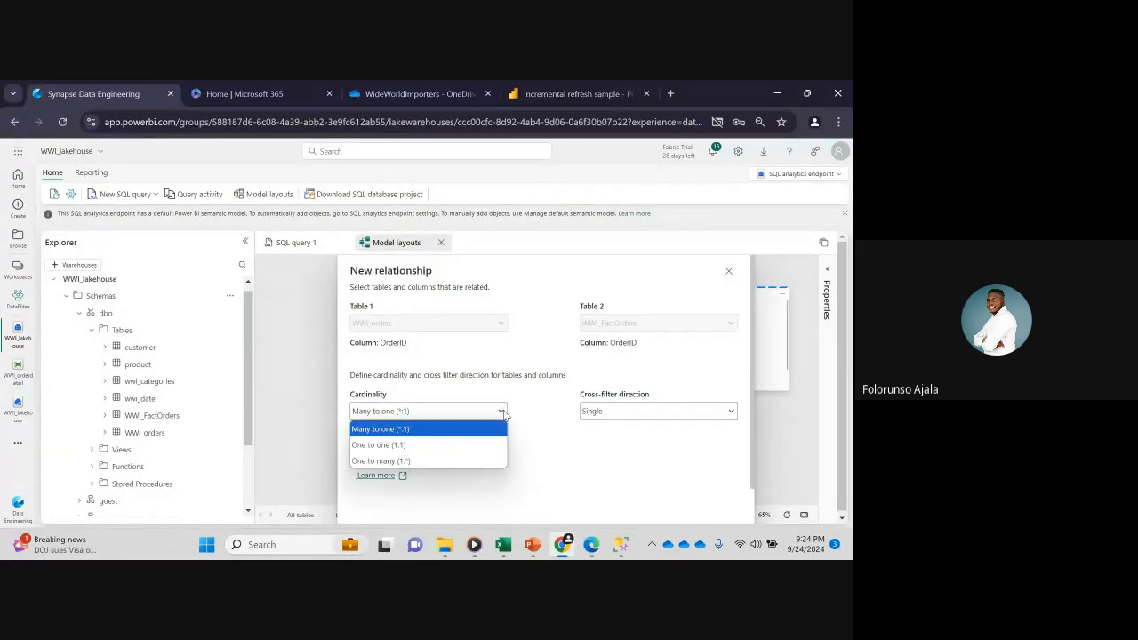
{"action": "left_click", "coordinate": [412, 462]}
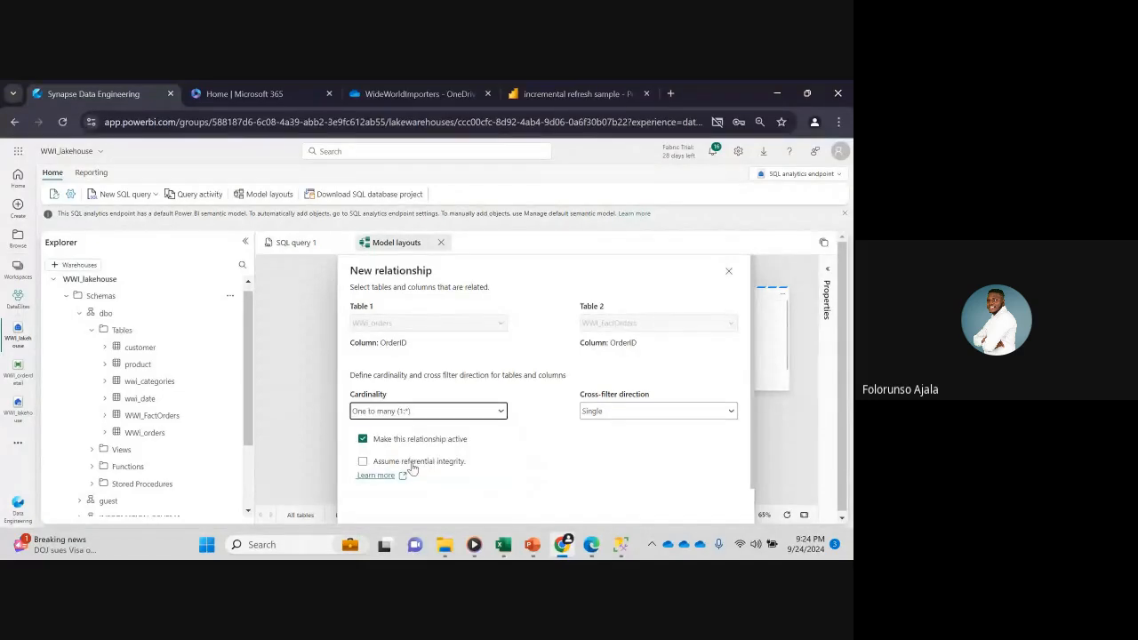
{"action": "scroll", "coordinate": [753, 476], "scroll_direction": "down", "scroll_amount": 2}
{"action": "left_click", "coordinate": [677, 502]}
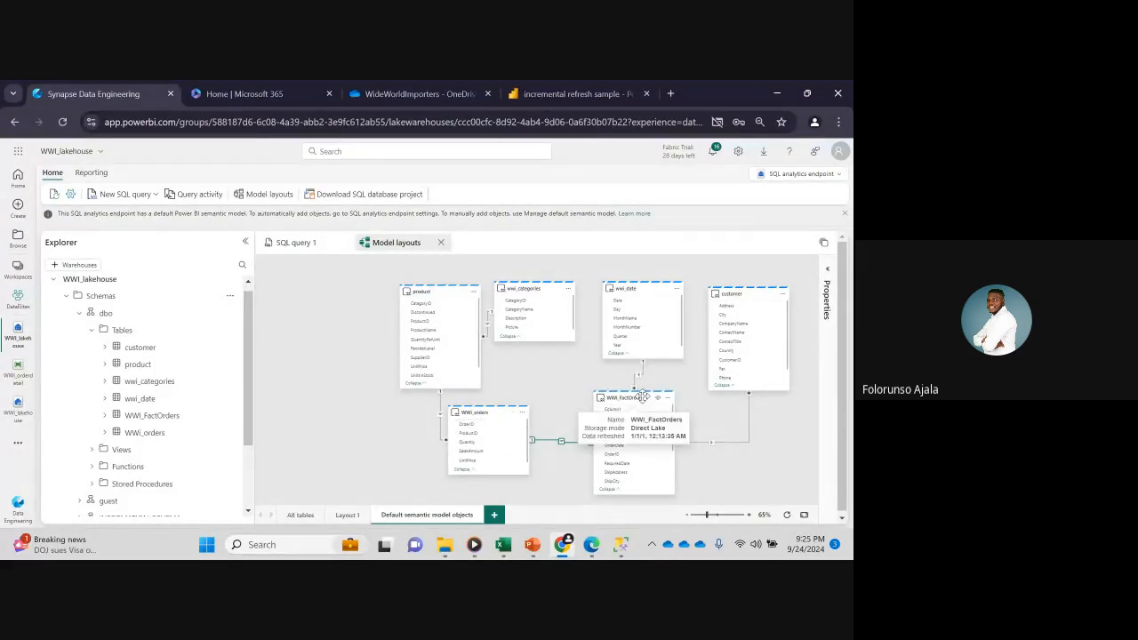
- Rearrange the diagram: shift the WWi_orders, product and wwi_categories cards away from wwi_date, and place WWI_FactOrders directly beside WWi_orders
{"action": "left_click_drag", "start_coordinate": [642, 396], "coordinate": [572, 379]}
{"action": "left_click_drag", "start_coordinate": [489, 413], "coordinate": [431, 411]}
{"action": "left_click_drag", "start_coordinate": [571, 379], "coordinate": [593, 407]}
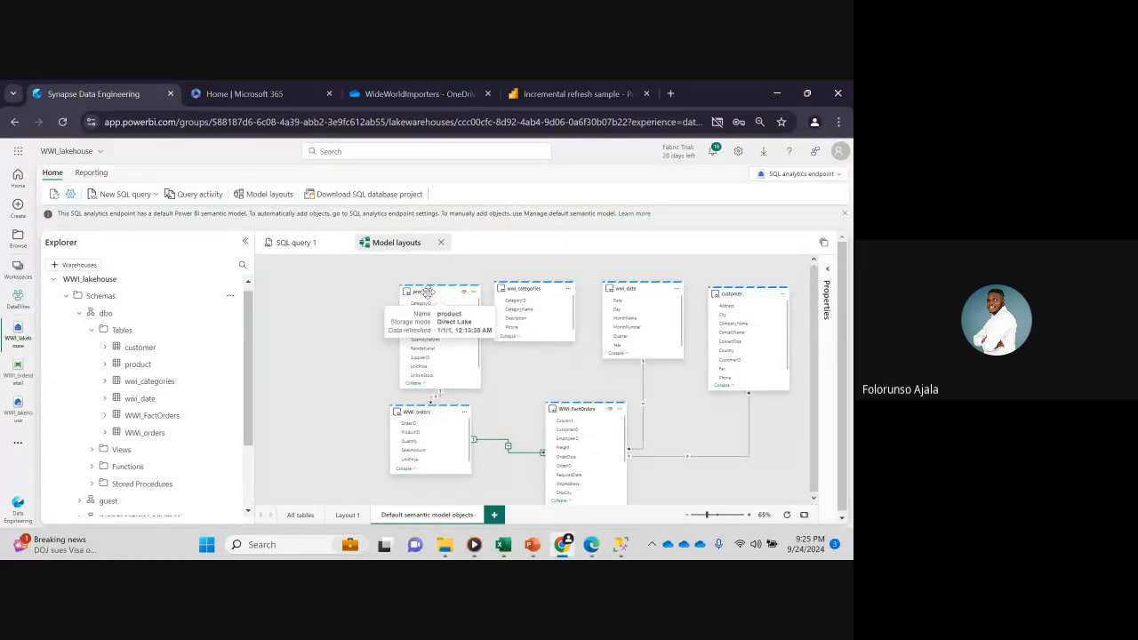
{"action": "left_click_drag", "start_coordinate": [427, 292], "coordinate": [387, 292]}
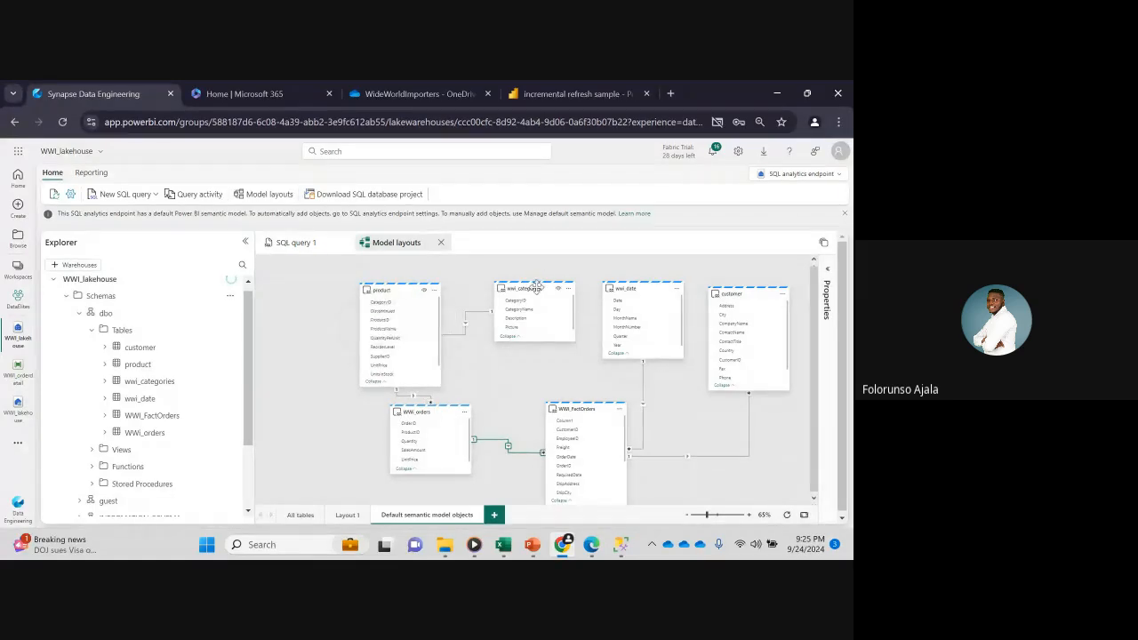
{"action": "left_click_drag", "start_coordinate": [536, 286], "coordinate": [501, 286]}
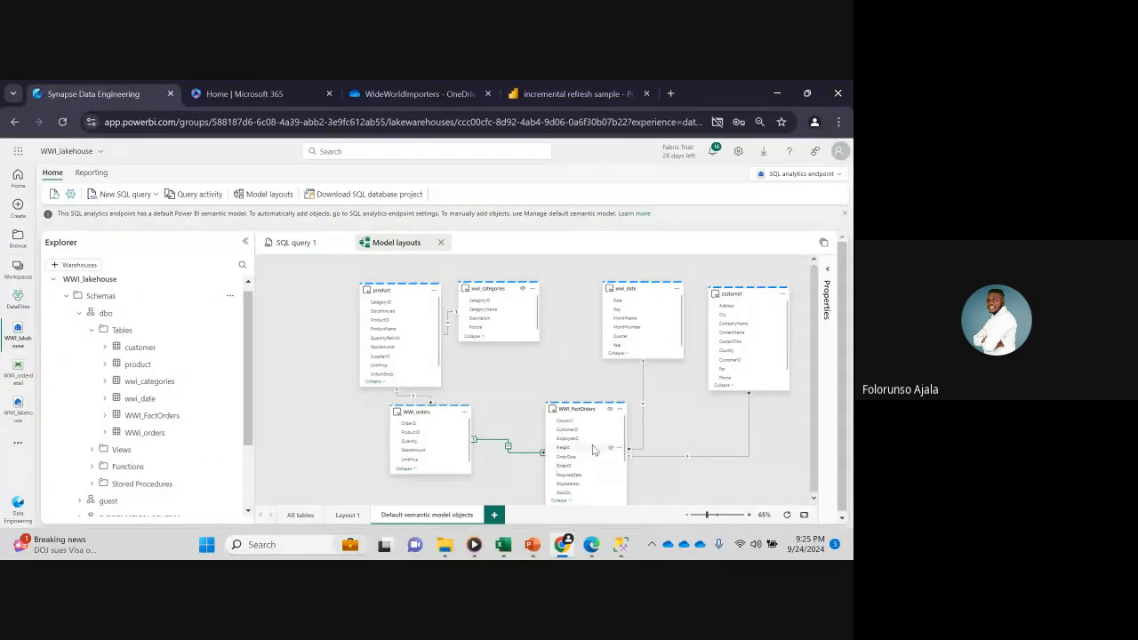
{"action": "left_click_drag", "start_coordinate": [571, 408], "coordinate": [572, 367]}
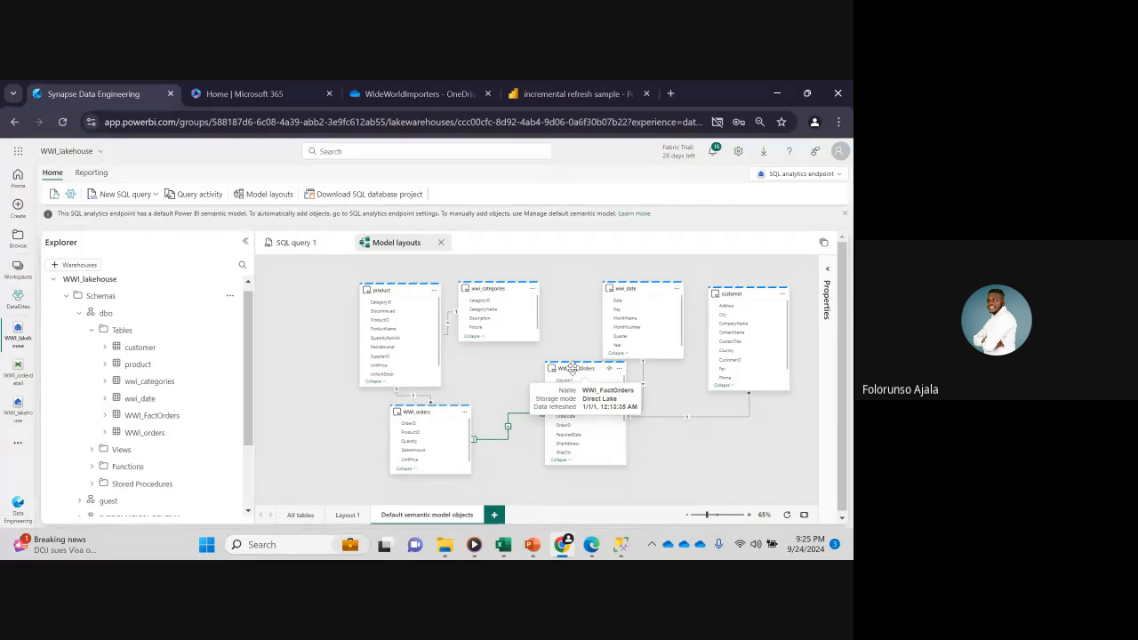
{"action": "left_click_drag", "start_coordinate": [583, 364], "coordinate": [525, 371]}
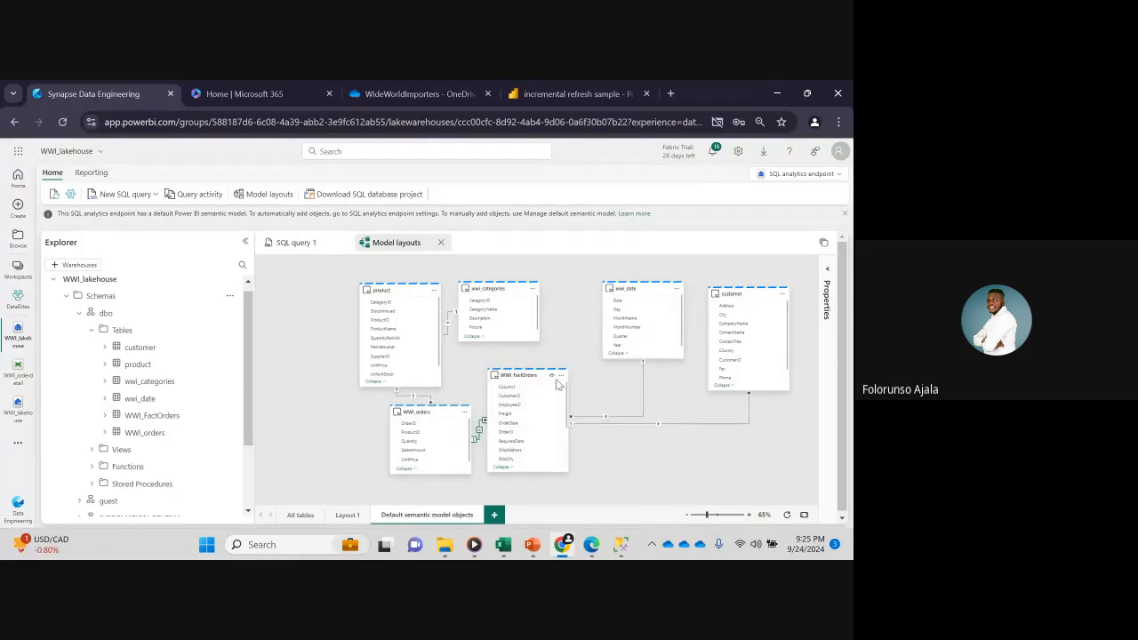
- Create a measure in WWI_FactOrders defined as totalorder = COUNTROWS(WWI_FactOrders)
{"action": "left_click", "coordinate": [561, 375]}
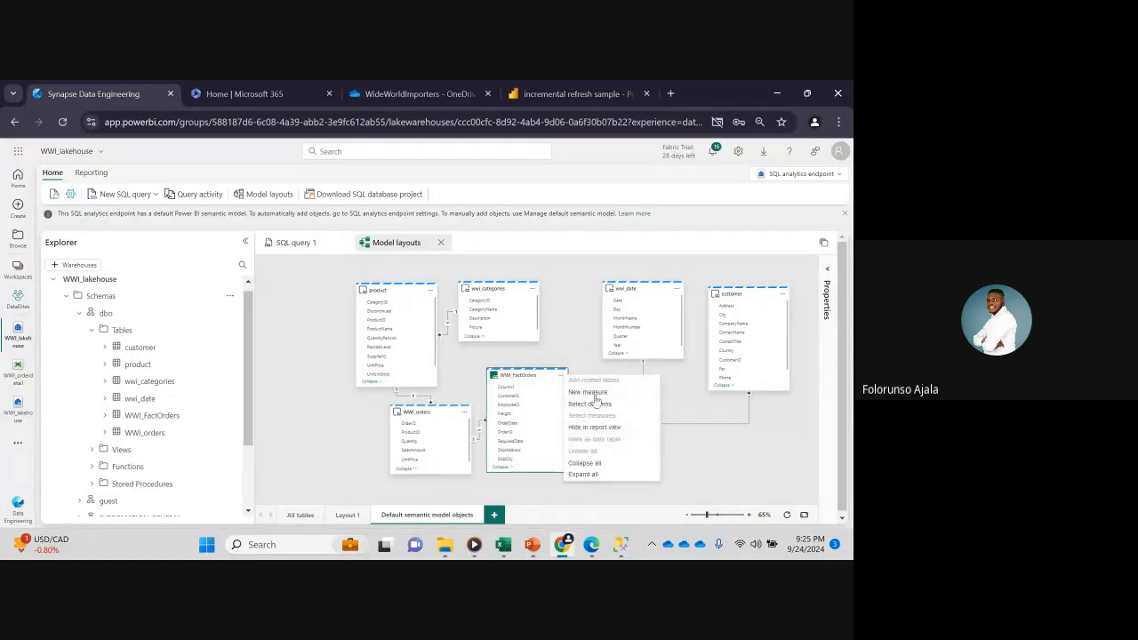
{"action": "left_click", "coordinate": [591, 392]}
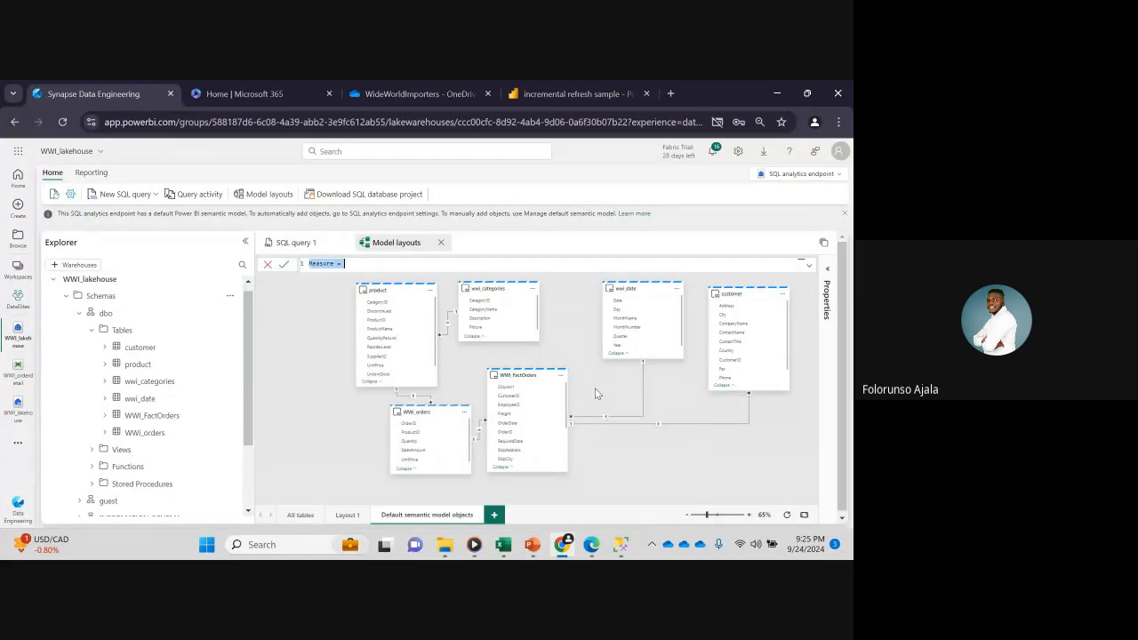
{"action": "key", "text": "BackSpace"}
{"action": "type", "text": "totalorder = c"}
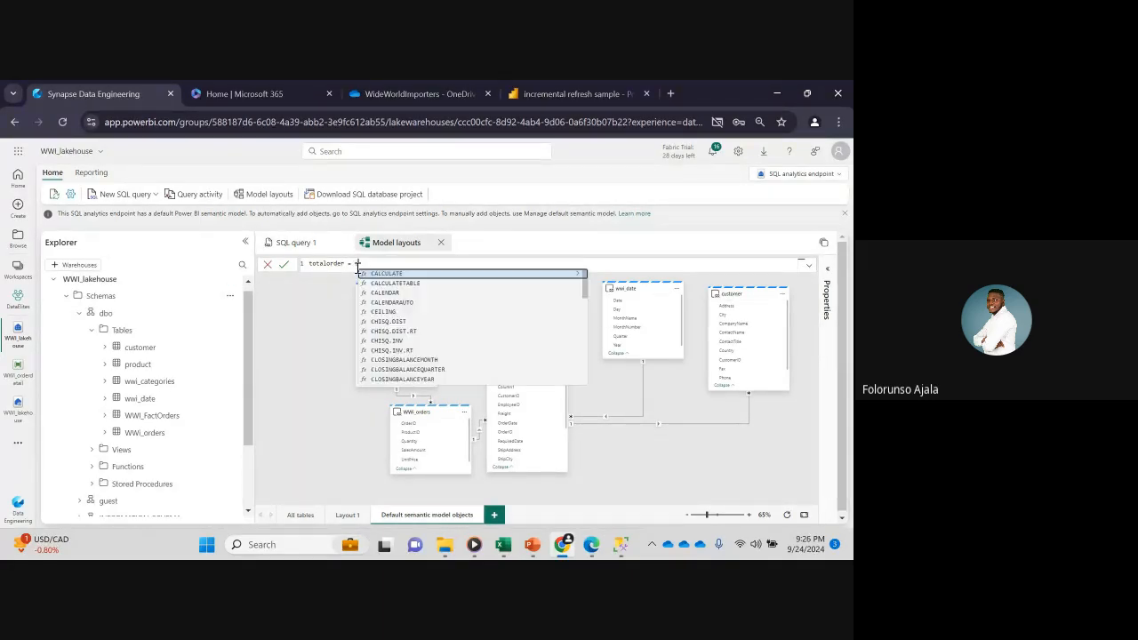
{"action": "type", "text": "ount"}
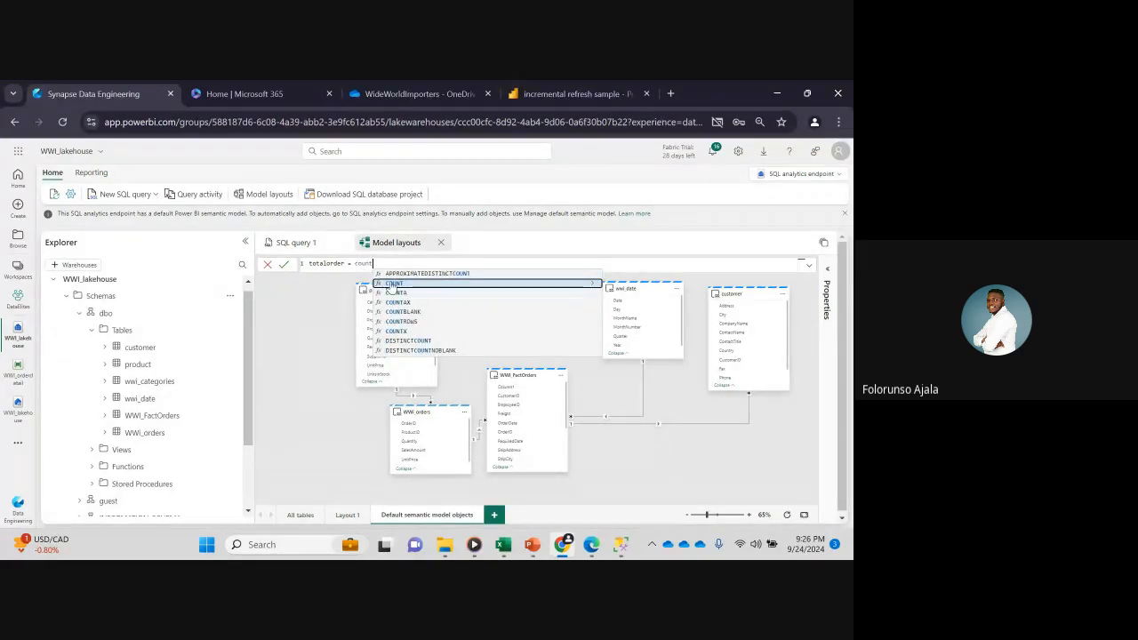
{"action": "type", "text": "rows"}
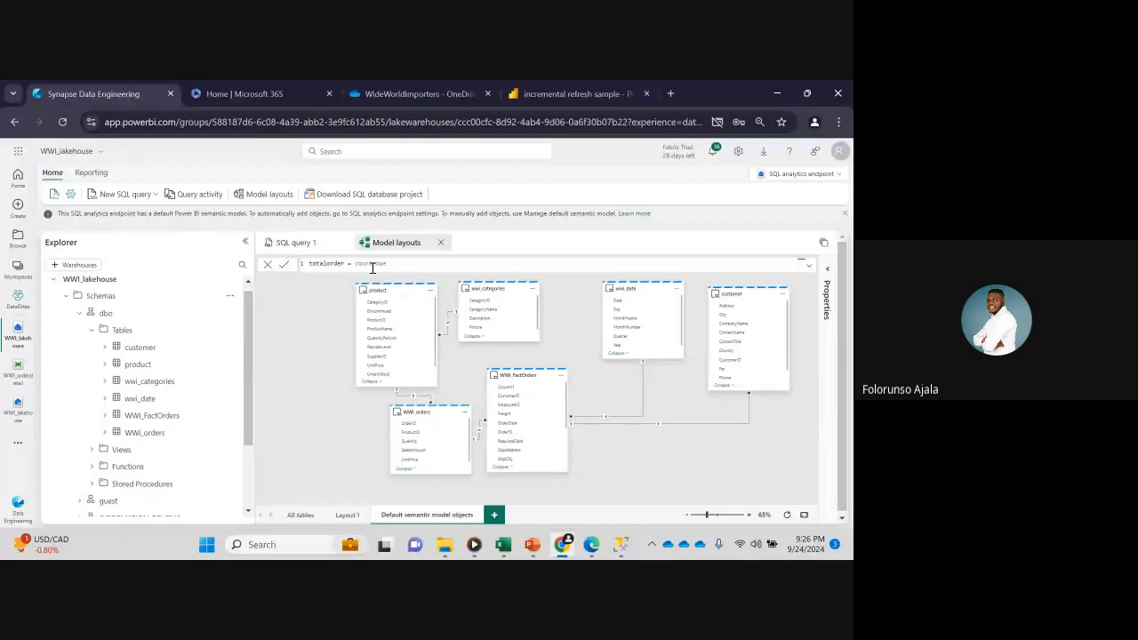
{"action": "key", "text": "BackSpace"}
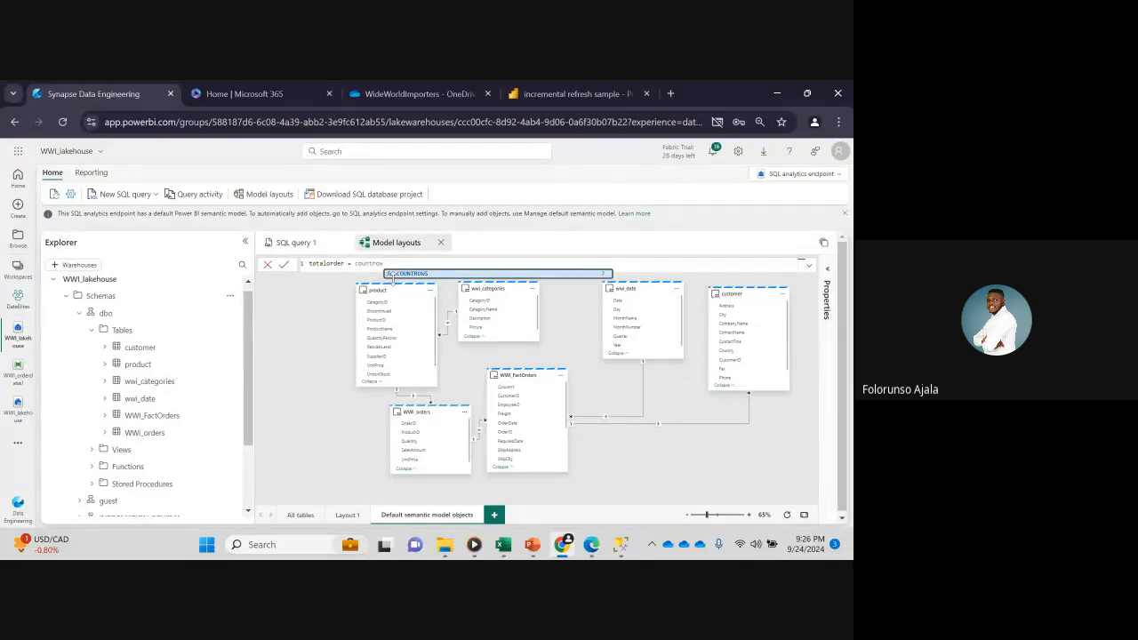
{"action": "left_click", "coordinate": [423, 276]}
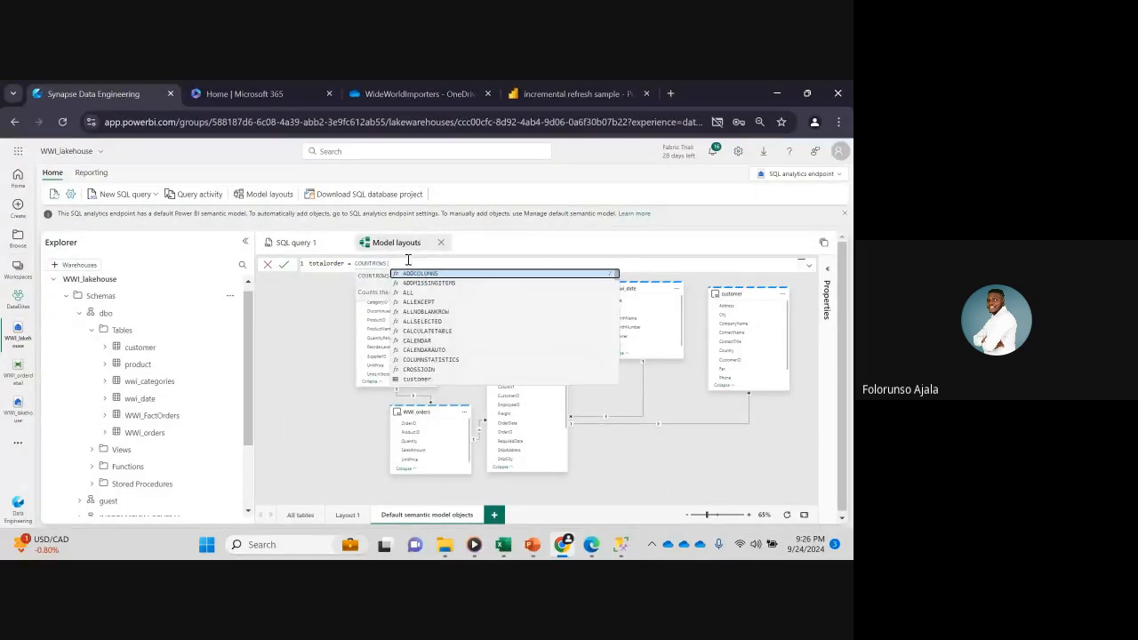
{"action": "type", "text": "fact"}
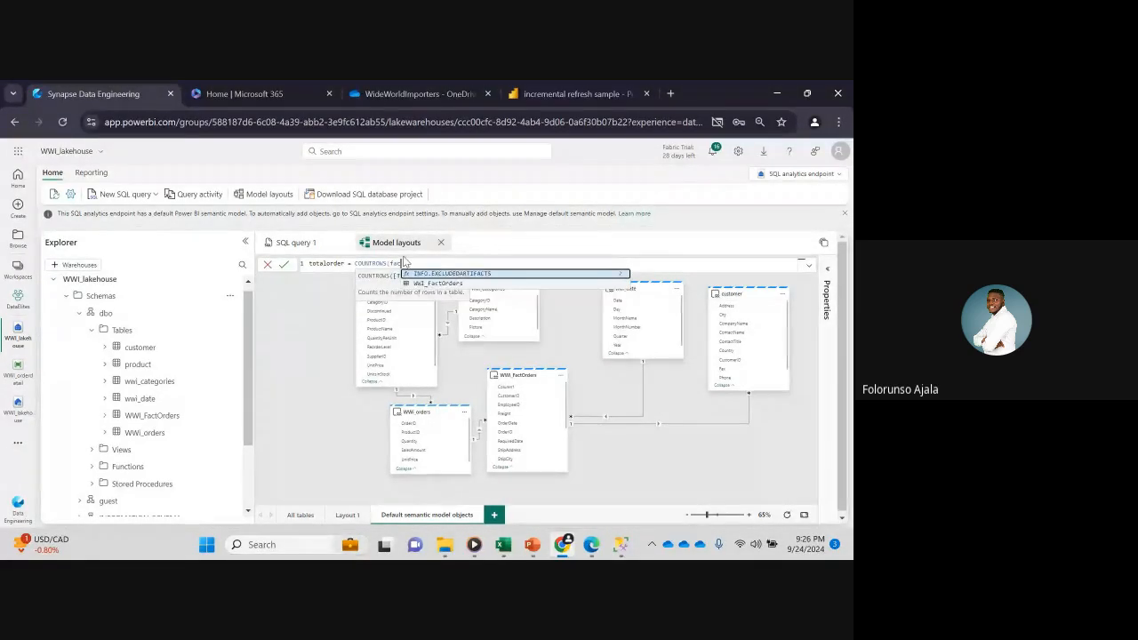
{"action": "left_click", "coordinate": [441, 283]}
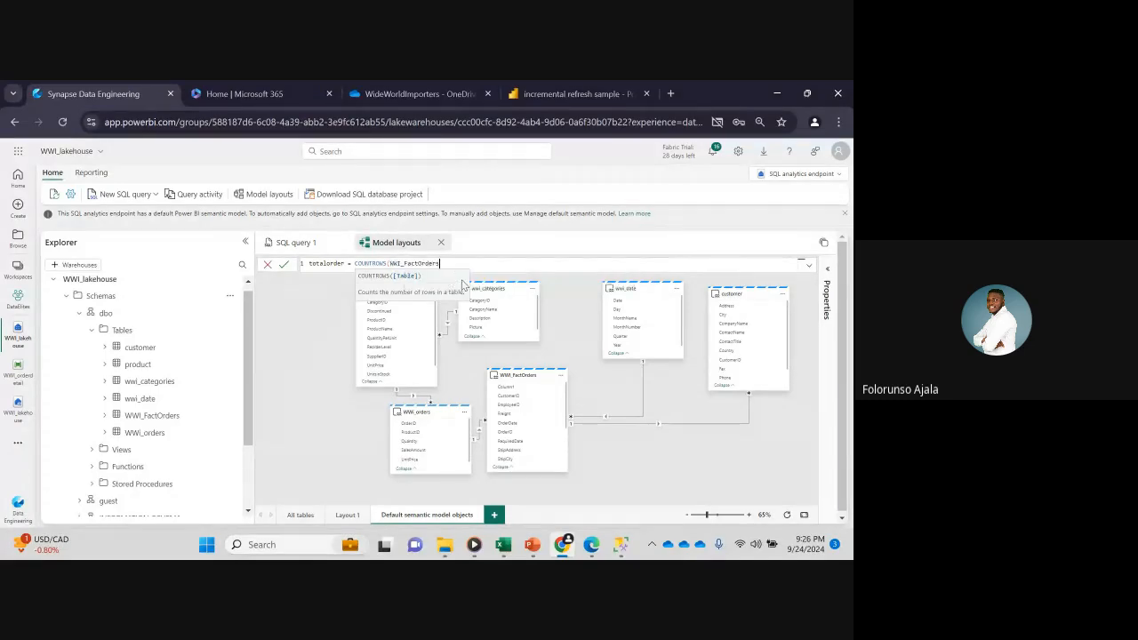
{"action": "type", "text": ")"}
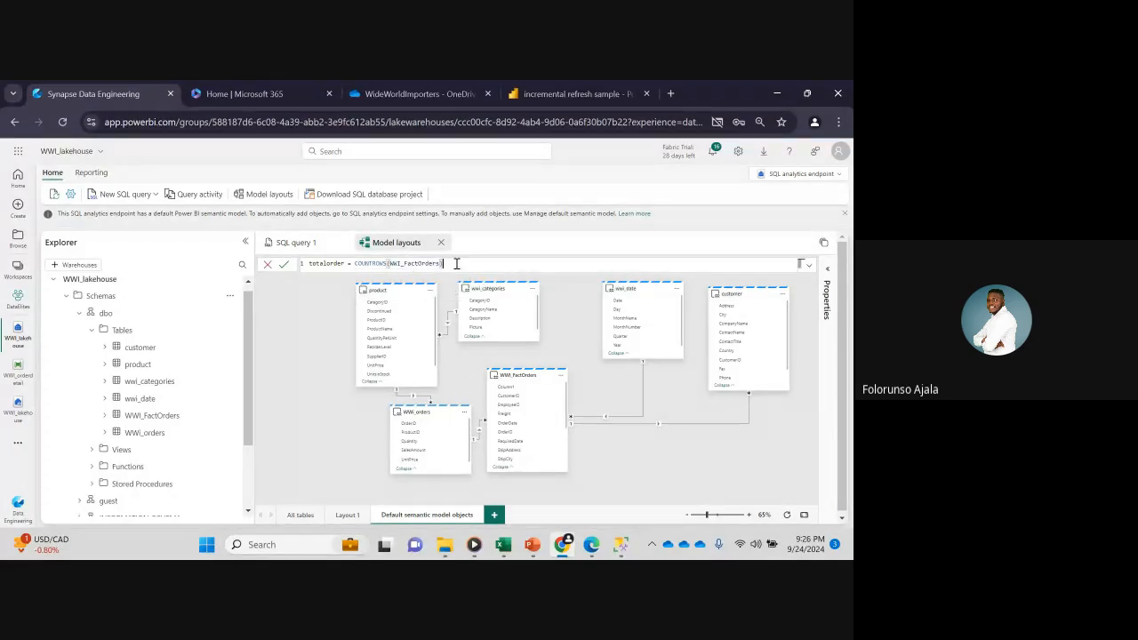
{"action": "left_click", "coordinate": [284, 264]}
- Create a second measure in WWI_FactOrders defined as totalsales = SUMX(WWi_orders,WWi_orders[SalesAmount]*WWi_orders[Quantity])
{"action": "left_click", "coordinate": [560, 375]}
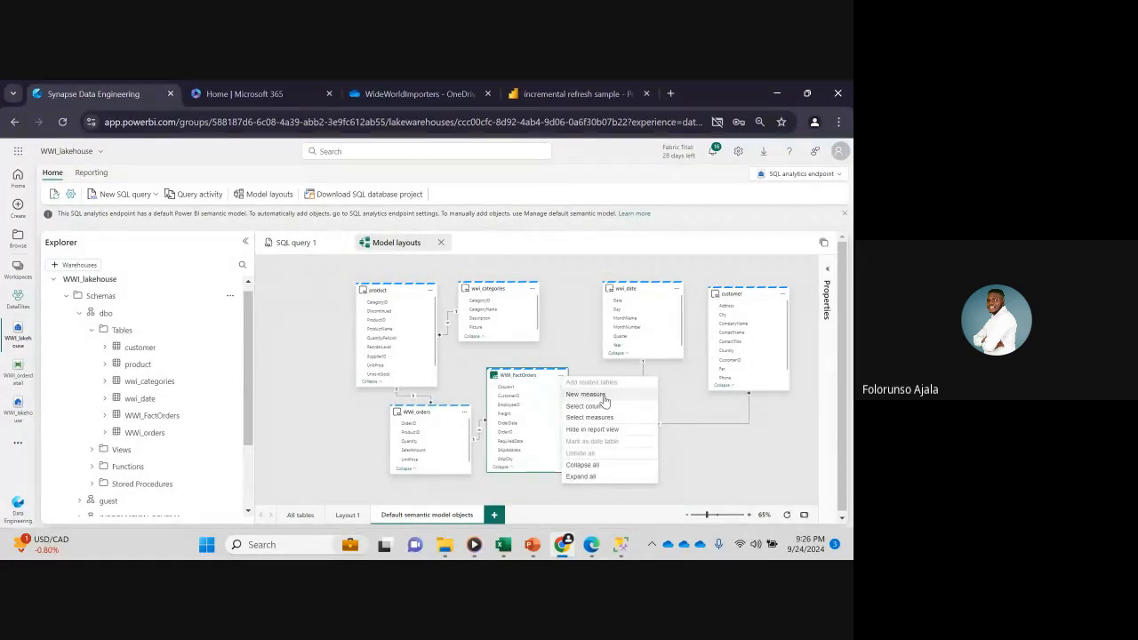
{"action": "left_click", "coordinate": [603, 394]}
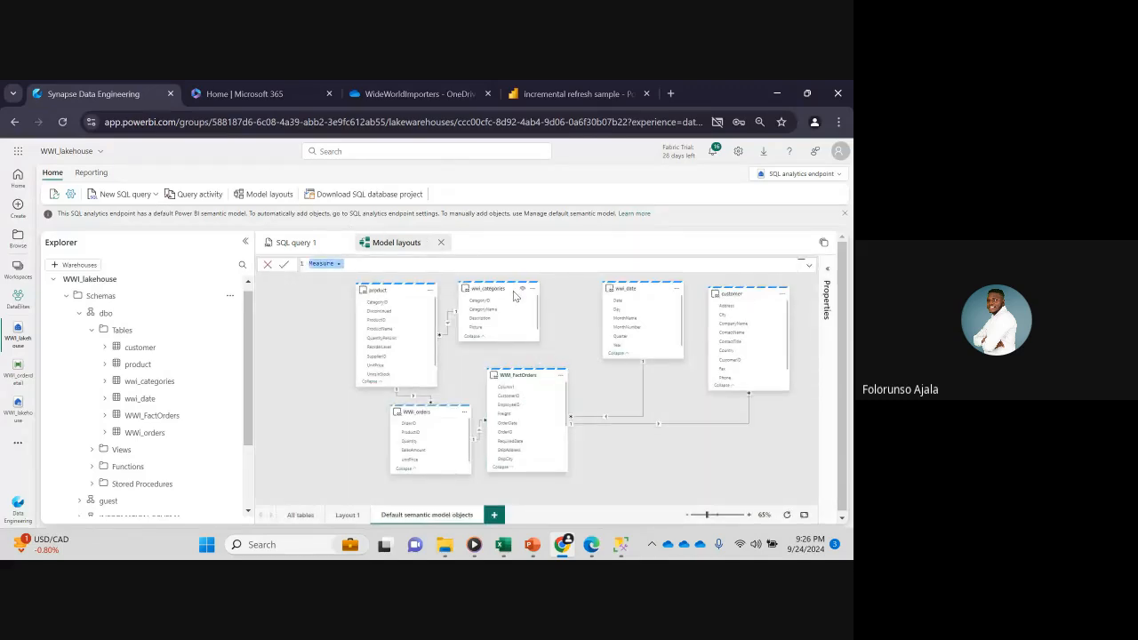
{"action": "type", "text": "total"}
{"action": "type", "text": "sales= sum"}
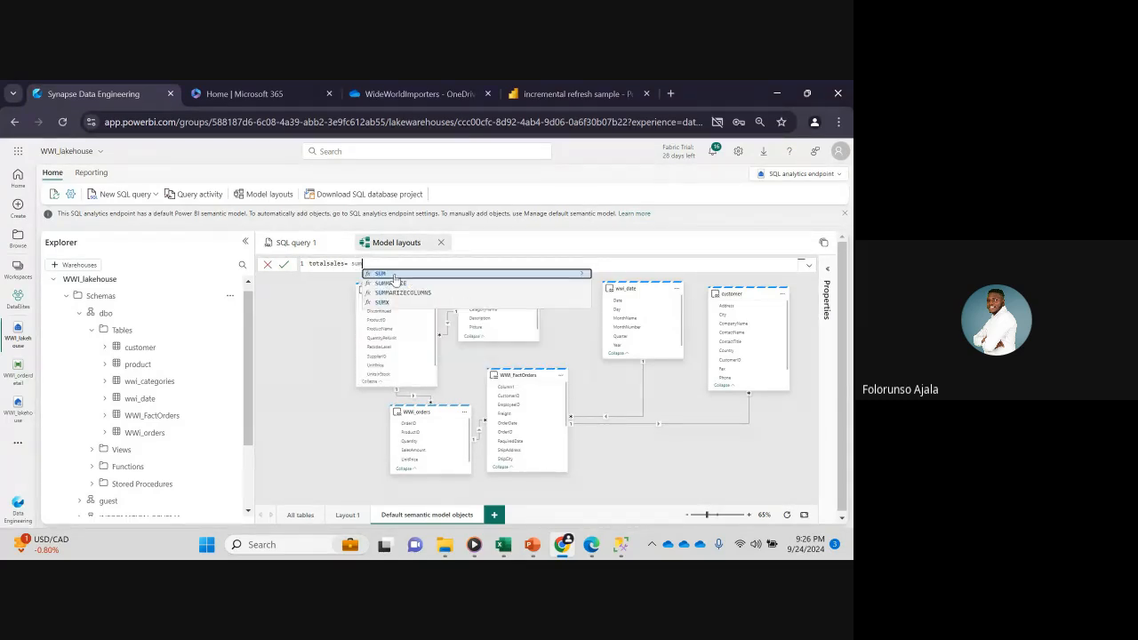
{"action": "type", "text": "x"}
{"action": "left_click", "coordinate": [396, 276]}
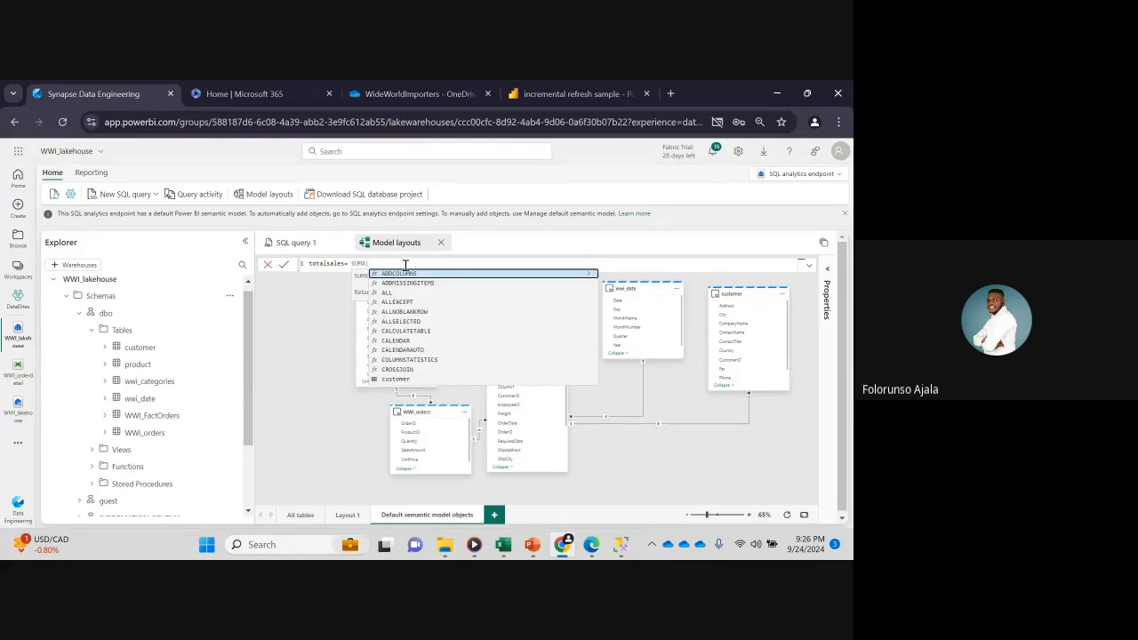
{"action": "type", "text": "ord"}
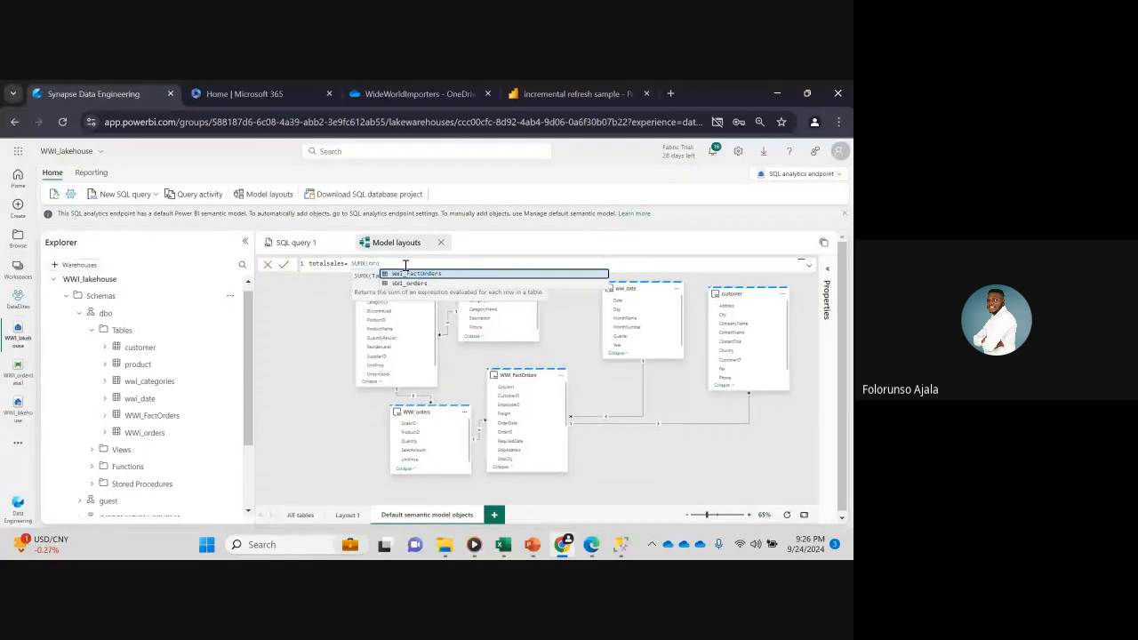
{"action": "left_click", "coordinate": [411, 283]}
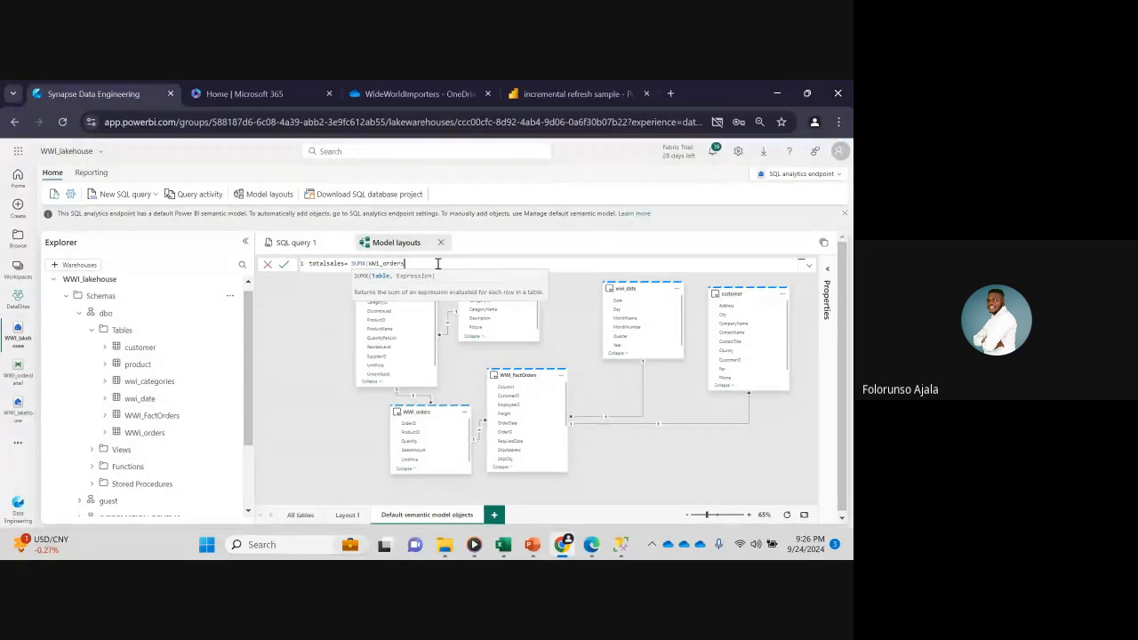
{"action": "type", "text": ",sal"}
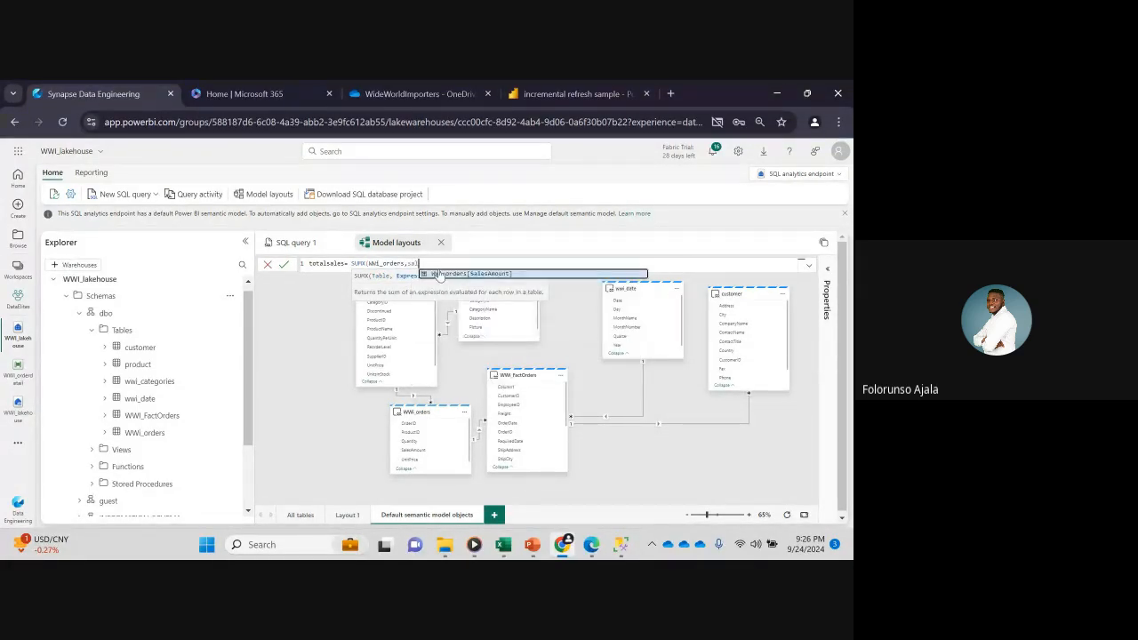
{"action": "left_click", "coordinate": [448, 274]}
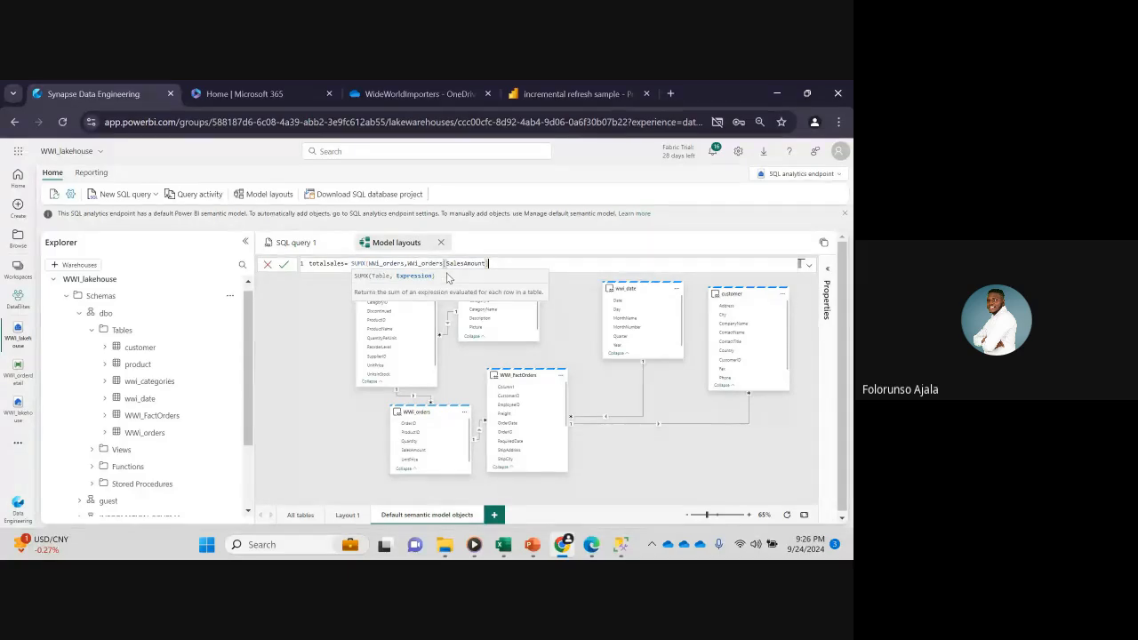
{"action": "type", "text": "*qu"}
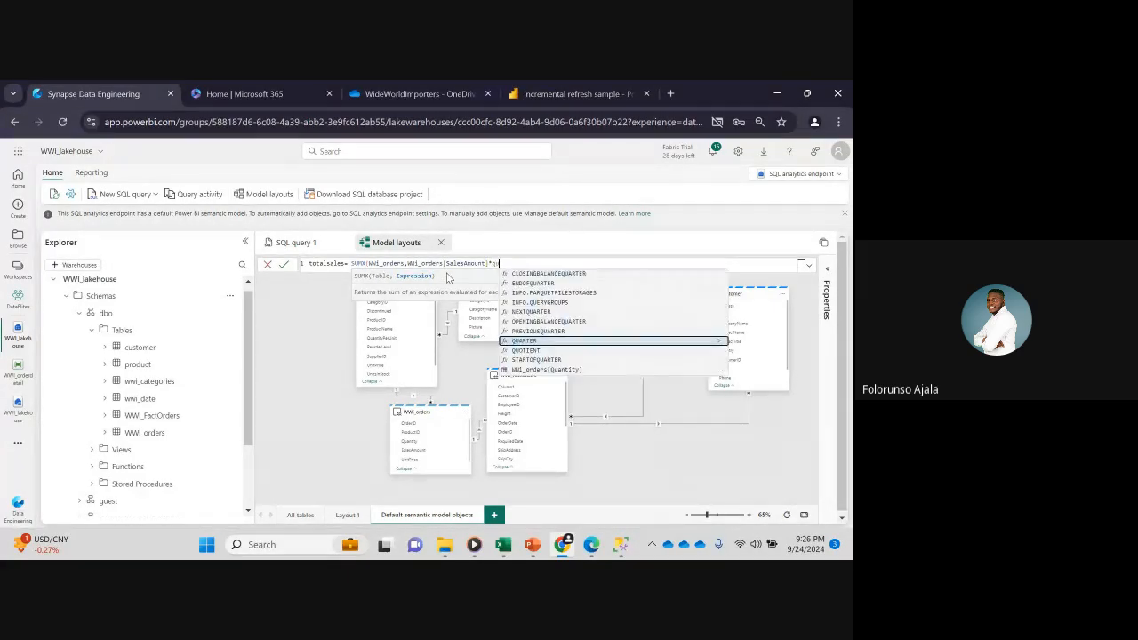
{"action": "left_click", "coordinate": [549, 370]}
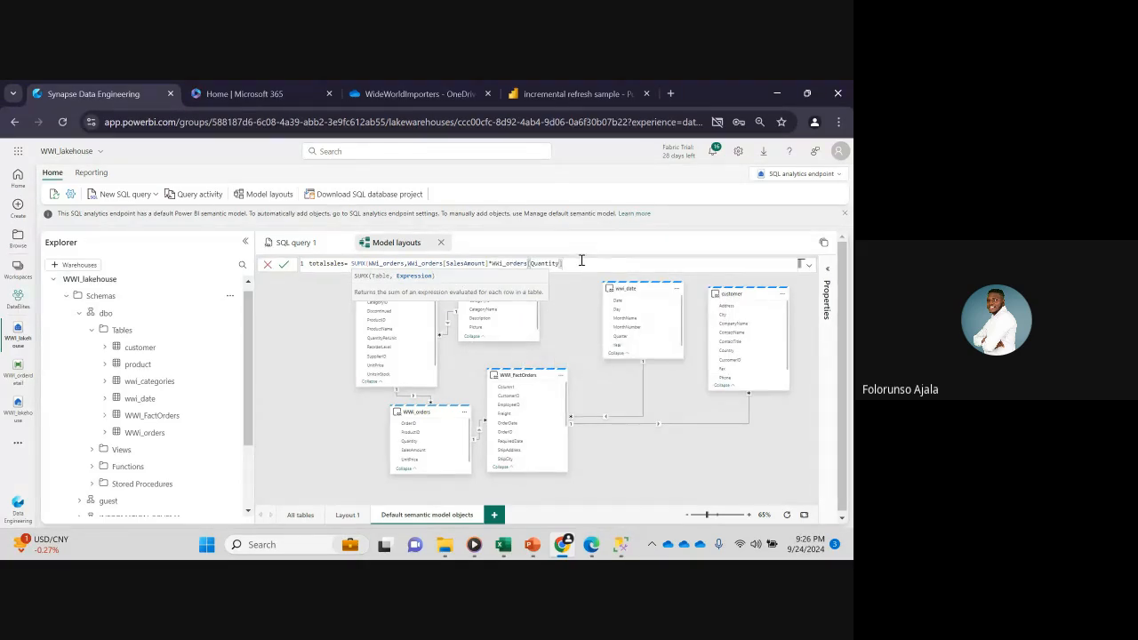
{"action": "type", "text": ")"}
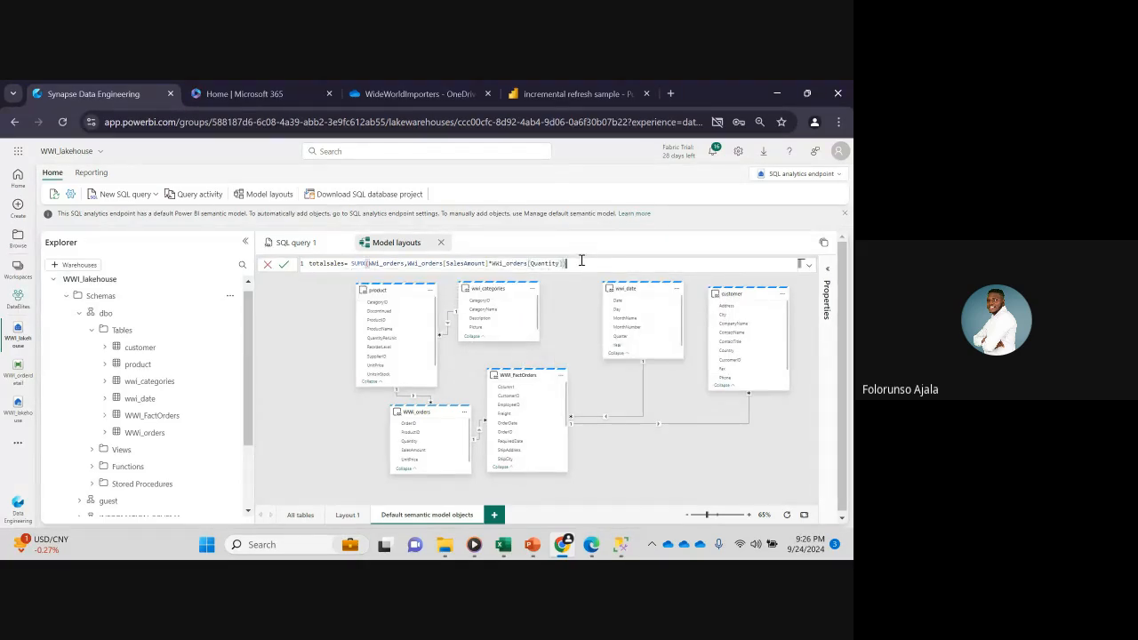
{"action": "left_click", "coordinate": [284, 265]}
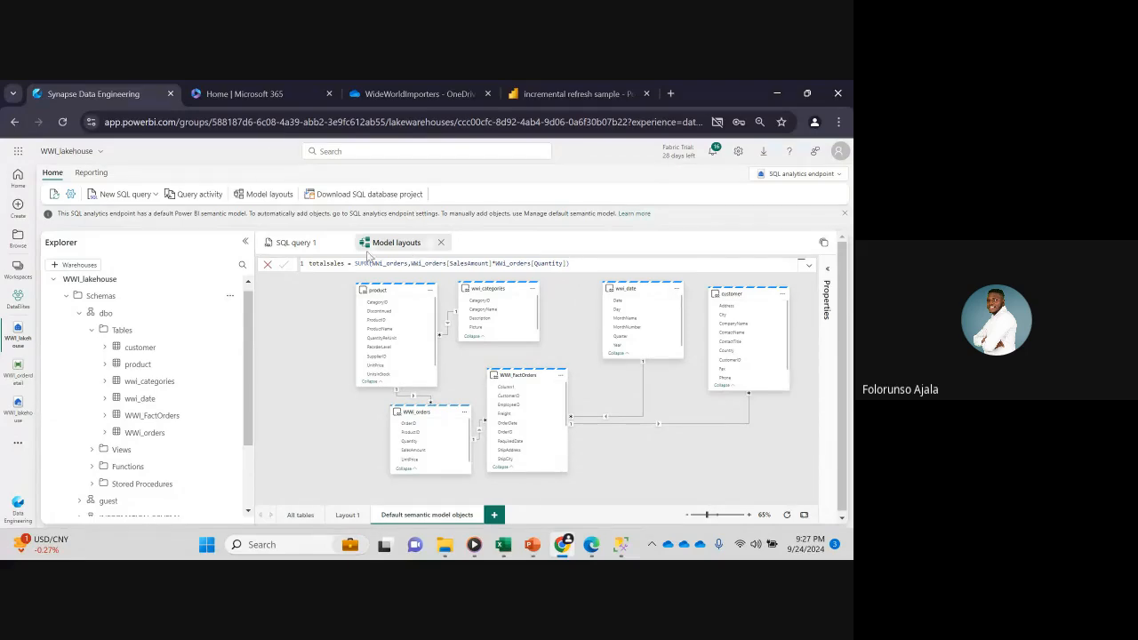
- Create a third measure in WWI_FactOrders defined as totalquantitysold = sum(WWi_orders[Quantity])
{"action": "left_click", "coordinate": [560, 377]}
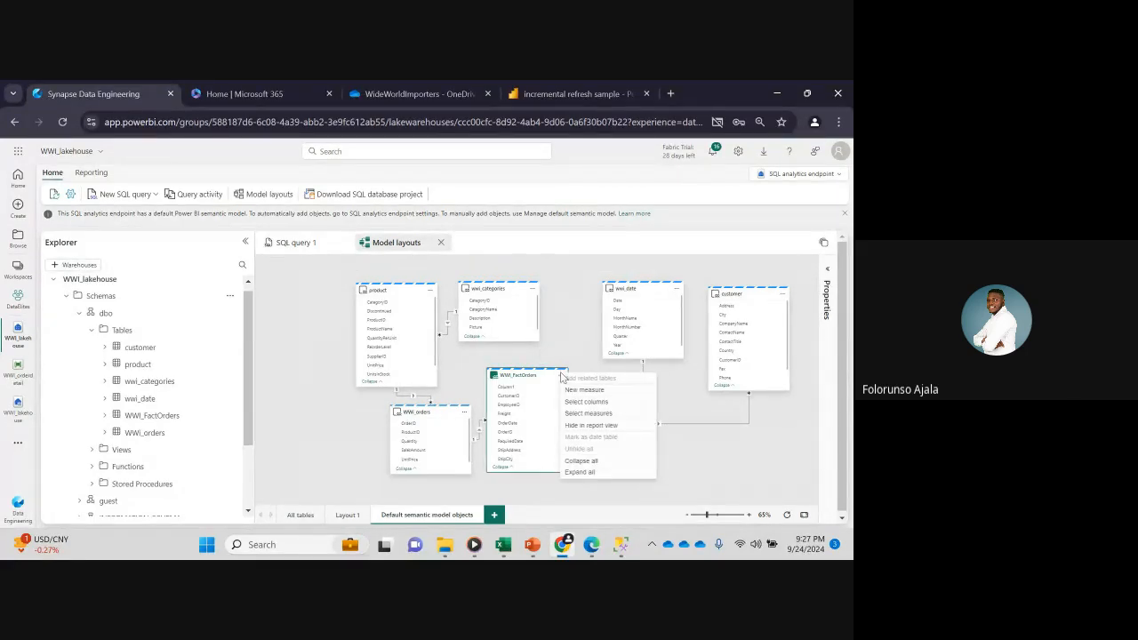
{"action": "left_click", "coordinate": [580, 399]}
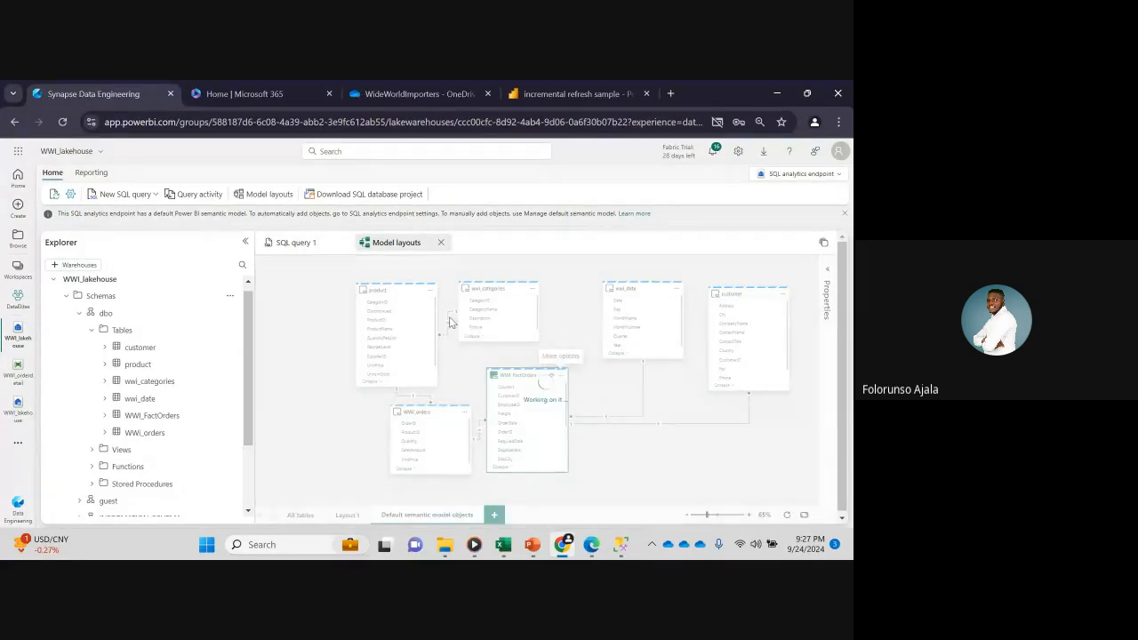
{"action": "key", "text": "BackSpace"}
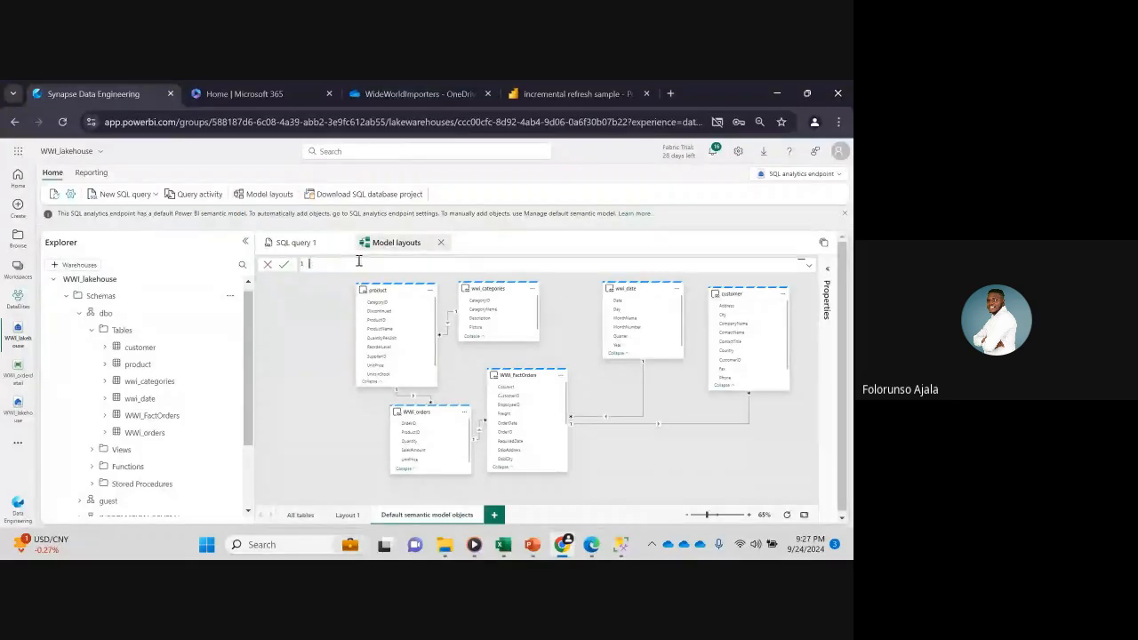
{"action": "type", "text": "total"}
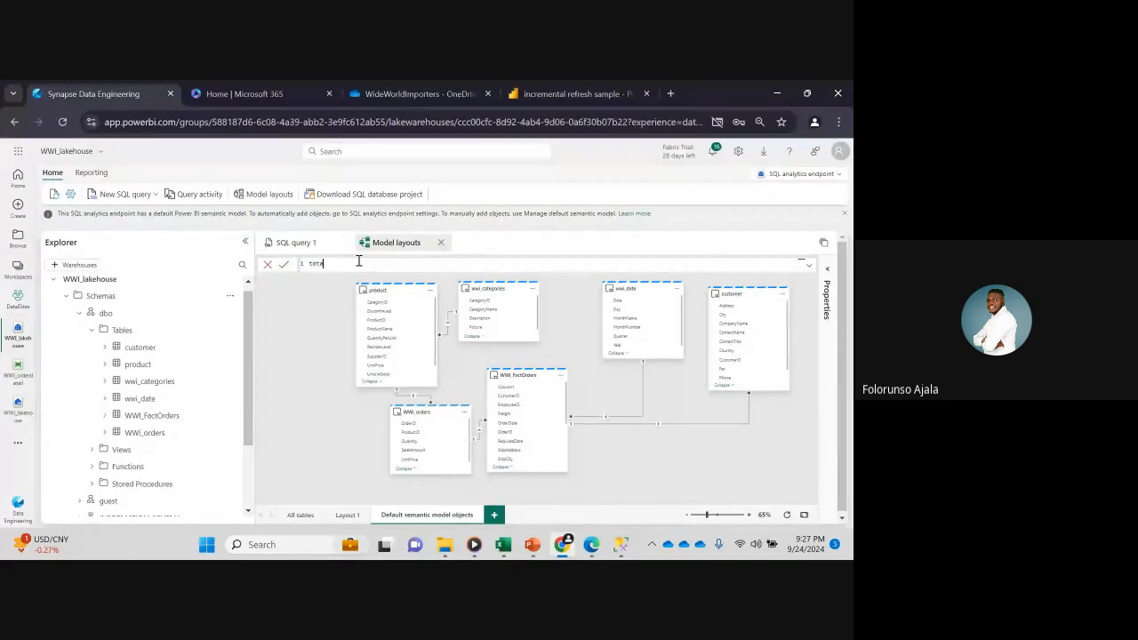
{"action": "type", "text": "quantitysold"}
{"action": "type", "text": "sum"}
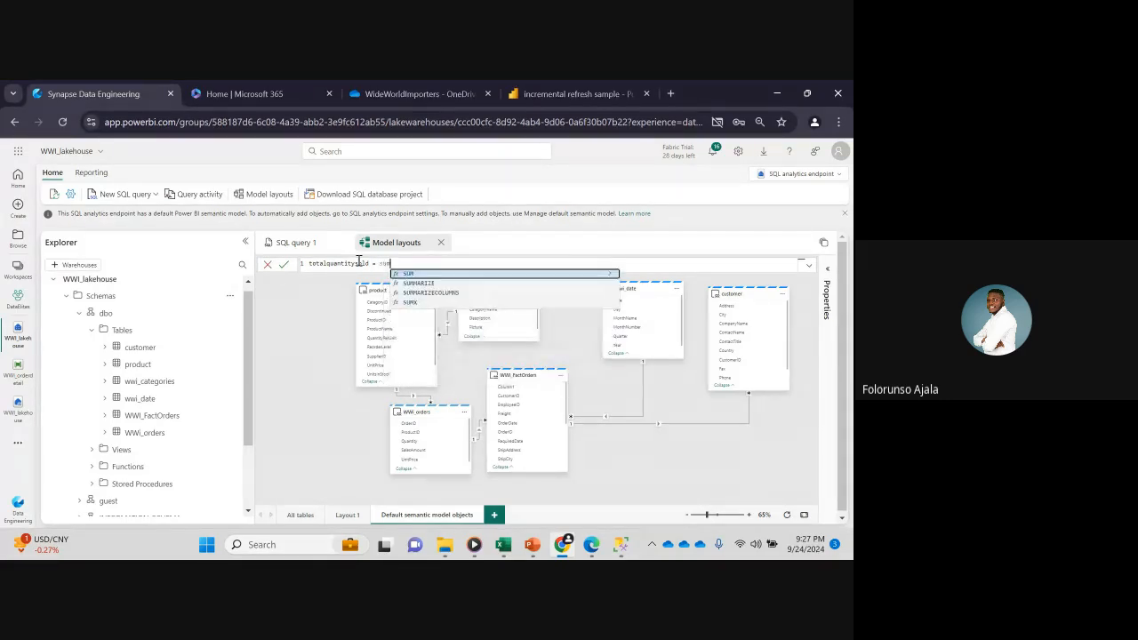
{"action": "type", "text": "("}
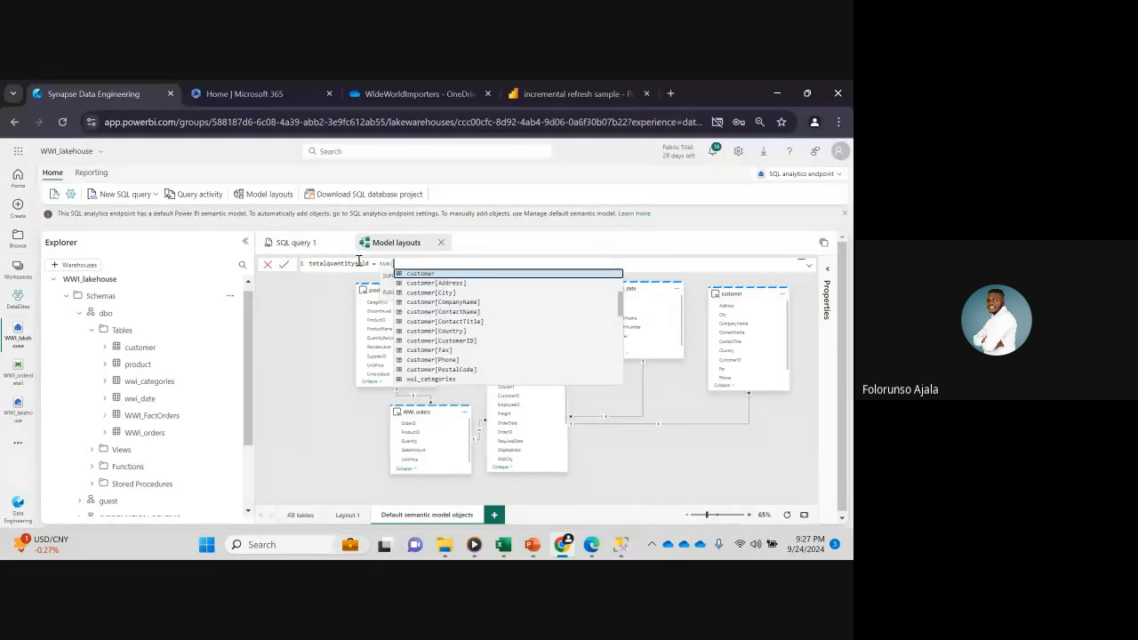
{"action": "type", "text": "quan"}
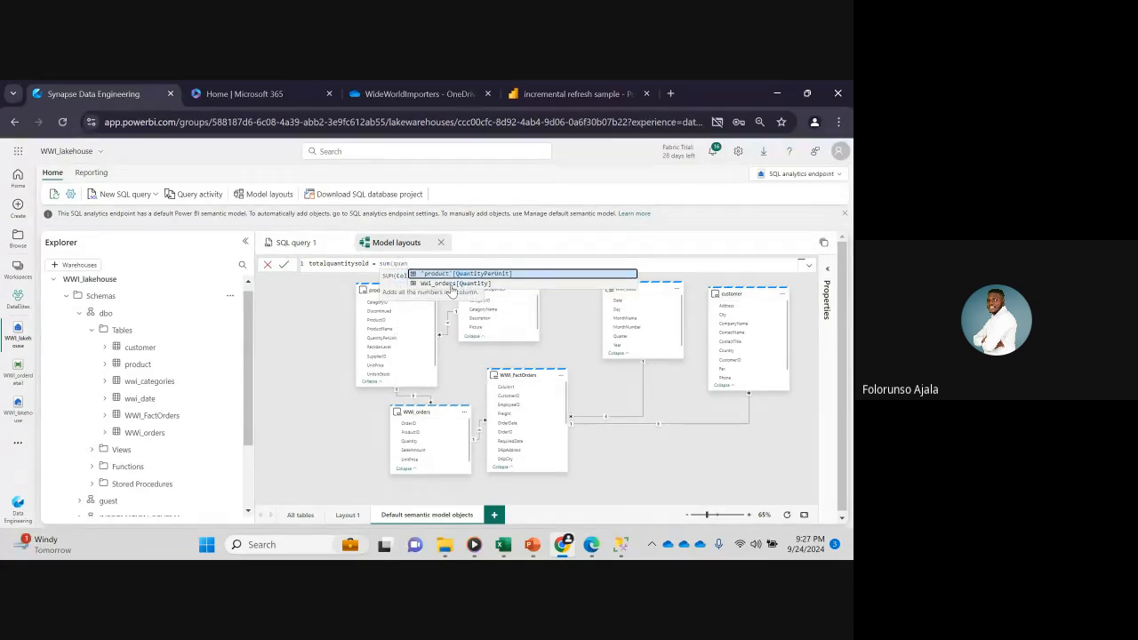
{"action": "left_click", "coordinate": [449, 283]}
{"action": "type", "text": ")"}
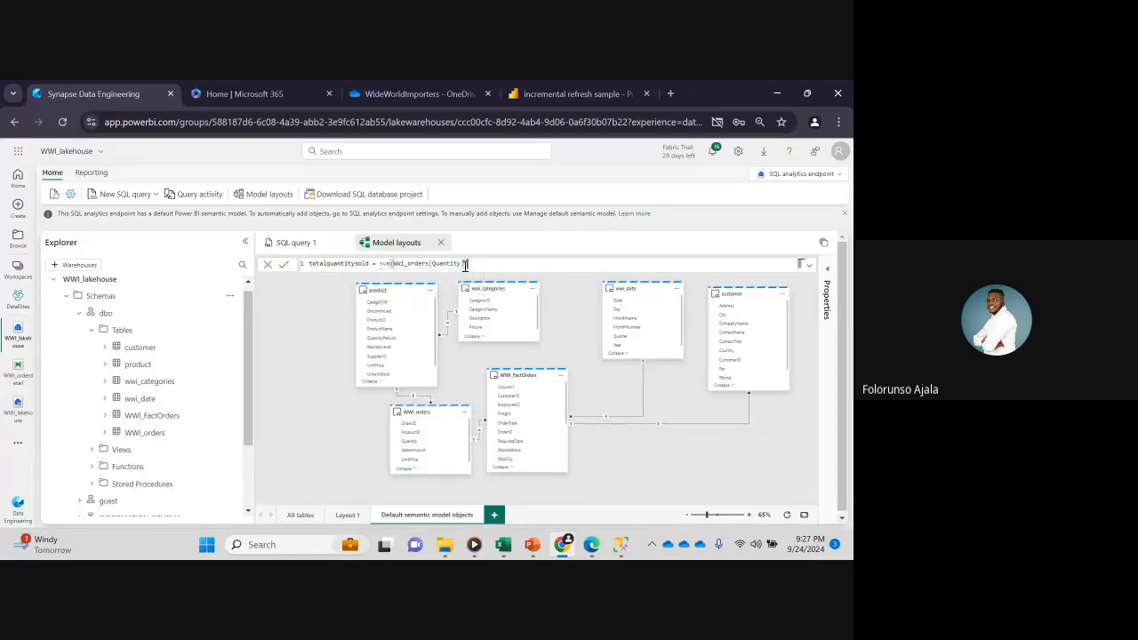
{"action": "left_click", "coordinate": [283, 264]}
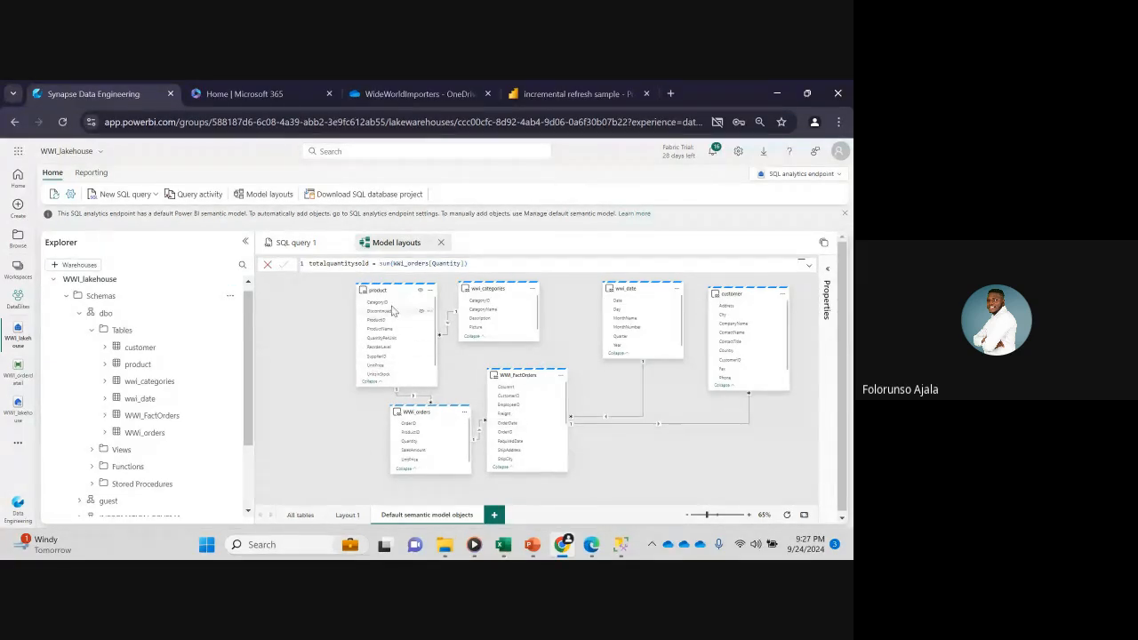
- Format the totalsales measure of WWI_FactOrders as Currency with the £ British English currency format
{"action": "left_click", "coordinate": [827, 271]}
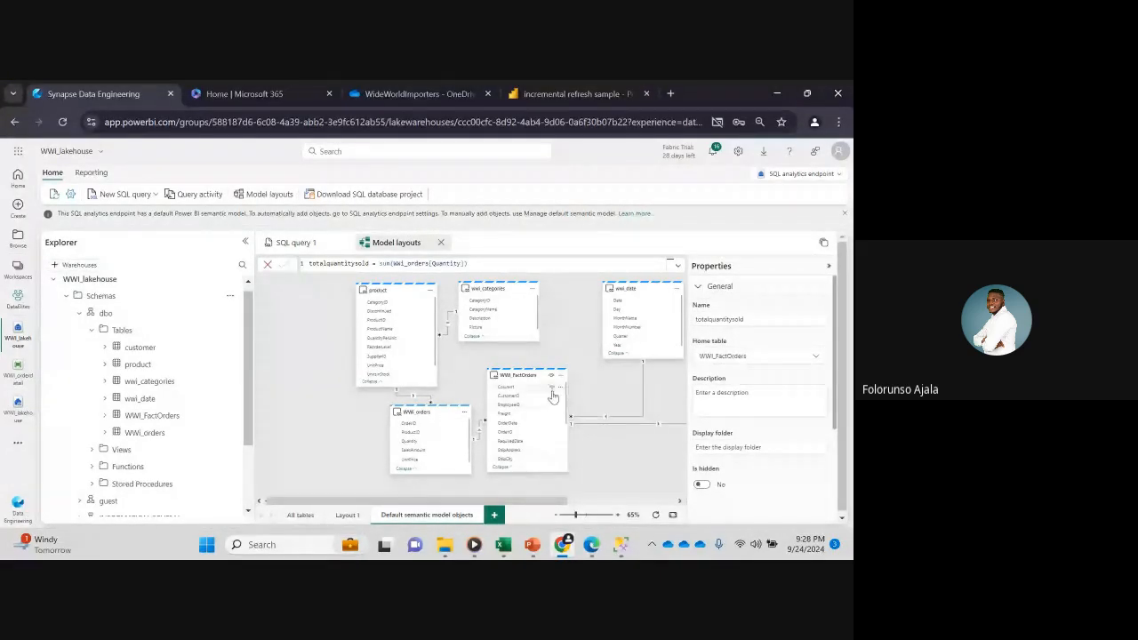
{"action": "scroll", "coordinate": [566, 445], "scroll_direction": "down", "scroll_amount": 5}
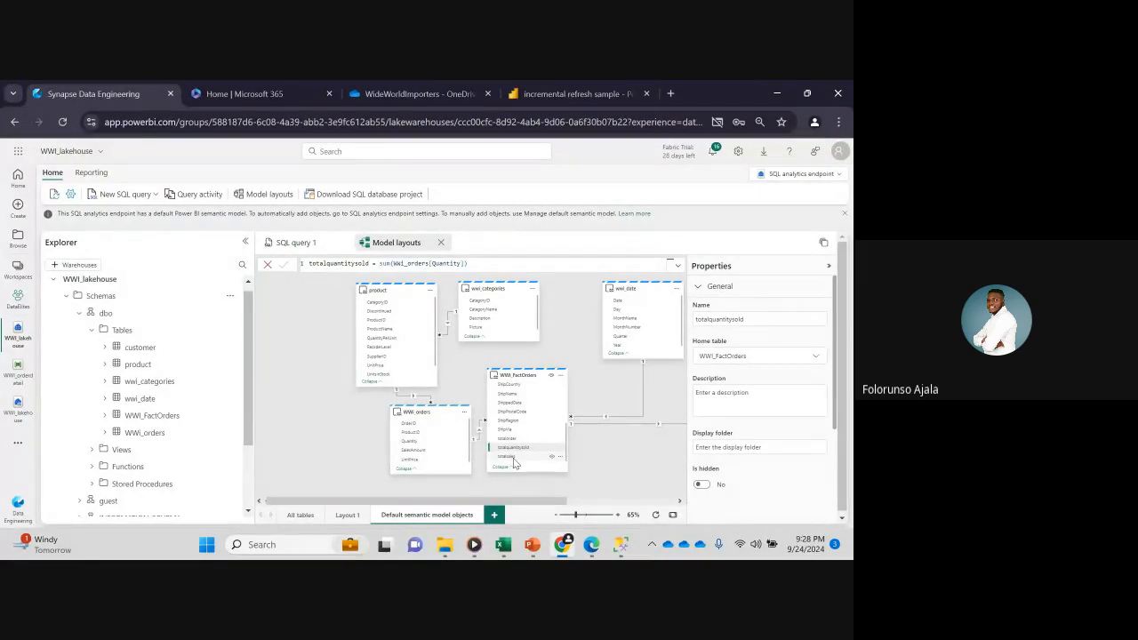
{"action": "left_click", "coordinate": [512, 457]}
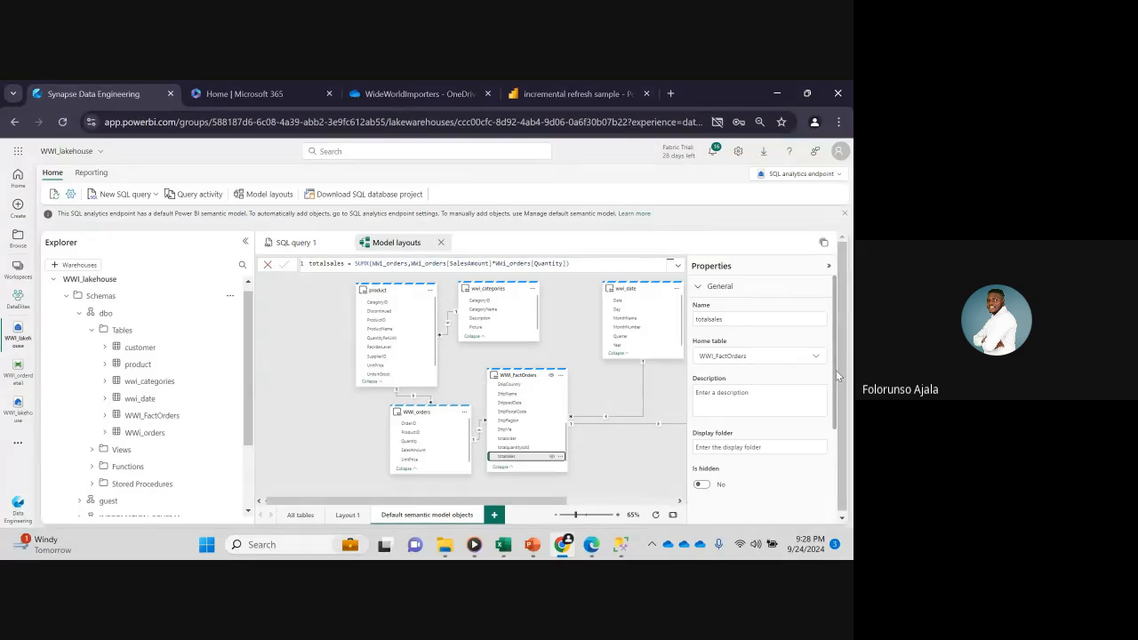
{"action": "left_click_drag", "start_coordinate": [836, 370], "coordinate": [837, 454]}
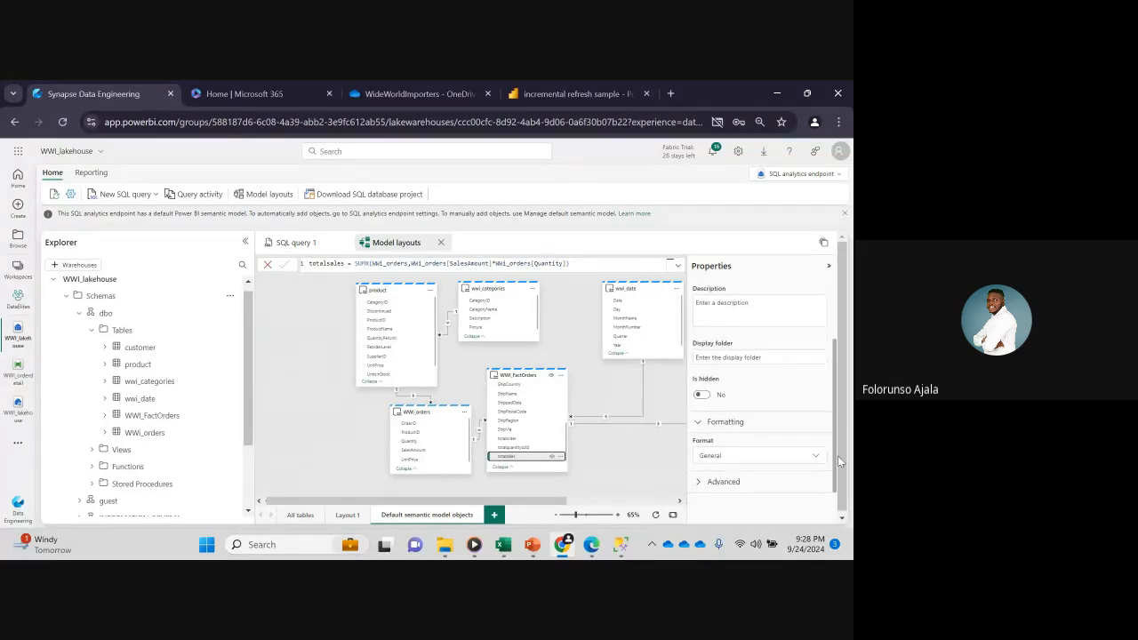
{"action": "left_click", "coordinate": [813, 456]}
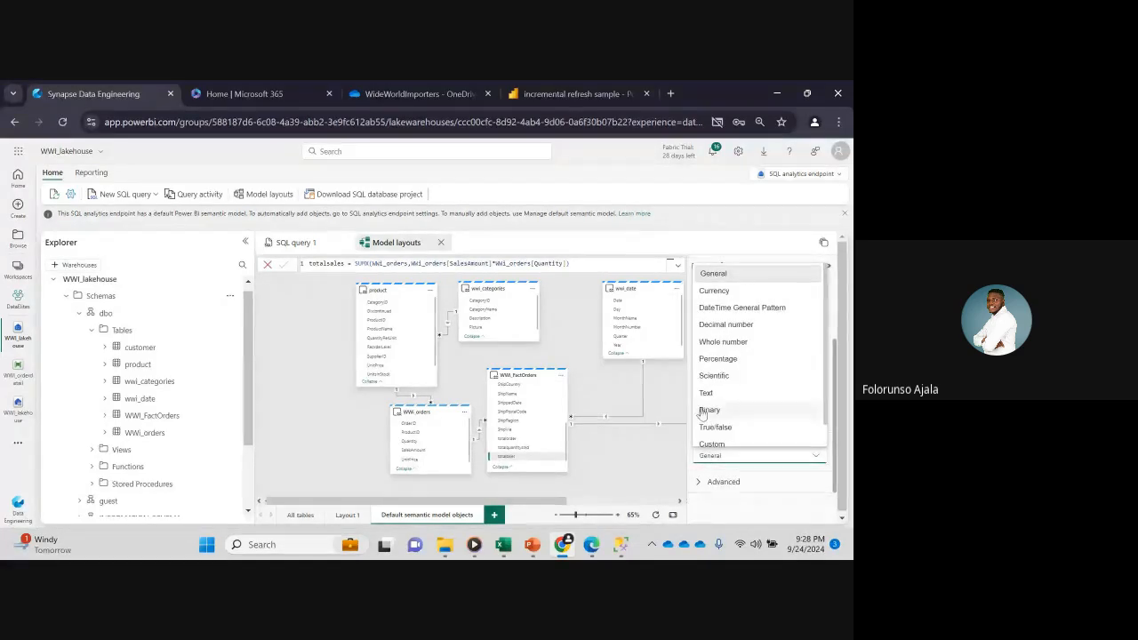
{"action": "left_click", "coordinate": [734, 297]}
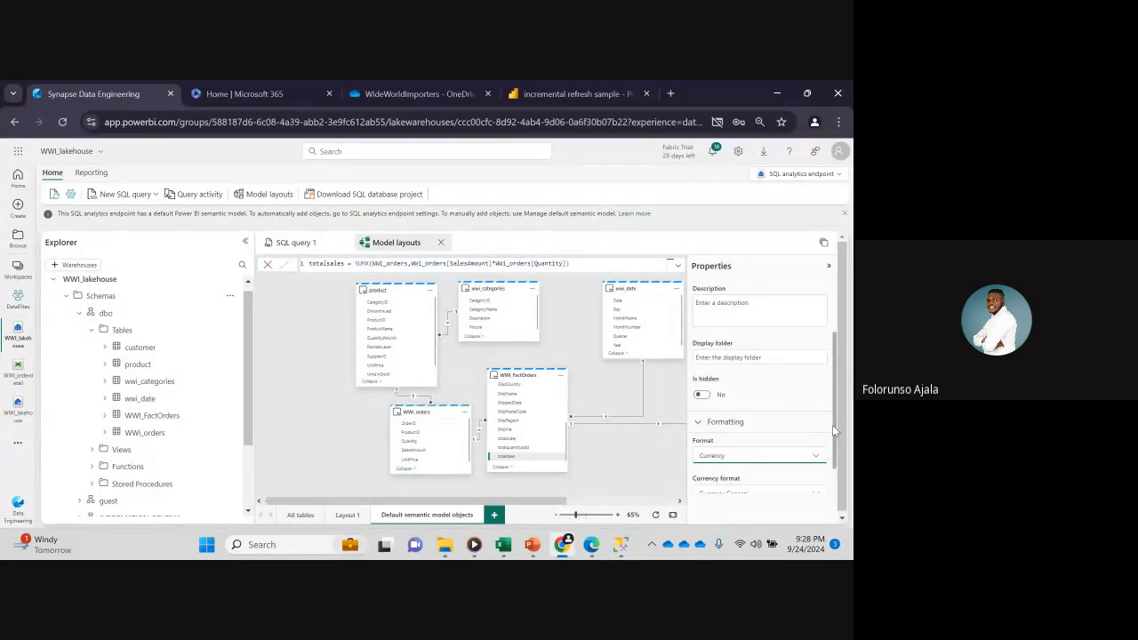
{"action": "scroll", "coordinate": [835, 435], "scroll_direction": "down", "scroll_amount": 1}
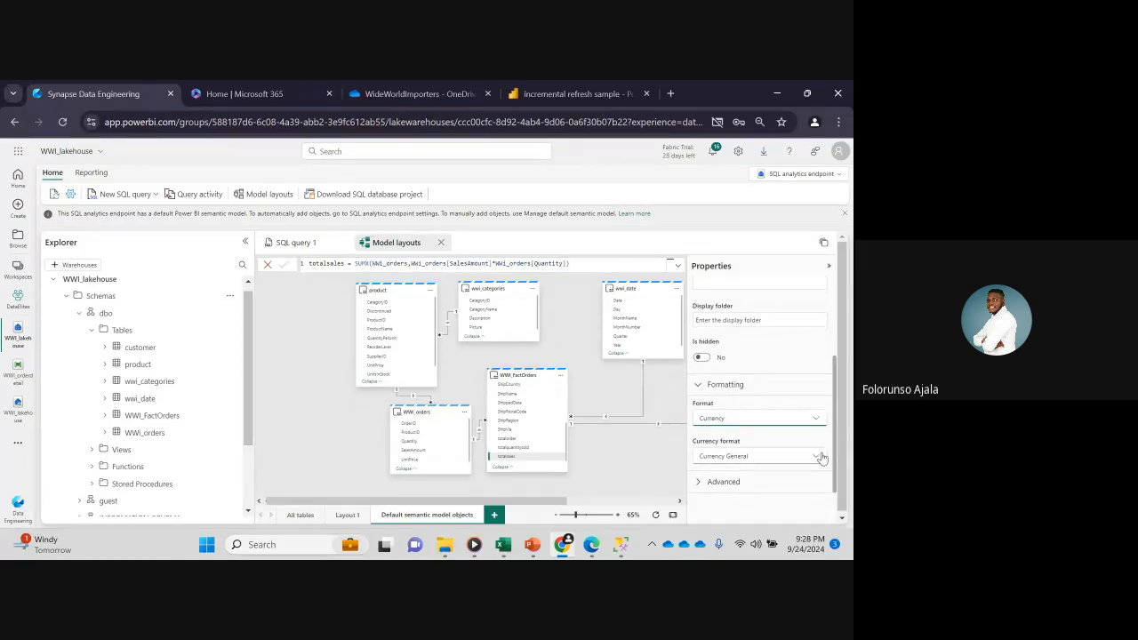
{"action": "left_click", "coordinate": [817, 457]}
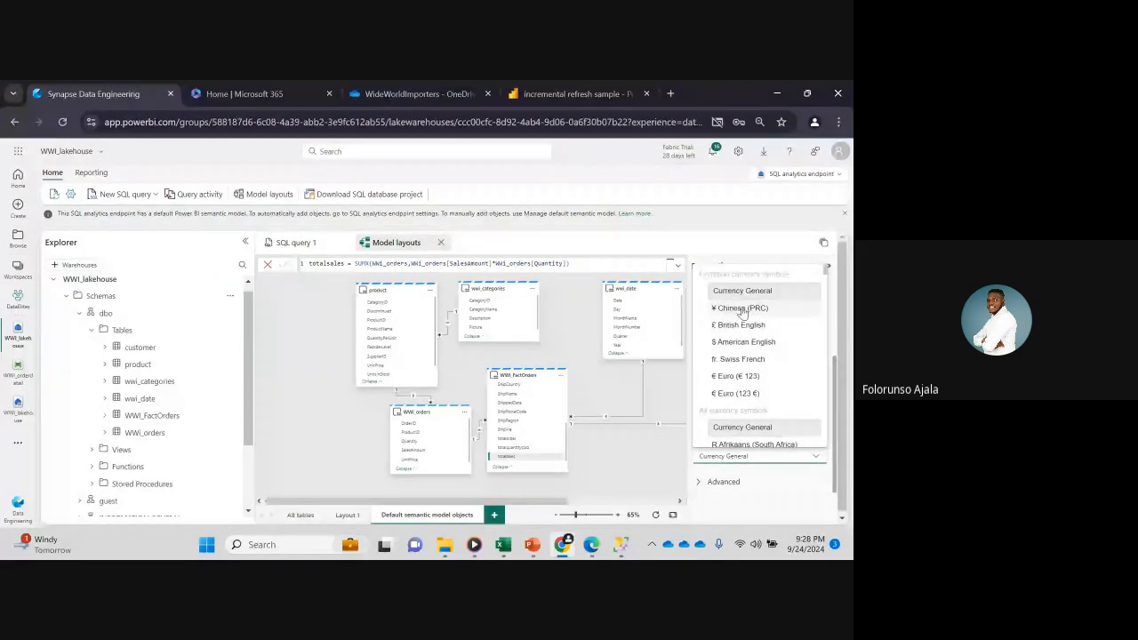
{"action": "left_click", "coordinate": [747, 325]}
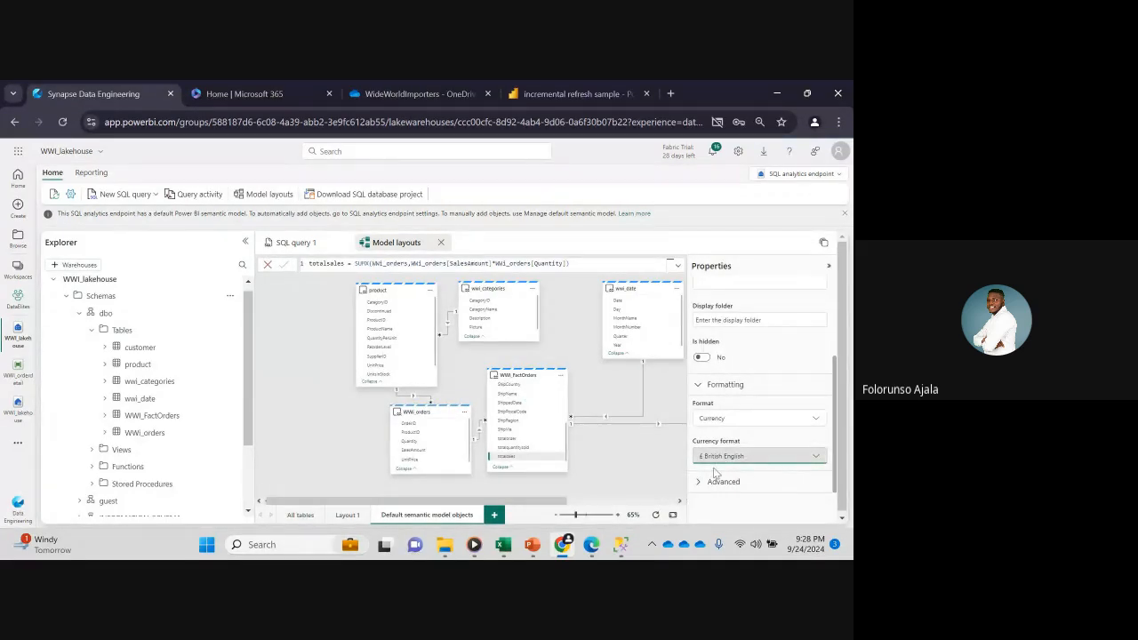
{"action": "left_click", "coordinate": [827, 266]}
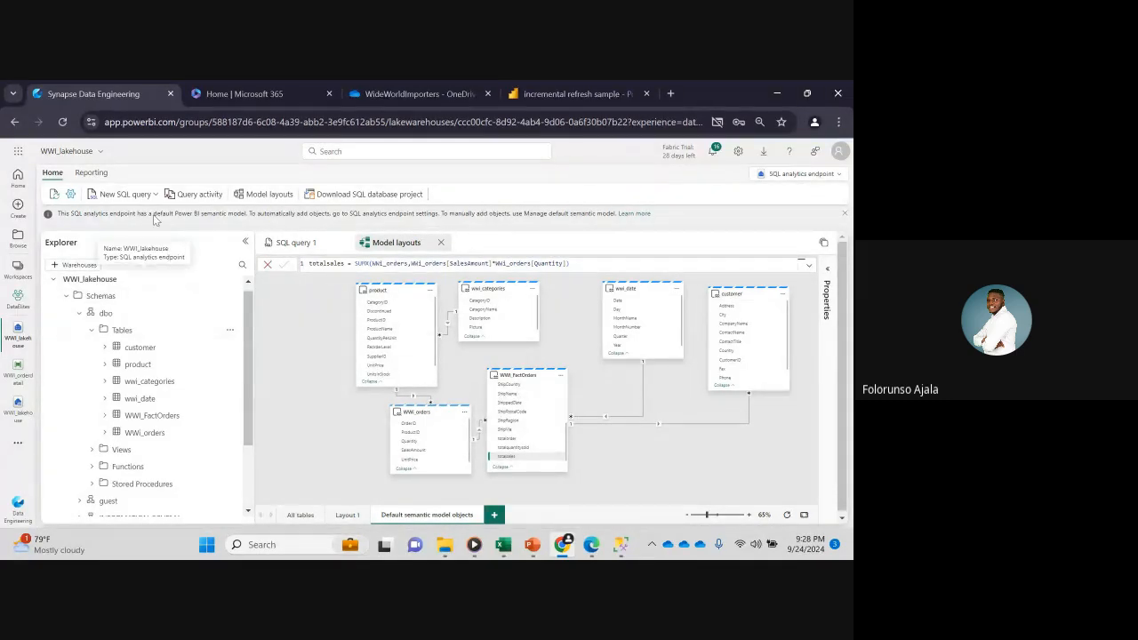
- Create a new report from the lakehouse's semantic model and place a small card visual near the page's upper-left corner
{"action": "left_click", "coordinate": [92, 175]}
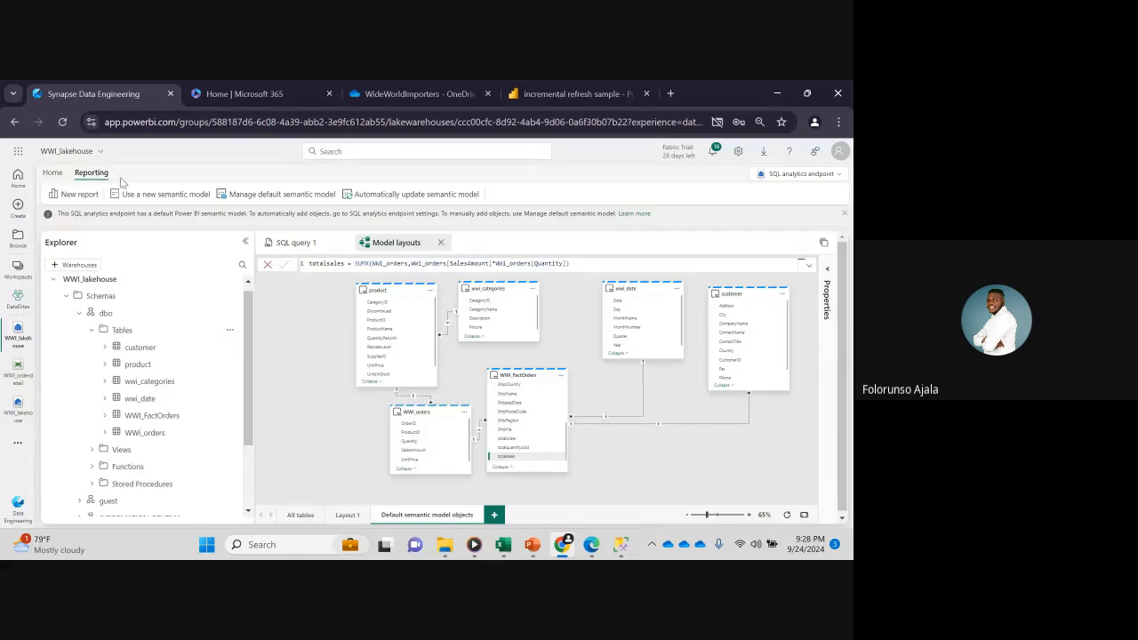
{"action": "left_click", "coordinate": [78, 194]}
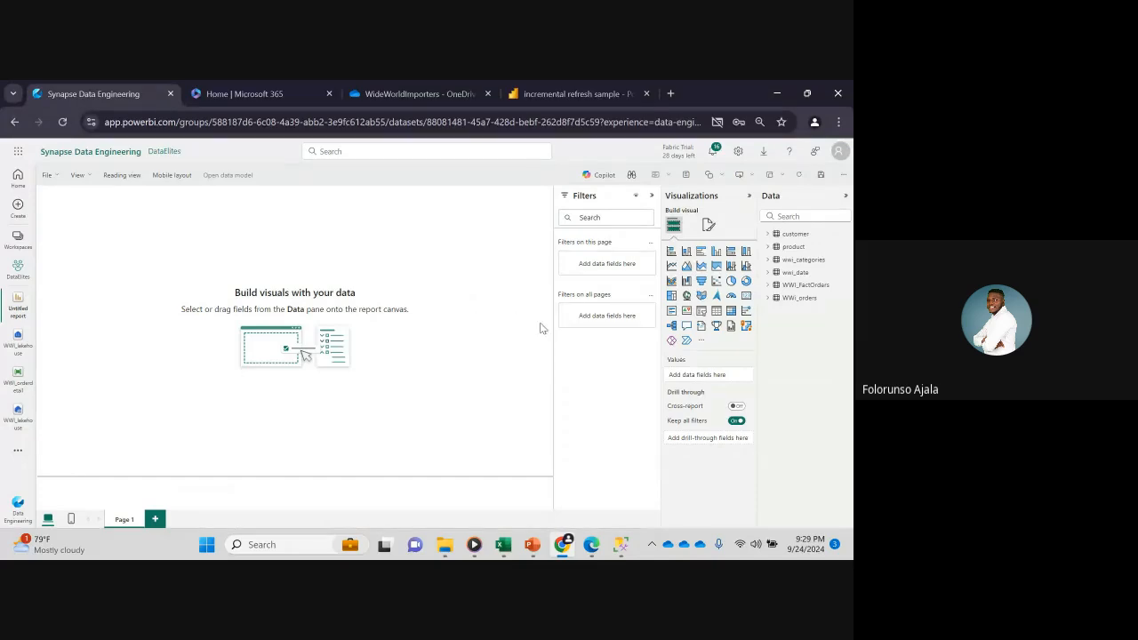
{"action": "left_click", "coordinate": [746, 295]}
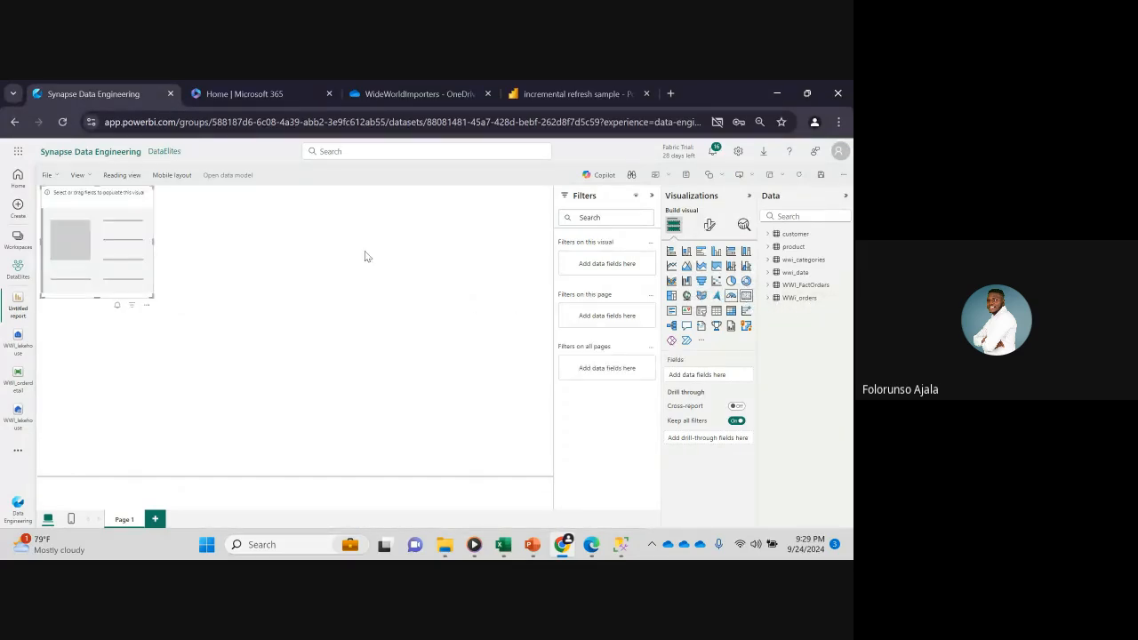
{"action": "left_click_drag", "start_coordinate": [116, 243], "coordinate": [129, 258]}
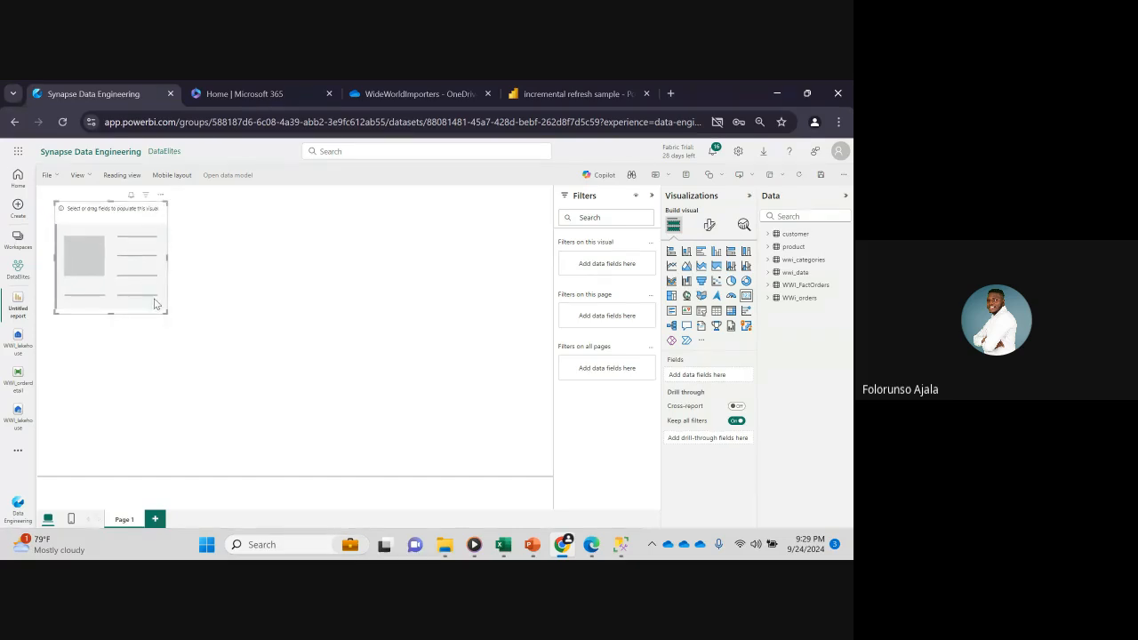
{"action": "left_click_drag", "start_coordinate": [164, 305], "coordinate": [157, 277]}
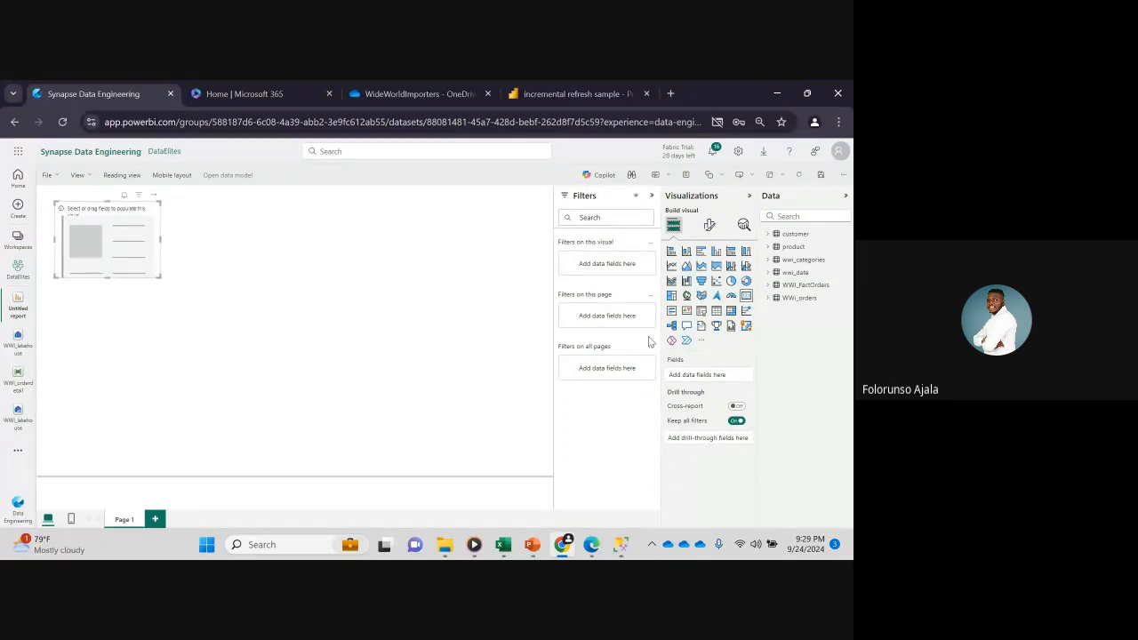
- Add the totalorder measure from WWI_FactOrders to the empty card
{"action": "left_click", "coordinate": [768, 286]}
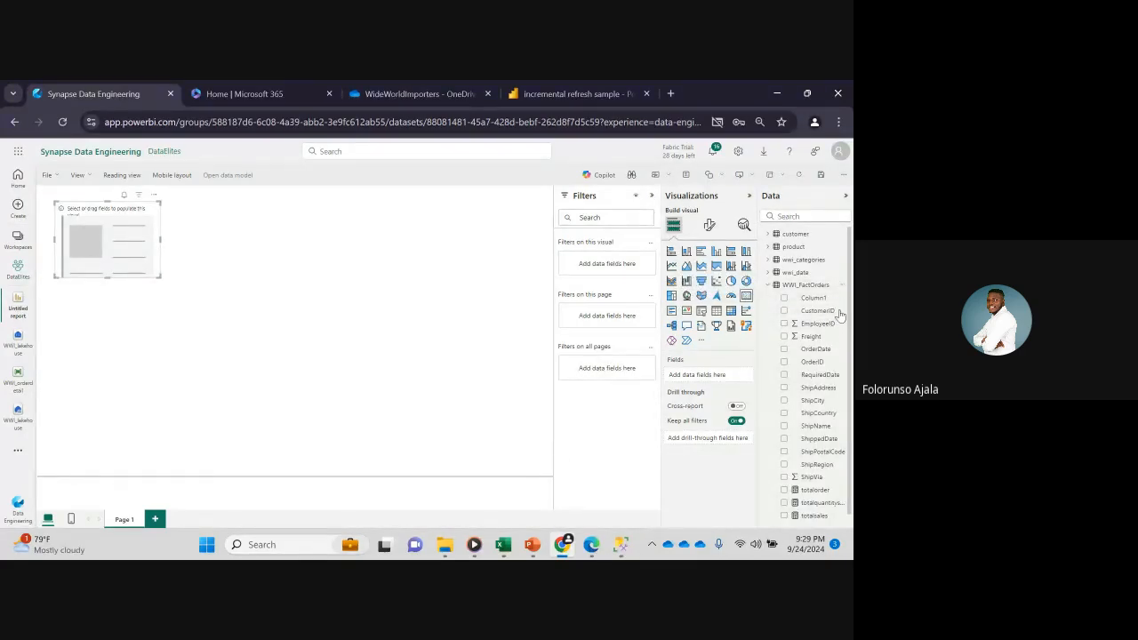
{"action": "left_click", "coordinate": [769, 285]}
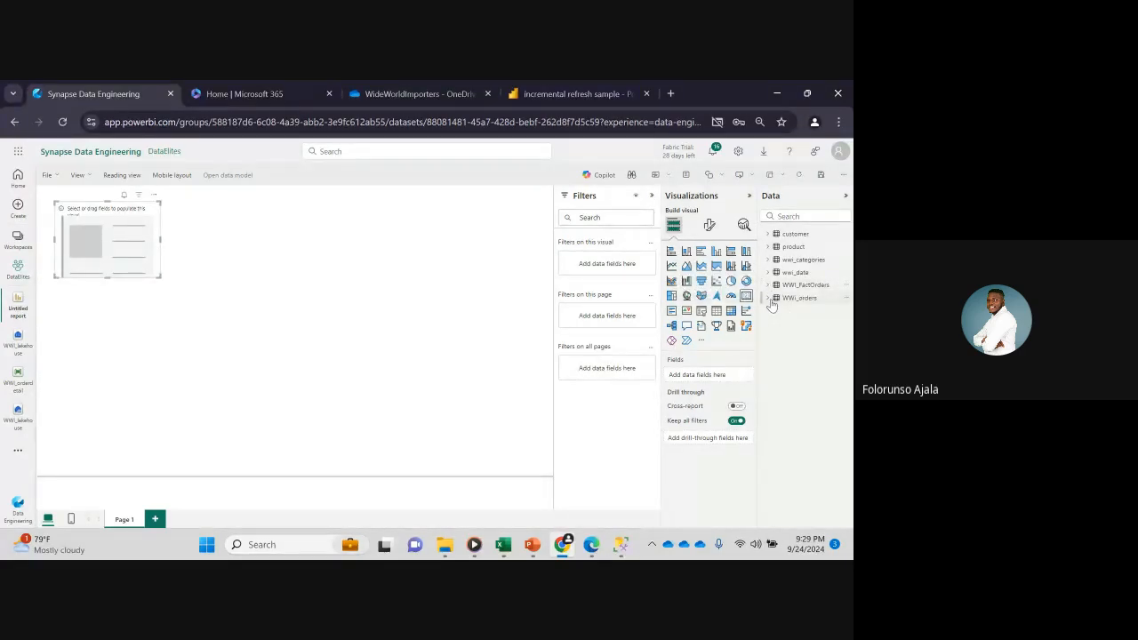
{"action": "left_click", "coordinate": [770, 299]}
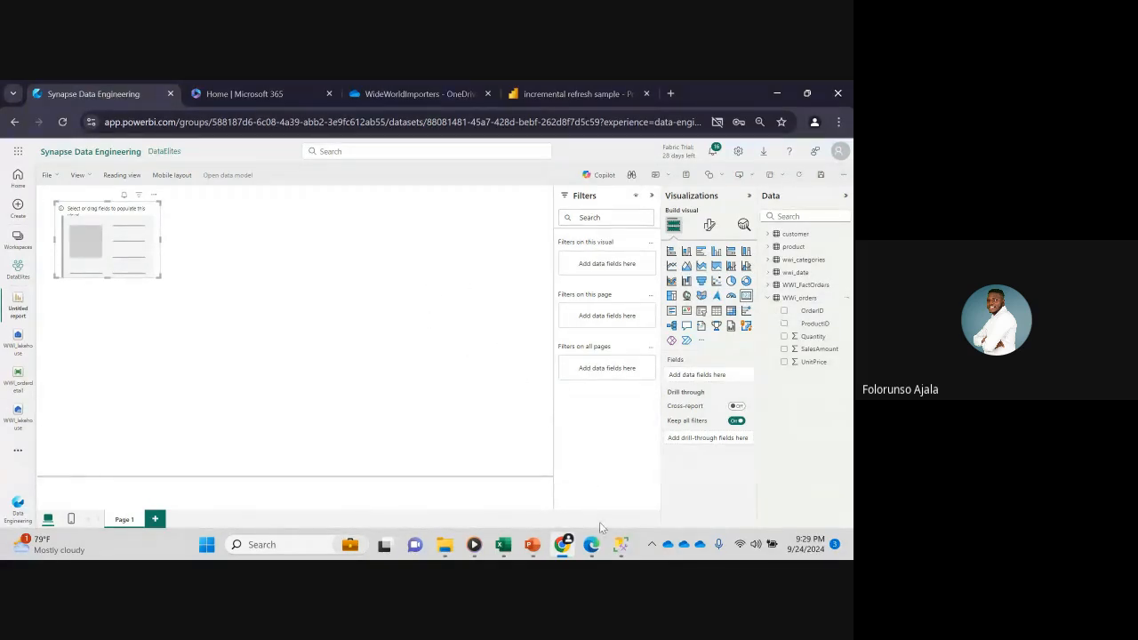
{"action": "left_click", "coordinate": [767, 299]}
{"action": "left_click", "coordinate": [769, 286]}
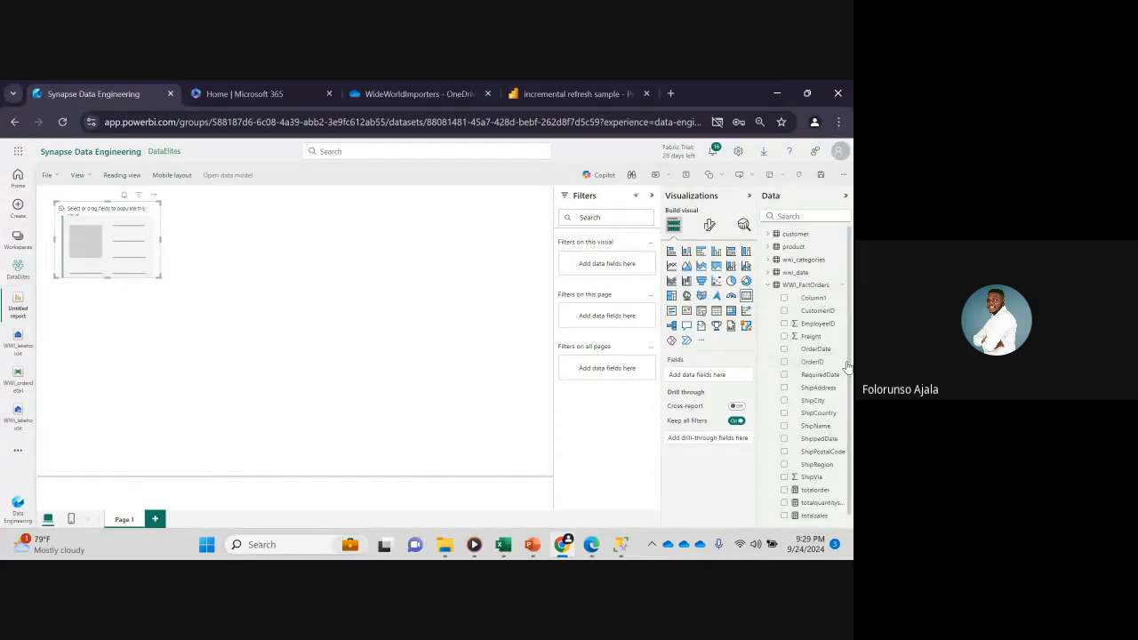
{"action": "left_click", "coordinate": [784, 491]}
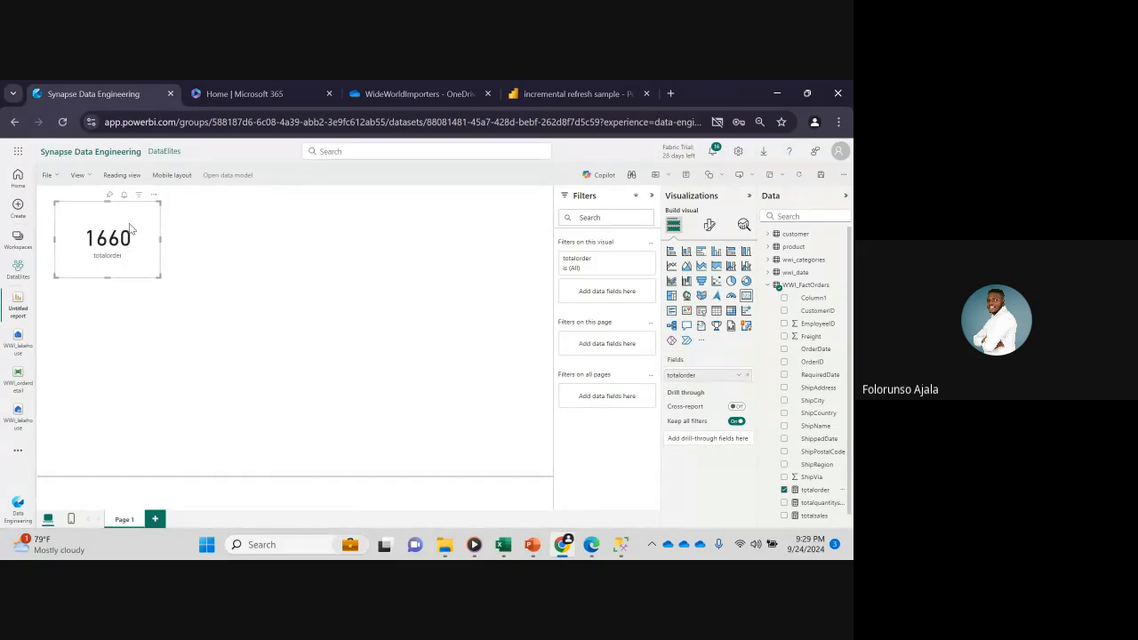
- Duplicate the totalorder card, place the copy beside it, and replace the copy's field with totalquantitysold
{"action": "key", "text": "ctrl+v"}
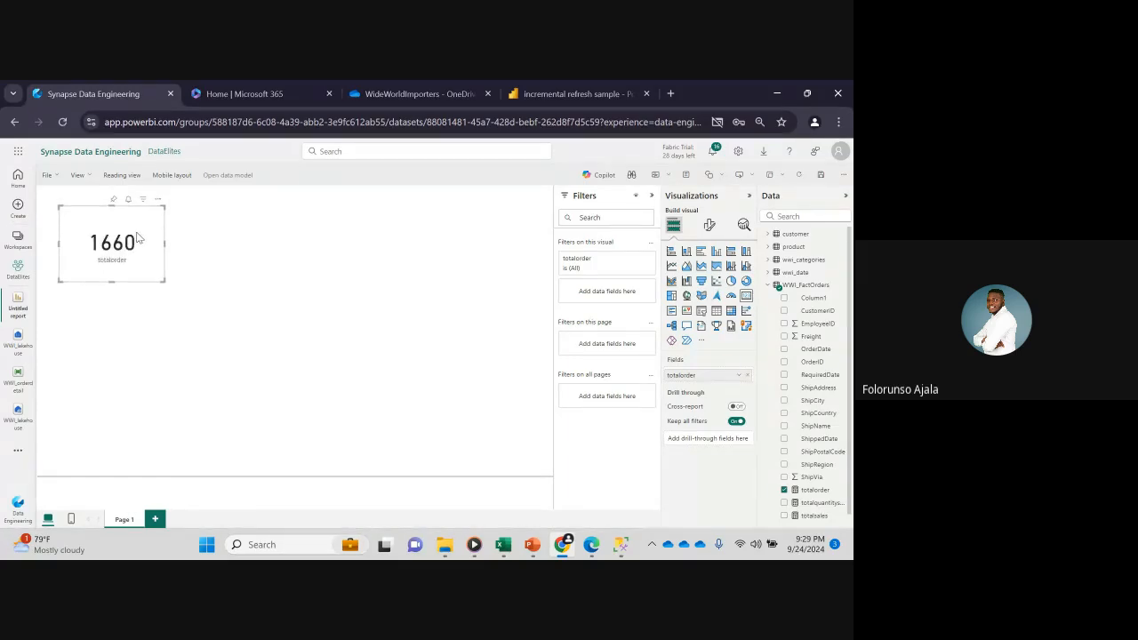
{"action": "left_click_drag", "start_coordinate": [138, 237], "coordinate": [263, 236]}
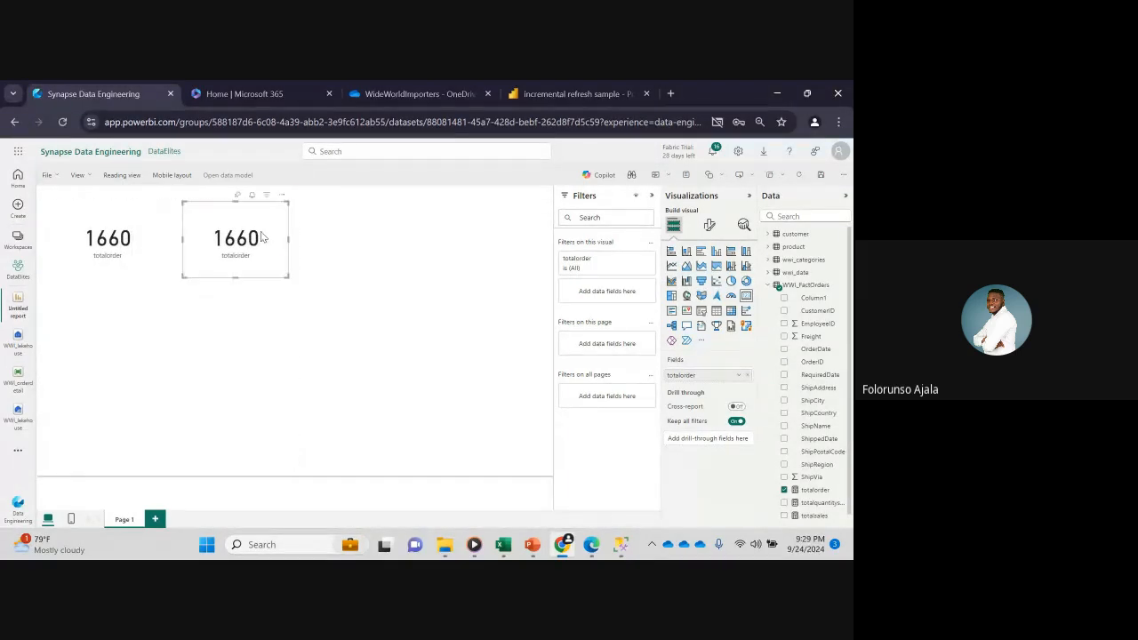
{"action": "left_click", "coordinate": [783, 491]}
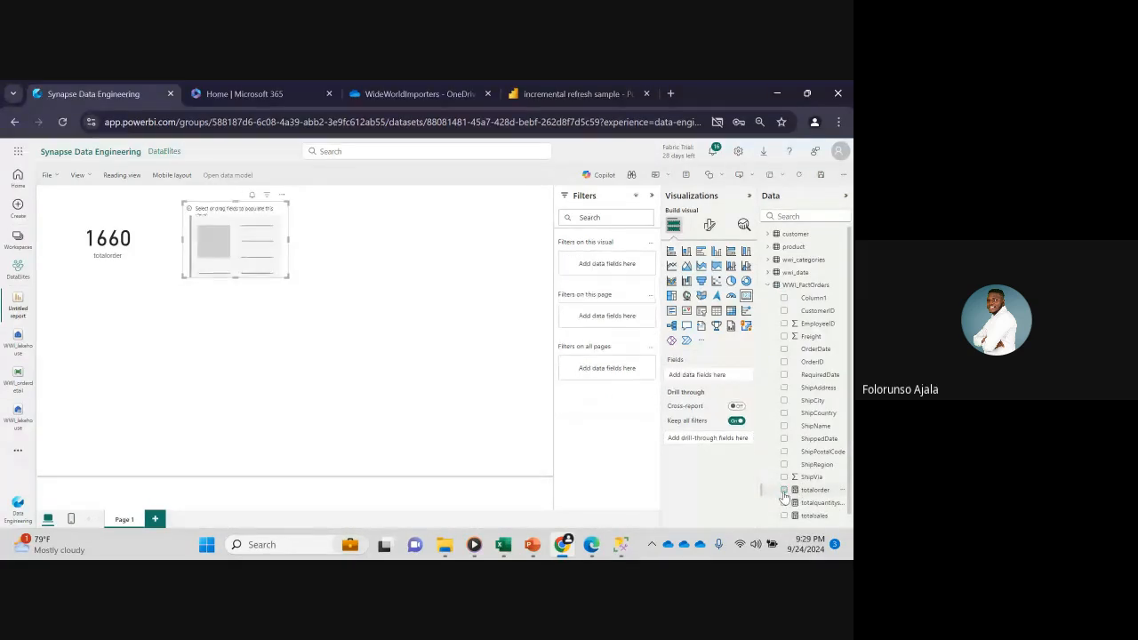
{"action": "left_click", "coordinate": [783, 503]}
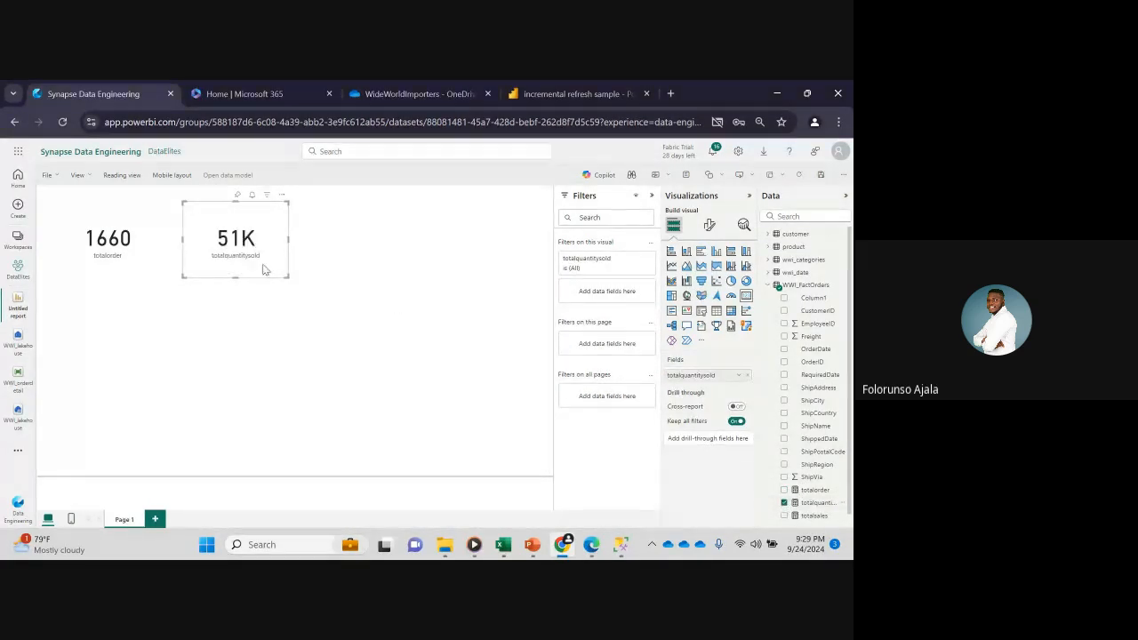
- Duplicate the totalquantitysold card, place the copy beside it, and replace the copy's field with totalsales
{"action": "key", "text": "ctrl+c"}
{"action": "key", "text": "ctrl+v"}
{"action": "left_click_drag", "start_coordinate": [338, 261], "coordinate": [371, 265]}
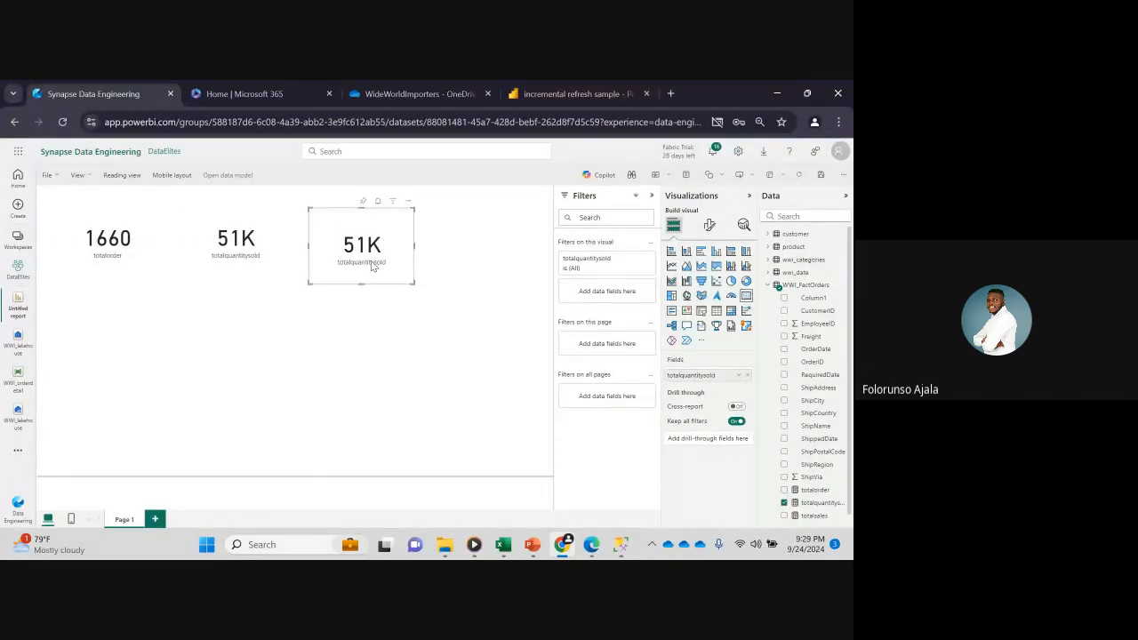
{"action": "left_click", "coordinate": [783, 503]}
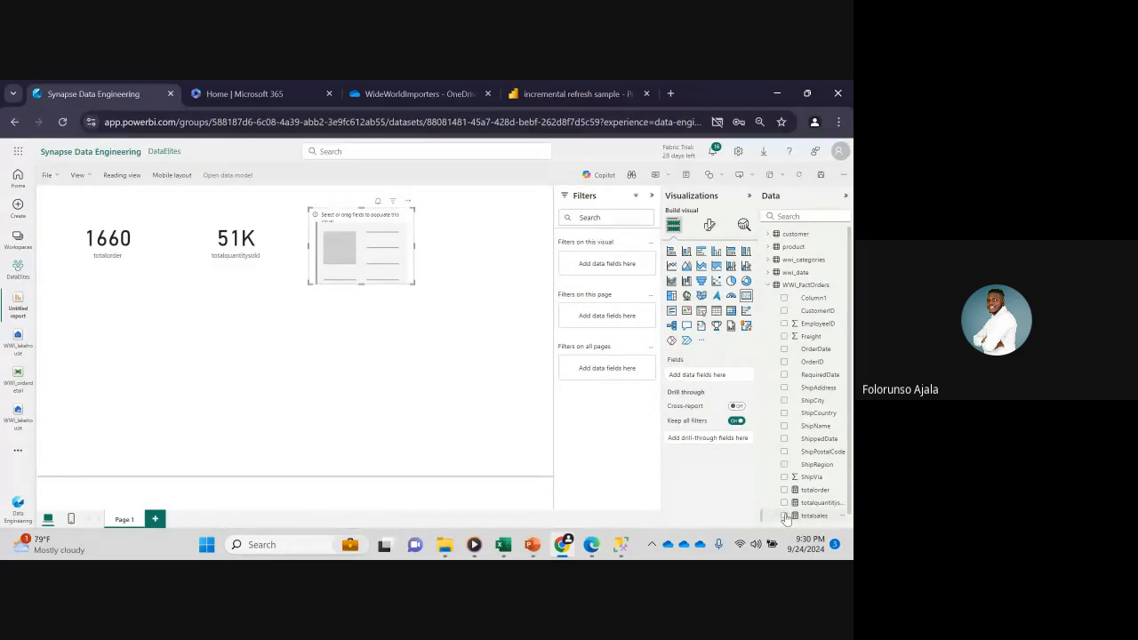
{"action": "left_click", "coordinate": [784, 516]}
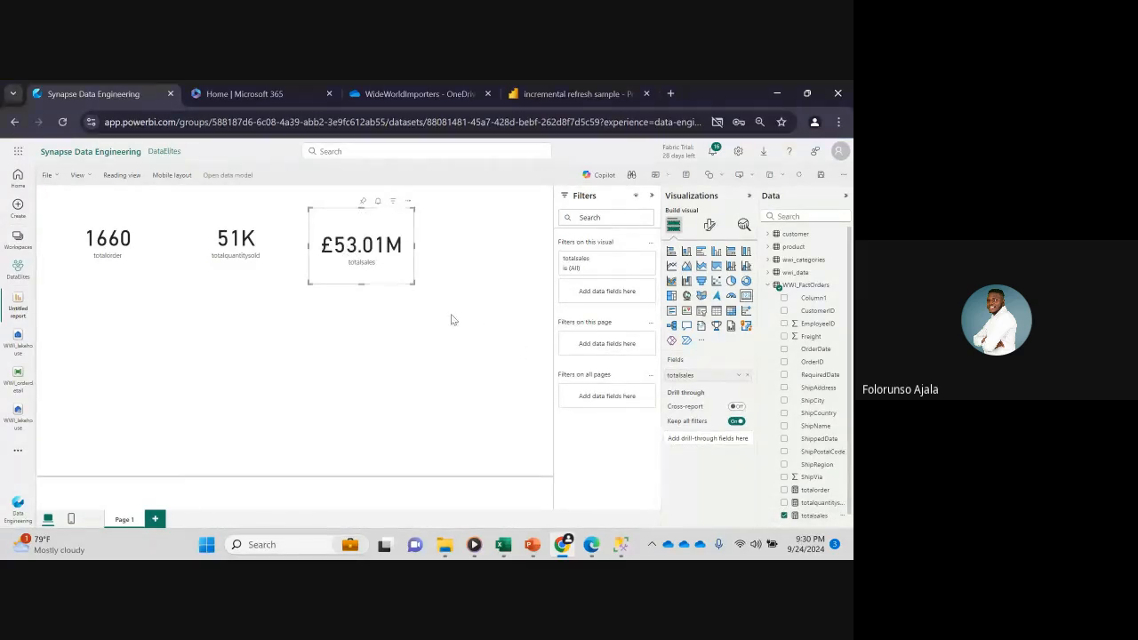
- Insert a clustered bar chart below the totalorder card and enlarge it to nearly fill the height beneath the card
{"action": "left_click_drag", "start_coordinate": [512, 363], "coordinate": [770, 259]}
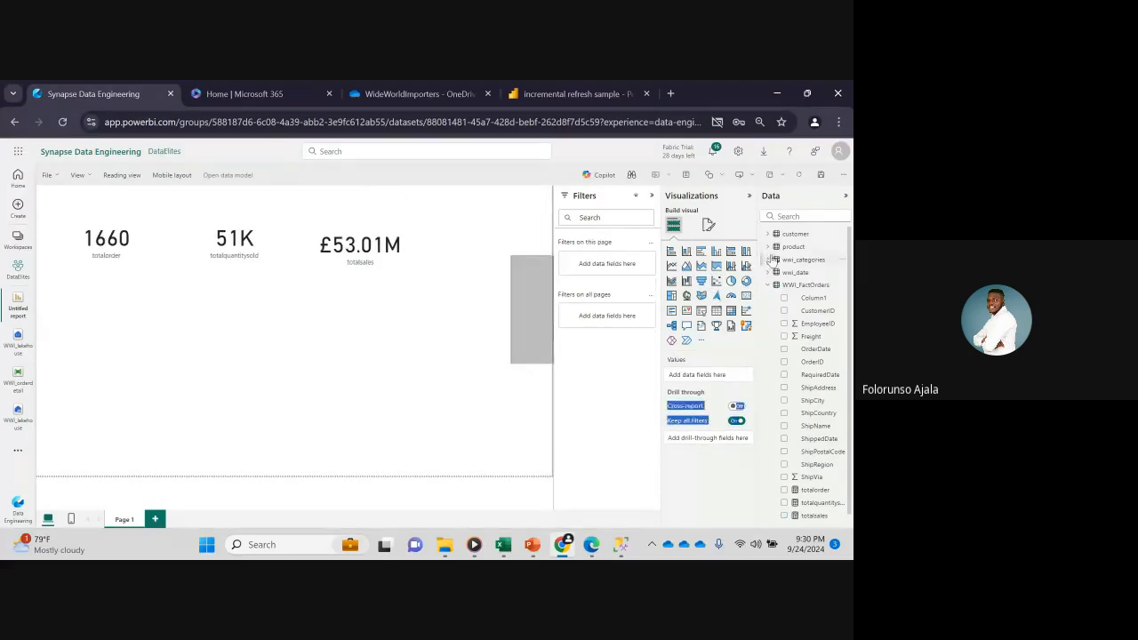
{"action": "left_click", "coordinate": [701, 253]}
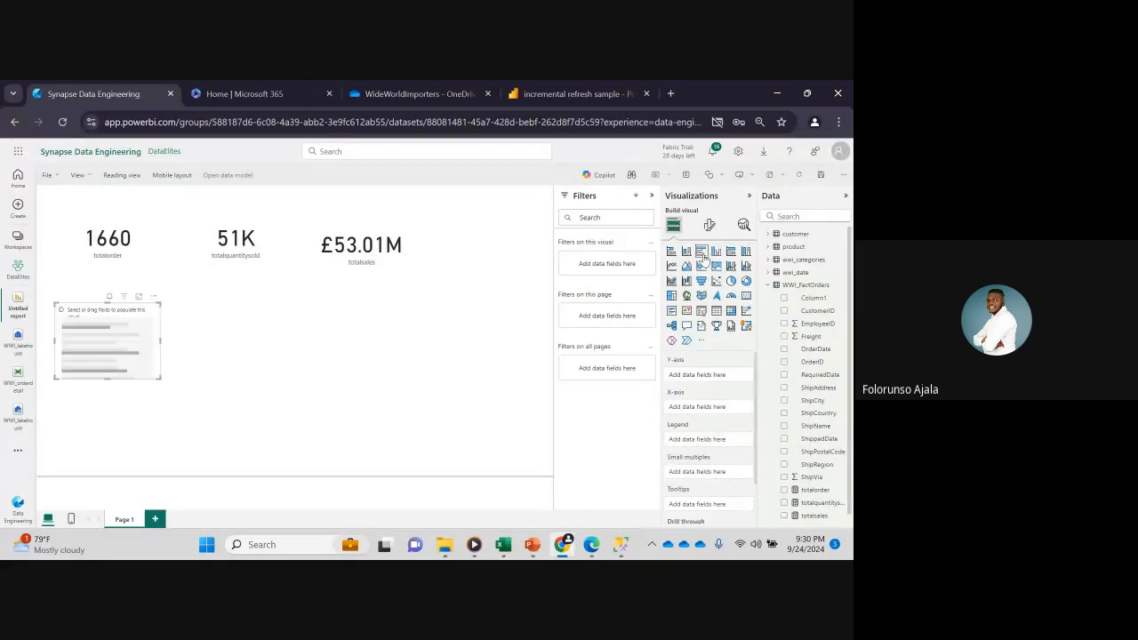
{"action": "left_click_drag", "start_coordinate": [158, 376], "coordinate": [199, 460]}
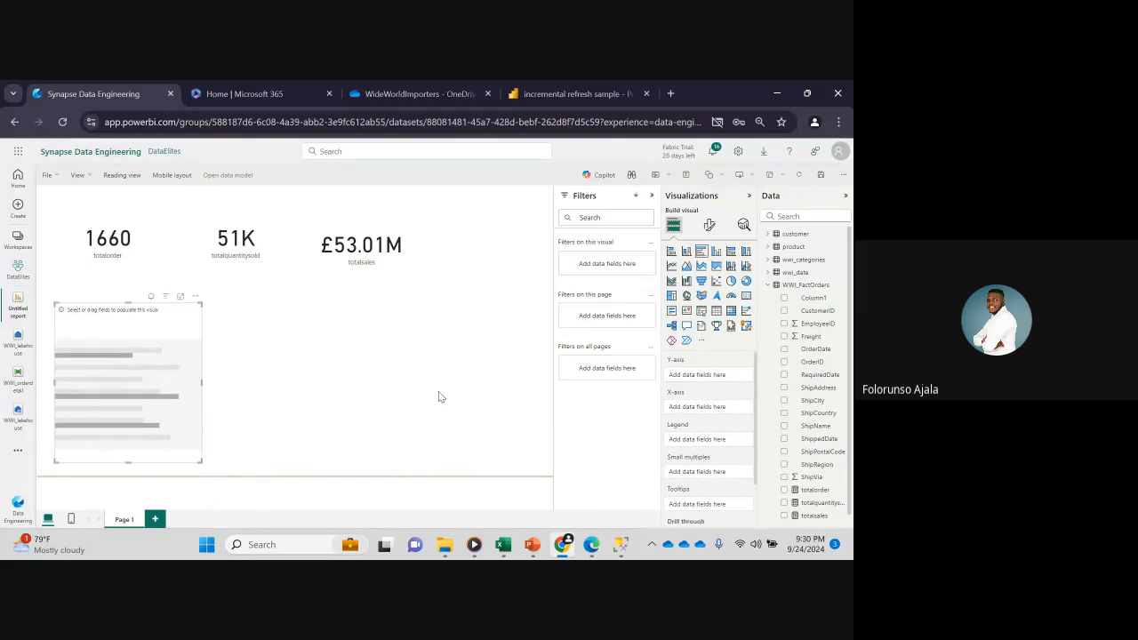
- Plot totalquantitysold by the product table's ProductName in the bar chart, then extend the chart slightly in width and upward
{"action": "left_click", "coordinate": [769, 248]}
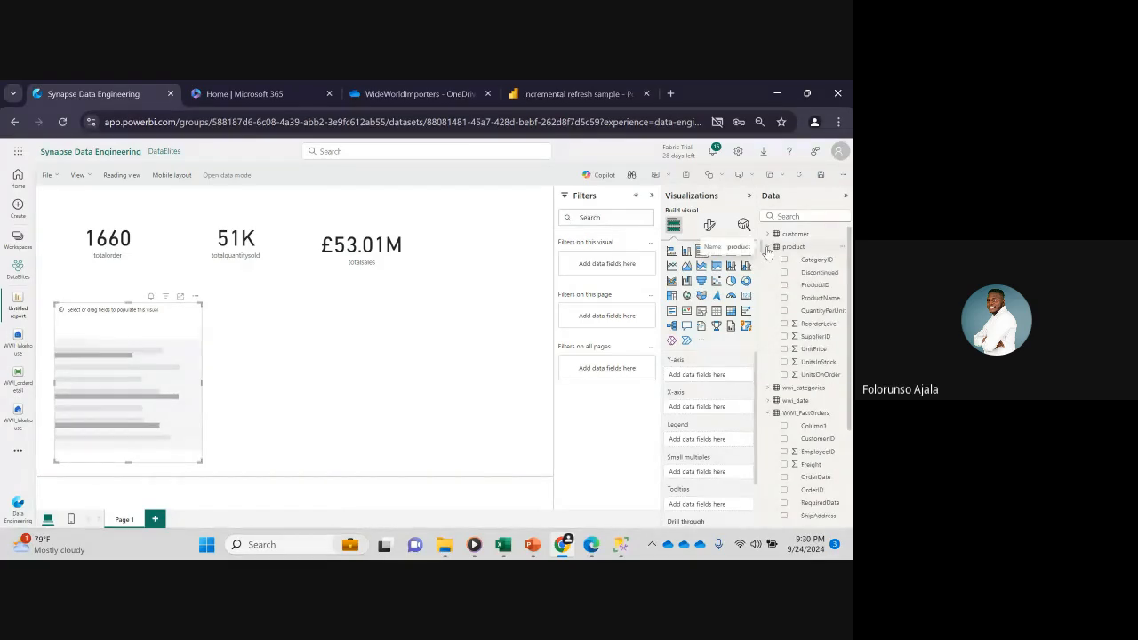
{"action": "left_click", "coordinate": [784, 298]}
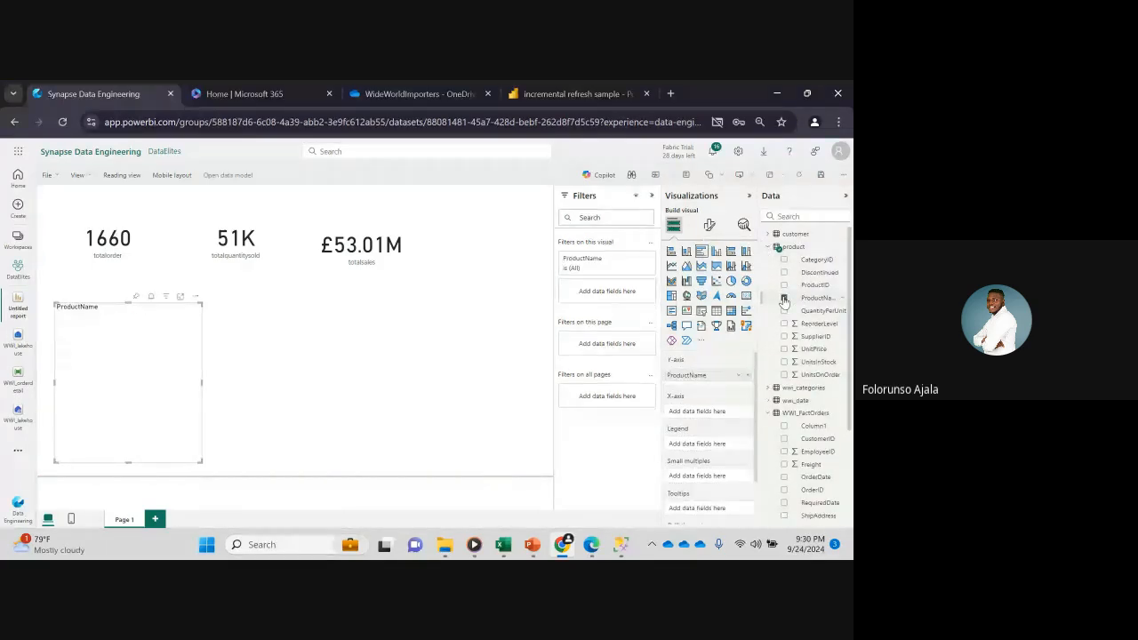
{"action": "left_click", "coordinate": [769, 248]}
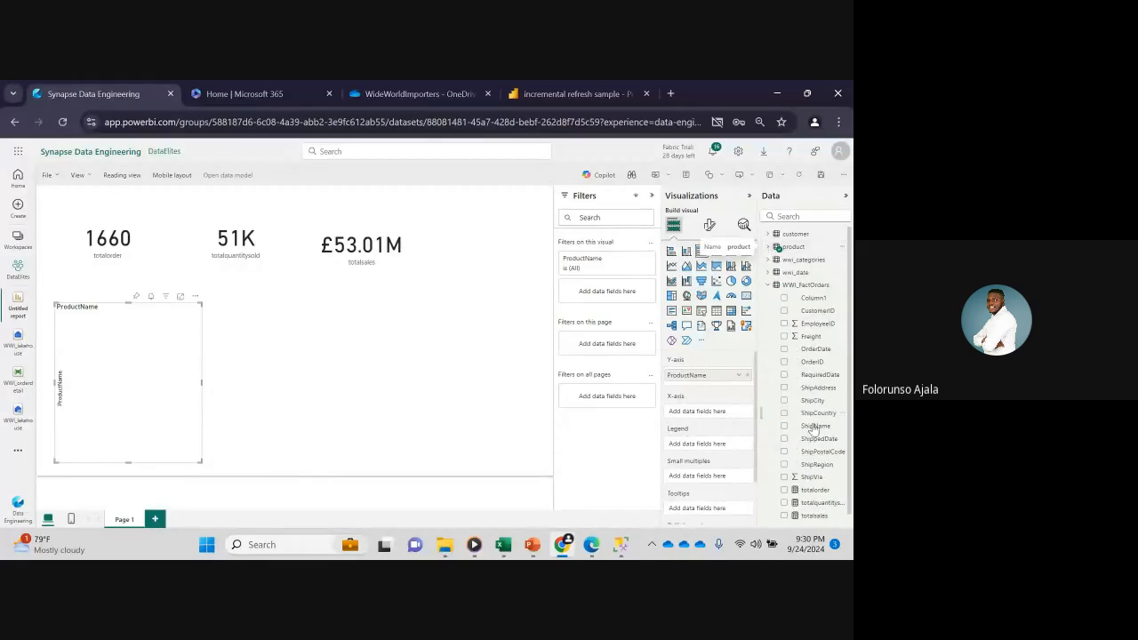
{"action": "left_click", "coordinate": [784, 504]}
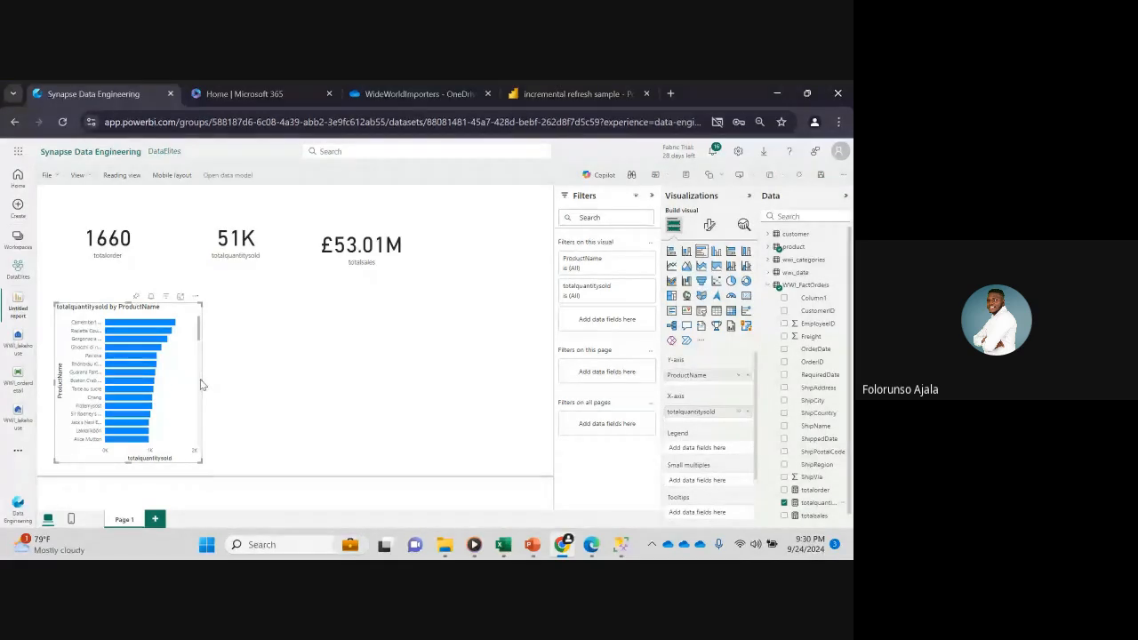
{"action": "left_click_drag", "start_coordinate": [202, 380], "coordinate": [222, 384]}
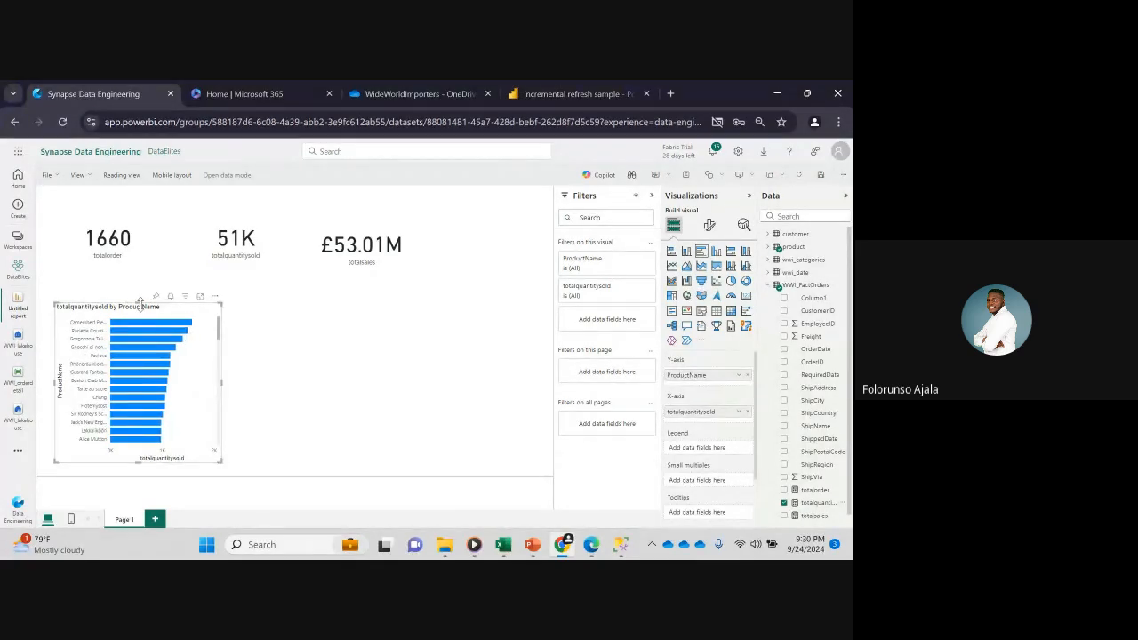
- Insert a pie chart beside the bar chart and enlarge it to fill the space below the other cards
{"action": "left_click", "coordinate": [322, 347]}
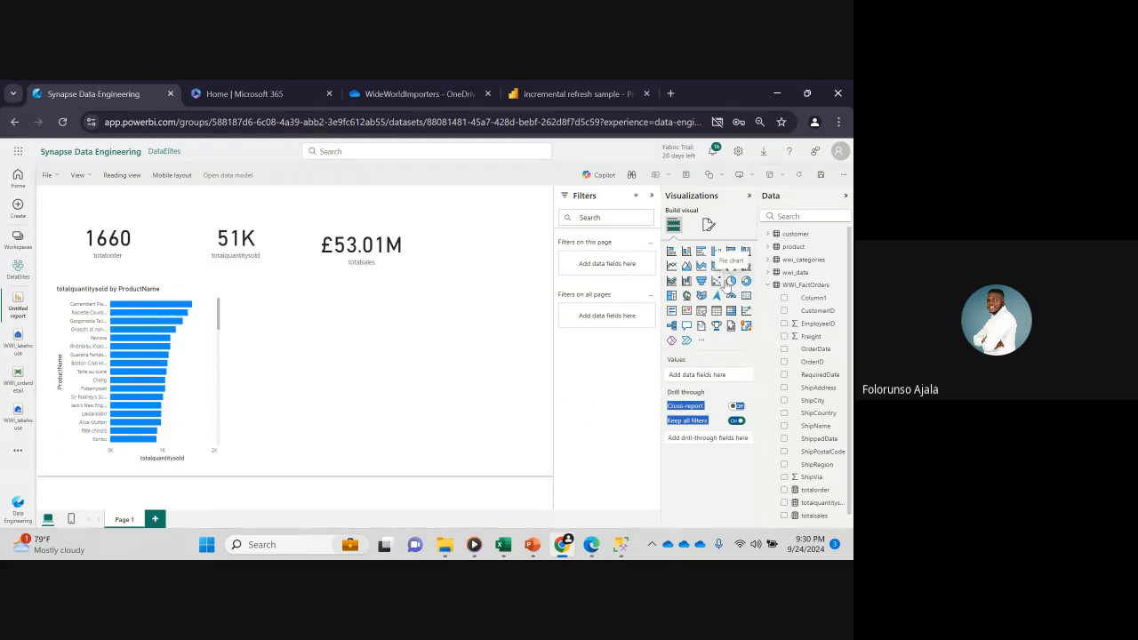
{"action": "left_click", "coordinate": [730, 282]}
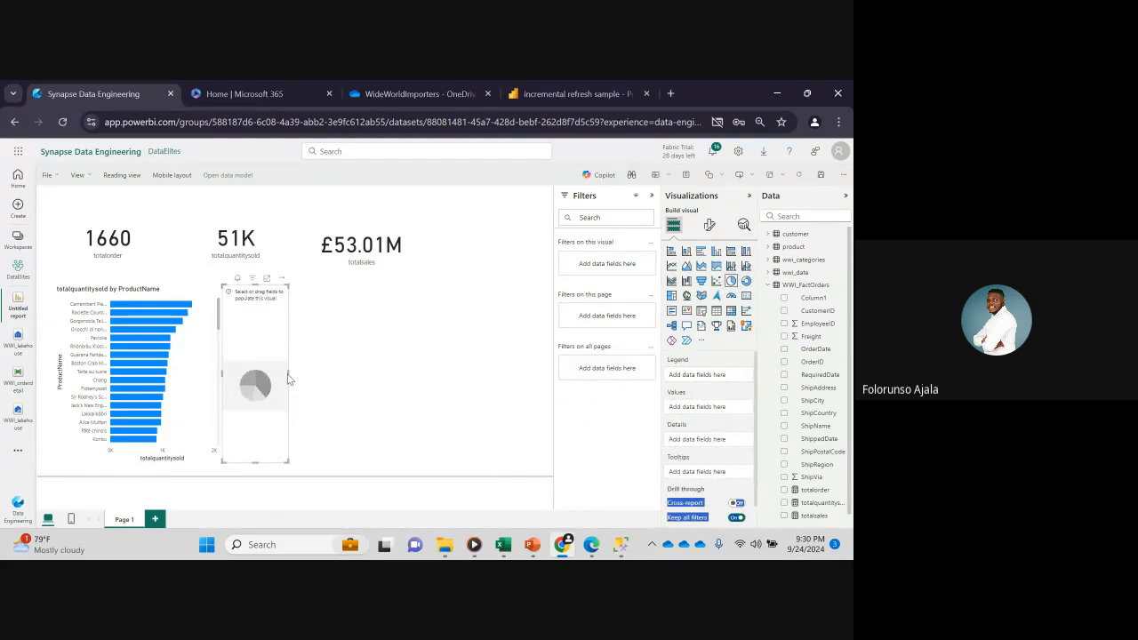
{"action": "left_click_drag", "start_coordinate": [288, 373], "coordinate": [425, 354]}
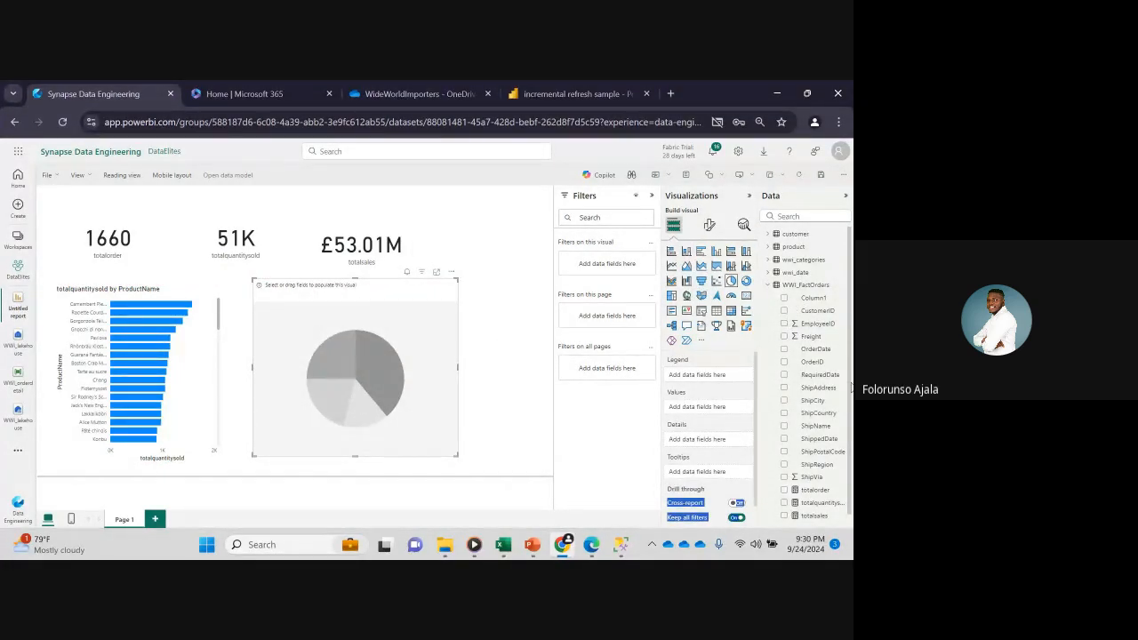
- Fill the pie chart with CategoryName from wwi_categories as legend and totalquantitysold from WWI_FactOrders as values
{"action": "left_click", "coordinate": [768, 260]}
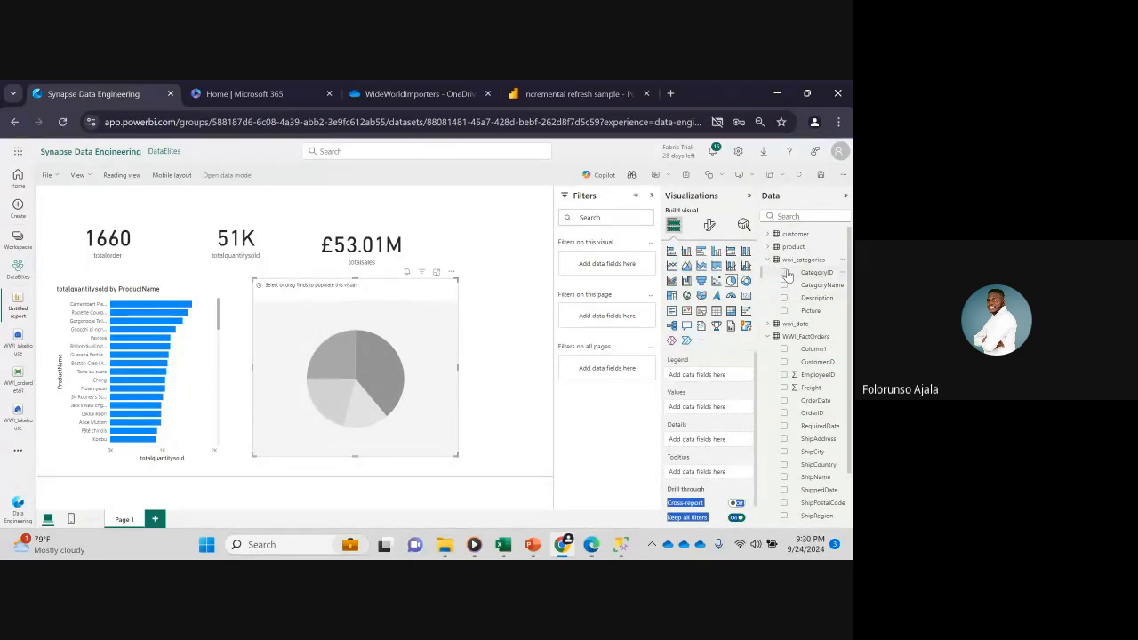
{"action": "left_click", "coordinate": [784, 285]}
{"action": "left_click", "coordinate": [768, 260]}
{"action": "left_click", "coordinate": [785, 504]}
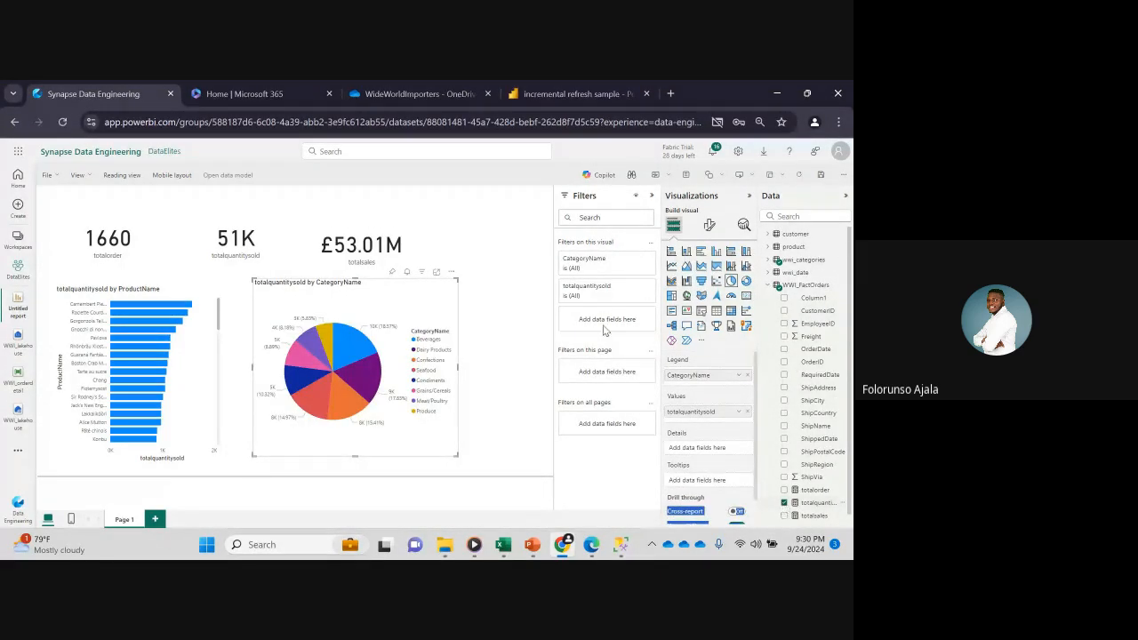
- Apply a Top N filter to the pie chart's CategoryName showing the top 3 by totalsales, and widen the chart slightly
{"action": "left_click", "coordinate": [638, 263]}
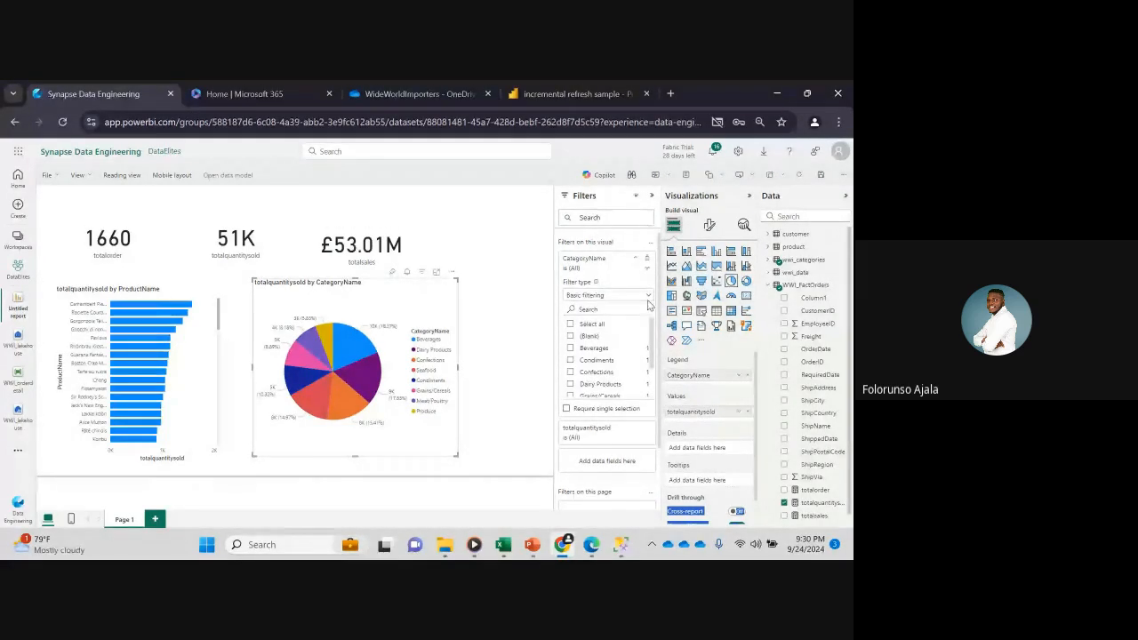
{"action": "left_click", "coordinate": [647, 303]}
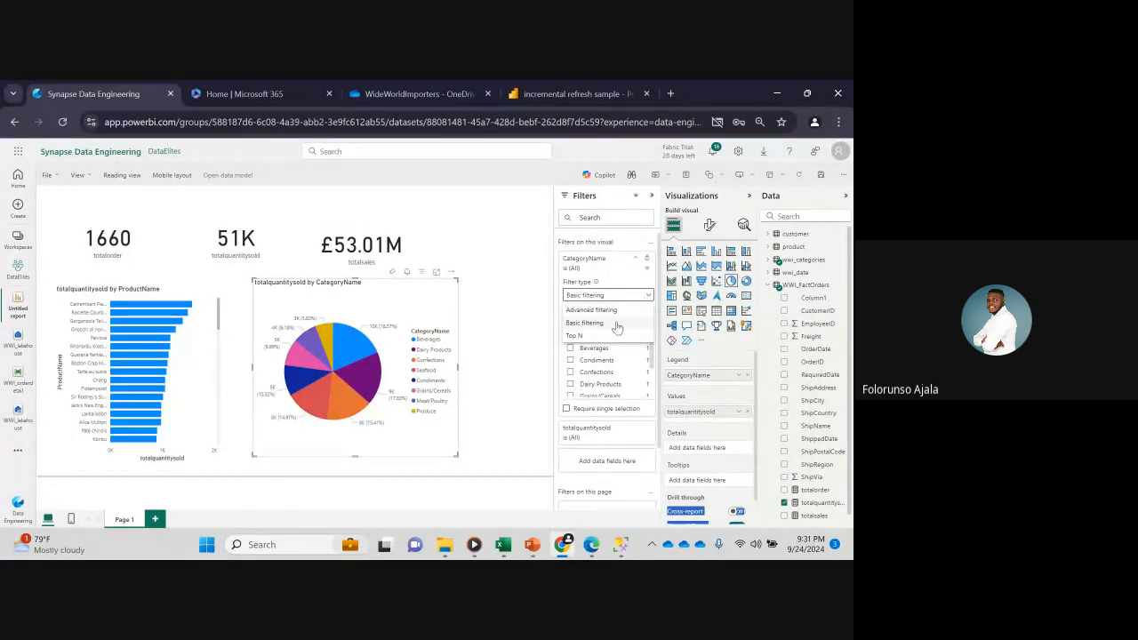
{"action": "left_click", "coordinate": [587, 344]}
{"action": "left_click", "coordinate": [618, 324]}
{"action": "type", "text": "3"}
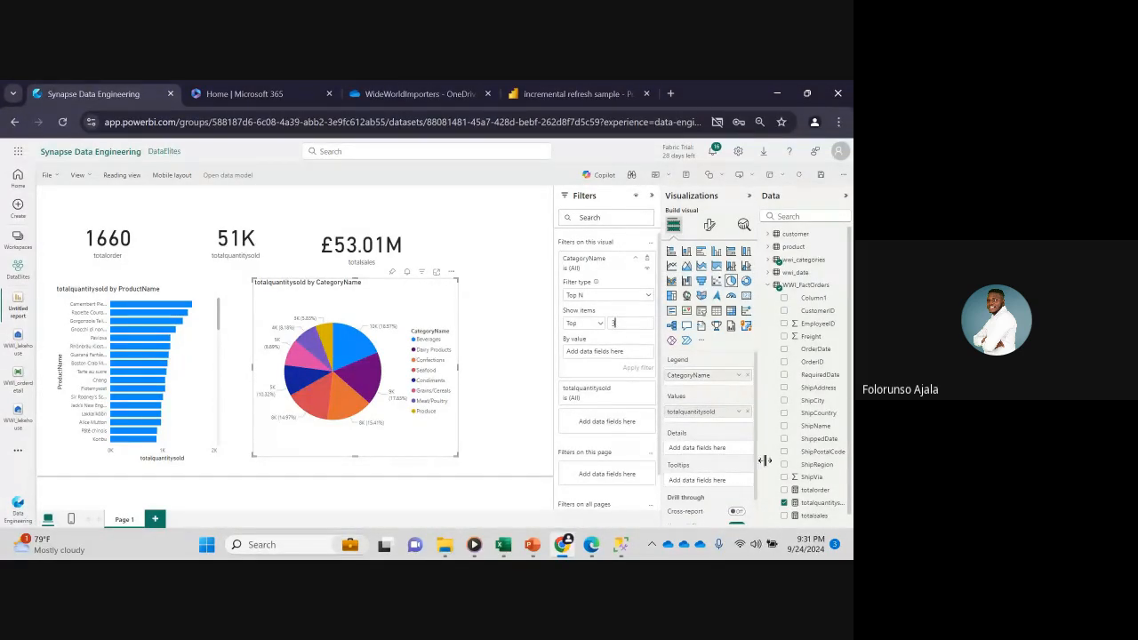
{"action": "left_click_drag", "start_coordinate": [810, 520], "coordinate": [597, 353]}
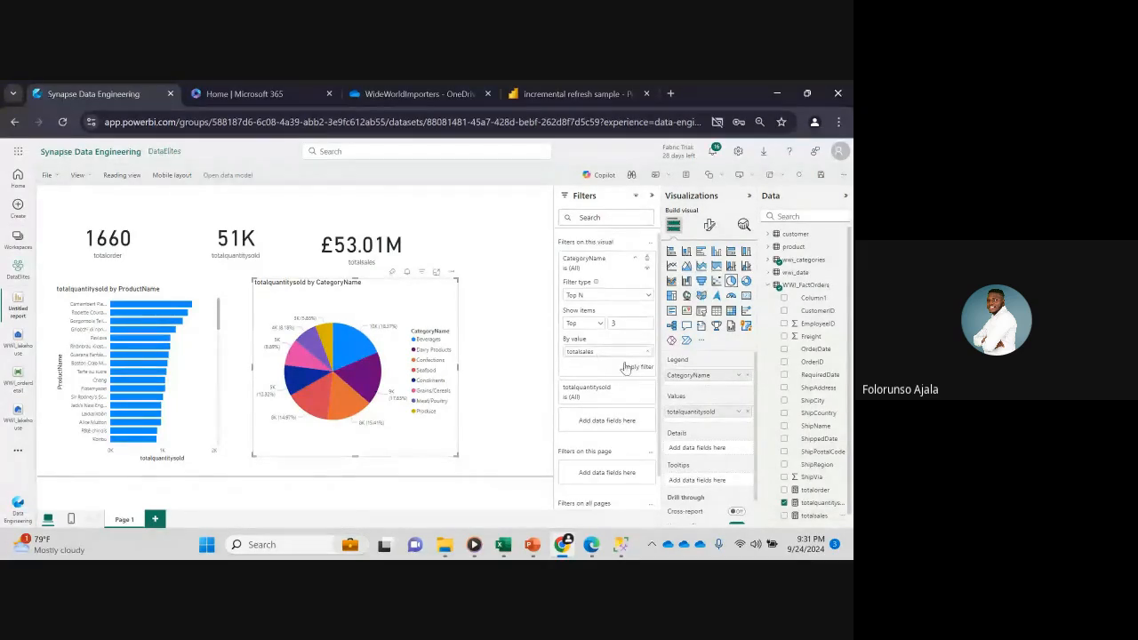
{"action": "left_click", "coordinate": [633, 367]}
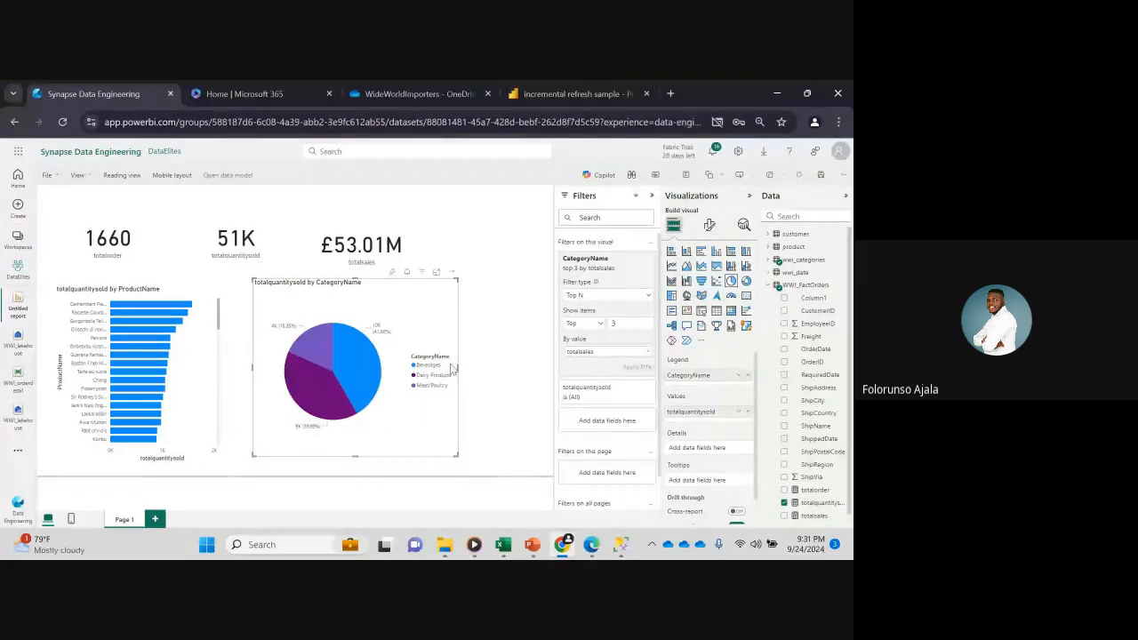
{"action": "left_click_drag", "start_coordinate": [456, 366], "coordinate": [471, 367]}
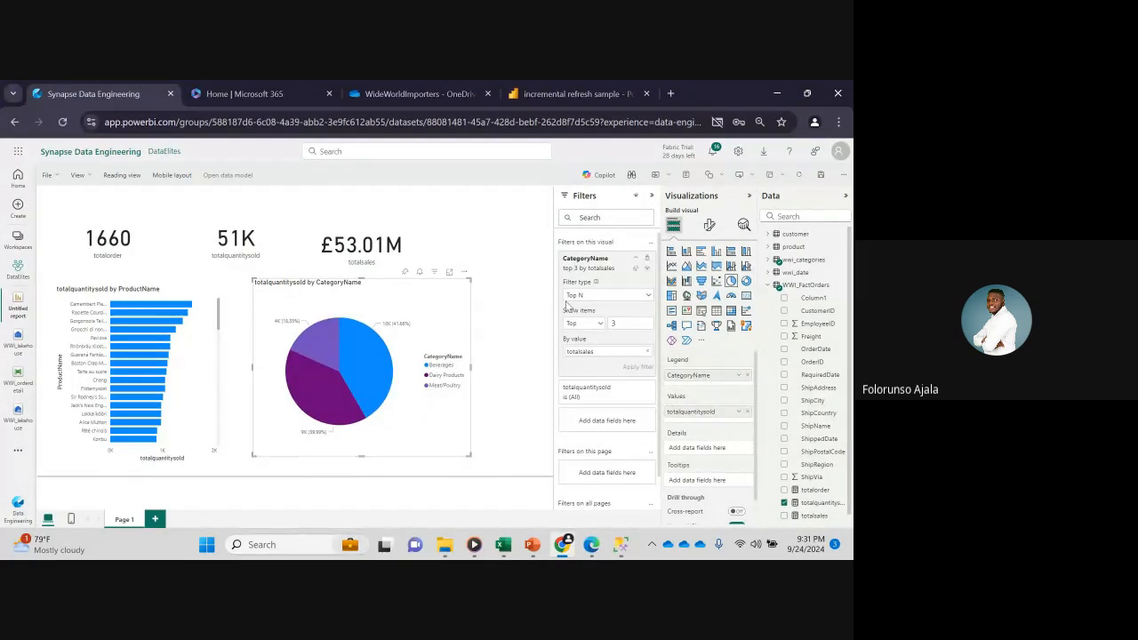
{"action": "left_click", "coordinate": [651, 196]}
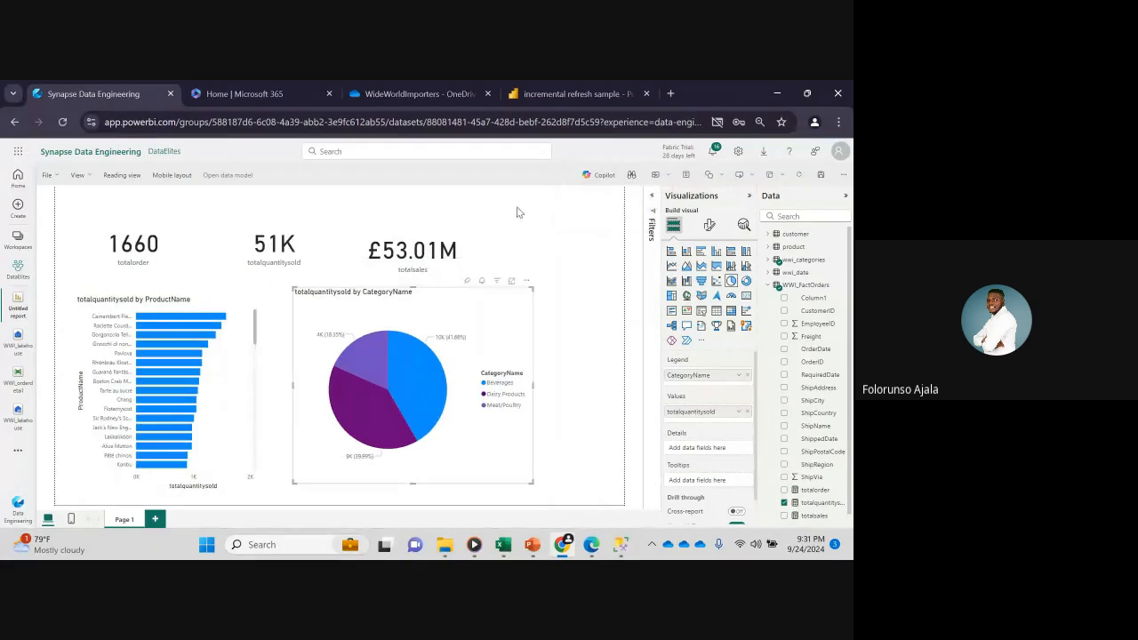
- Save the report as wwi_report in the DataElites workspace and open that workspace's item list
{"action": "left_click", "coordinate": [55, 176]}
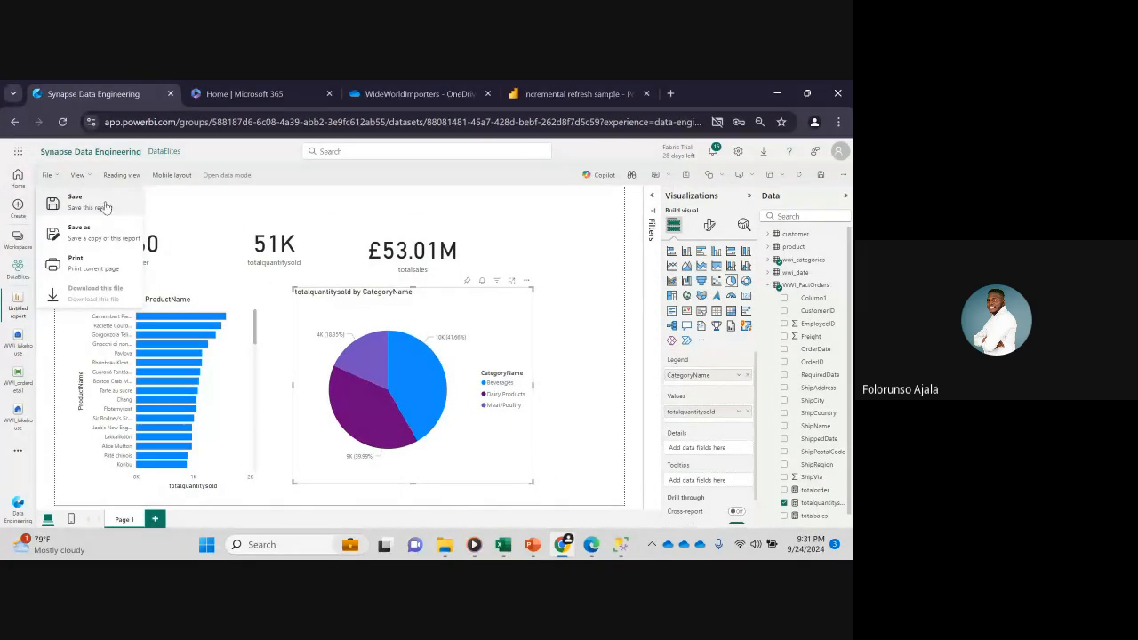
{"action": "left_click", "coordinate": [100, 234]}
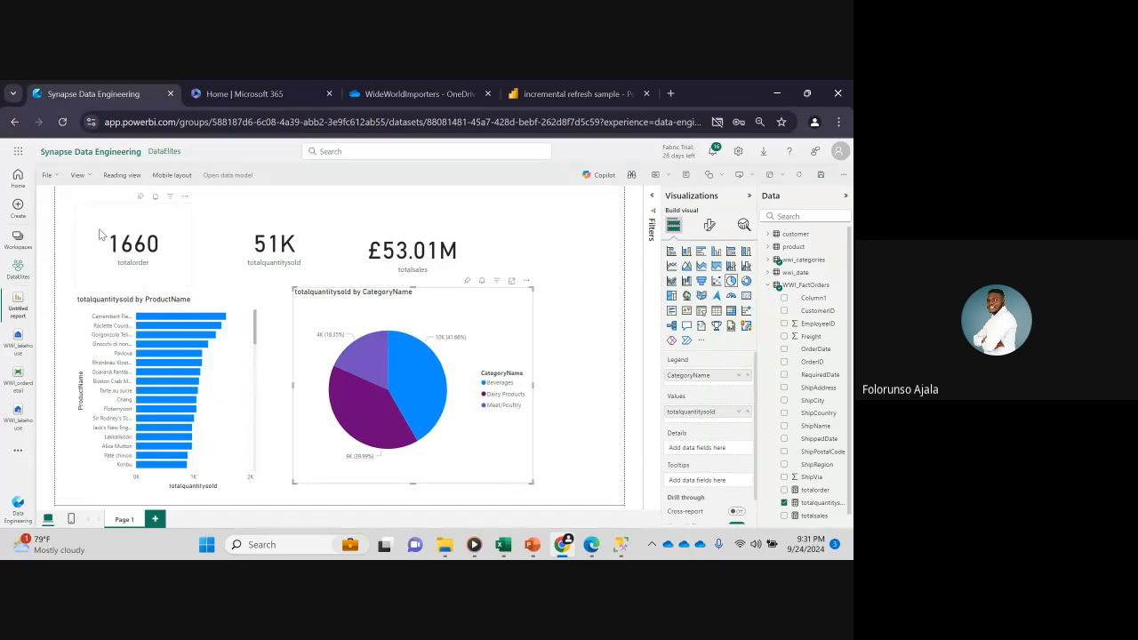
{"action": "left_click", "coordinate": [175, 277]}
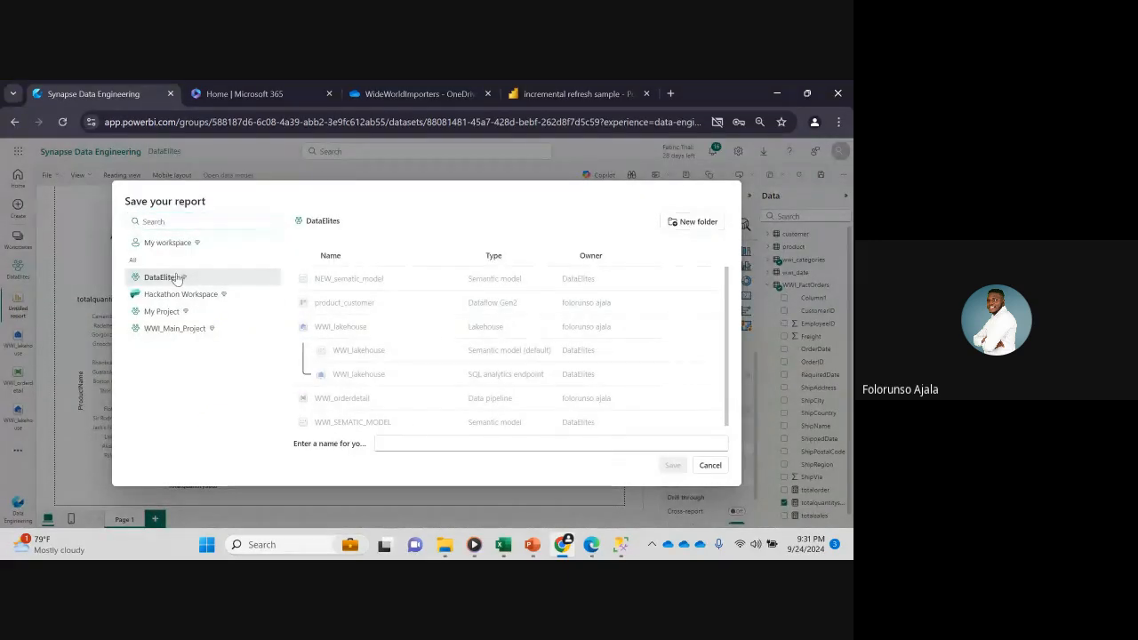
{"action": "left_click", "coordinate": [415, 443]}
{"action": "type", "text": "wwi"}
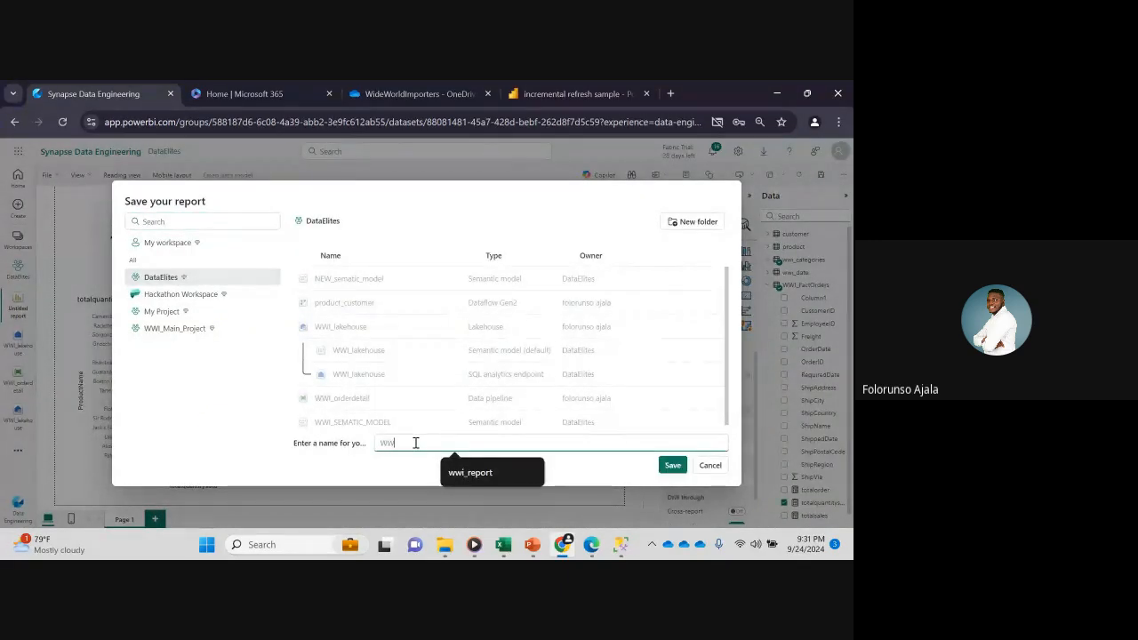
{"action": "left_click", "coordinate": [486, 472]}
{"action": "left_click", "coordinate": [671, 465]}
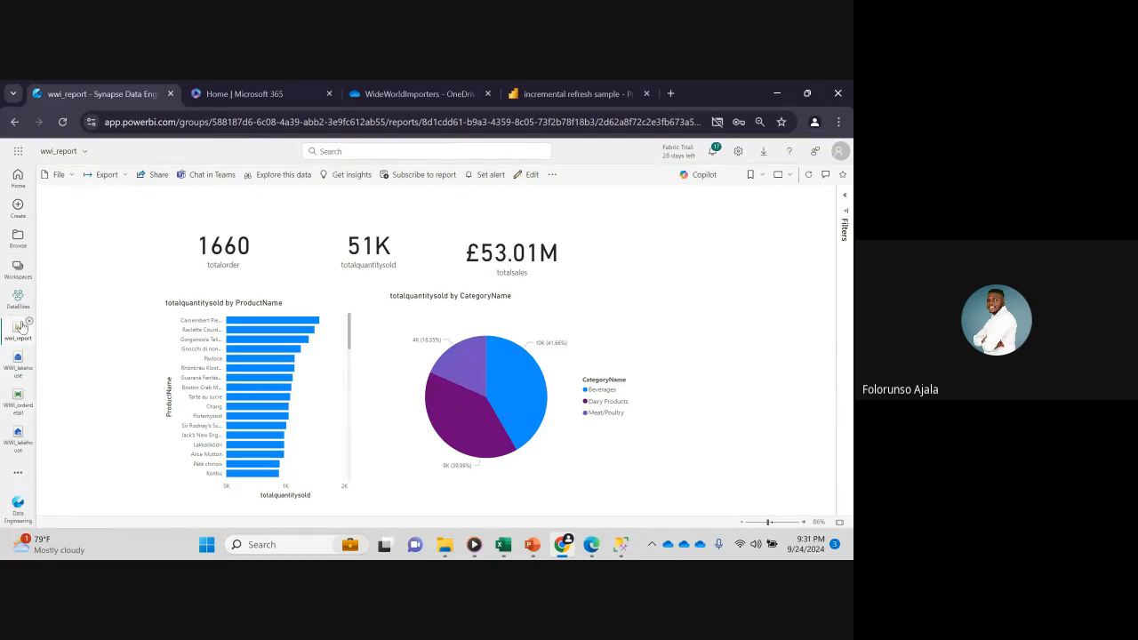
{"action": "left_click", "coordinate": [16, 270]}
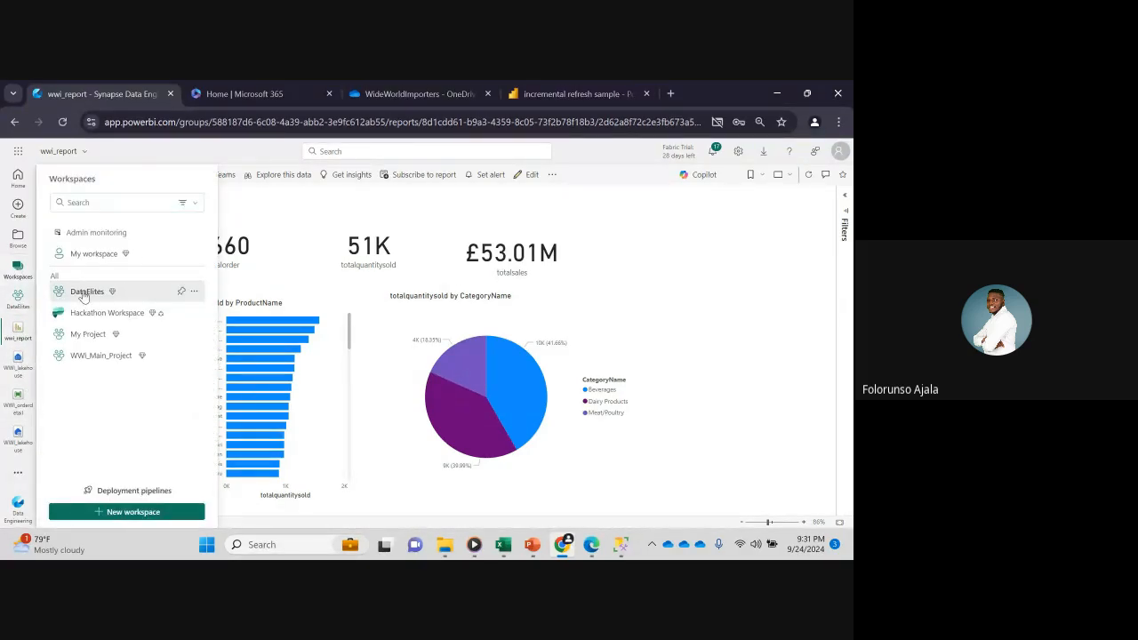
{"action": "left_click", "coordinate": [85, 292]}
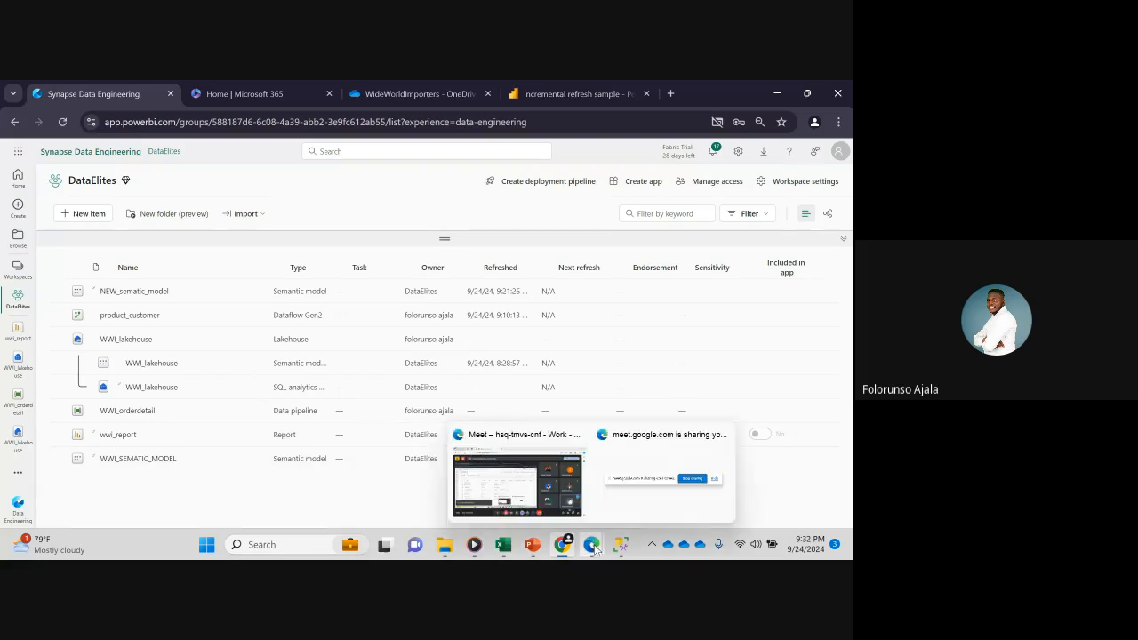
- Switch to the PowerPoint presentation and go from the project architecture slide to the closing Q&A slide
{"action": "mouse_move", "coordinate": [531, 544]}
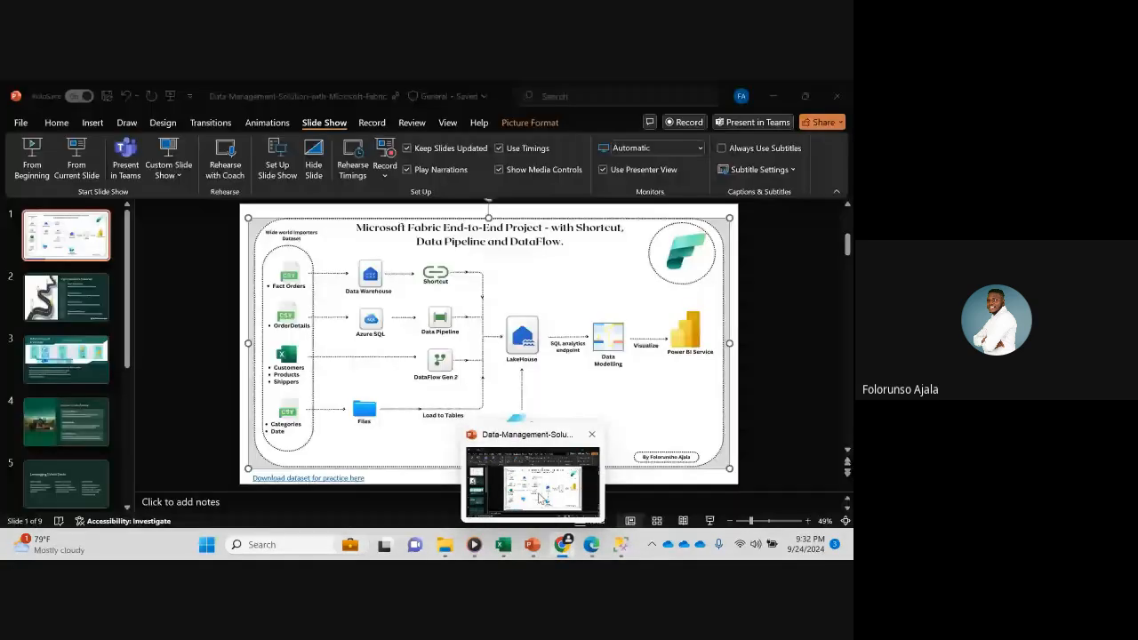
{"action": "left_click", "coordinate": [540, 498]}
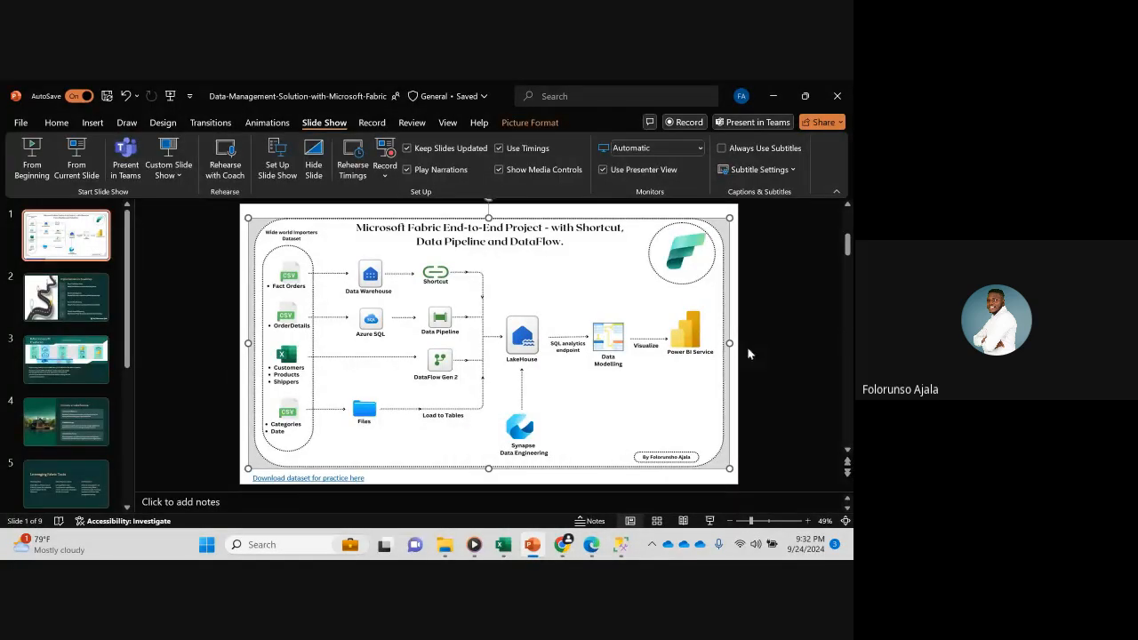
{"action": "left_click", "coordinate": [779, 357]}
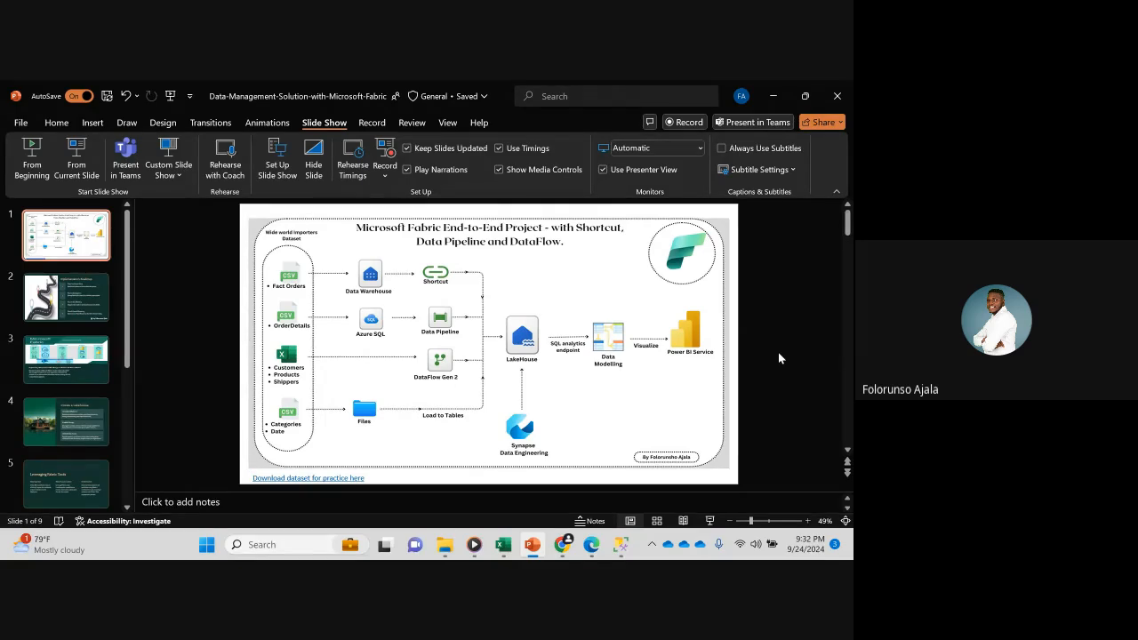
{"action": "scroll", "coordinate": [779, 358], "scroll_direction": "down", "scroll_amount": 8}
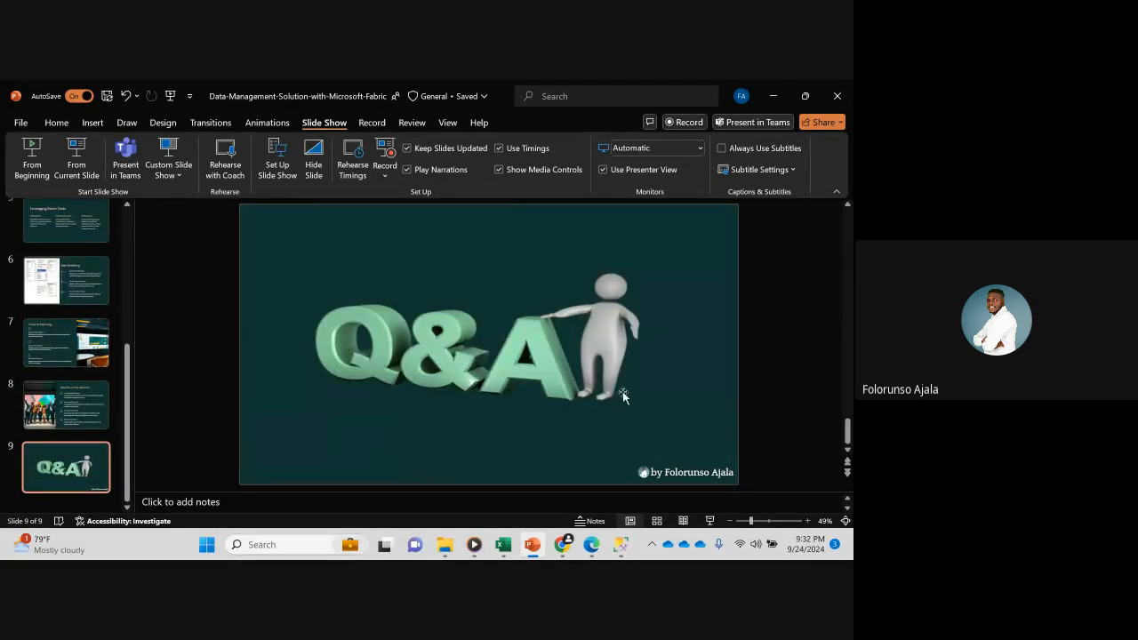
- Switch to the Google Meet call in Edge and dismiss the raised-hands notification
{"action": "mouse_move", "coordinate": [562, 546]}
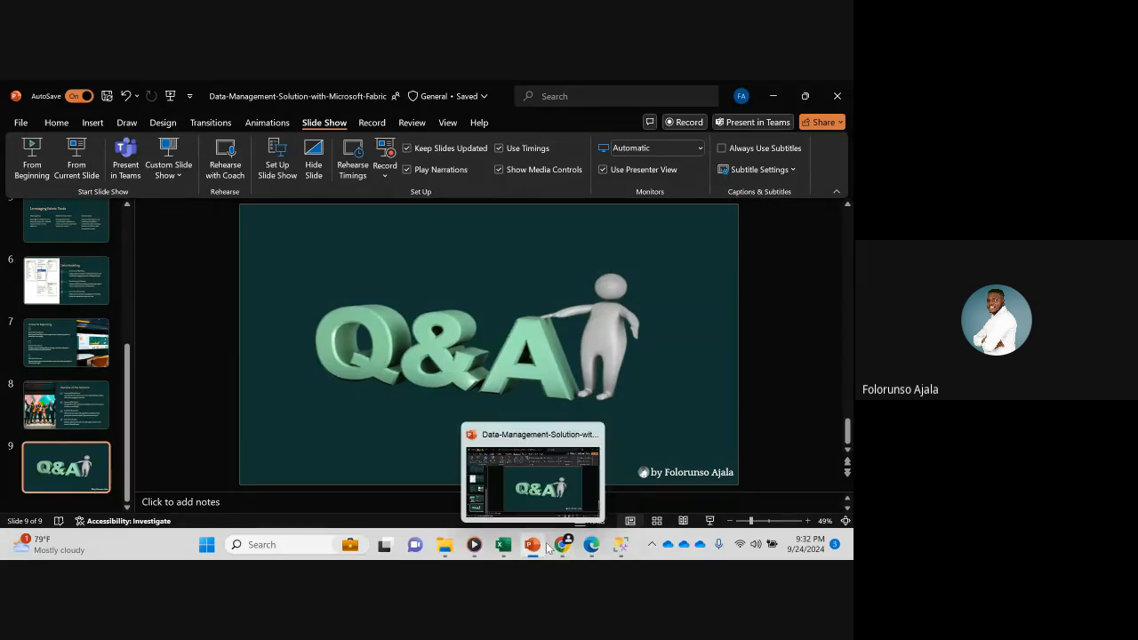
{"action": "left_click", "coordinate": [551, 495]}
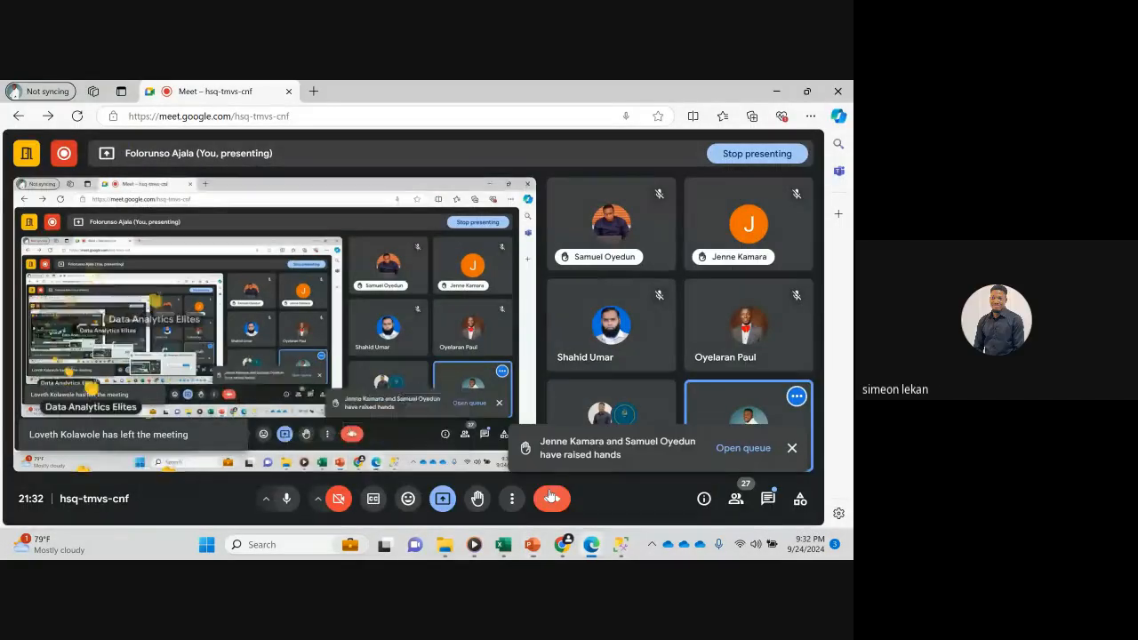
{"action": "left_click", "coordinate": [792, 450]}
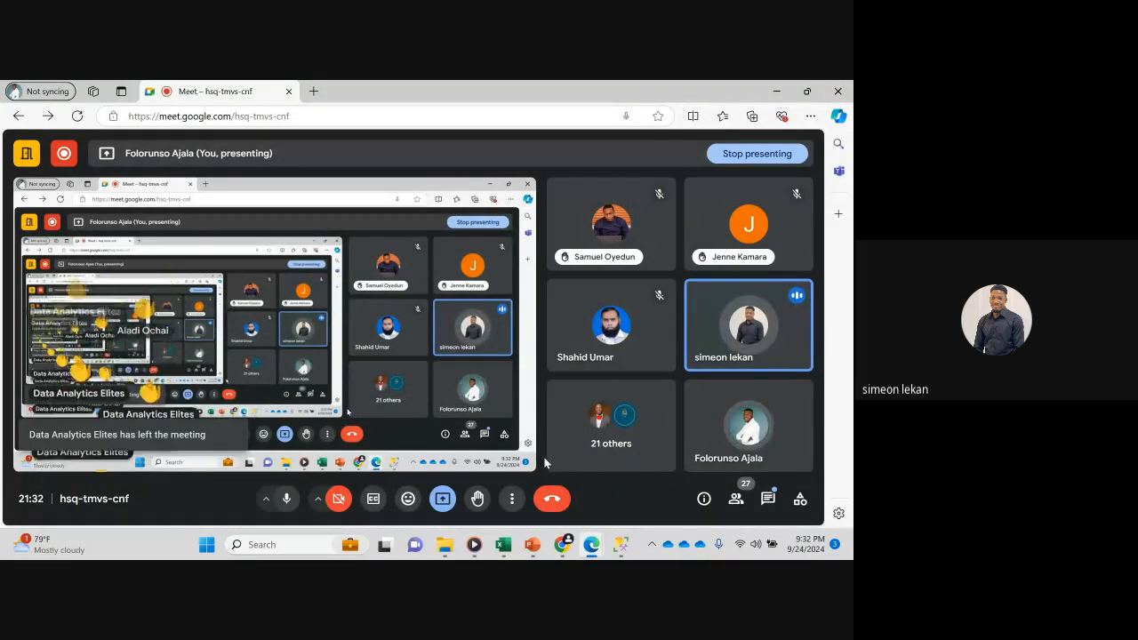
- Return to the PowerPoint presentation with its Q&A slide
{"action": "mouse_move", "coordinate": [620, 556]}
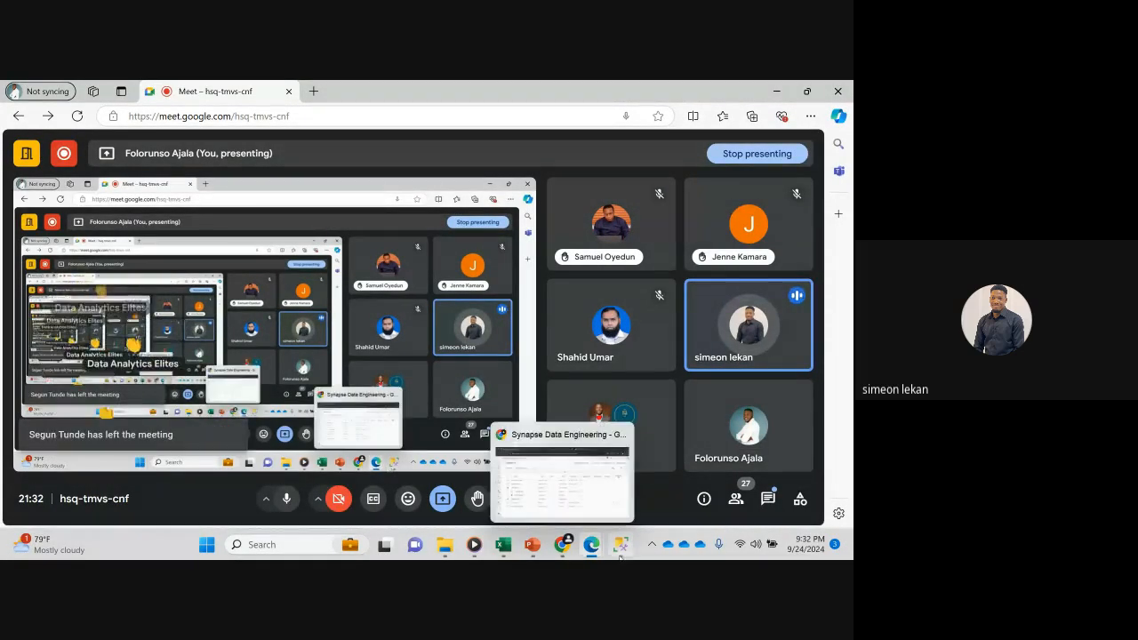
{"action": "mouse_move", "coordinate": [536, 551]}
{"action": "left_click", "coordinate": [534, 497]}
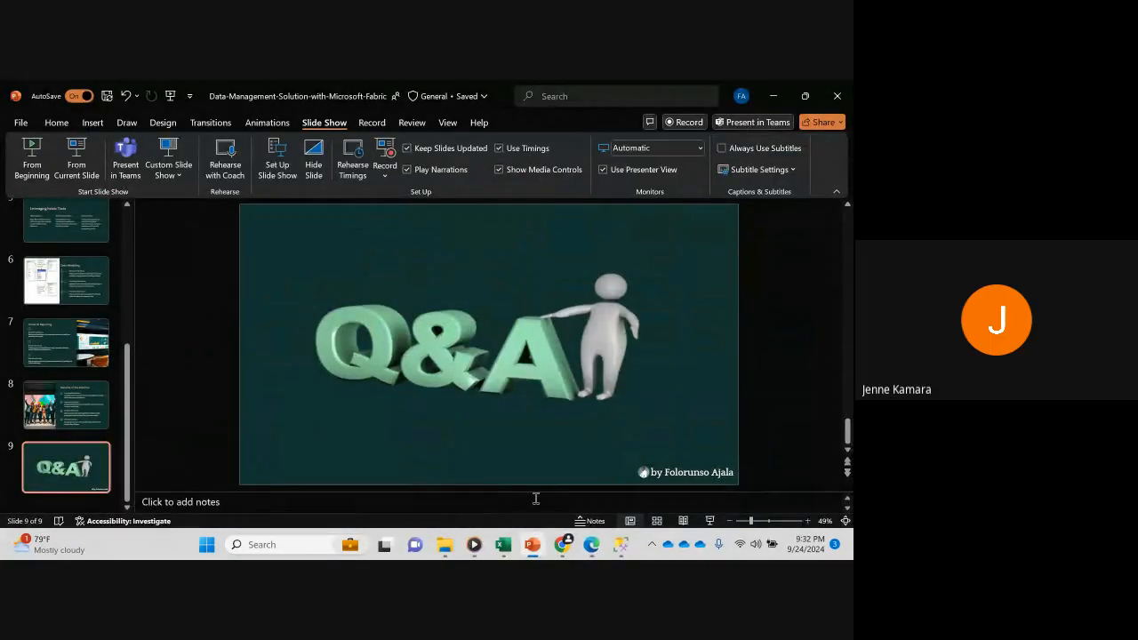